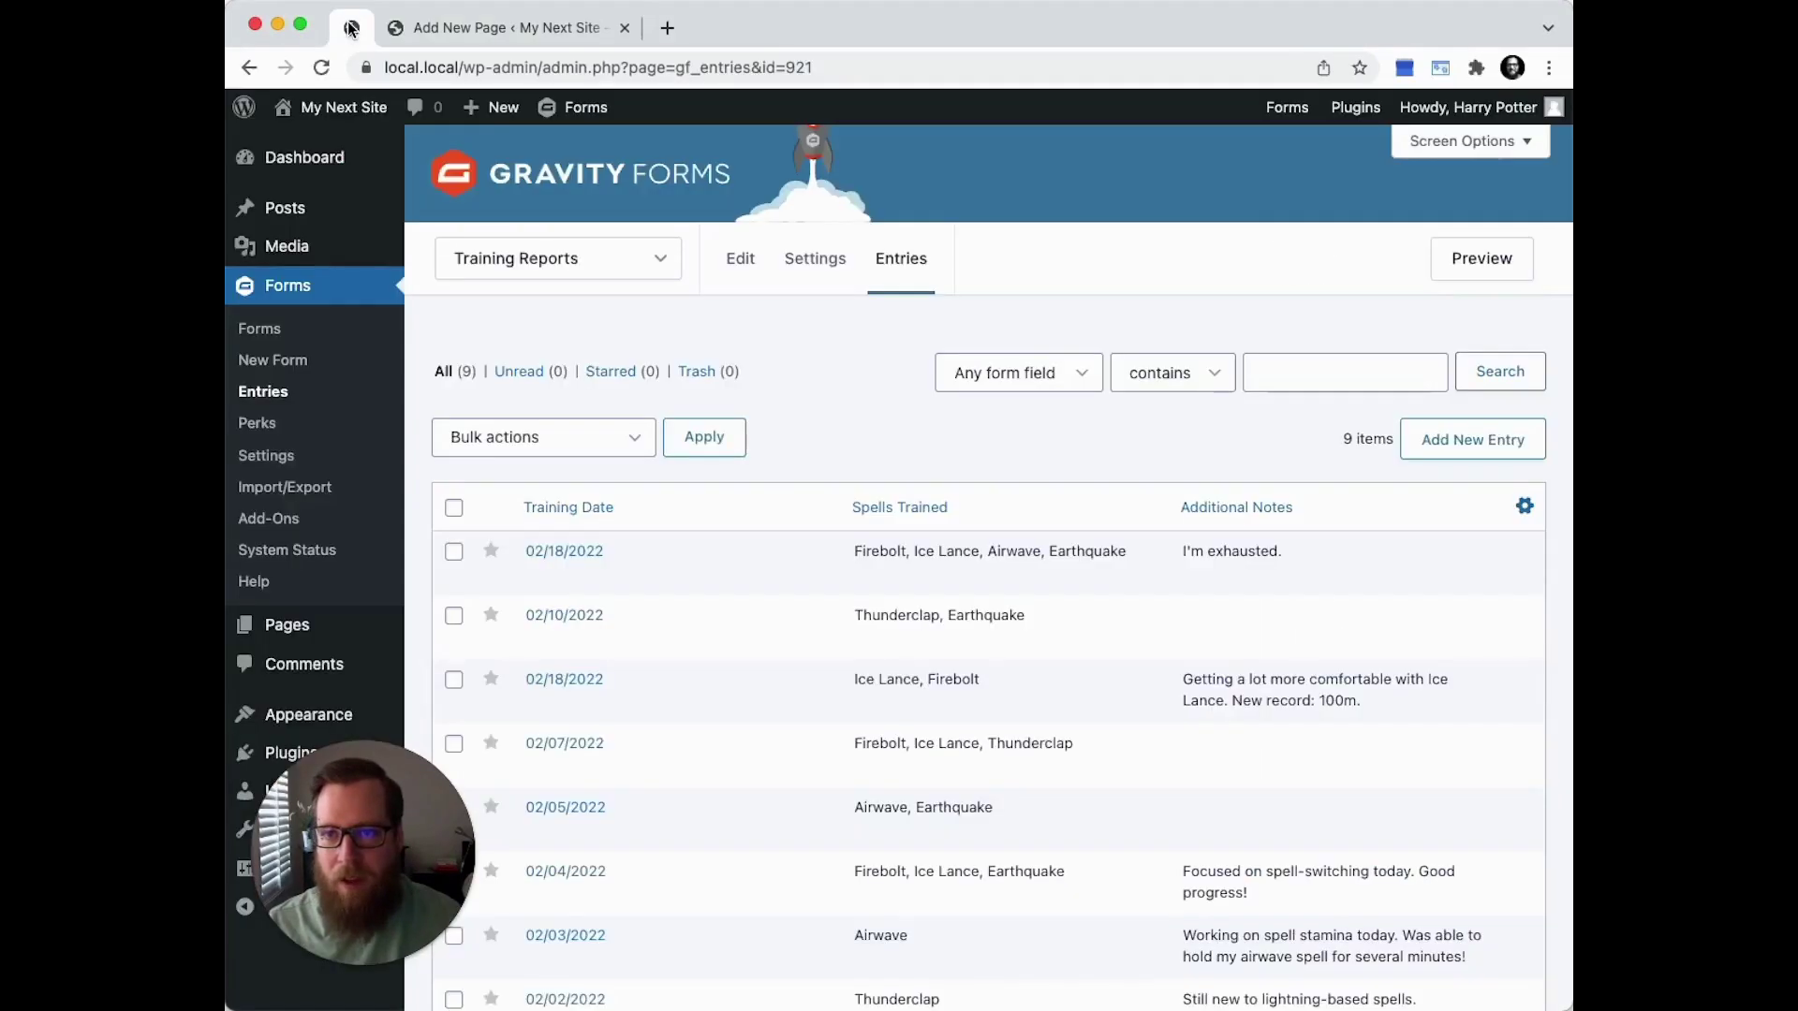
Scroll through the 9 submitted Training Reports entries on the Gravity Forms Entries page
mouse_move(1002, 430)
scroll(1138, 469, "down", 3)
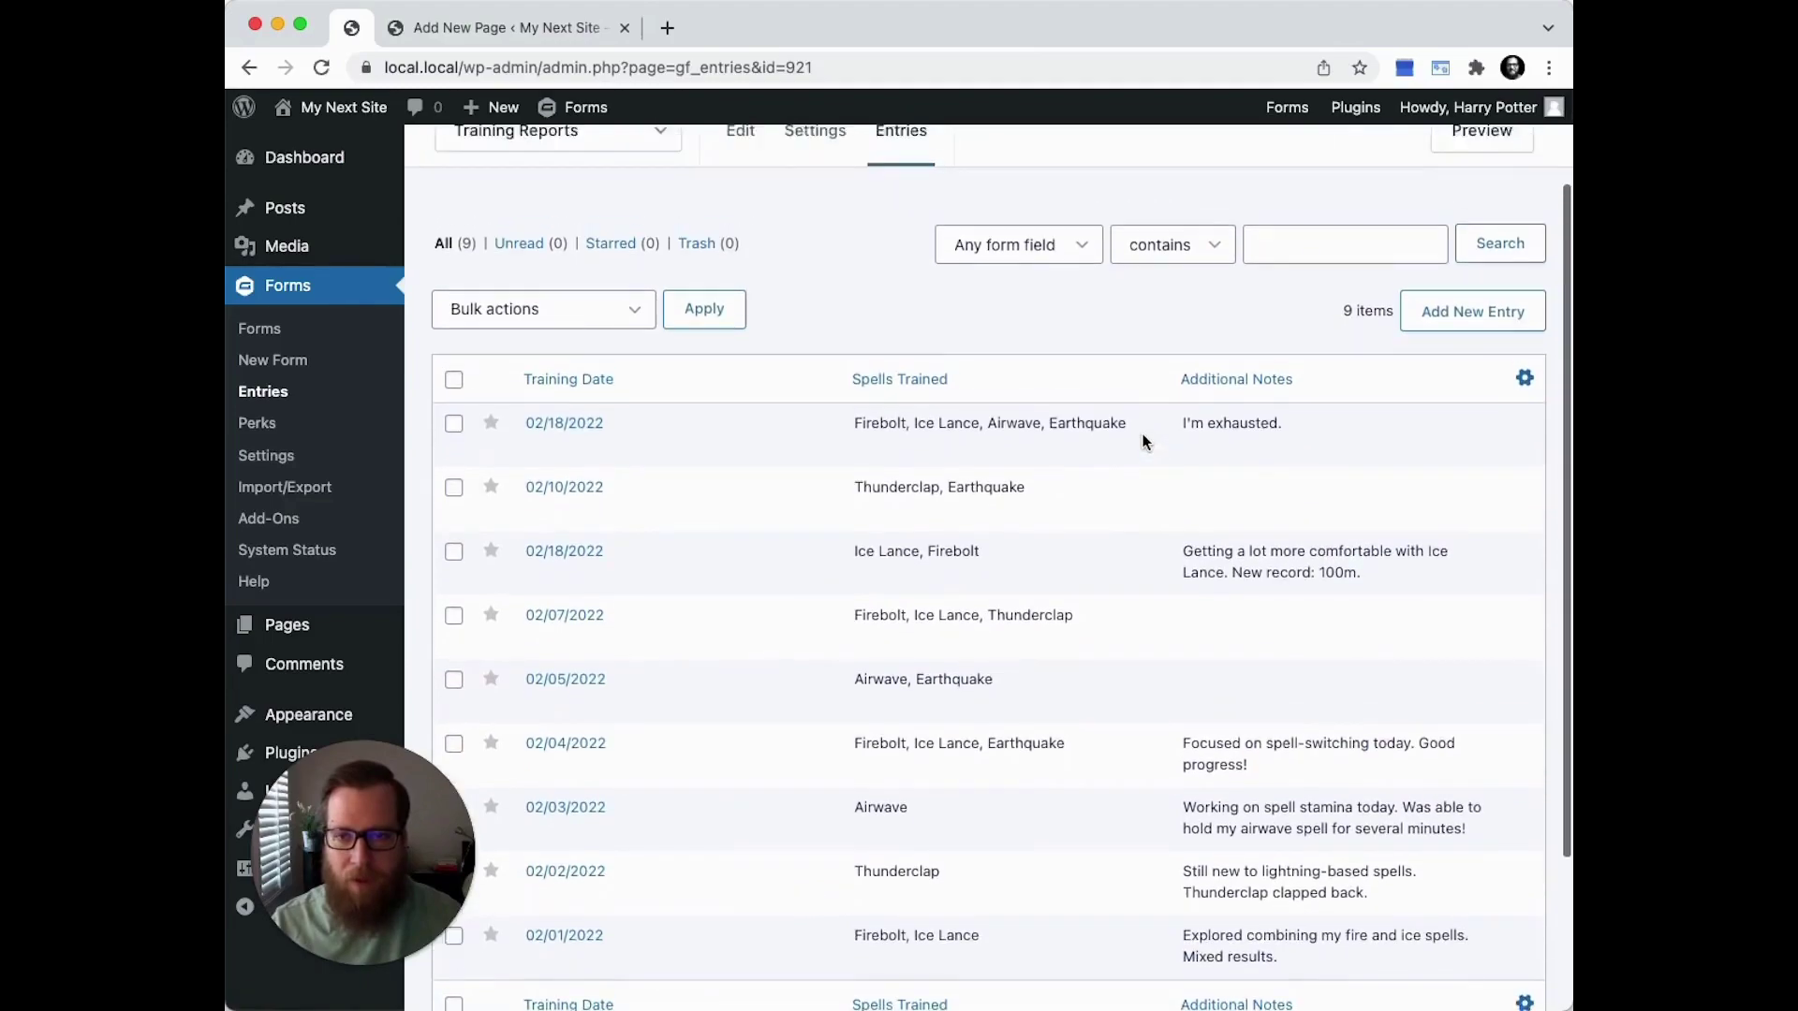
scroll(1142, 434, "up", 1)
scroll(1143, 434, "down", 1)
scroll(1144, 443, "down", 1)
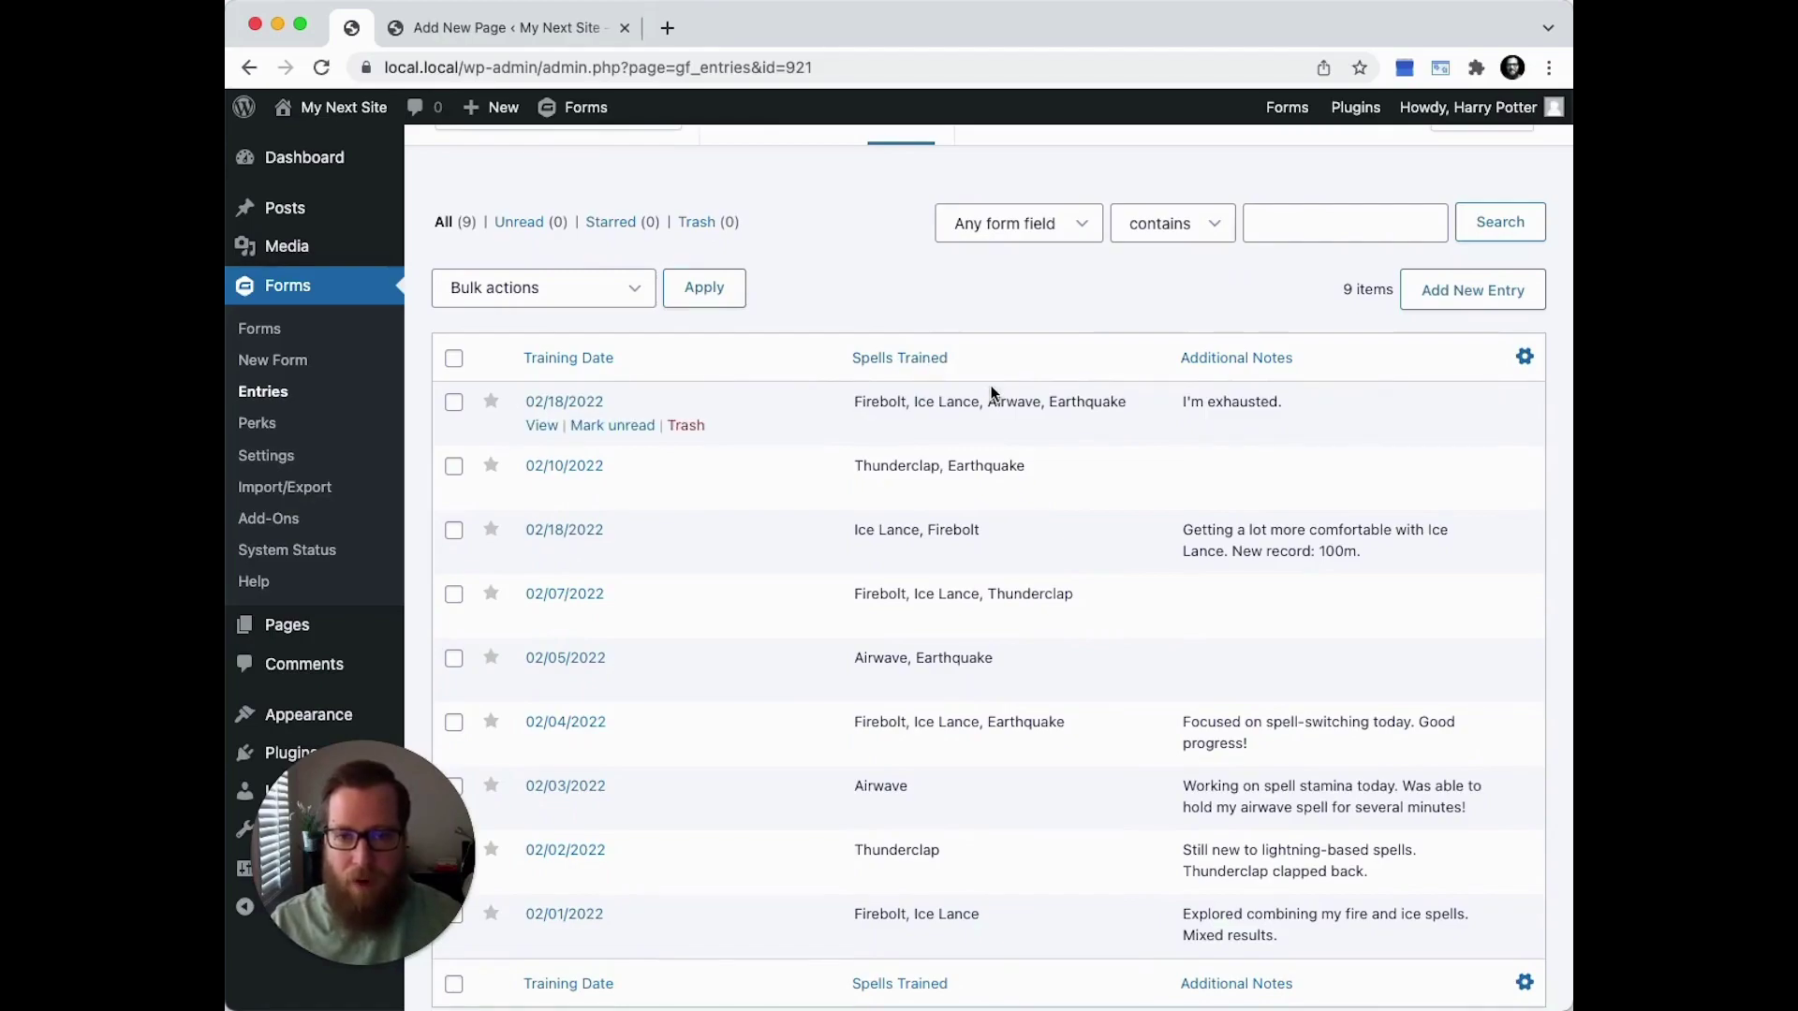
scroll(990, 385, "down", 1)
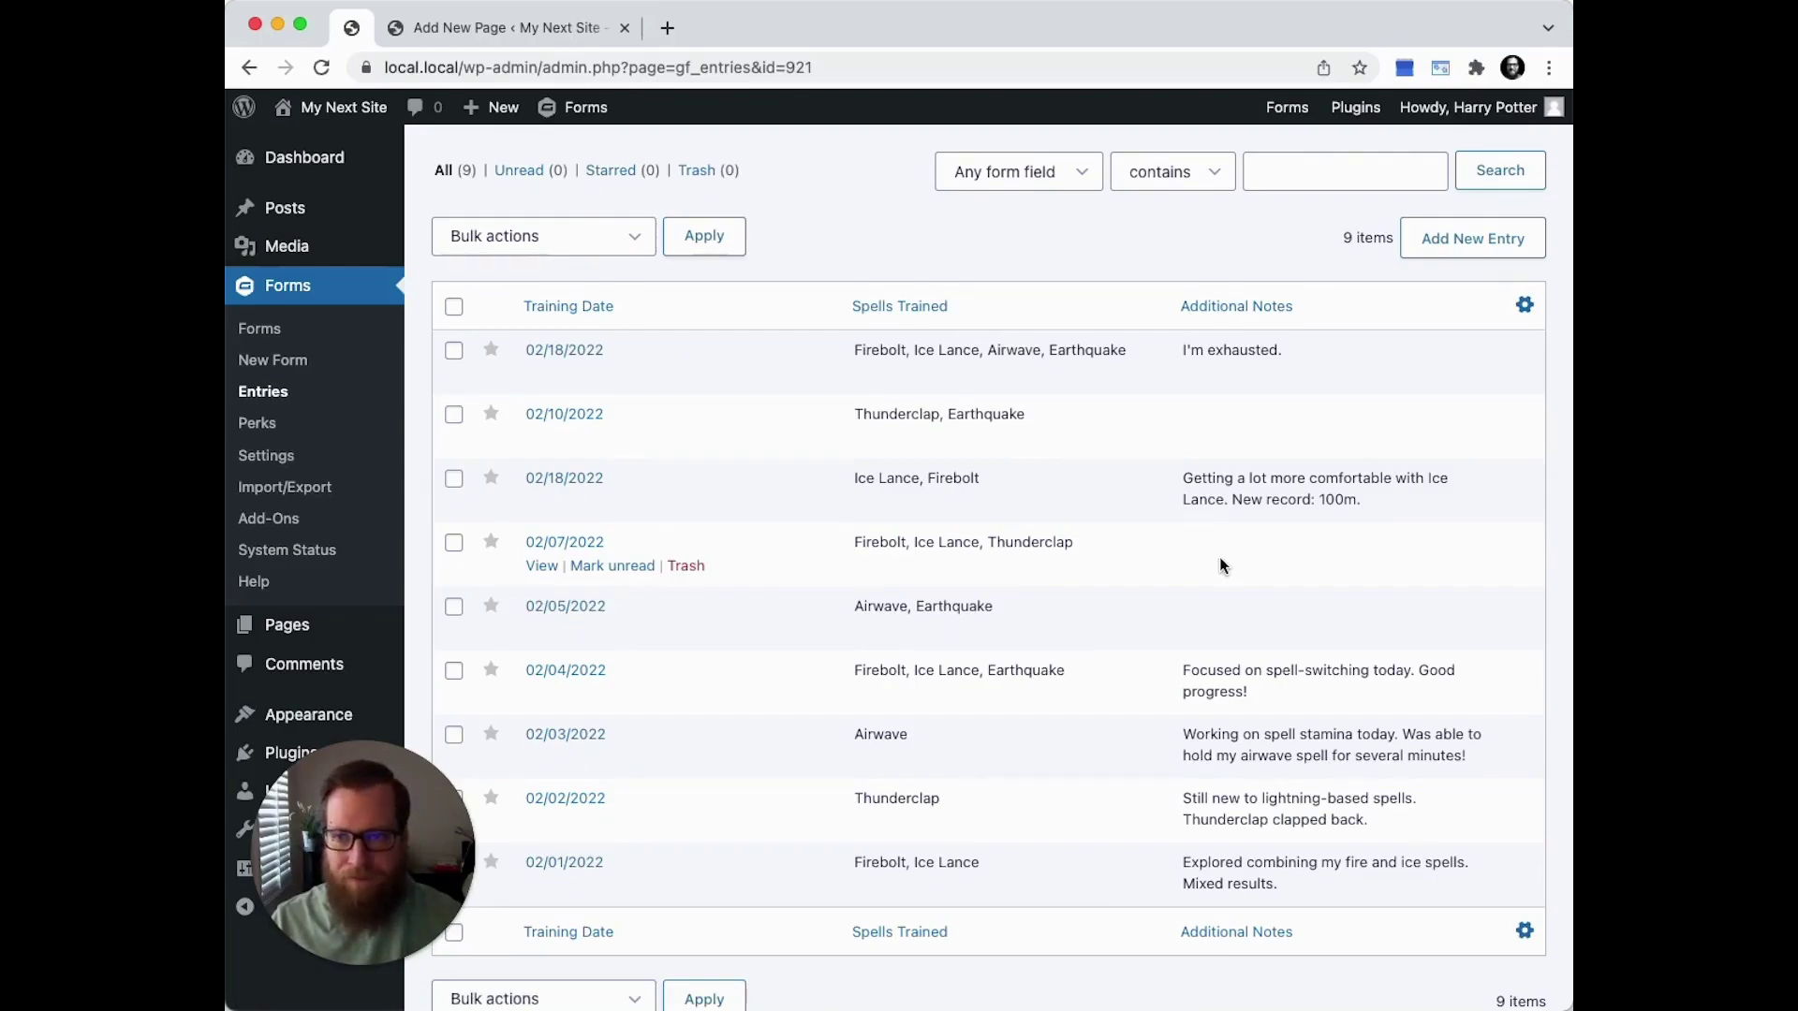
scroll(1220, 566, "up", 2)
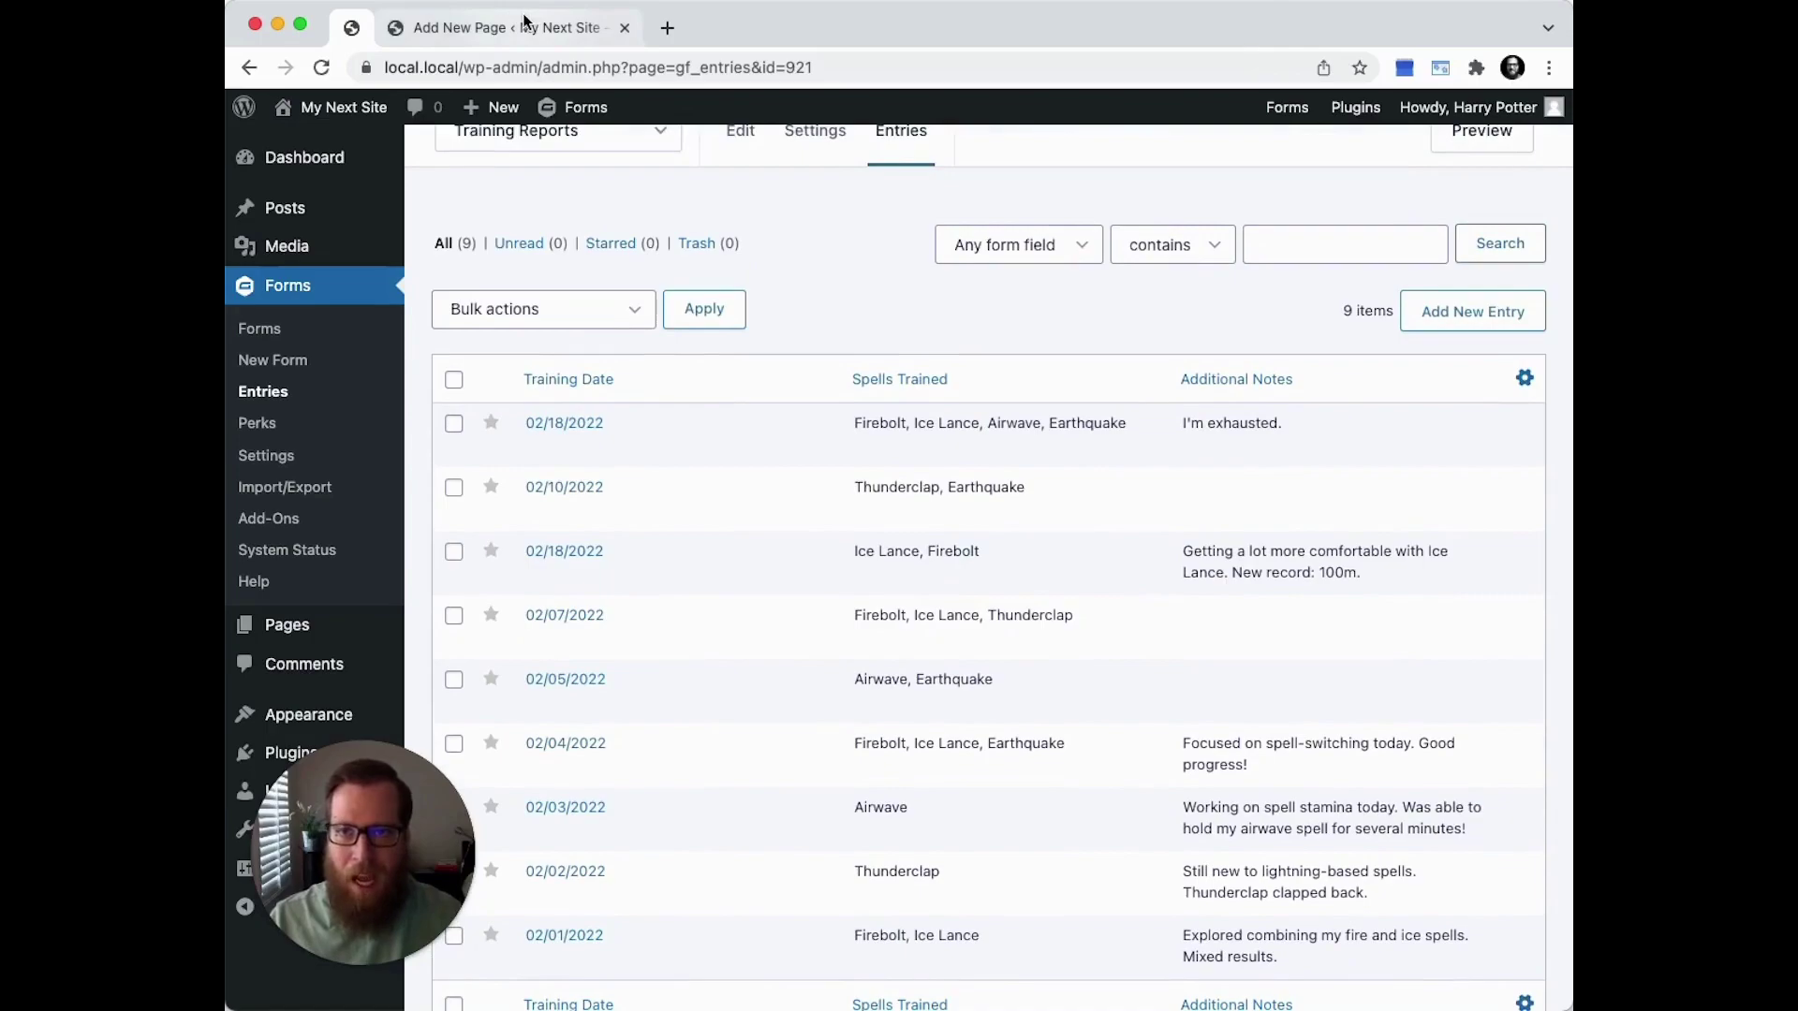
Title the new page 'Wizard Training Sessions'
left_click(521, 26)
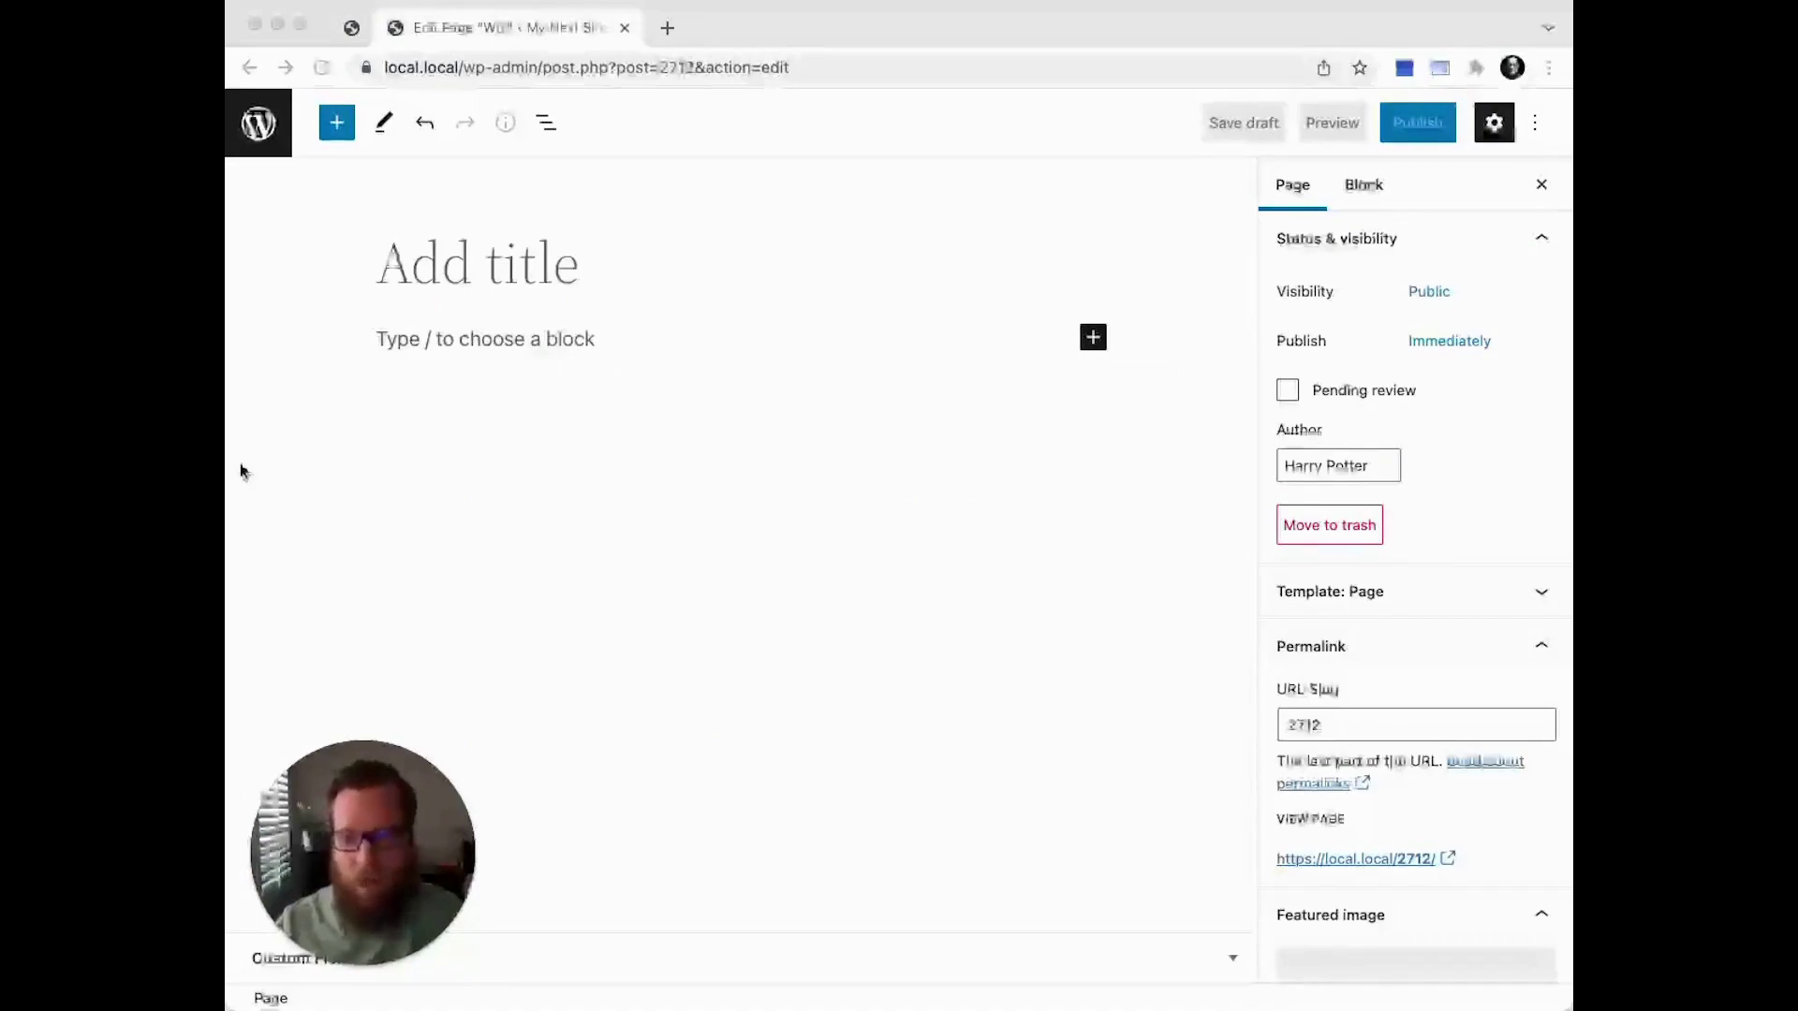
left_click(462, 260)
type("Wiza")
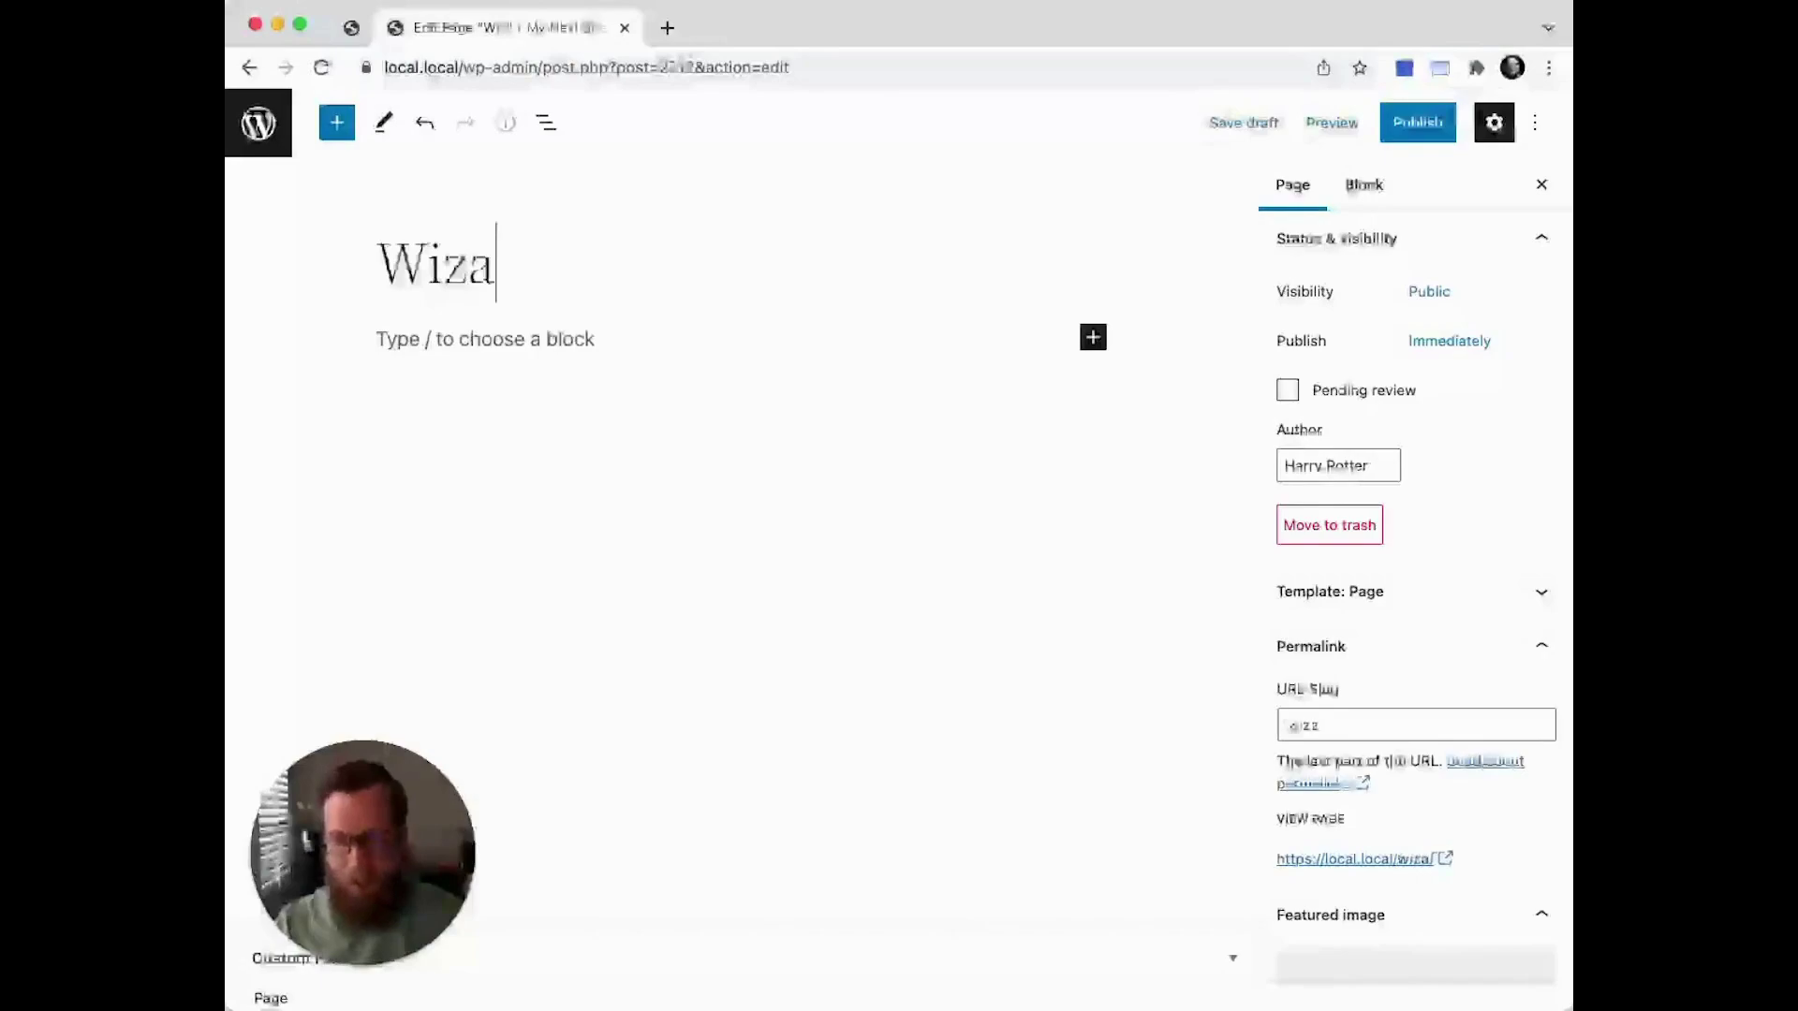
type("rd Training Sessions")
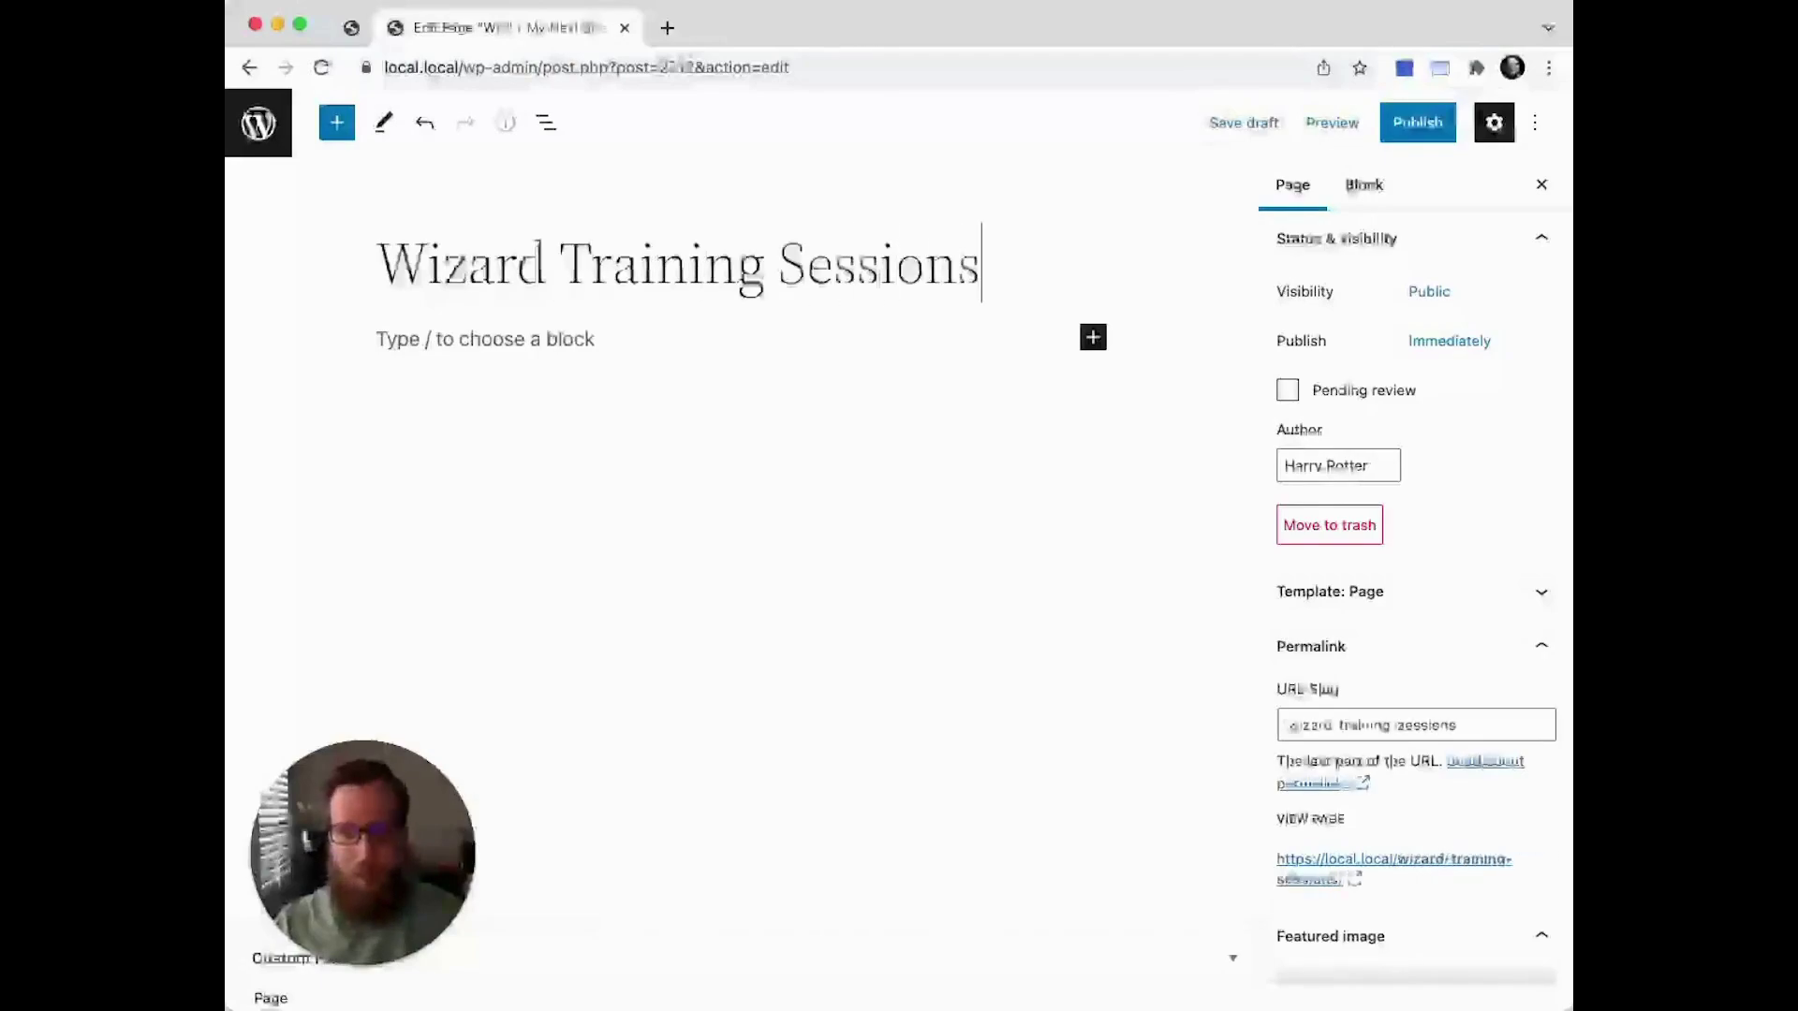
Insert a Gravity Forms Entries block below the title using the /entries shortcut
left_click(427, 337)
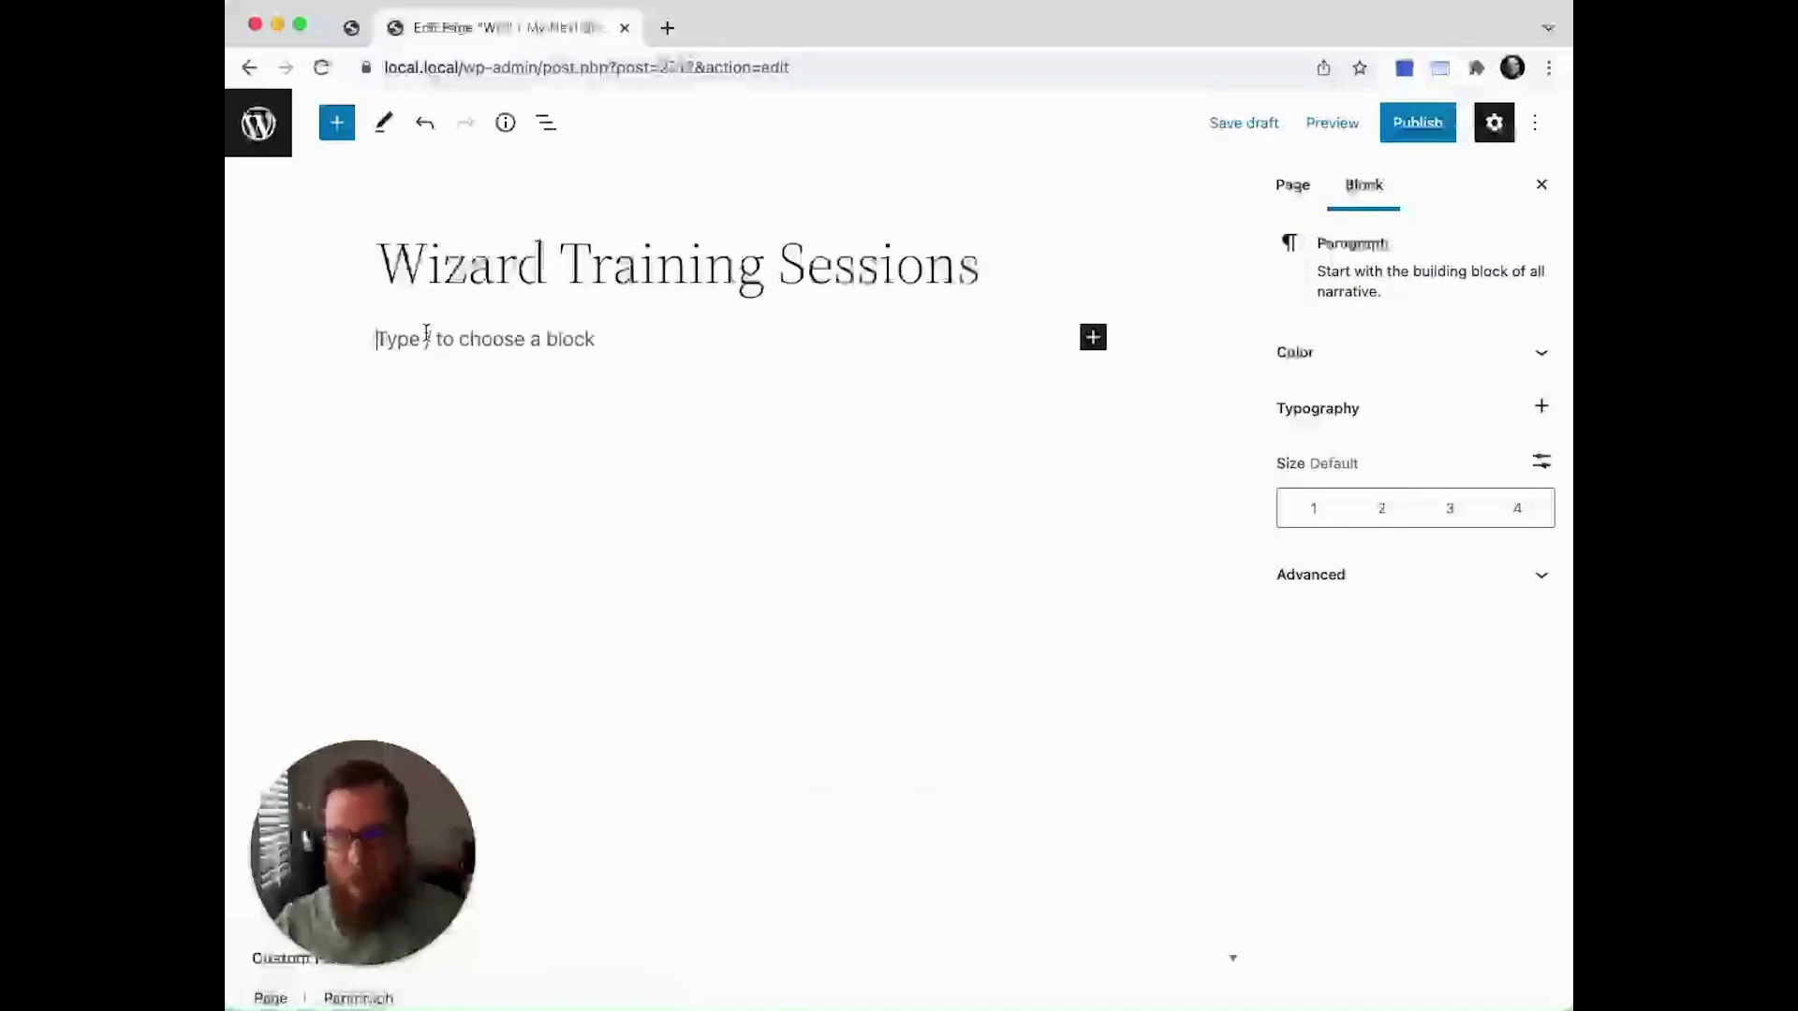
type("/")
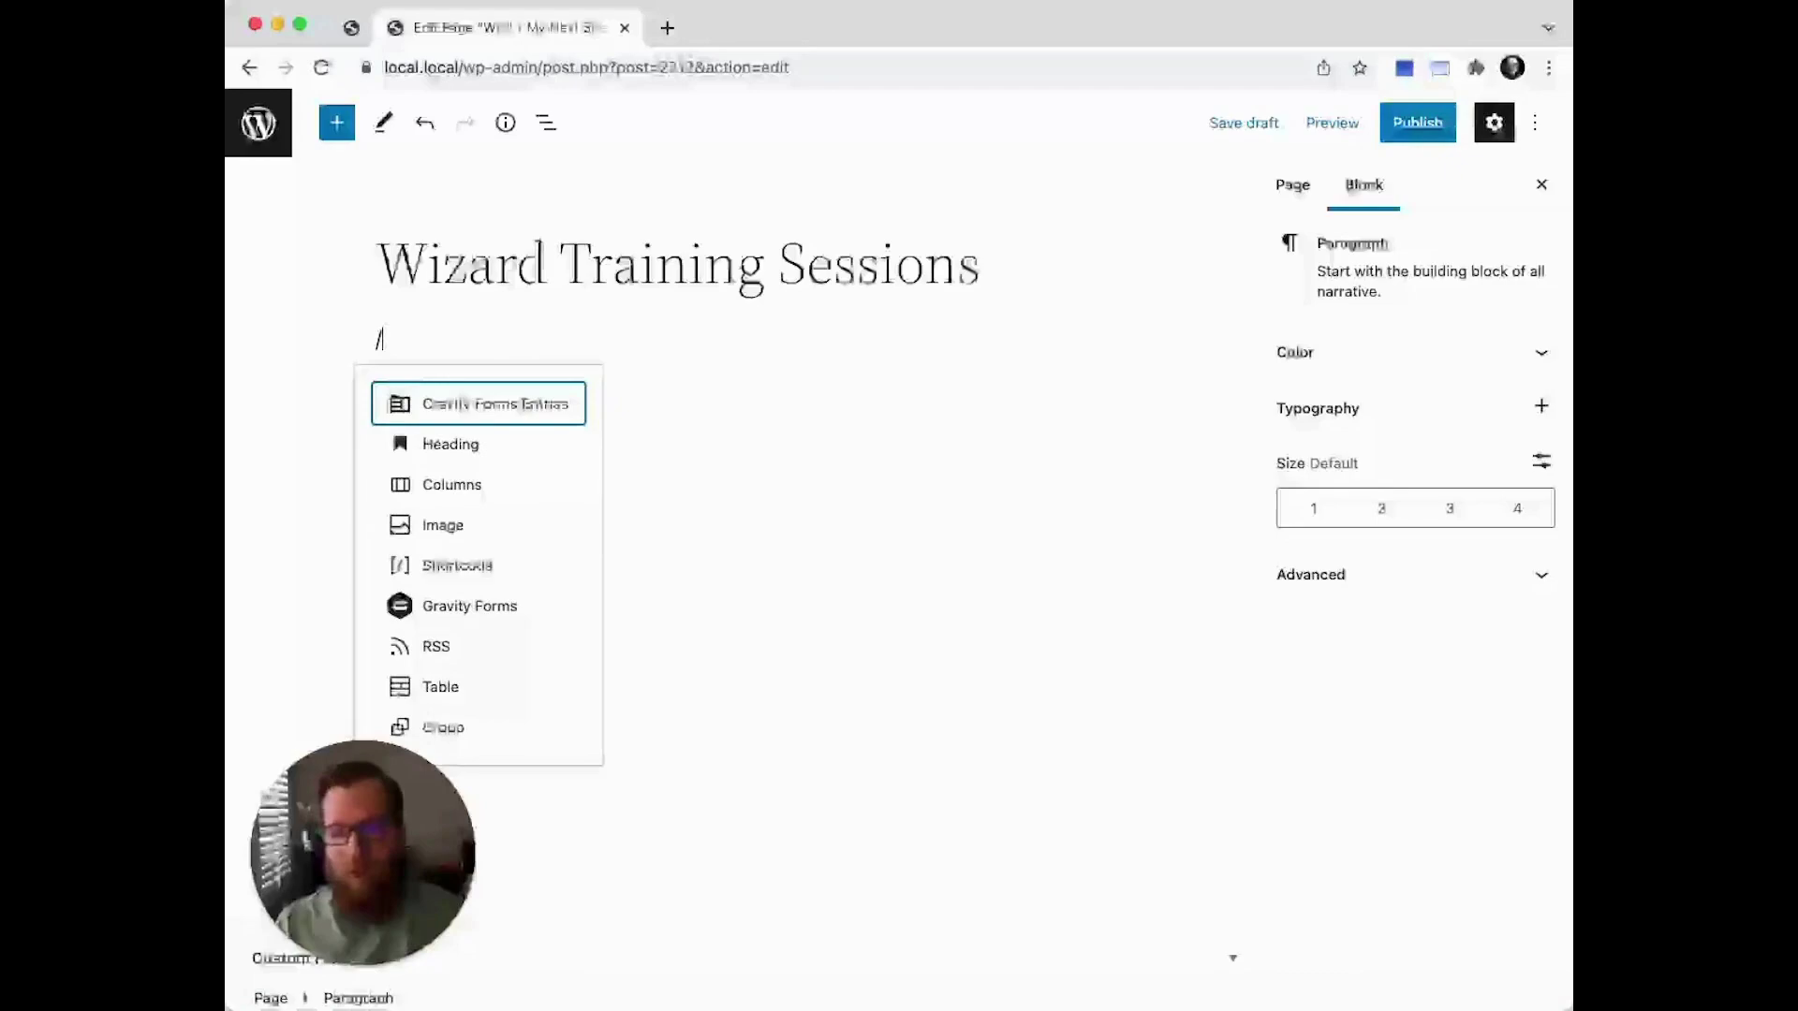
type("entries")
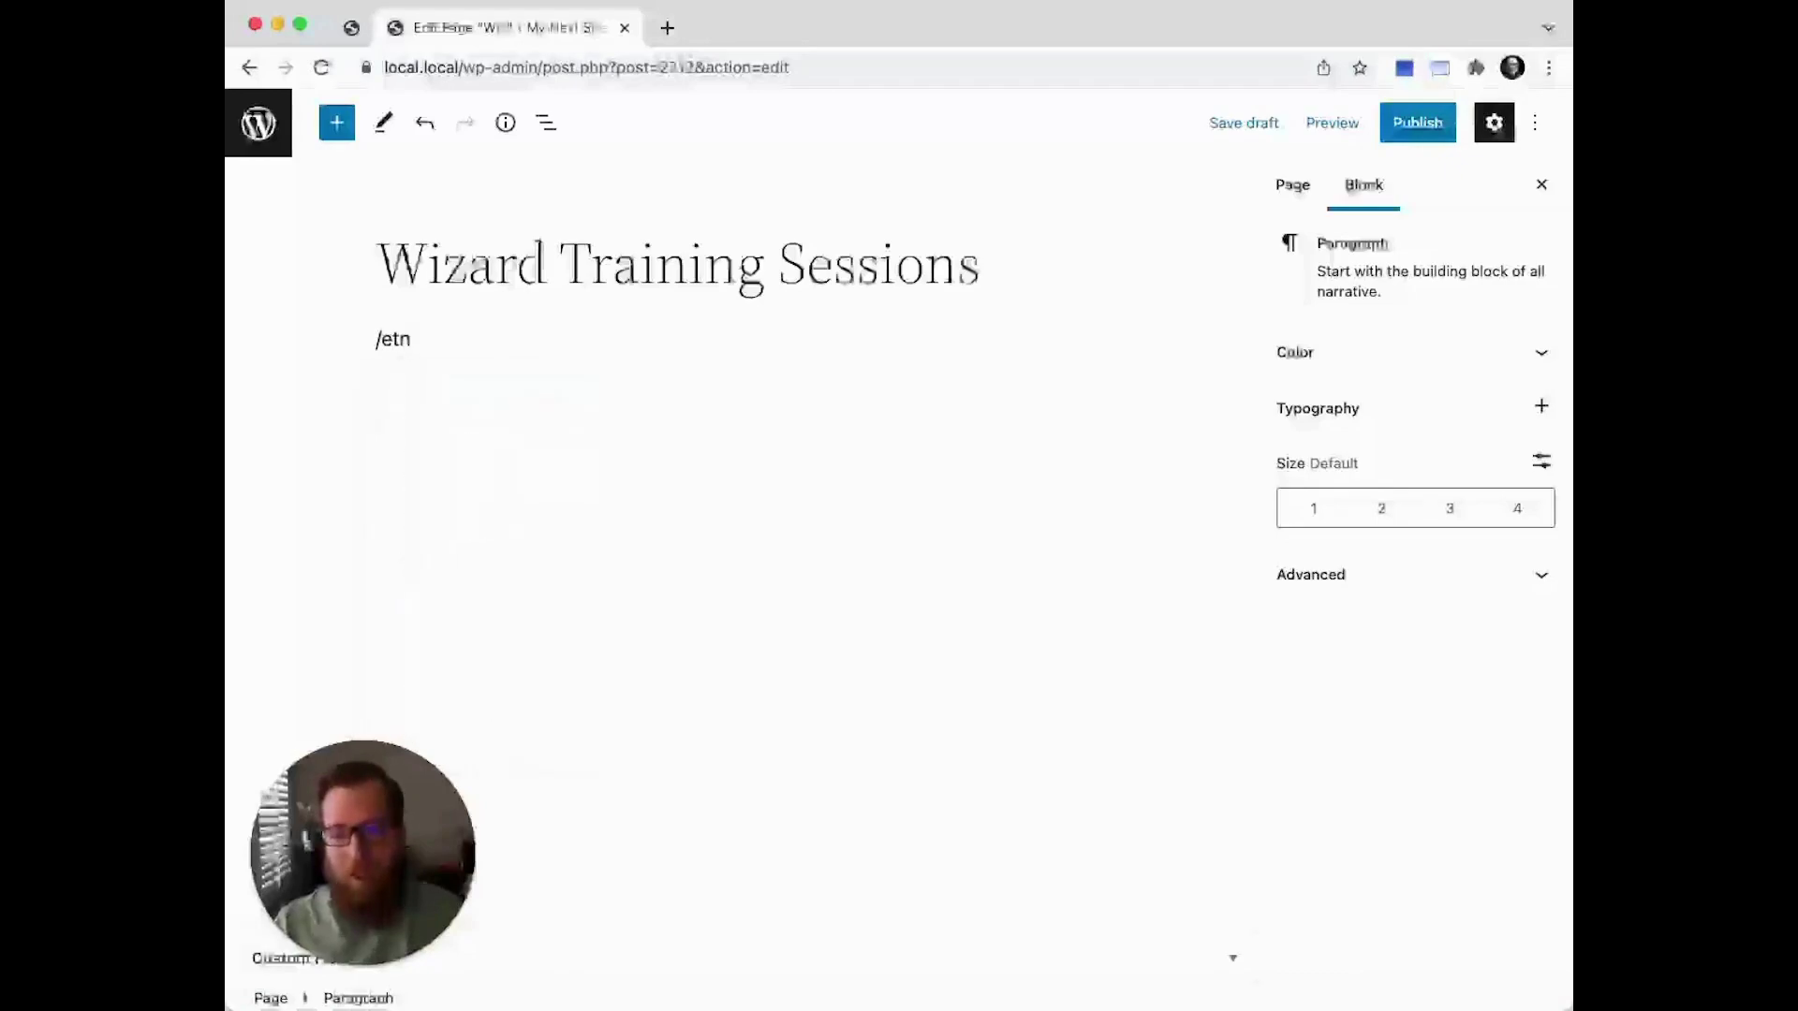
key("Down")
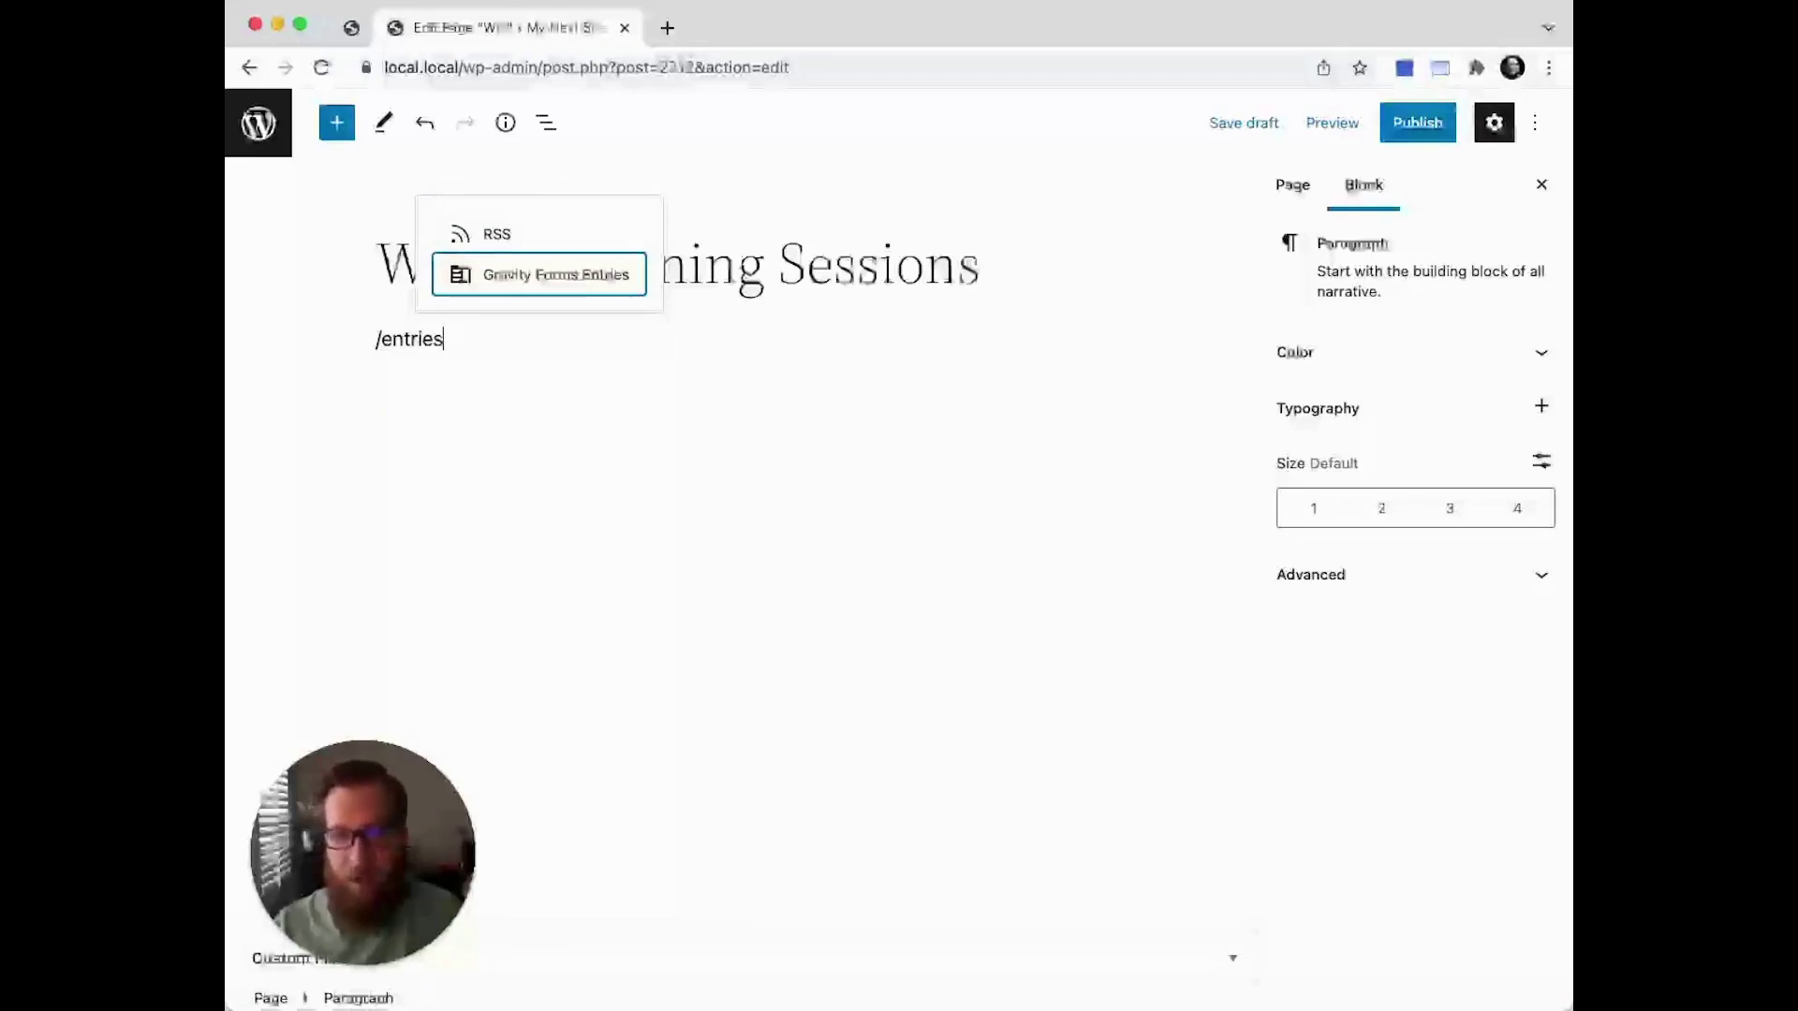
key("Return")
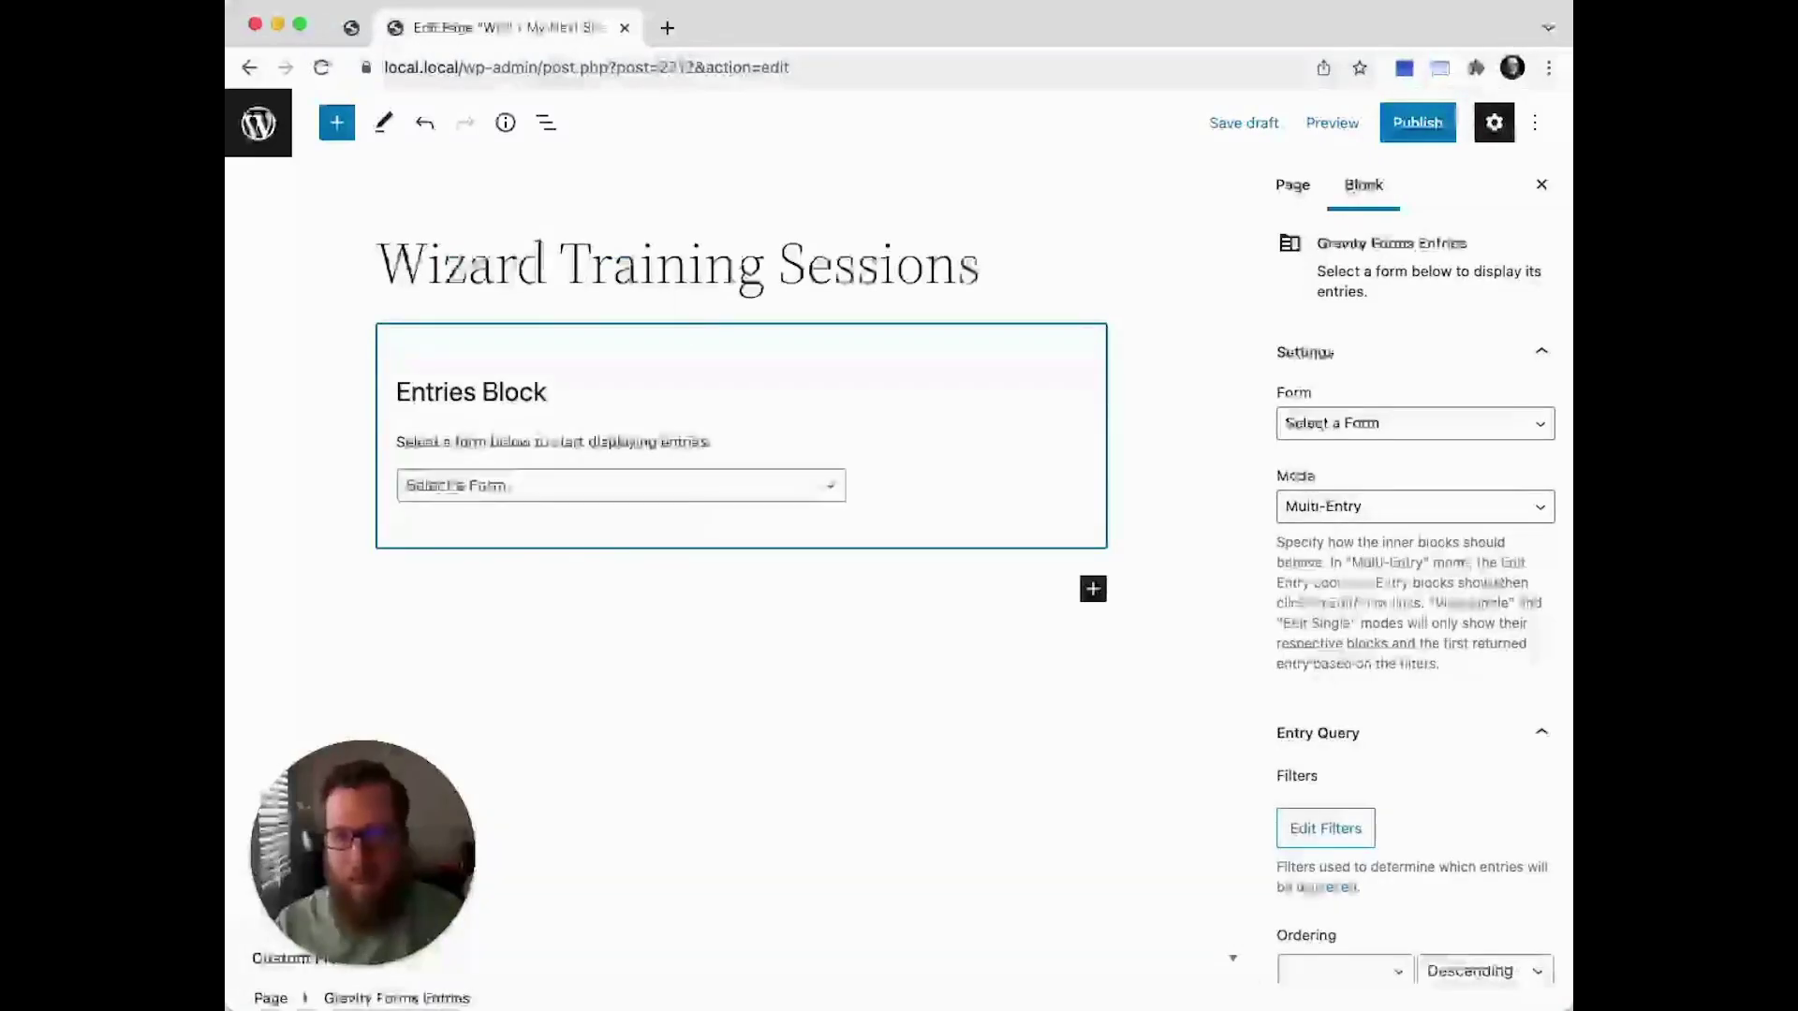
Choose the form in the entries block and display it as an Entries Table with Edit and View links
left_click(479, 485)
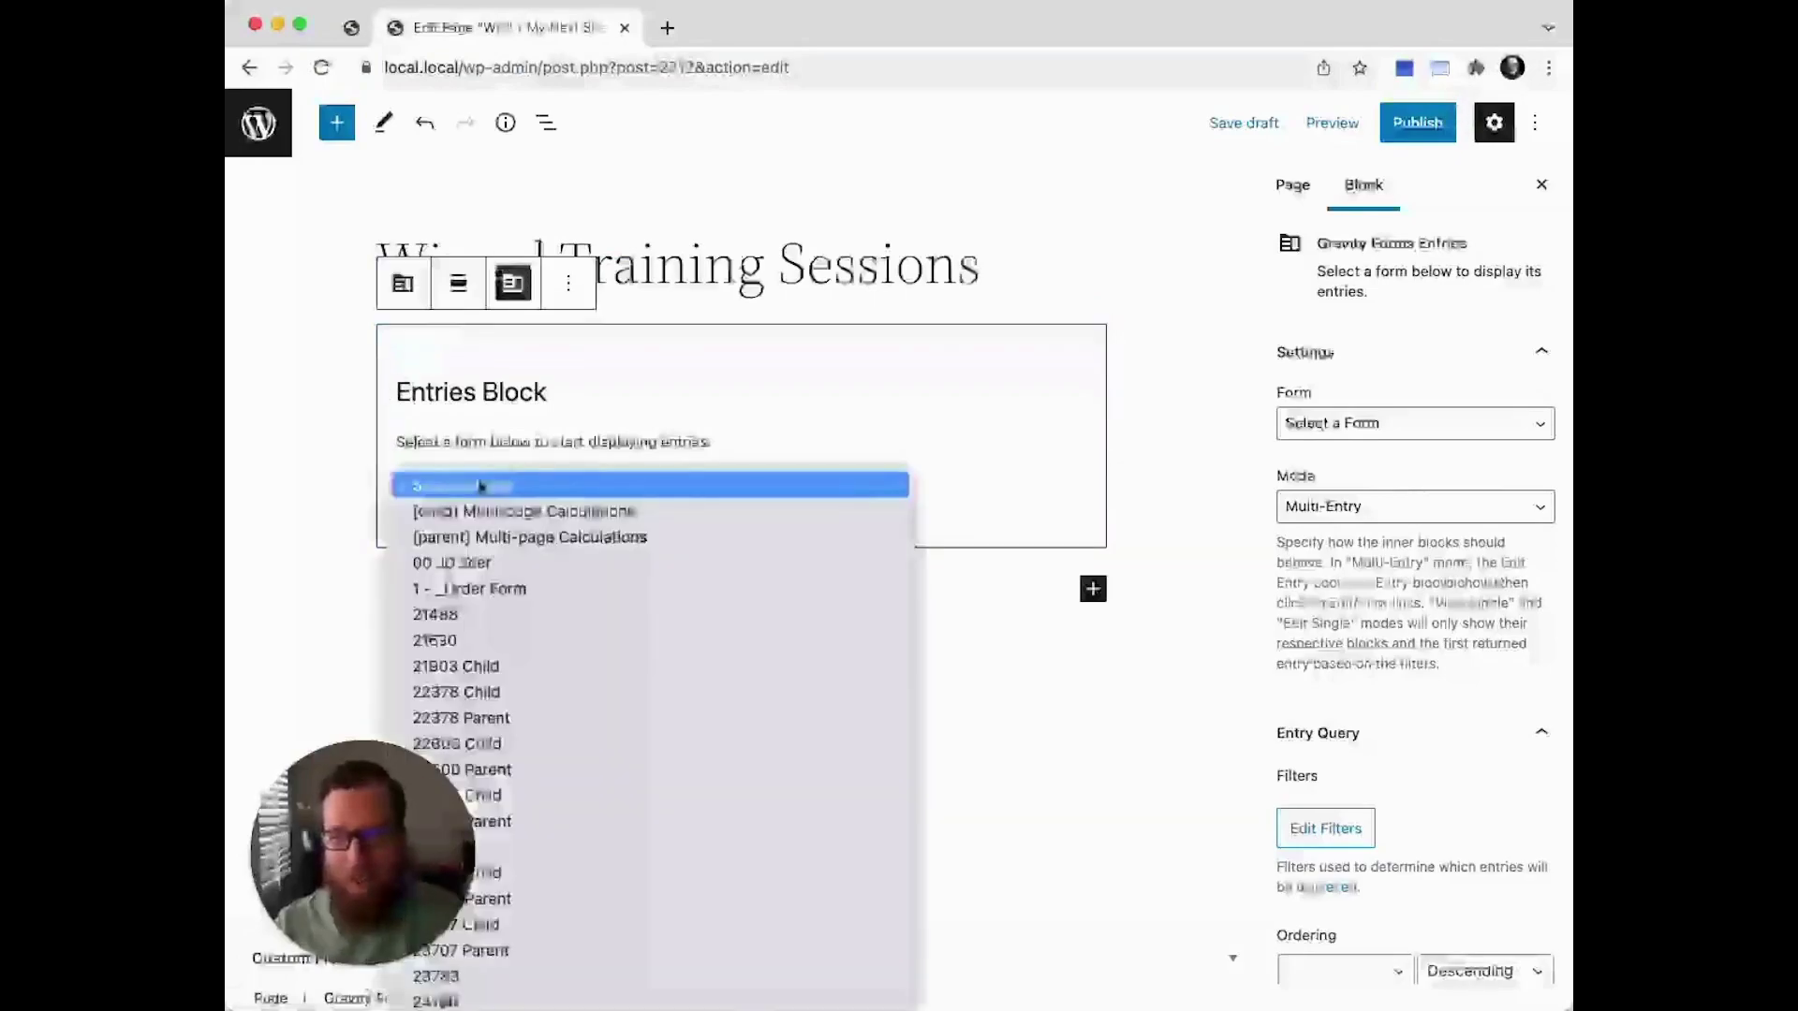
scroll(479, 485, "down", 20)
left_click(480, 485)
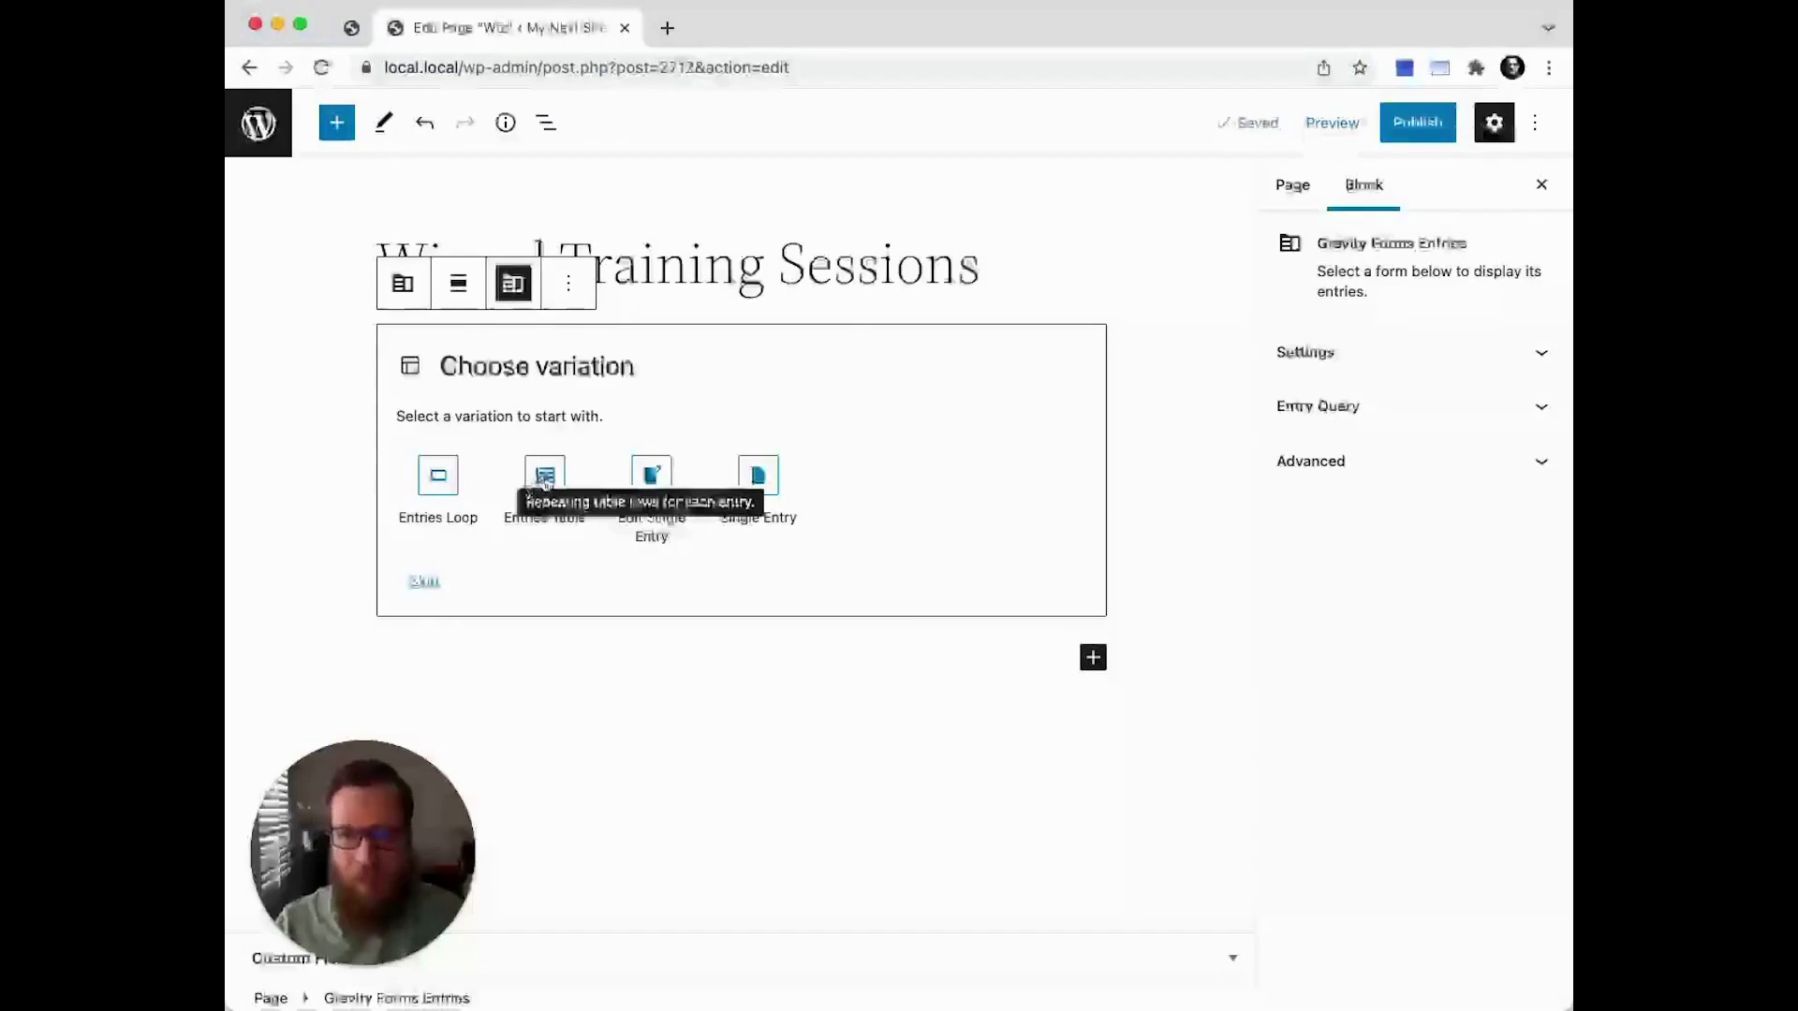
left_click(544, 478)
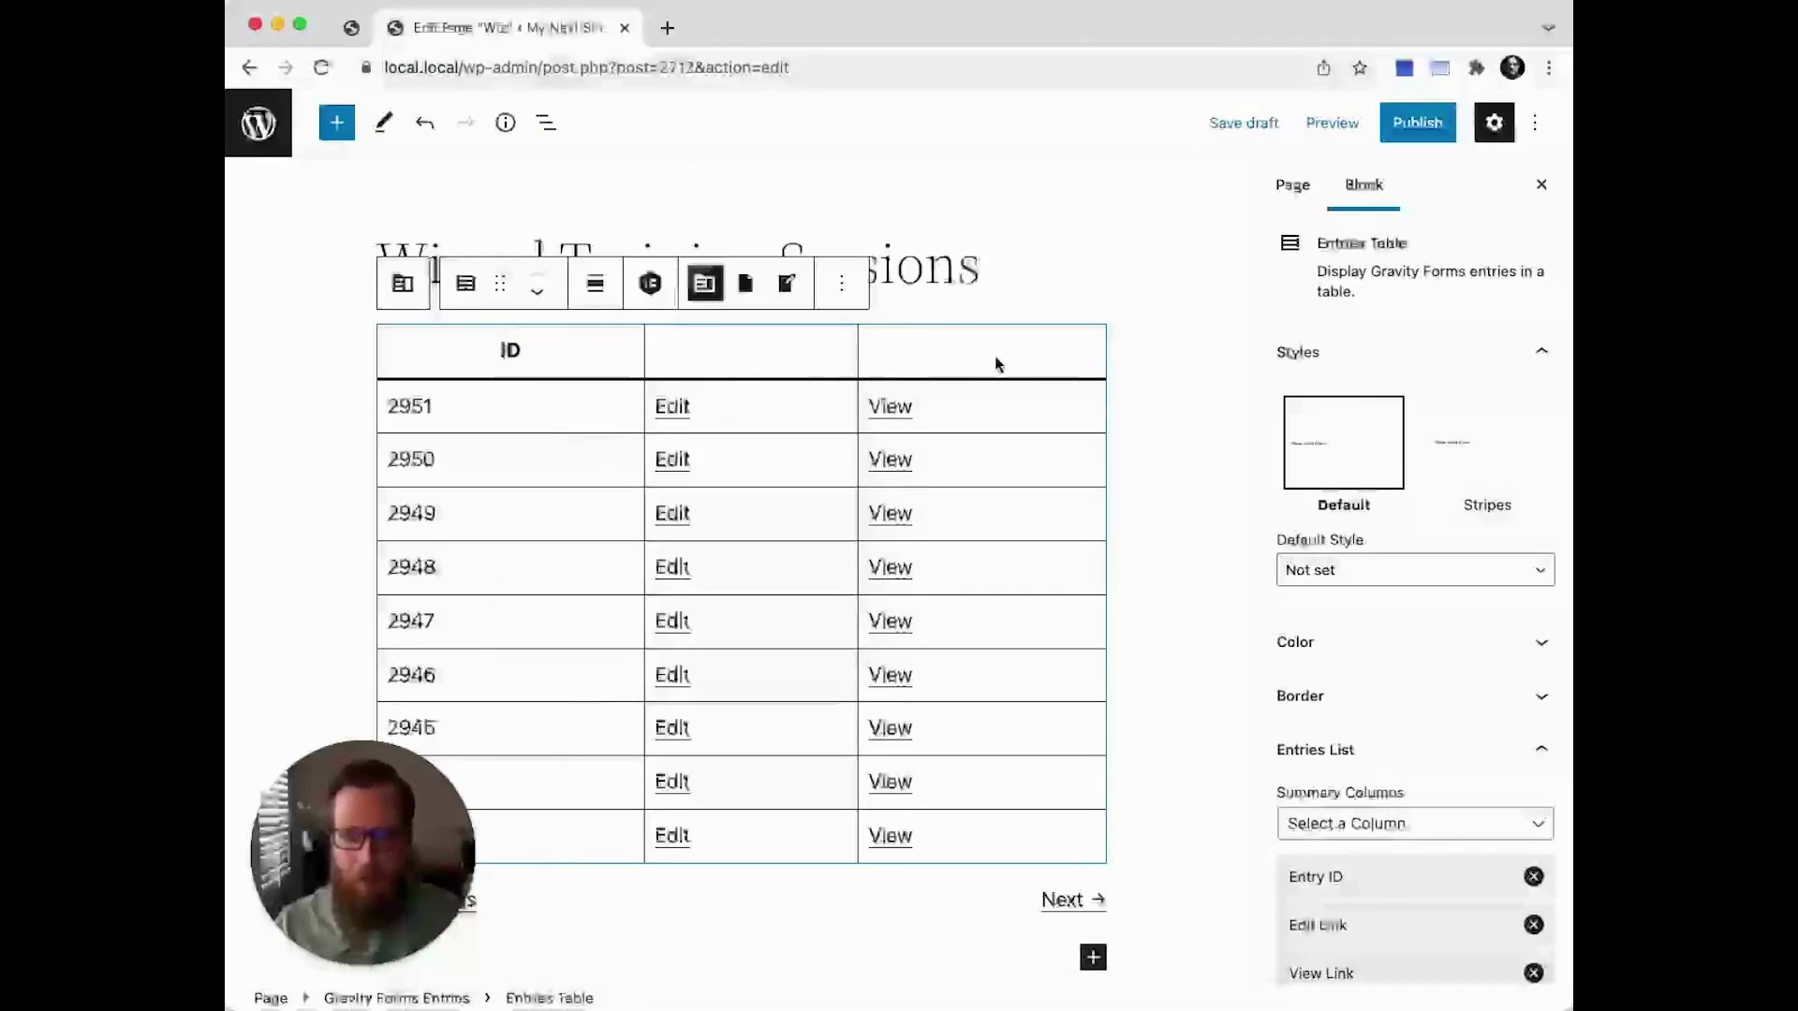
Add a Training Date summary column and move it right after the ID column
scroll(1348, 796, "down", 3)
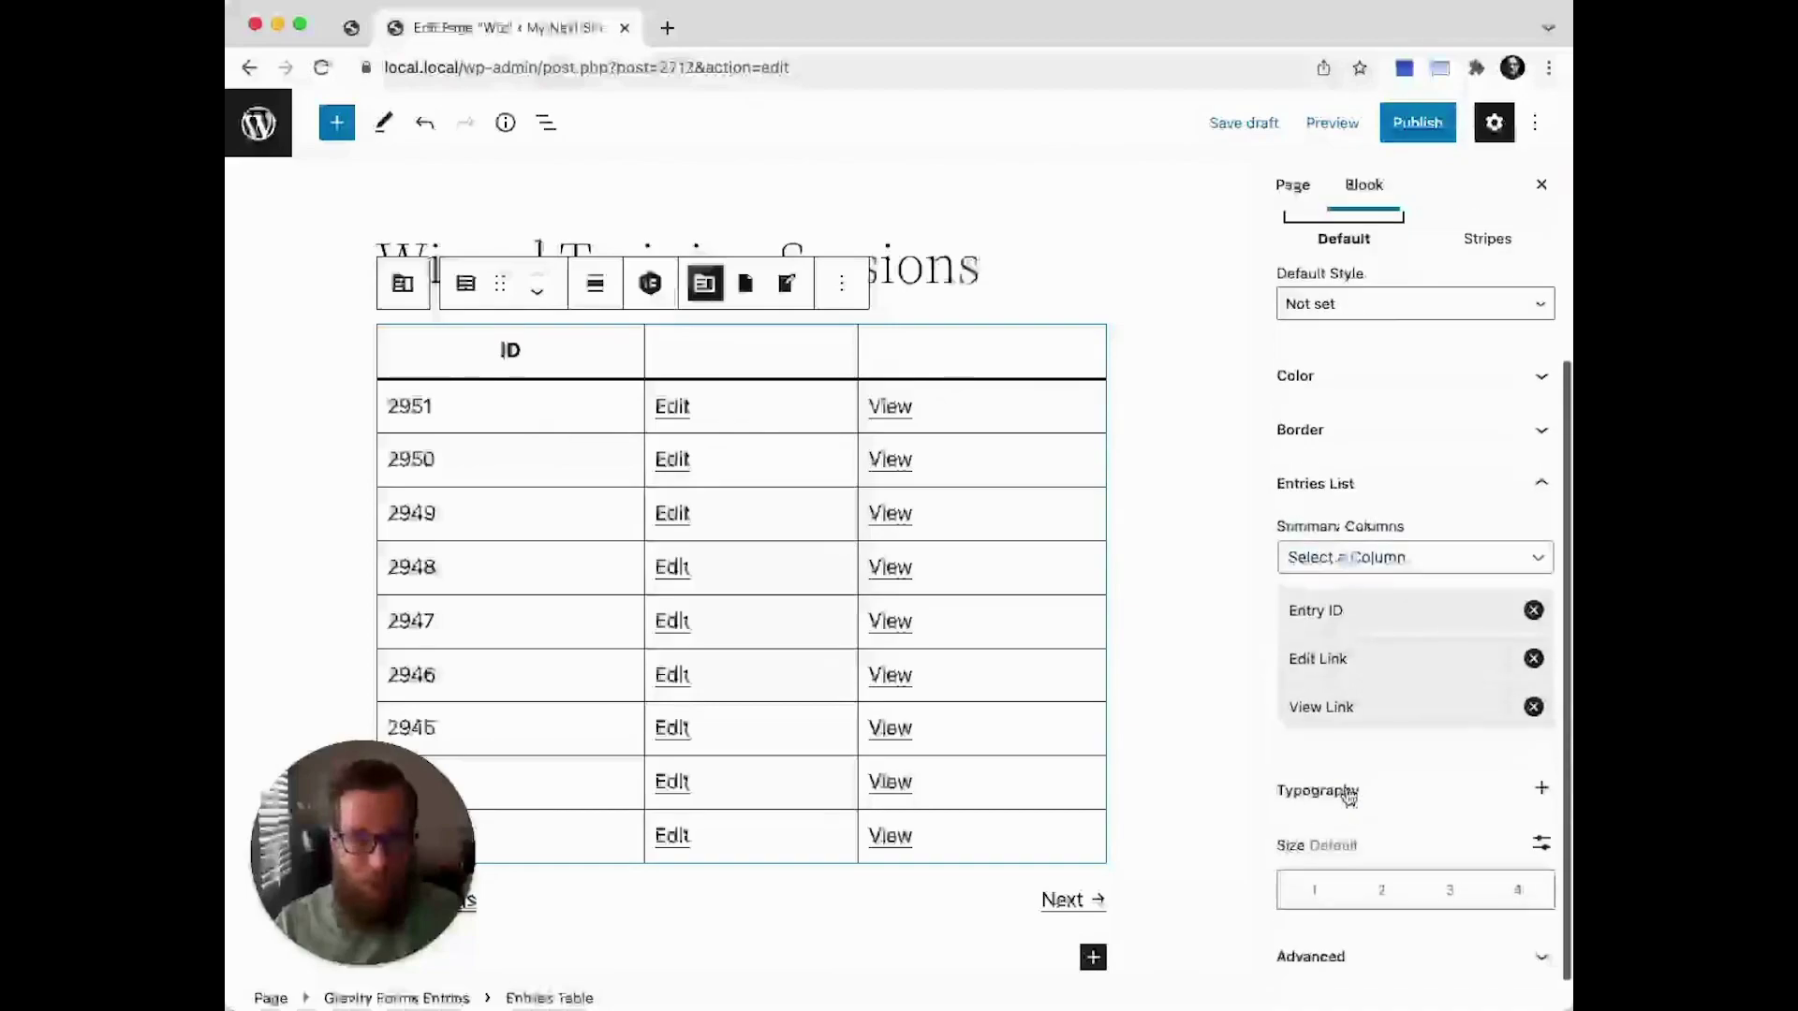
left_click(1339, 557)
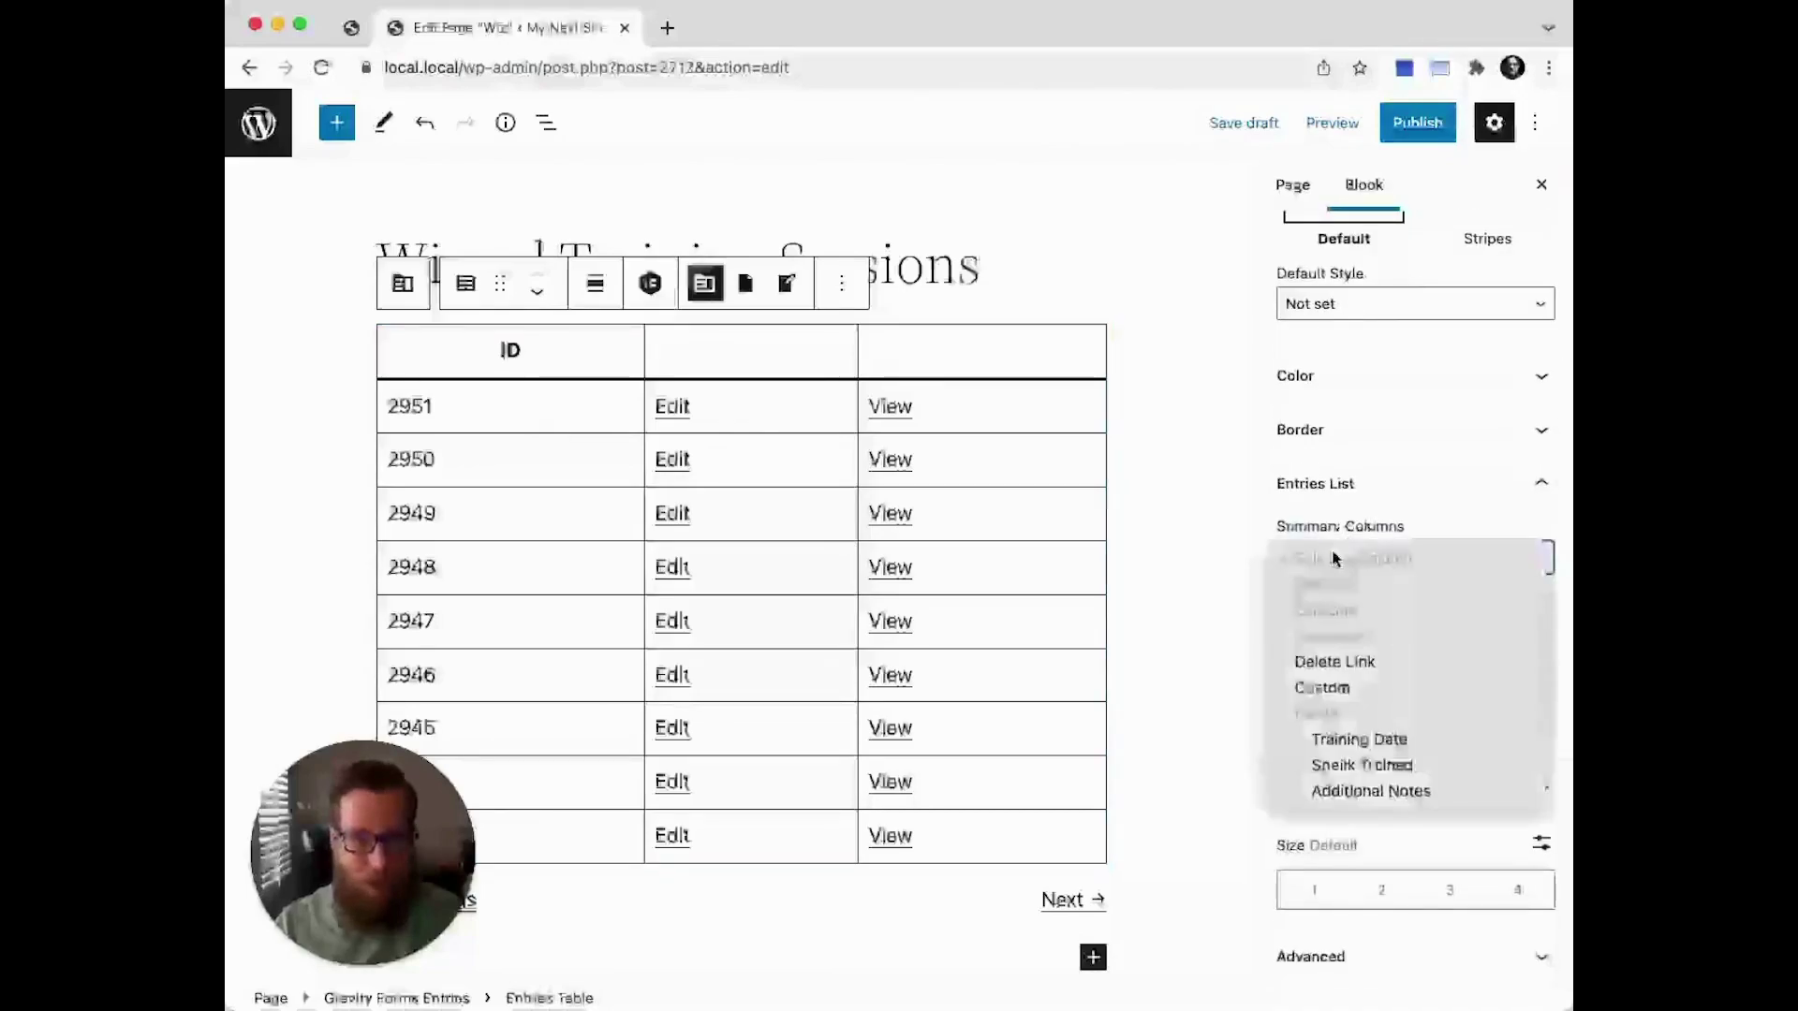
left_click(1345, 739)
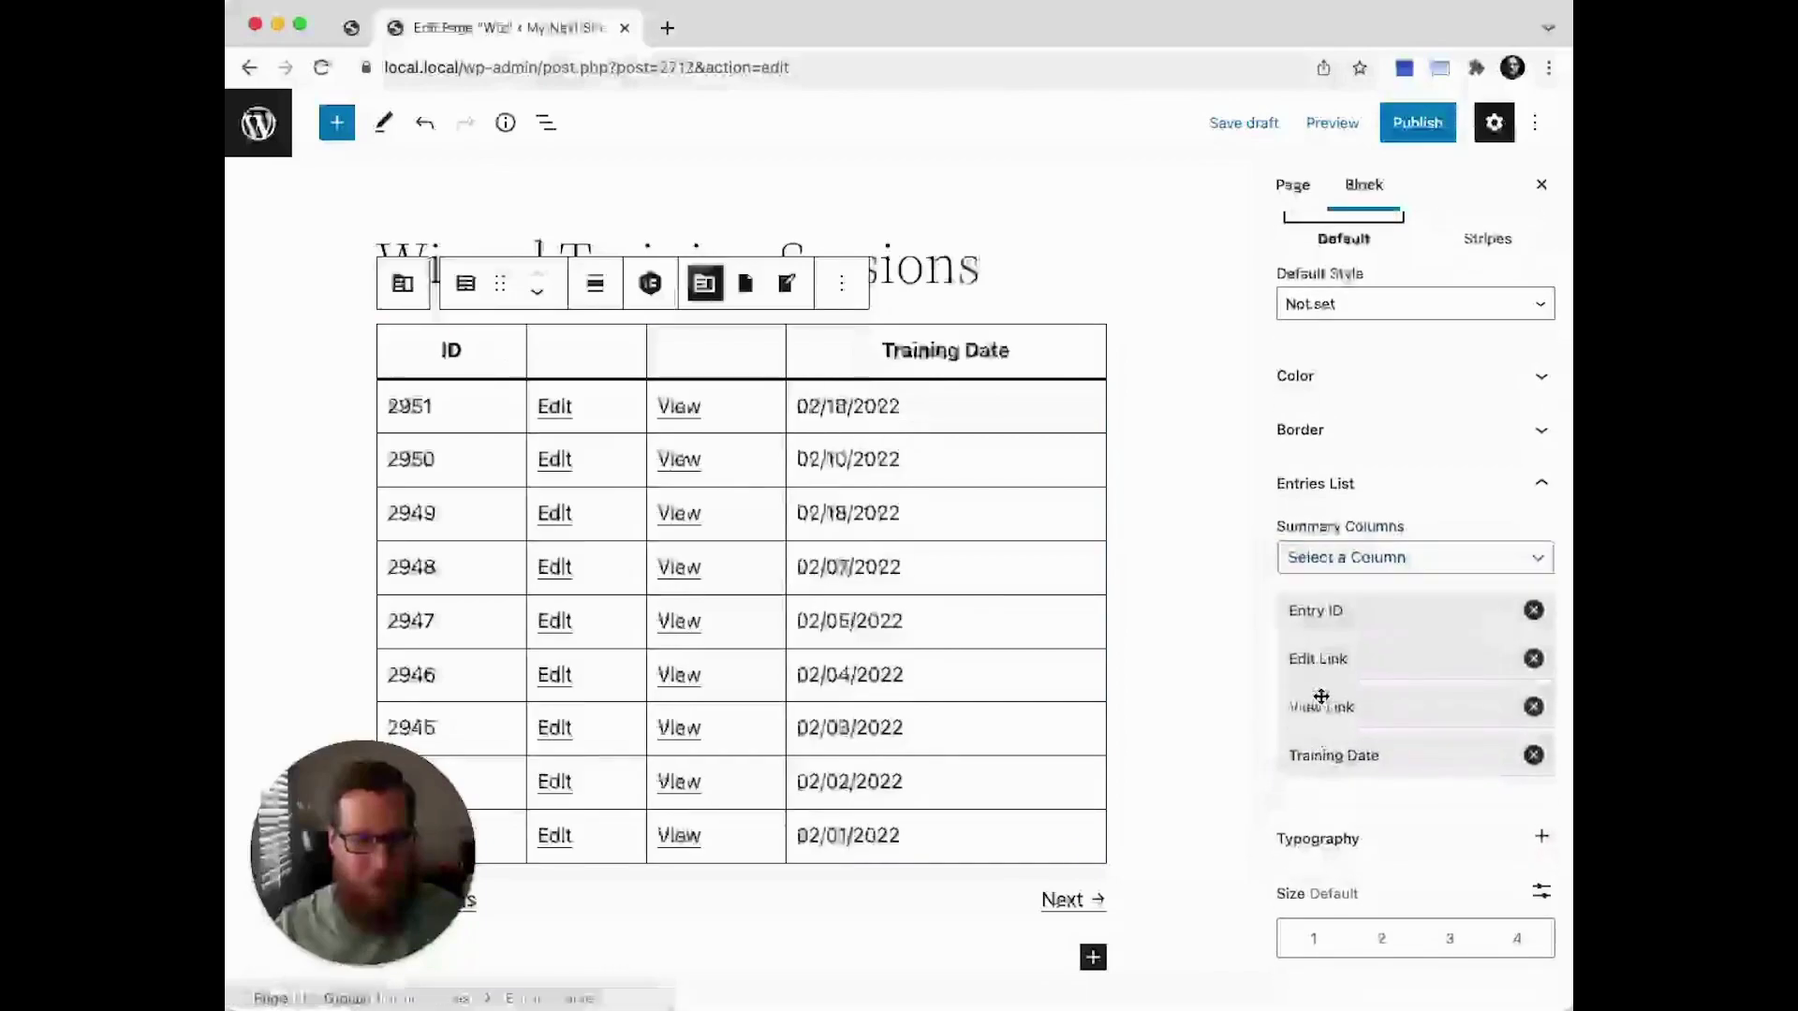
left_click_drag(1310, 754, 1314, 633)
Add a Spells Trained summary column and place it after Training Date
left_click(1328, 562)
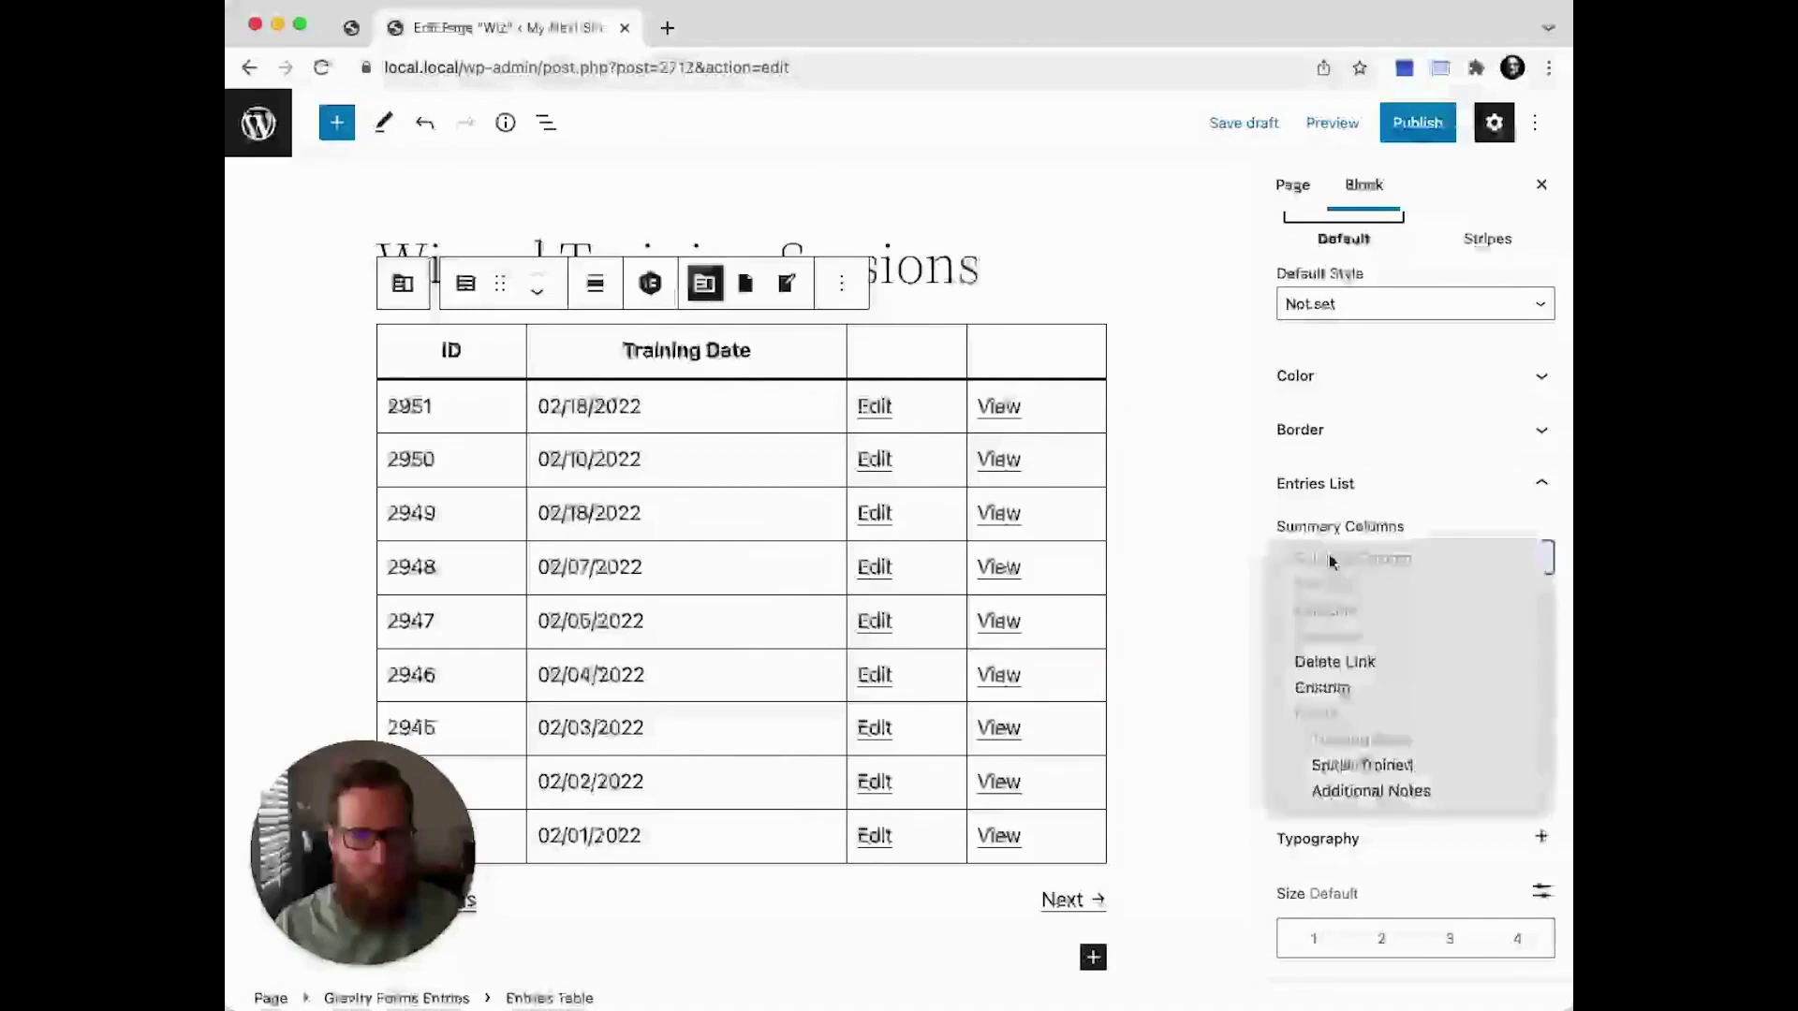
left_click(1341, 772)
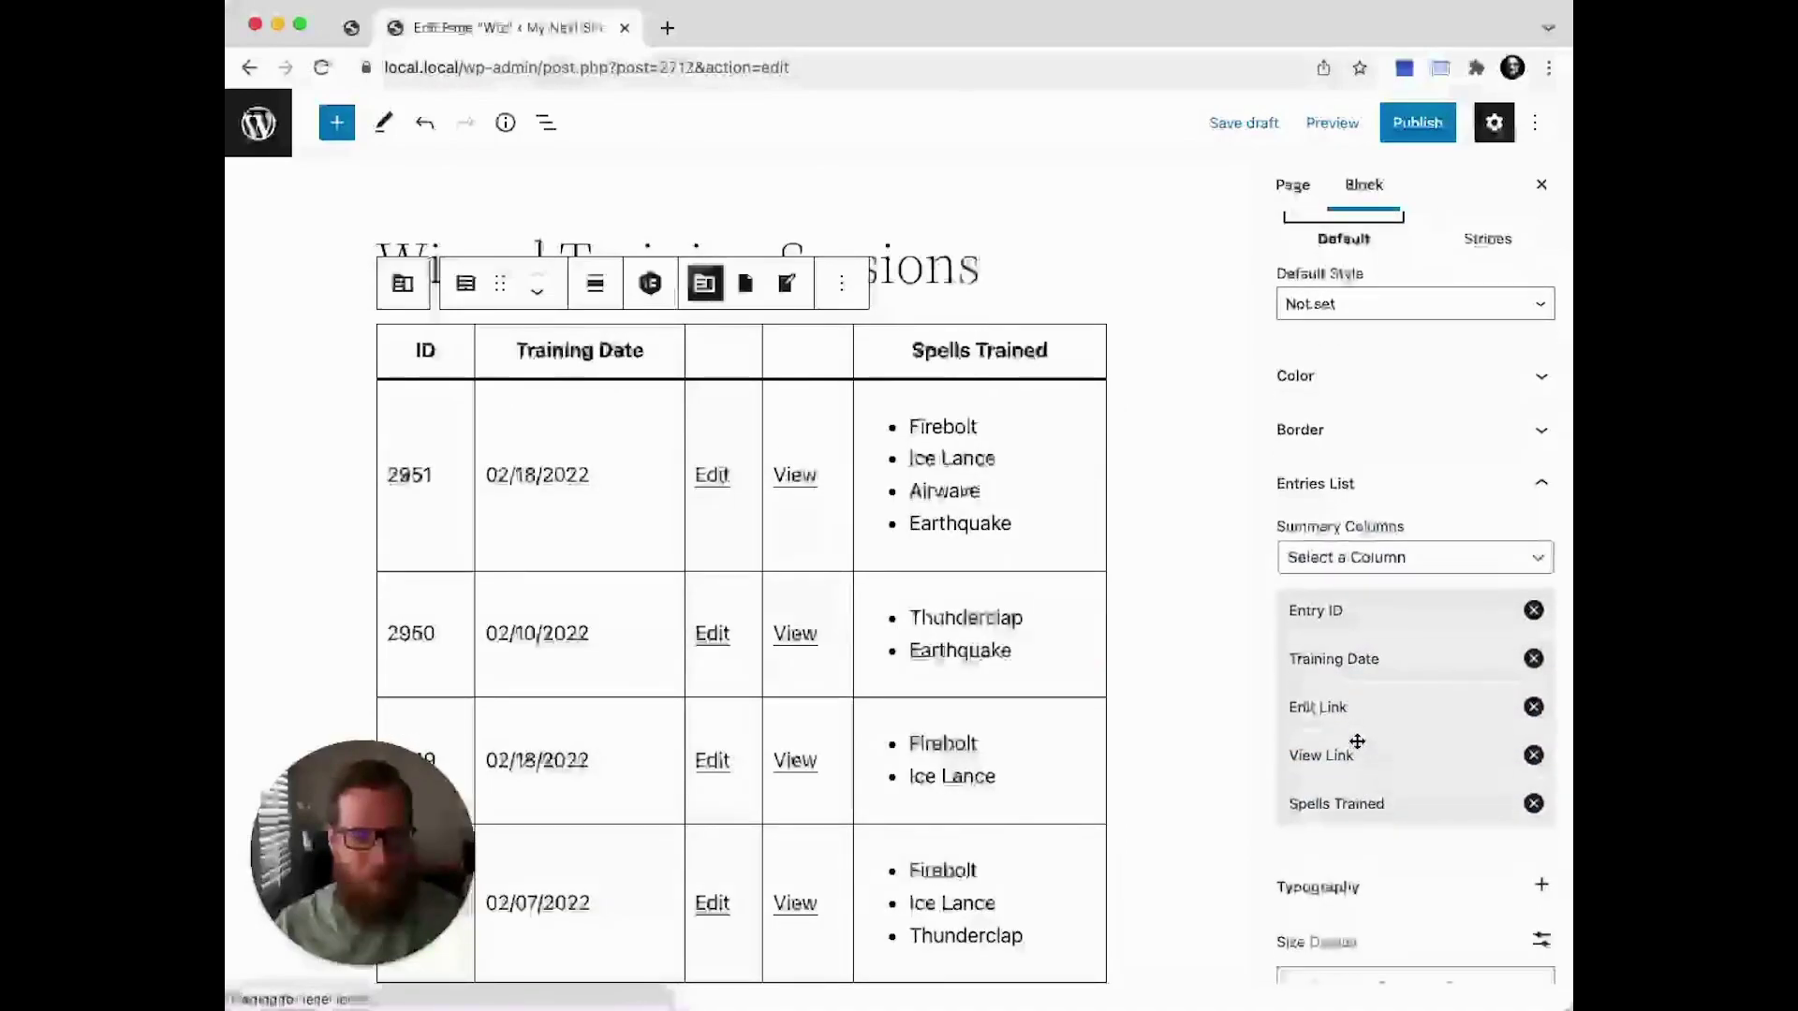
scroll(1357, 741, "down", 2)
left_click_drag(1333, 694, 1336, 610)
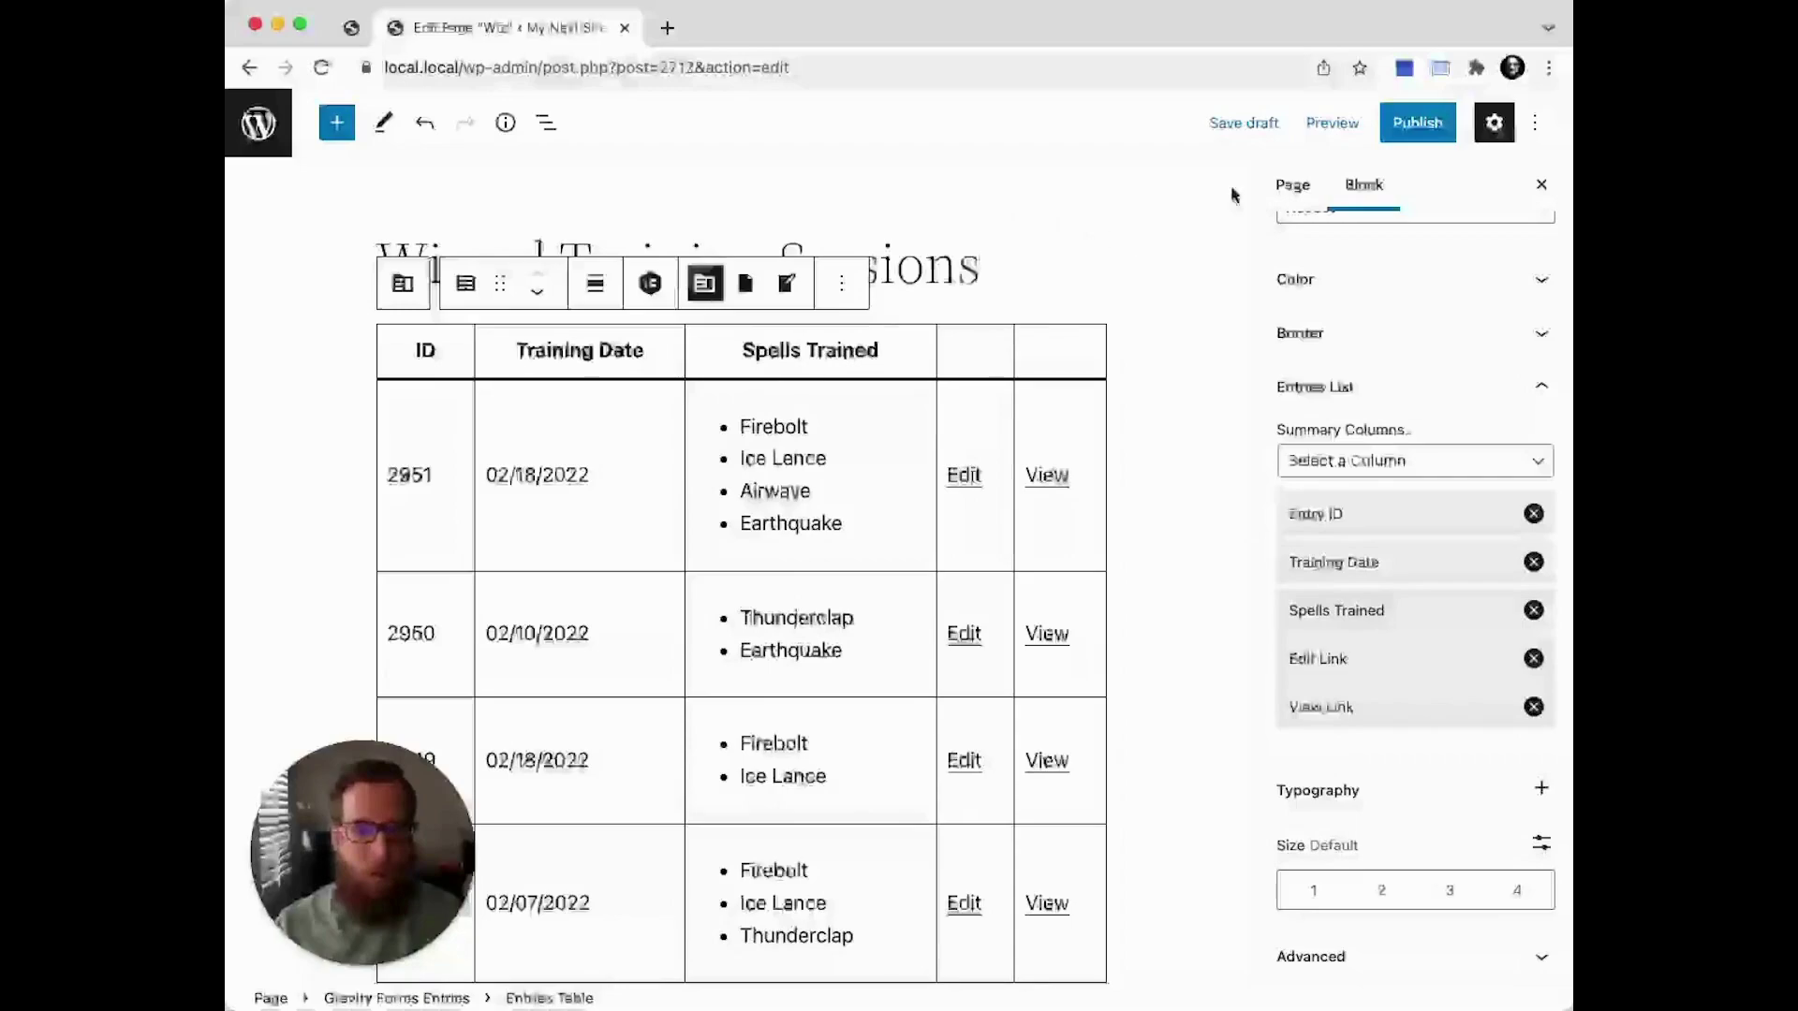
Publish the Wizard Training Sessions page and open the live page in its tab
left_click(1431, 125)
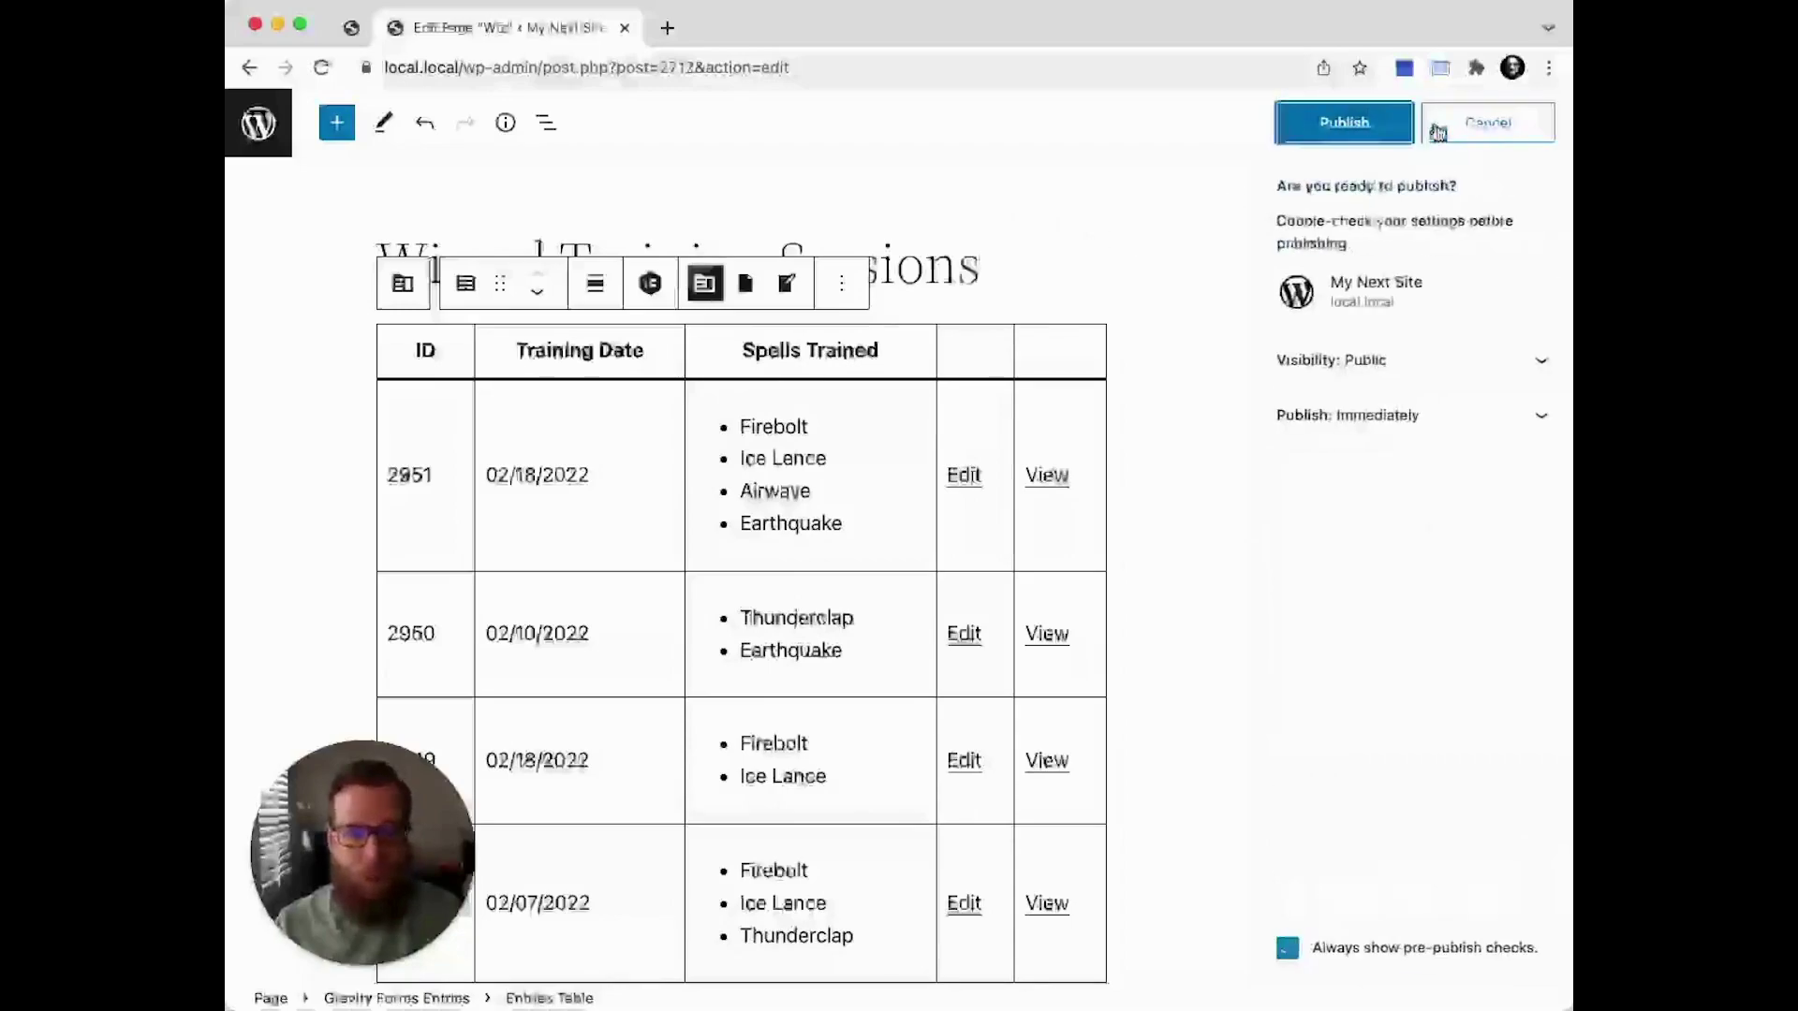
left_click(1374, 129)
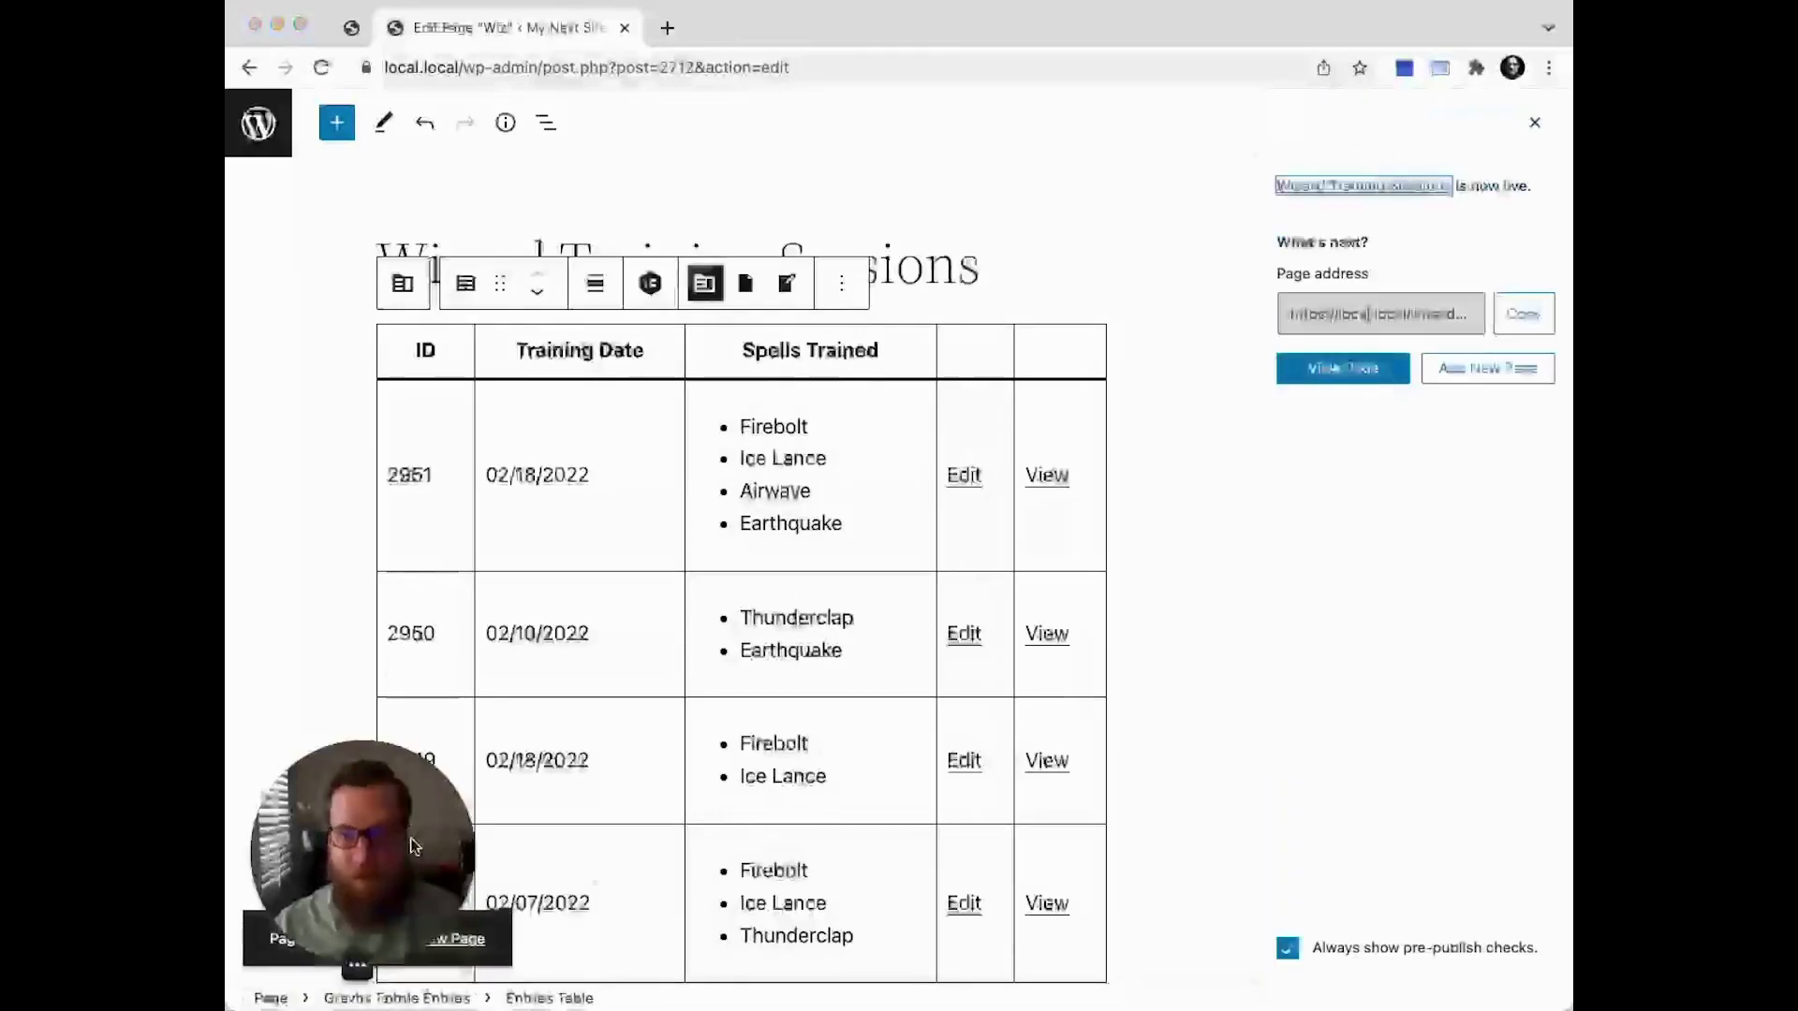
left_click(448, 941)
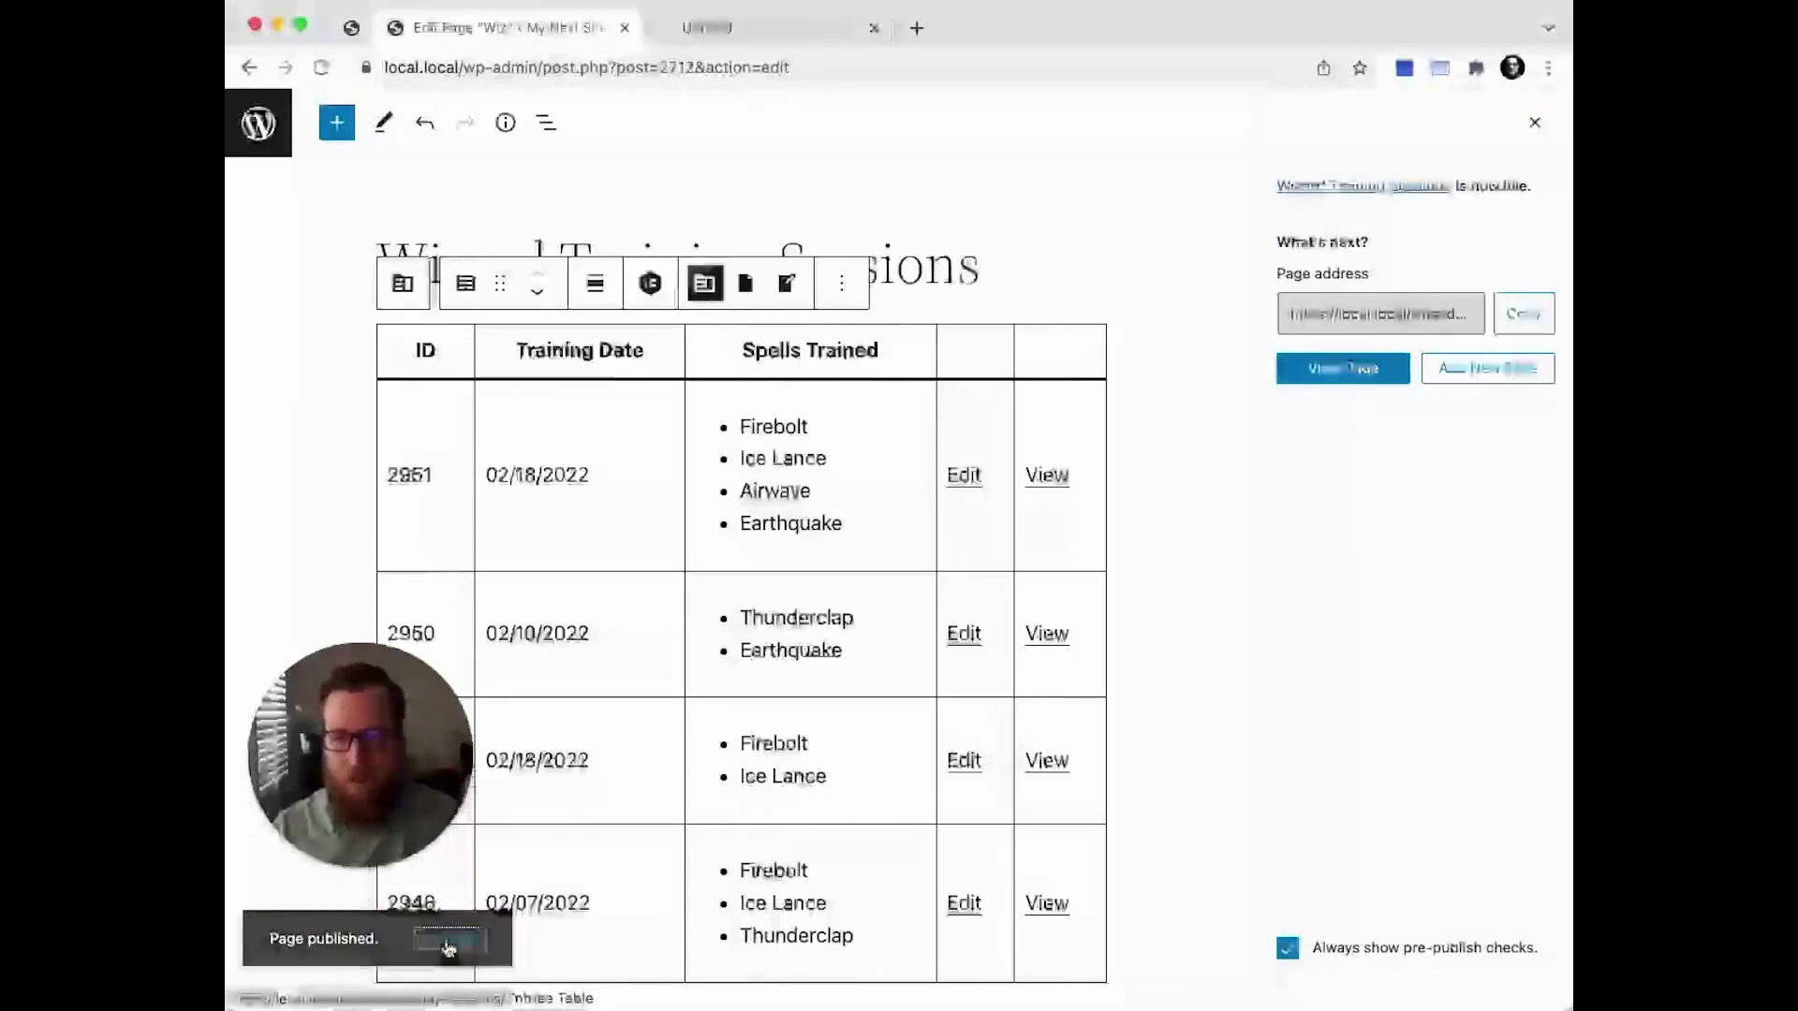
left_click(777, 28)
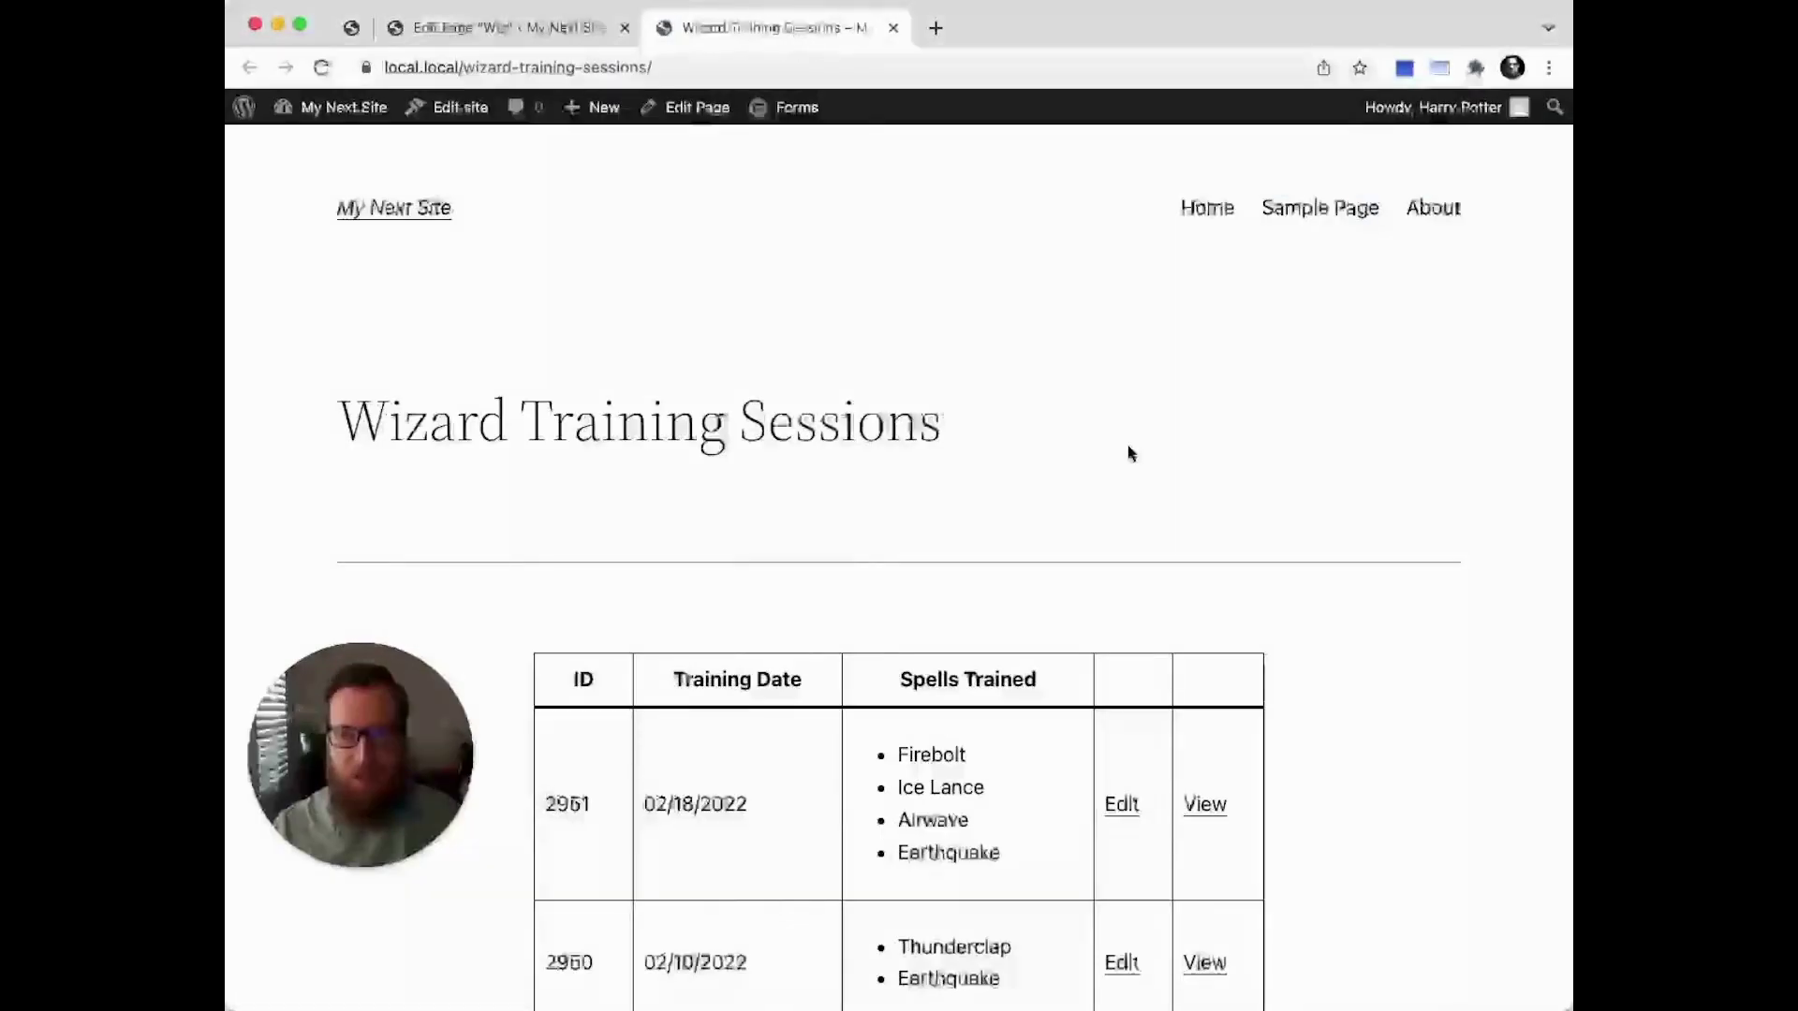
Scroll the live entries table and open the detail view for entry 2951
scroll(1127, 447, "down", 10)
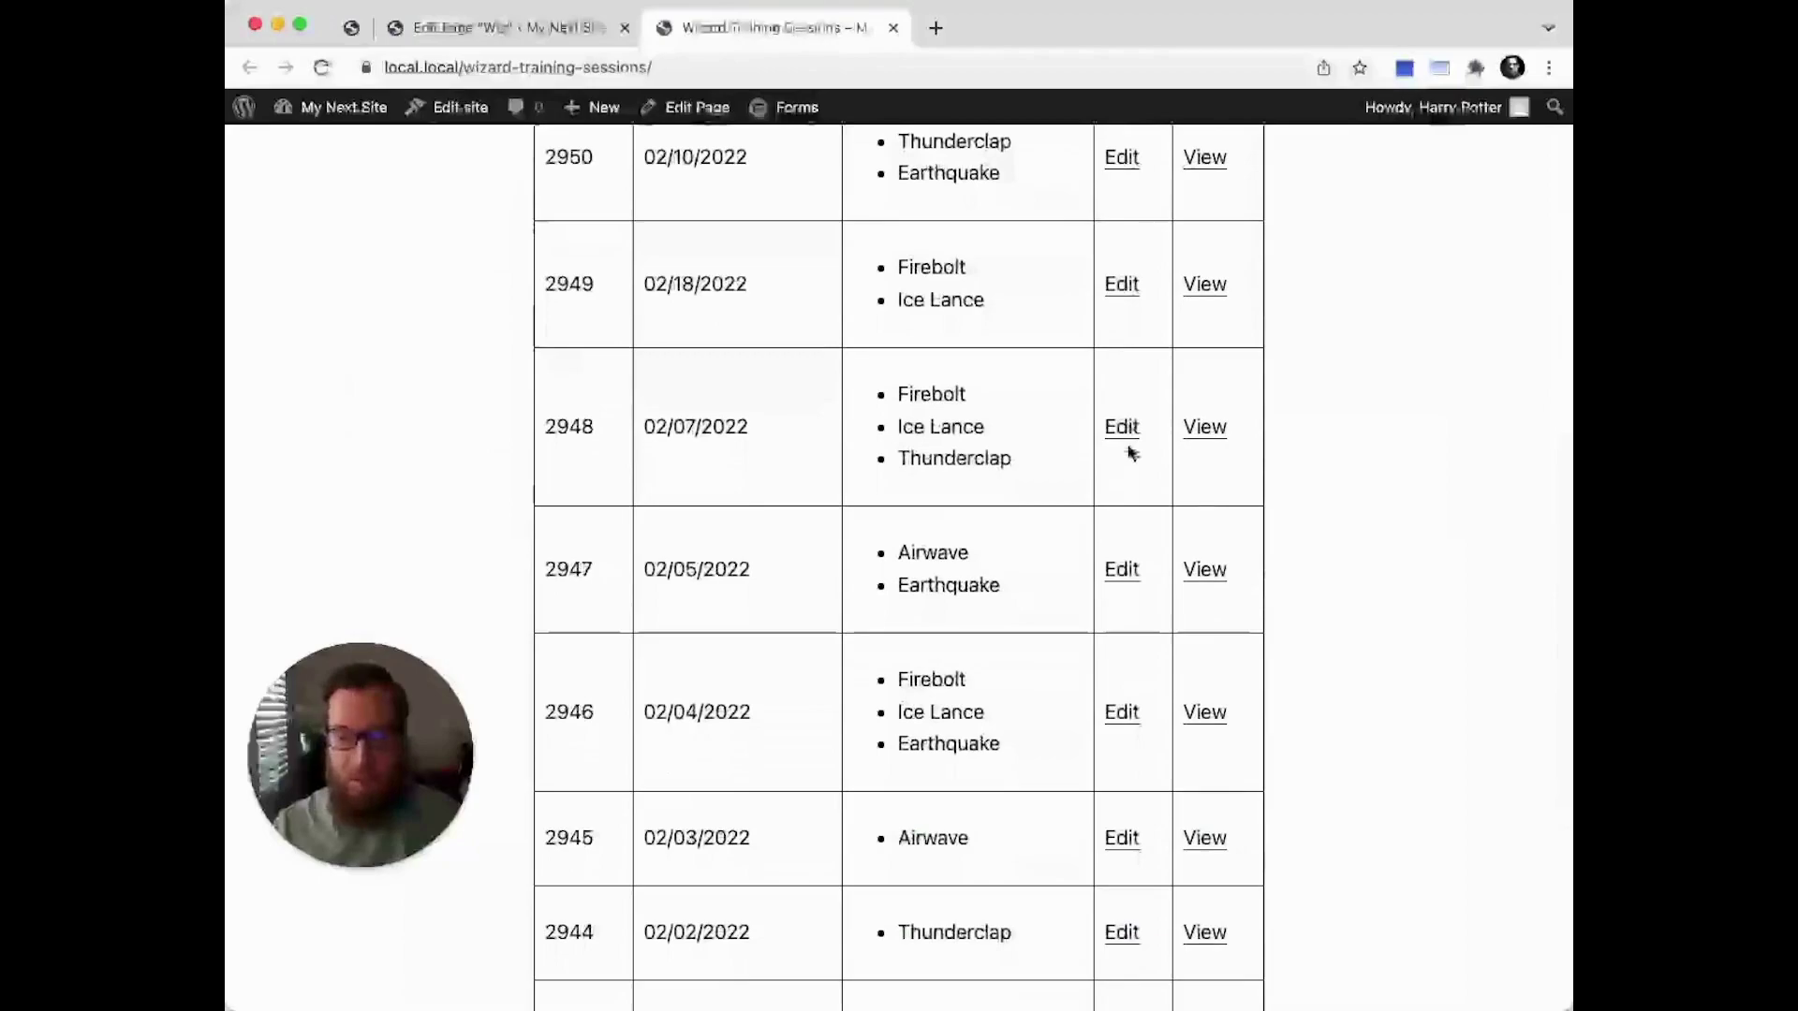
scroll(1130, 453, "down", 2)
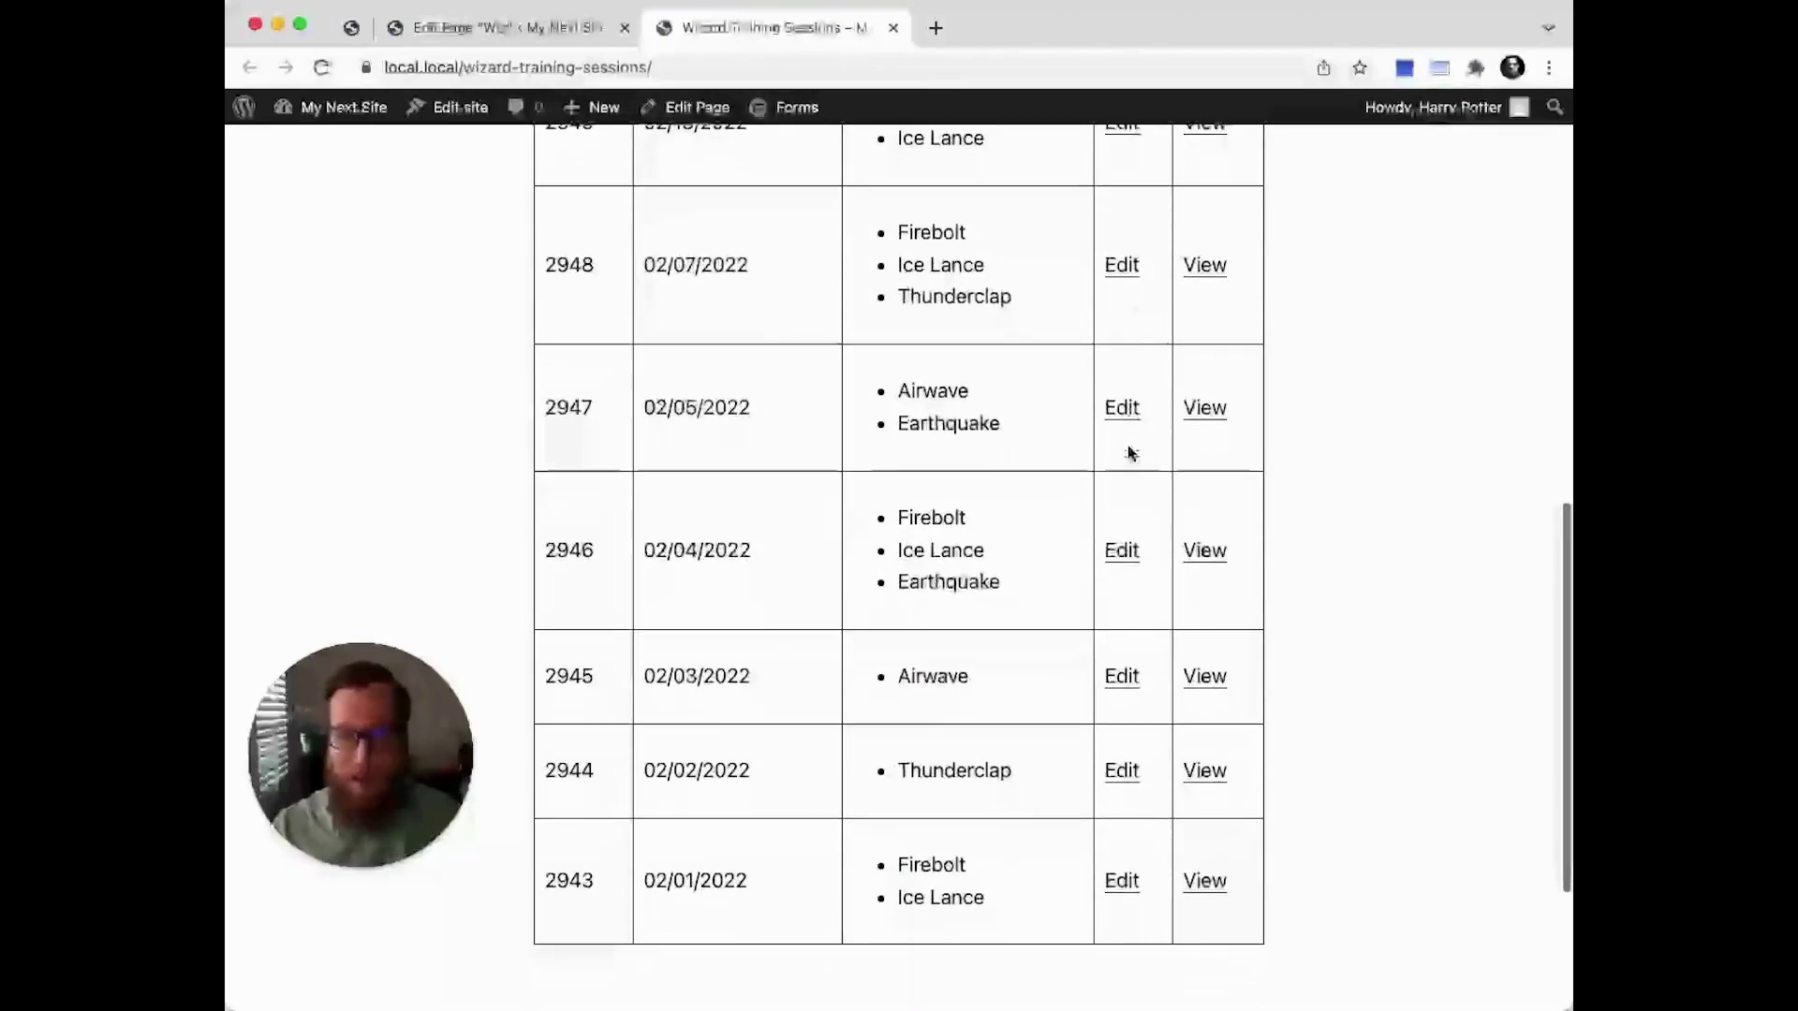
scroll(1127, 453, "up", 12)
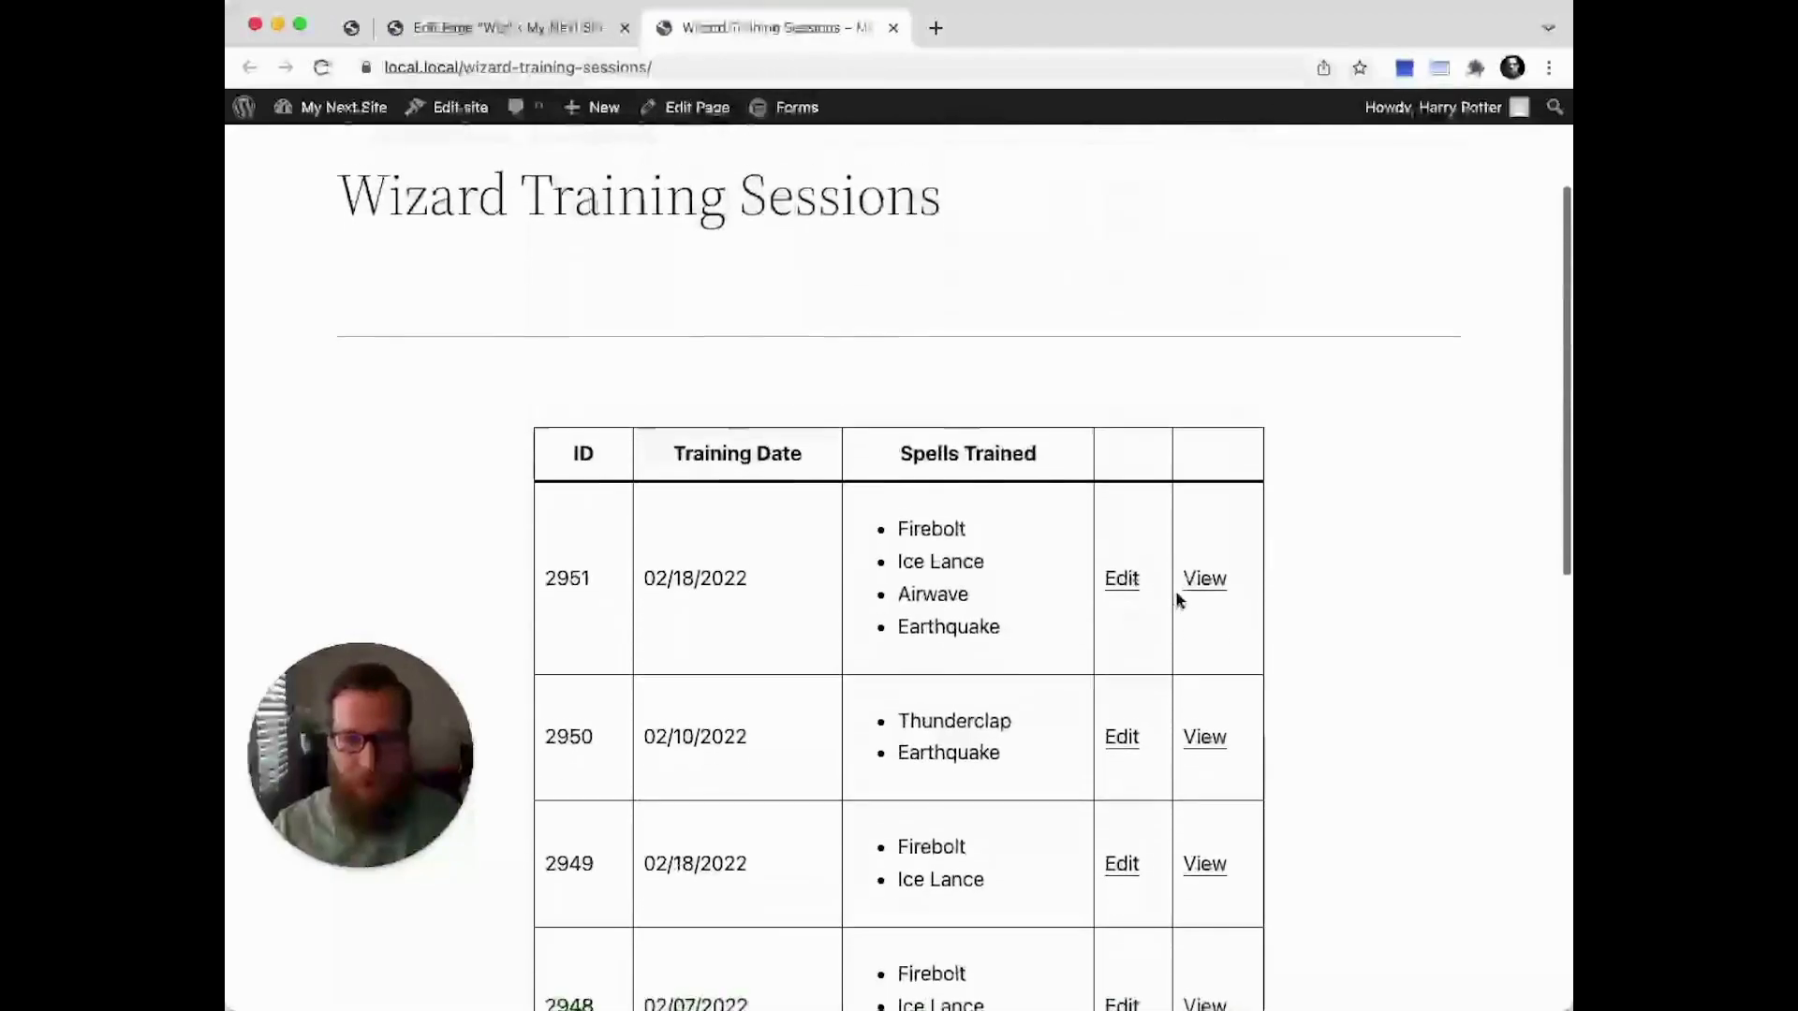
scroll(1179, 601, "down", 1)
left_click(1208, 538)
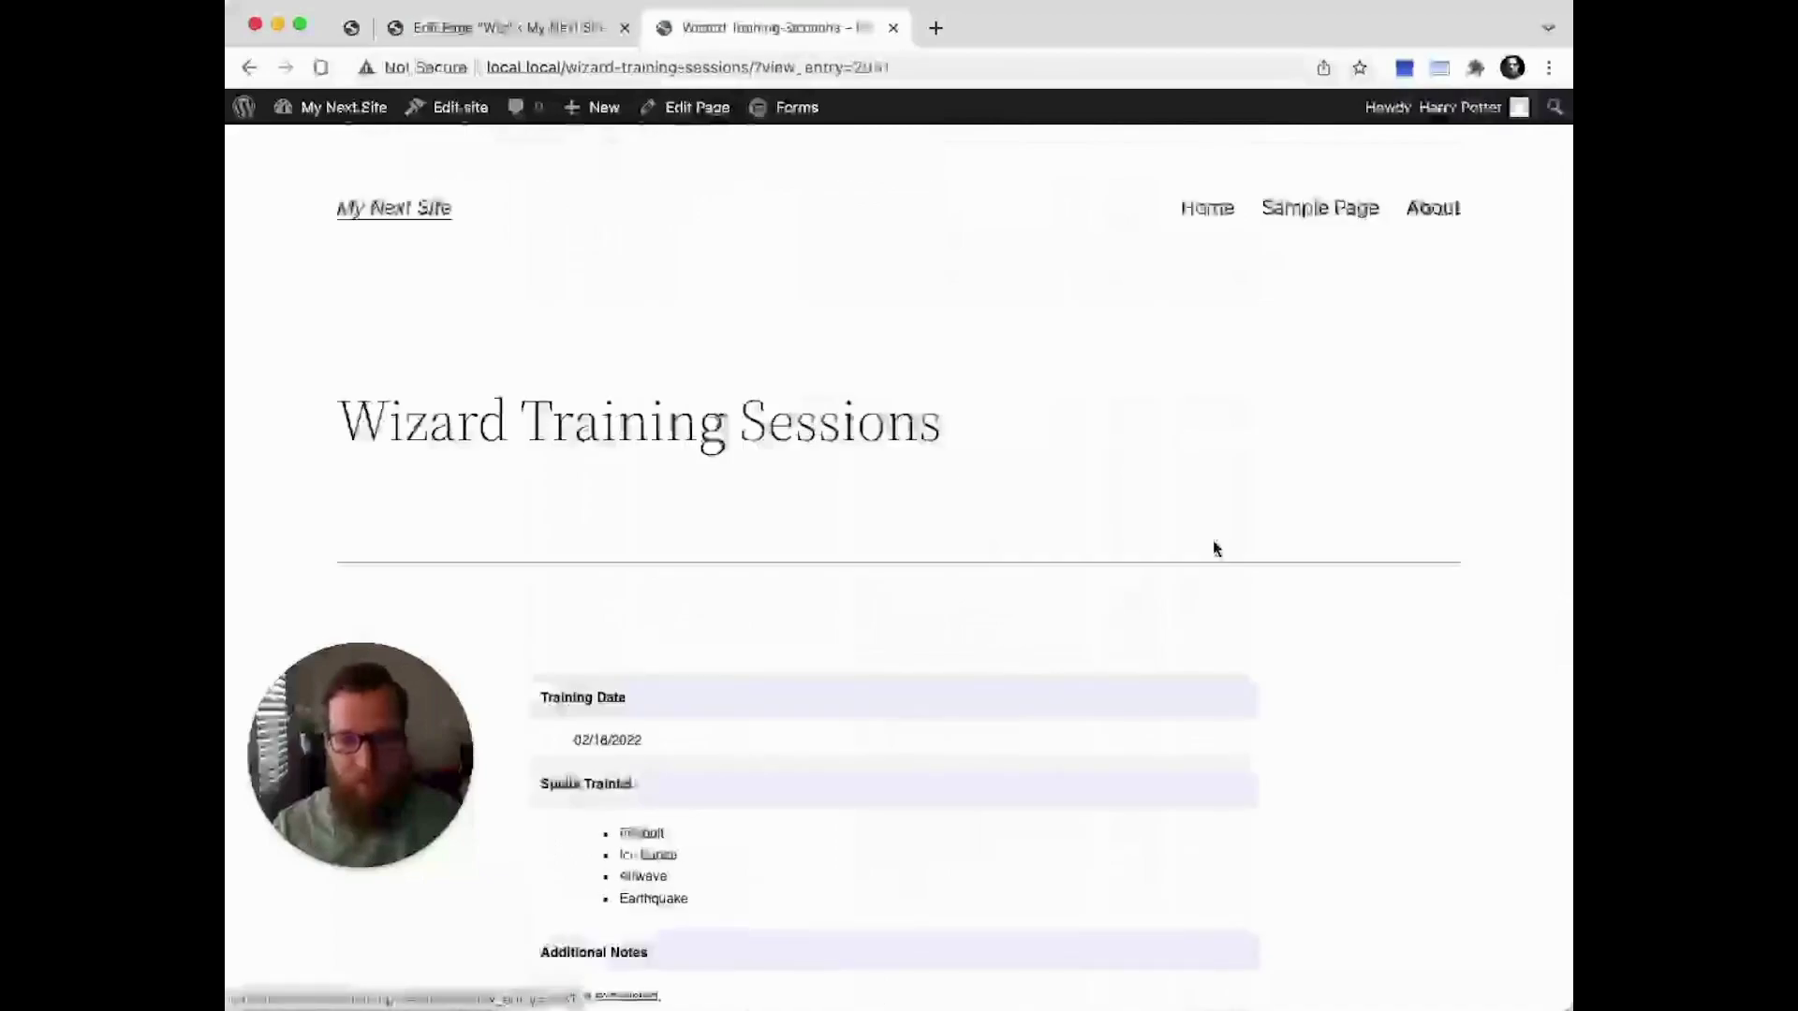
scroll(1215, 548, "down", 4)
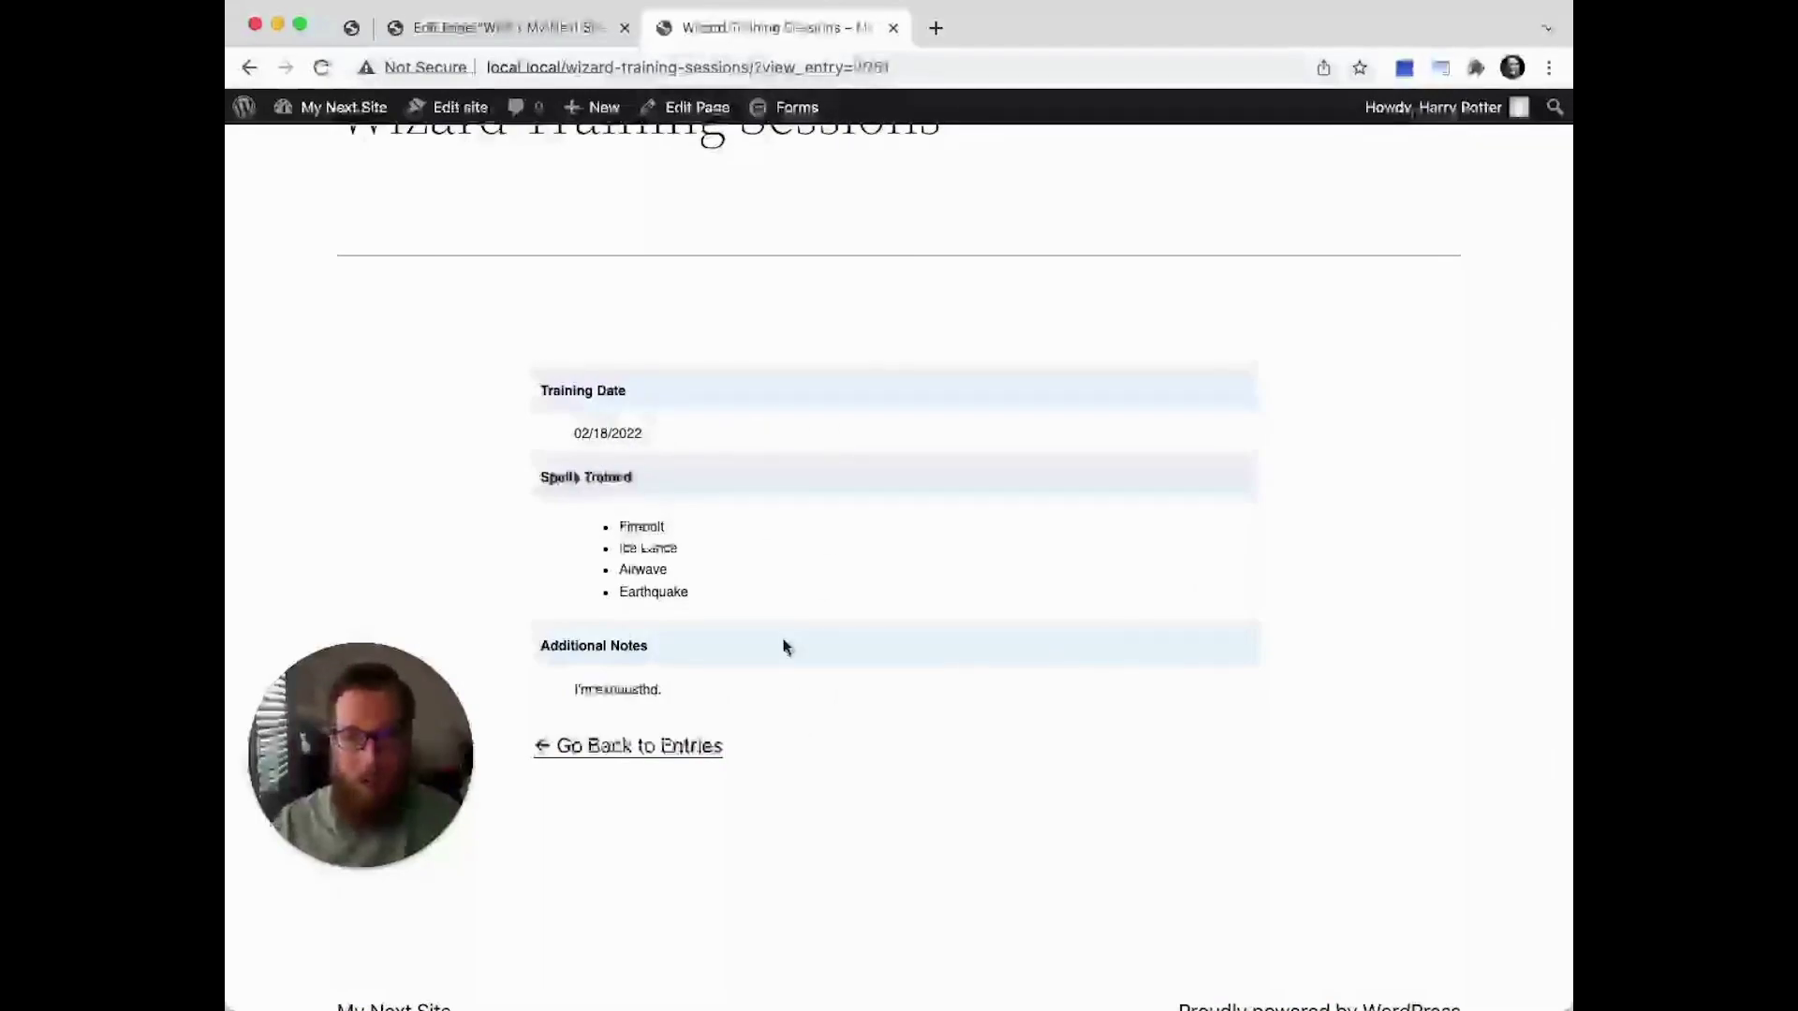
Switch the block to its Single Entry View and delete the {all_fields} tag
left_click(466, 34)
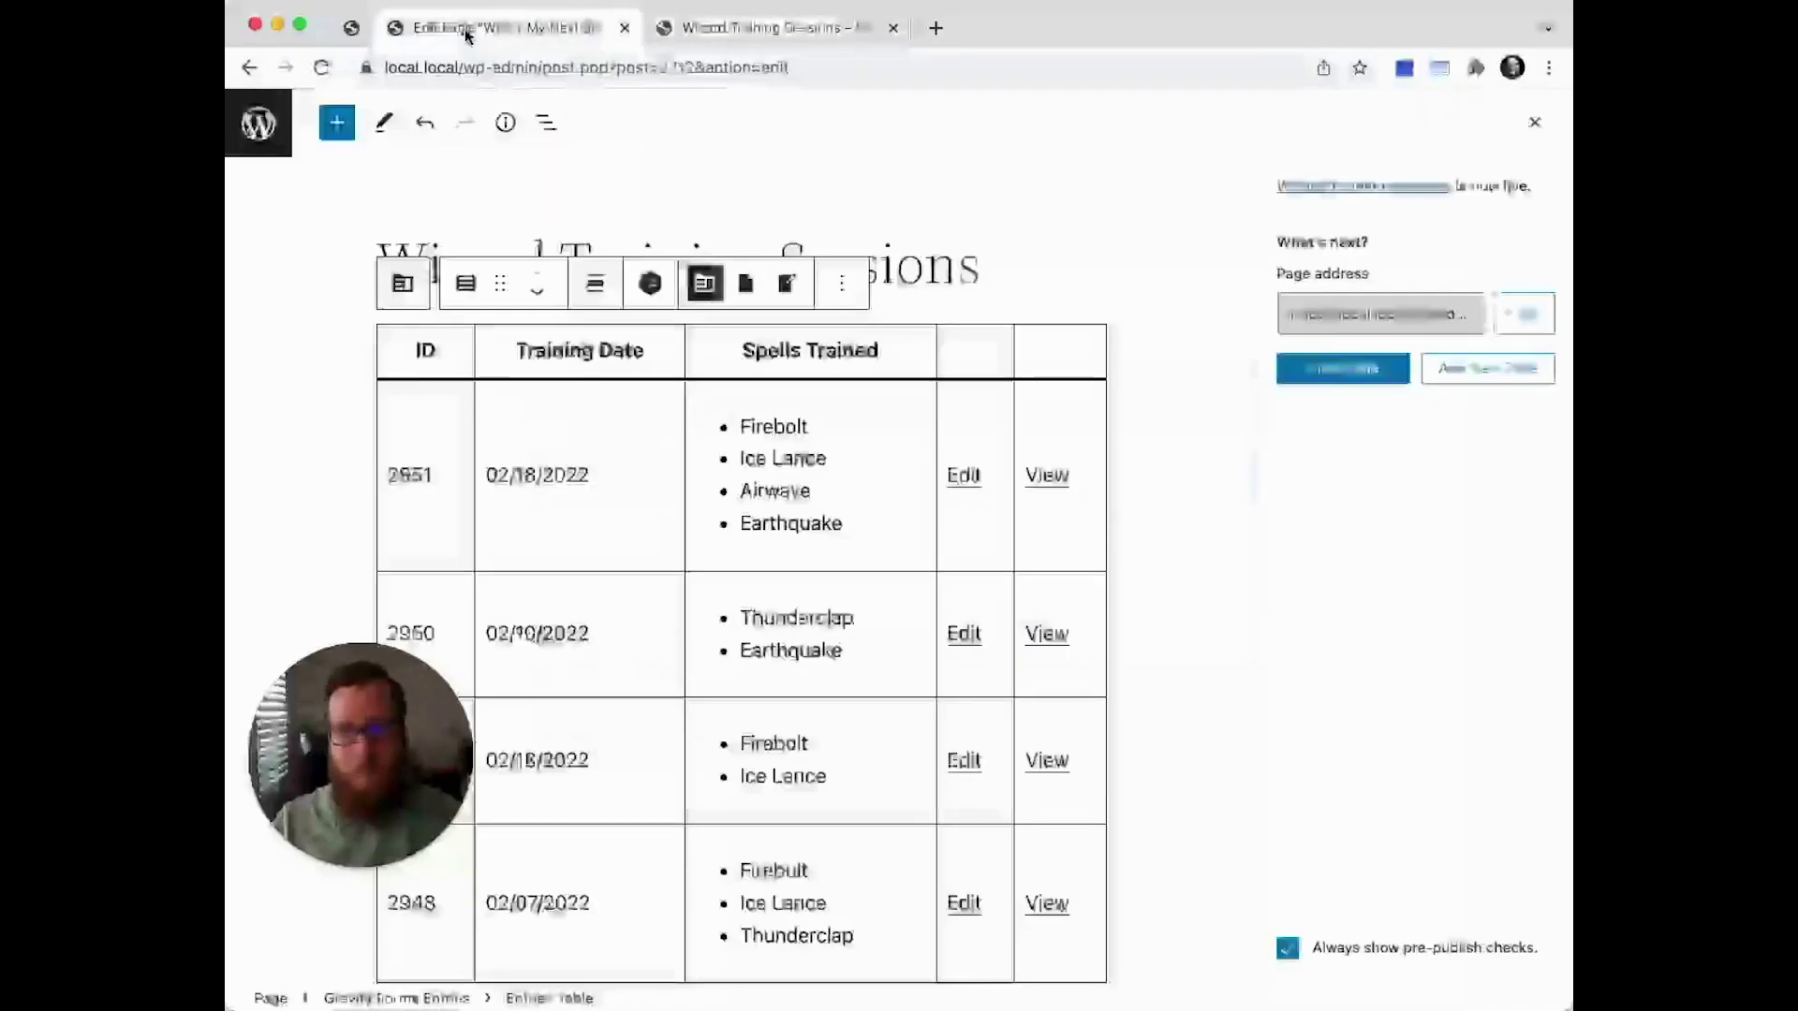
scroll(998, 292, "down", 1)
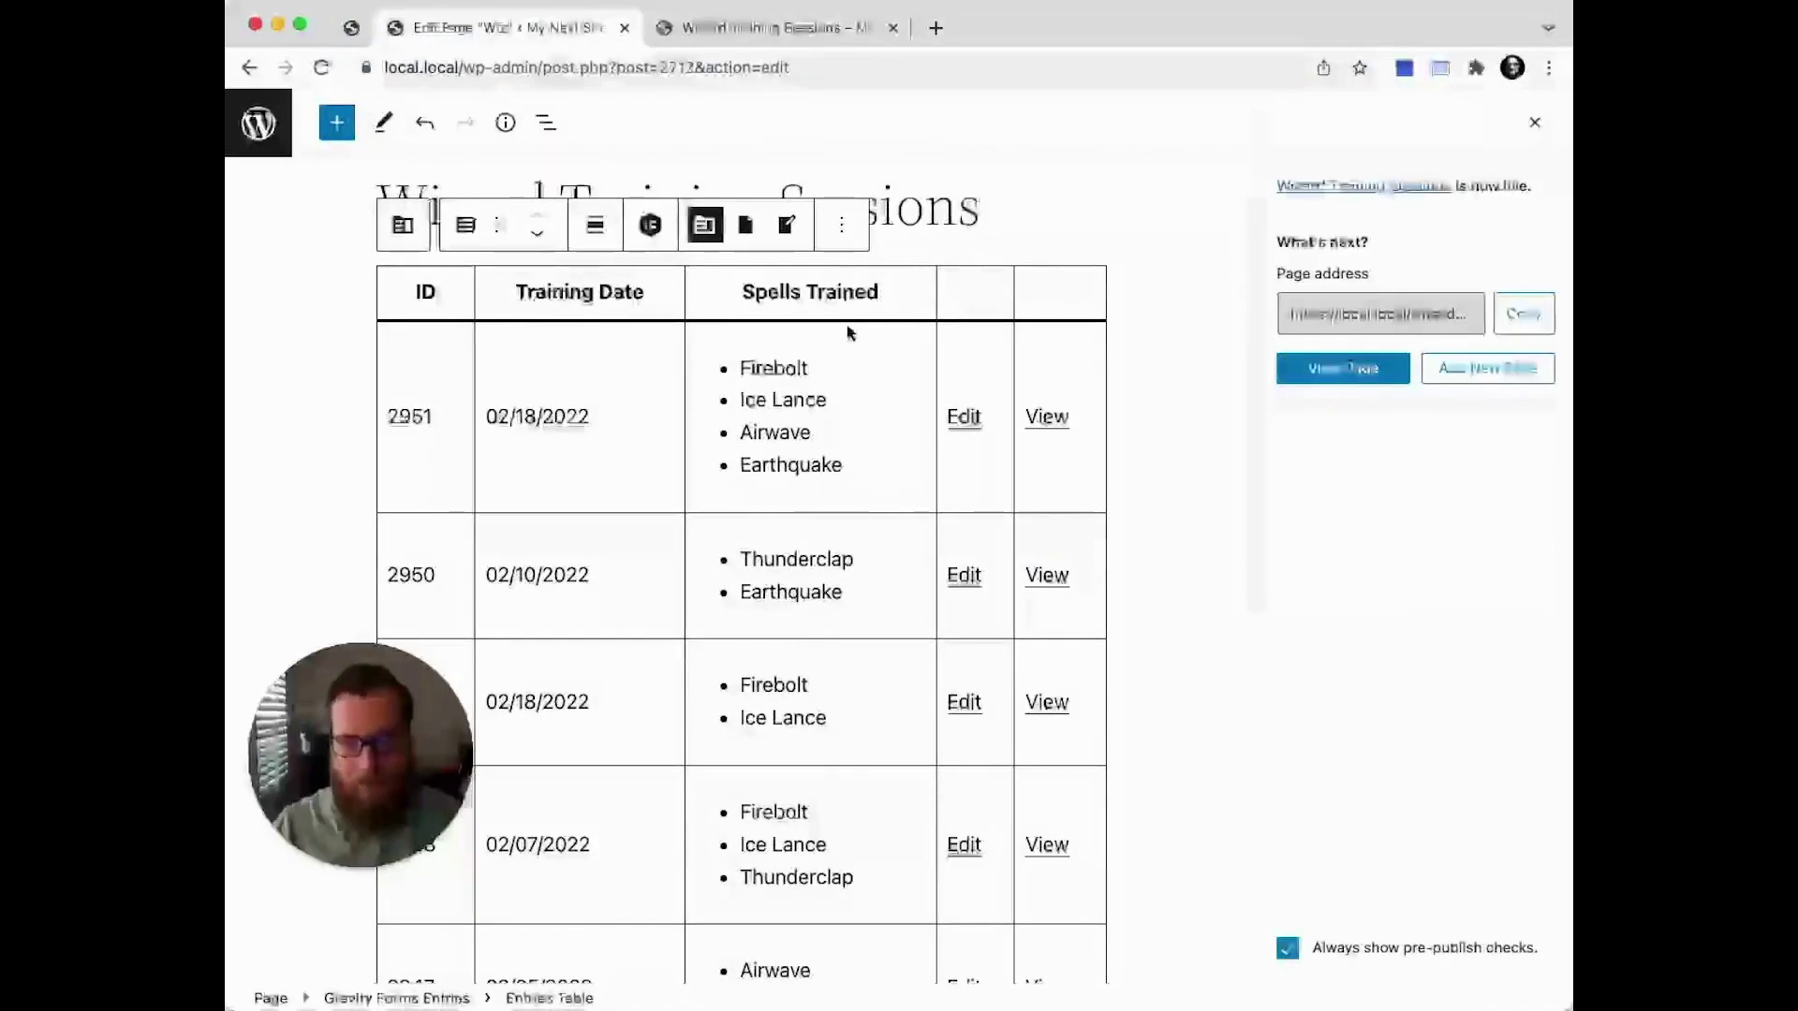
left_click(748, 229)
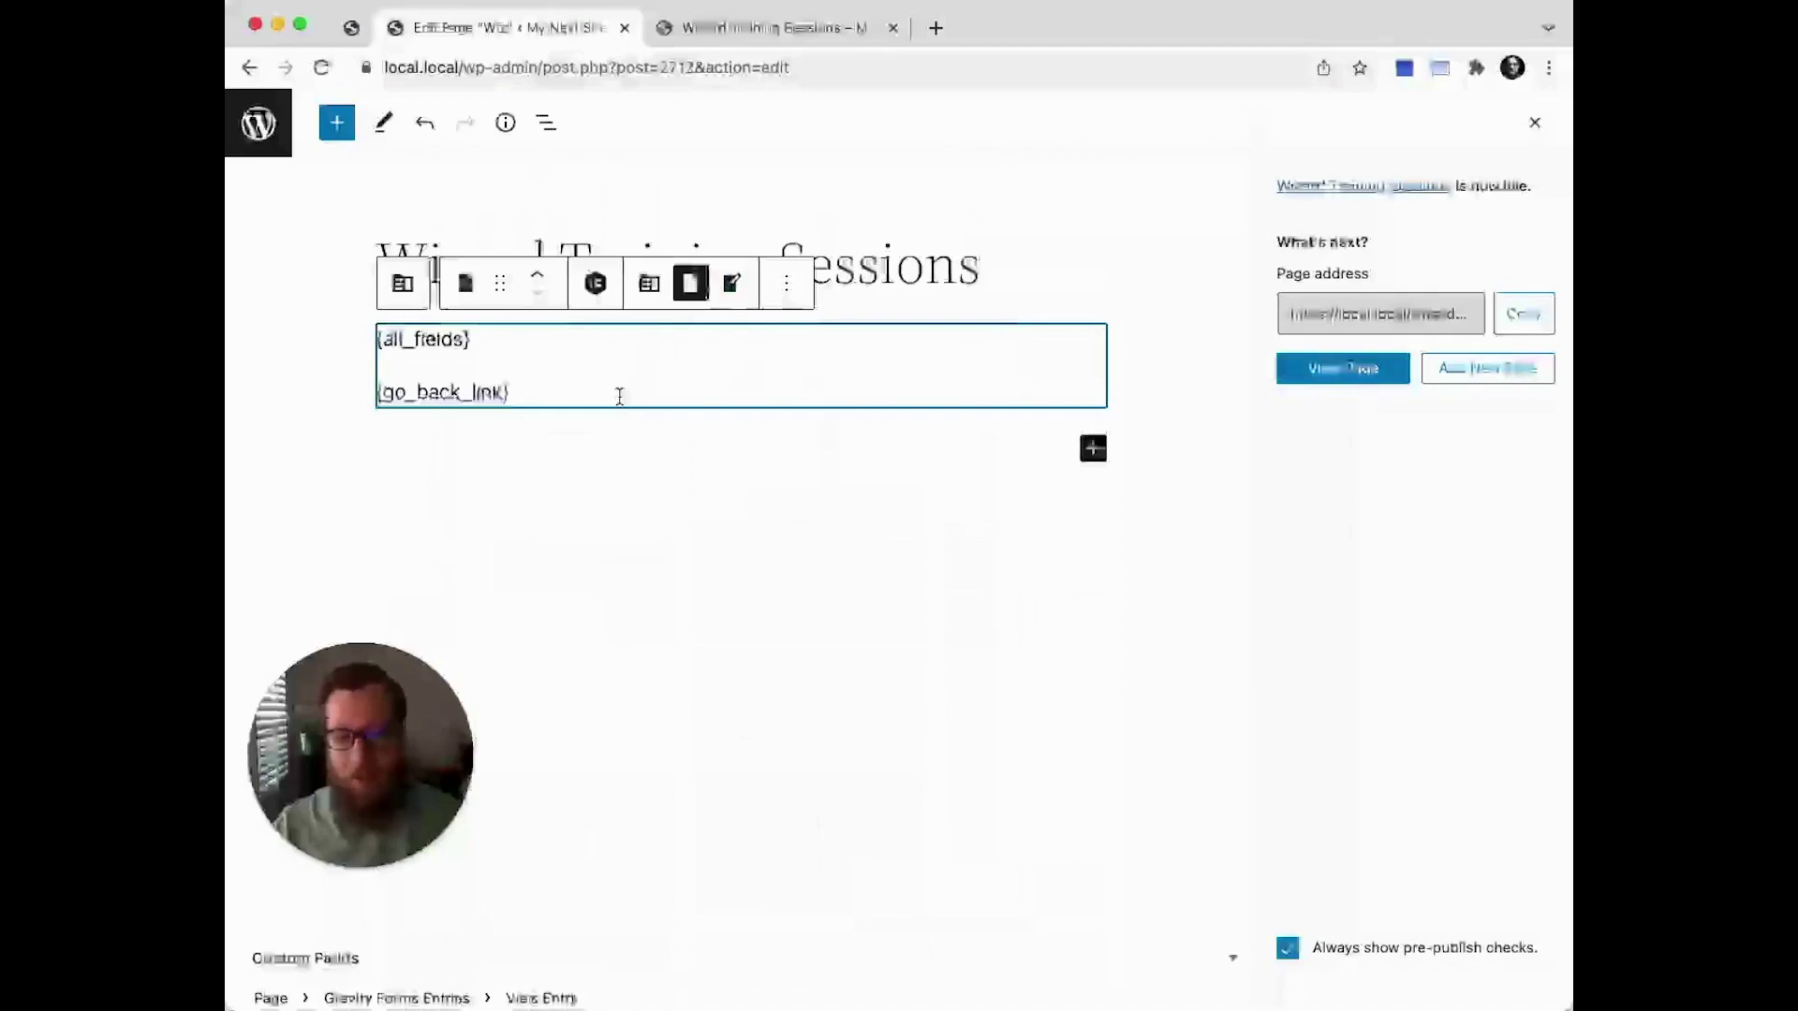
left_click(555, 347)
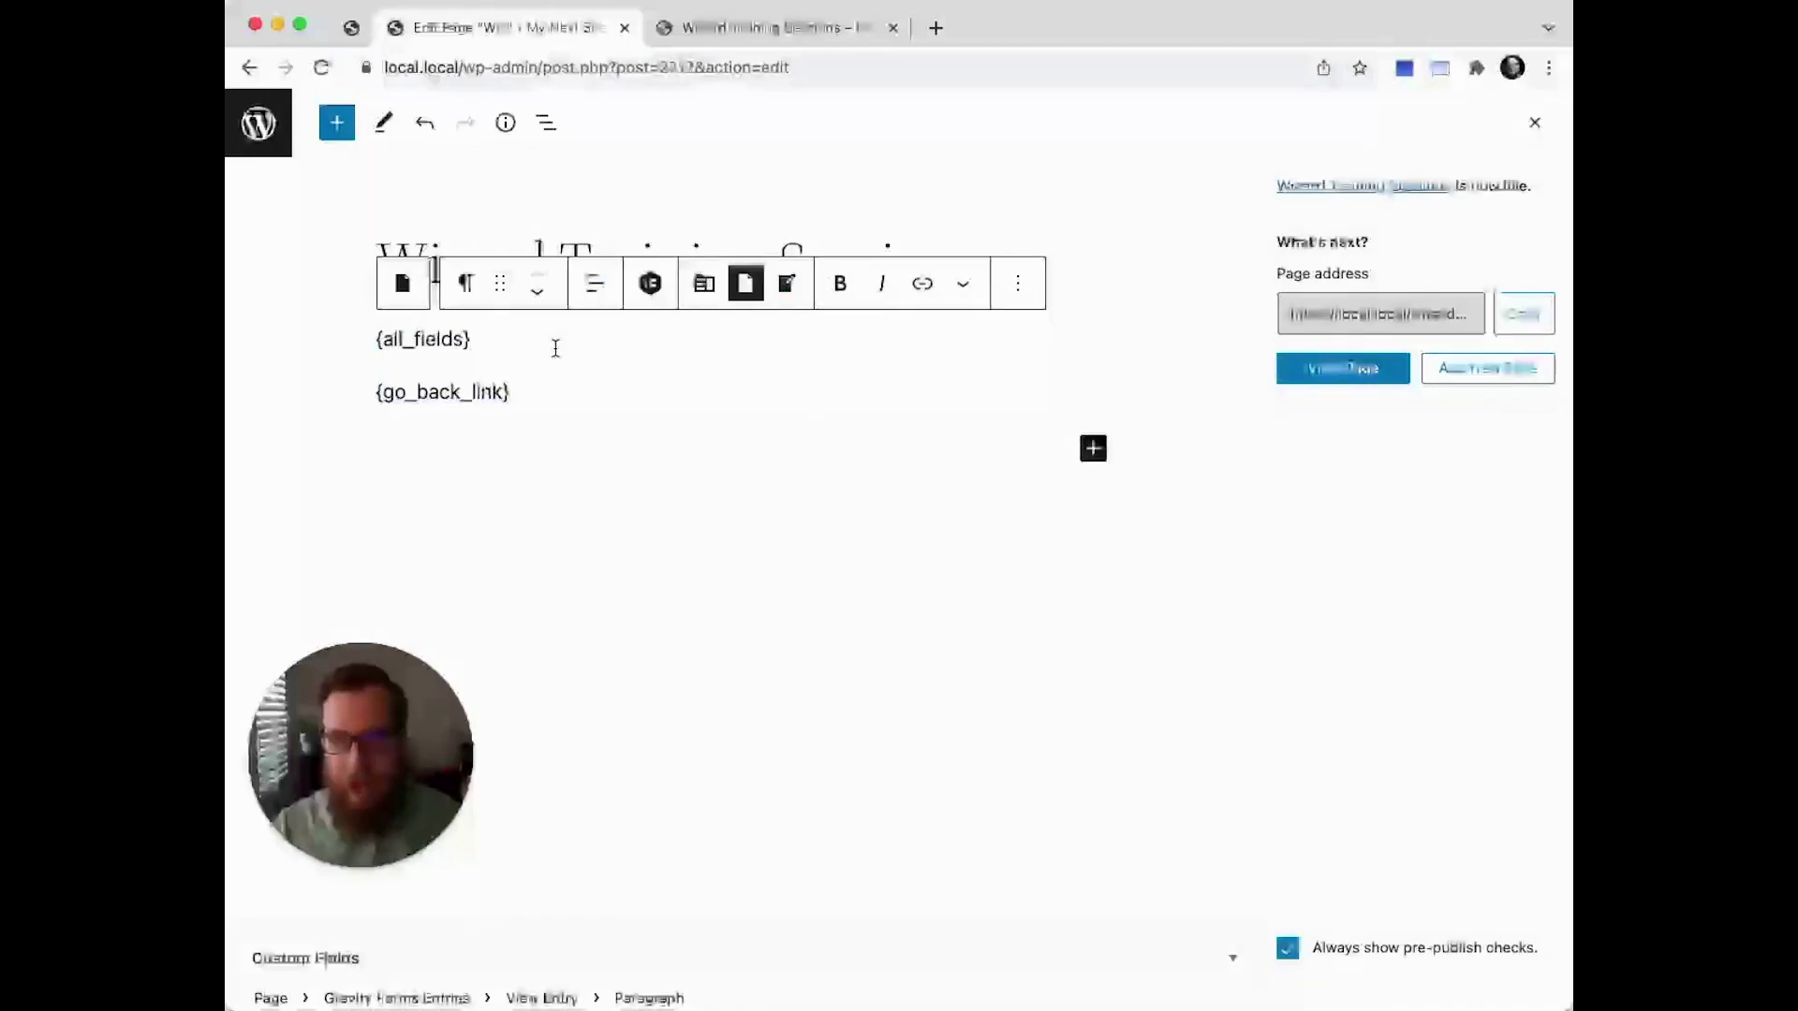
triple_click(555, 348)
key("BackSpace")
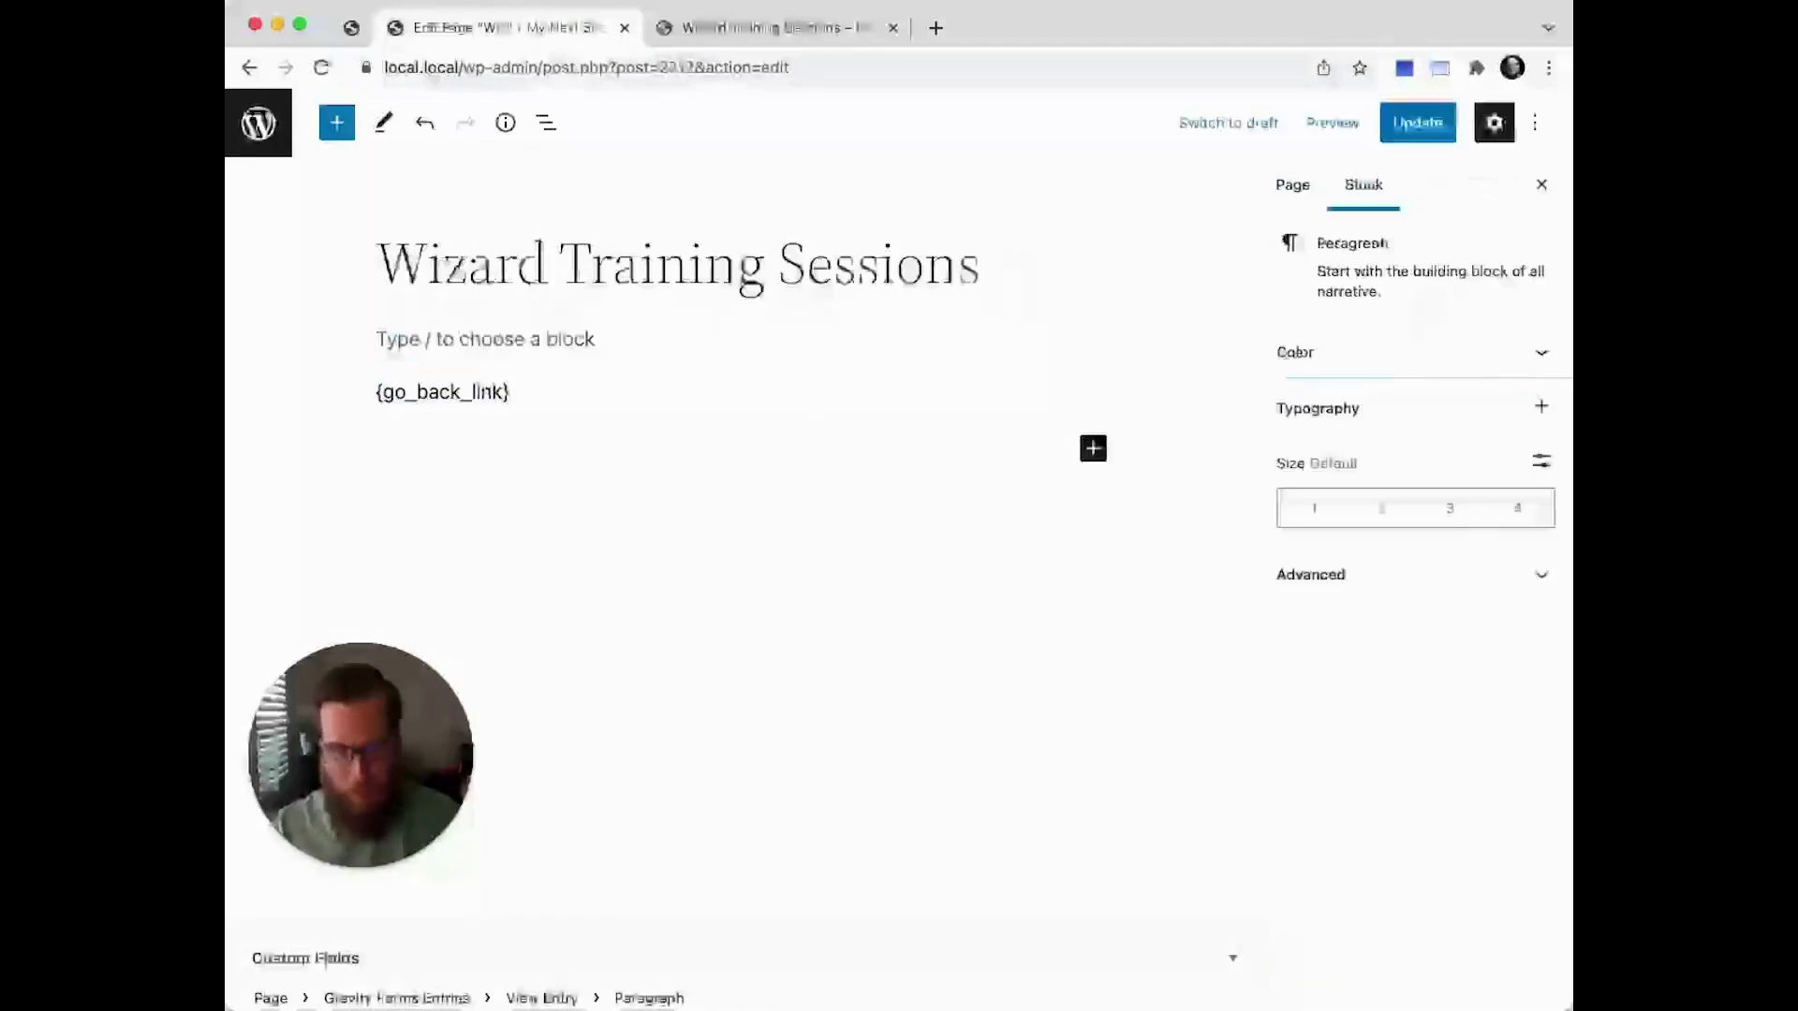
Insert Training Date, Spells Trained and Additional Notes merge tags on separate lines
type("{{")
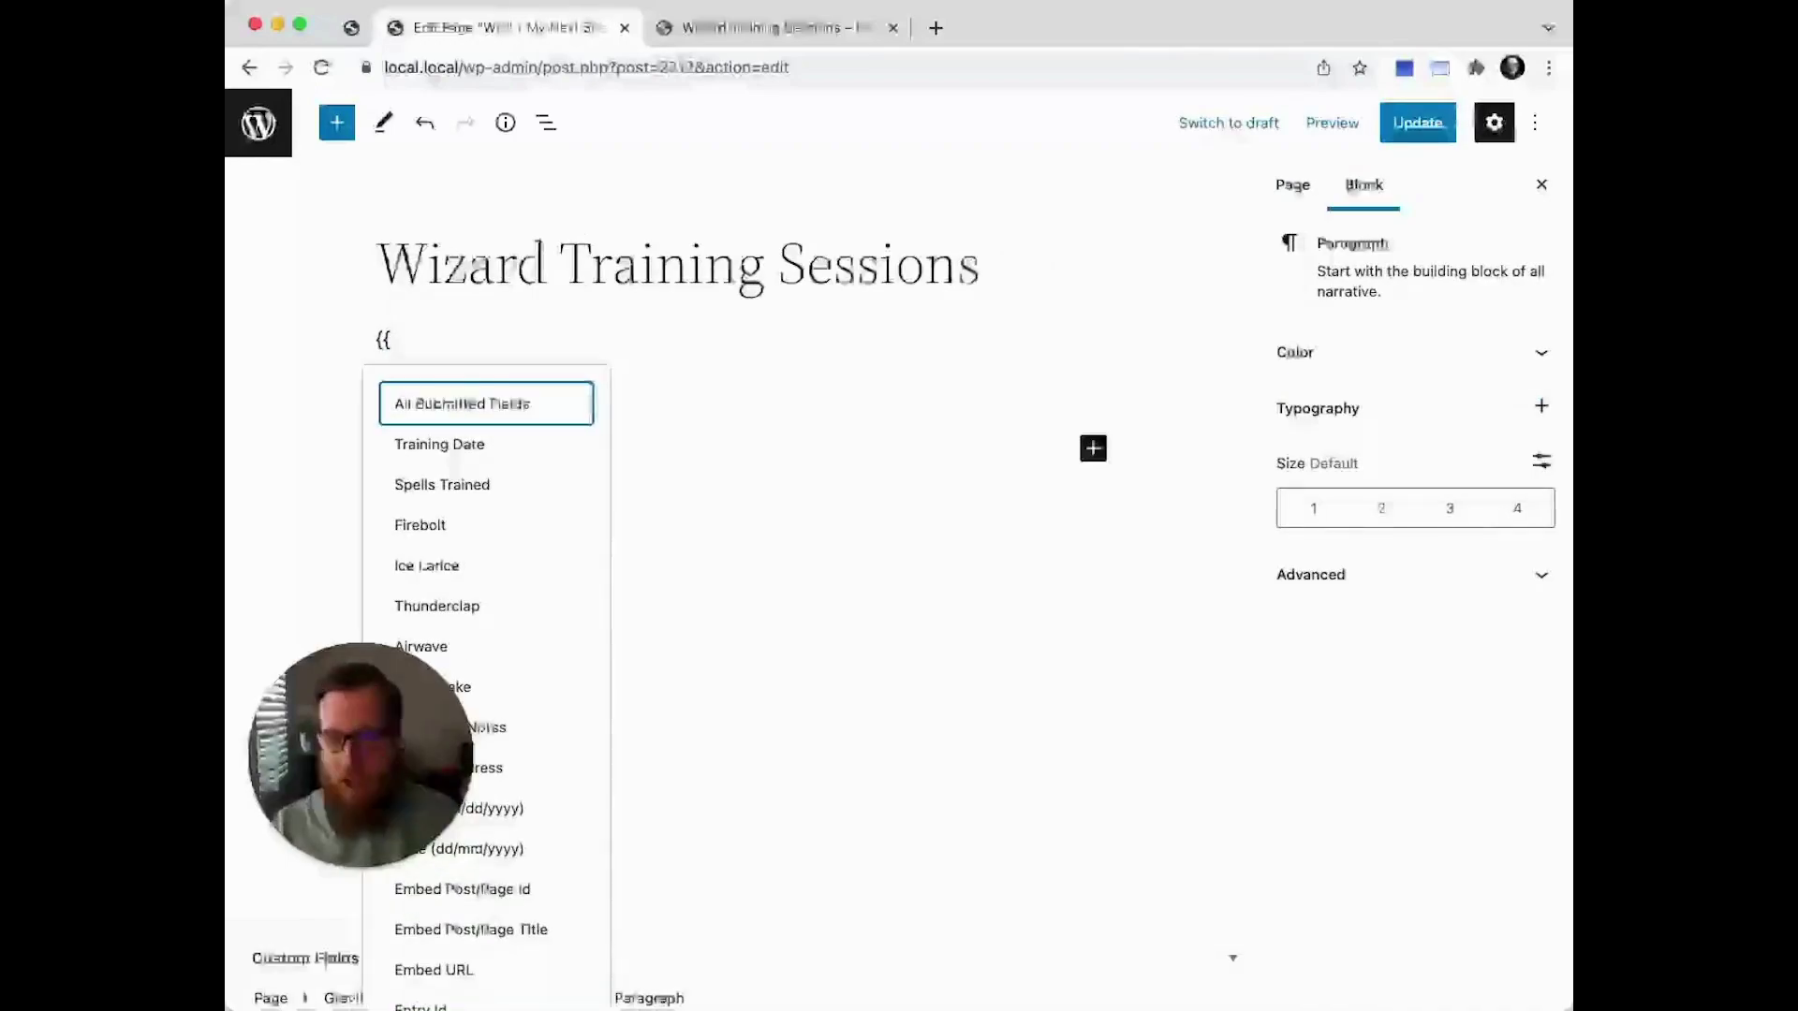
key("Down")
key("Return")
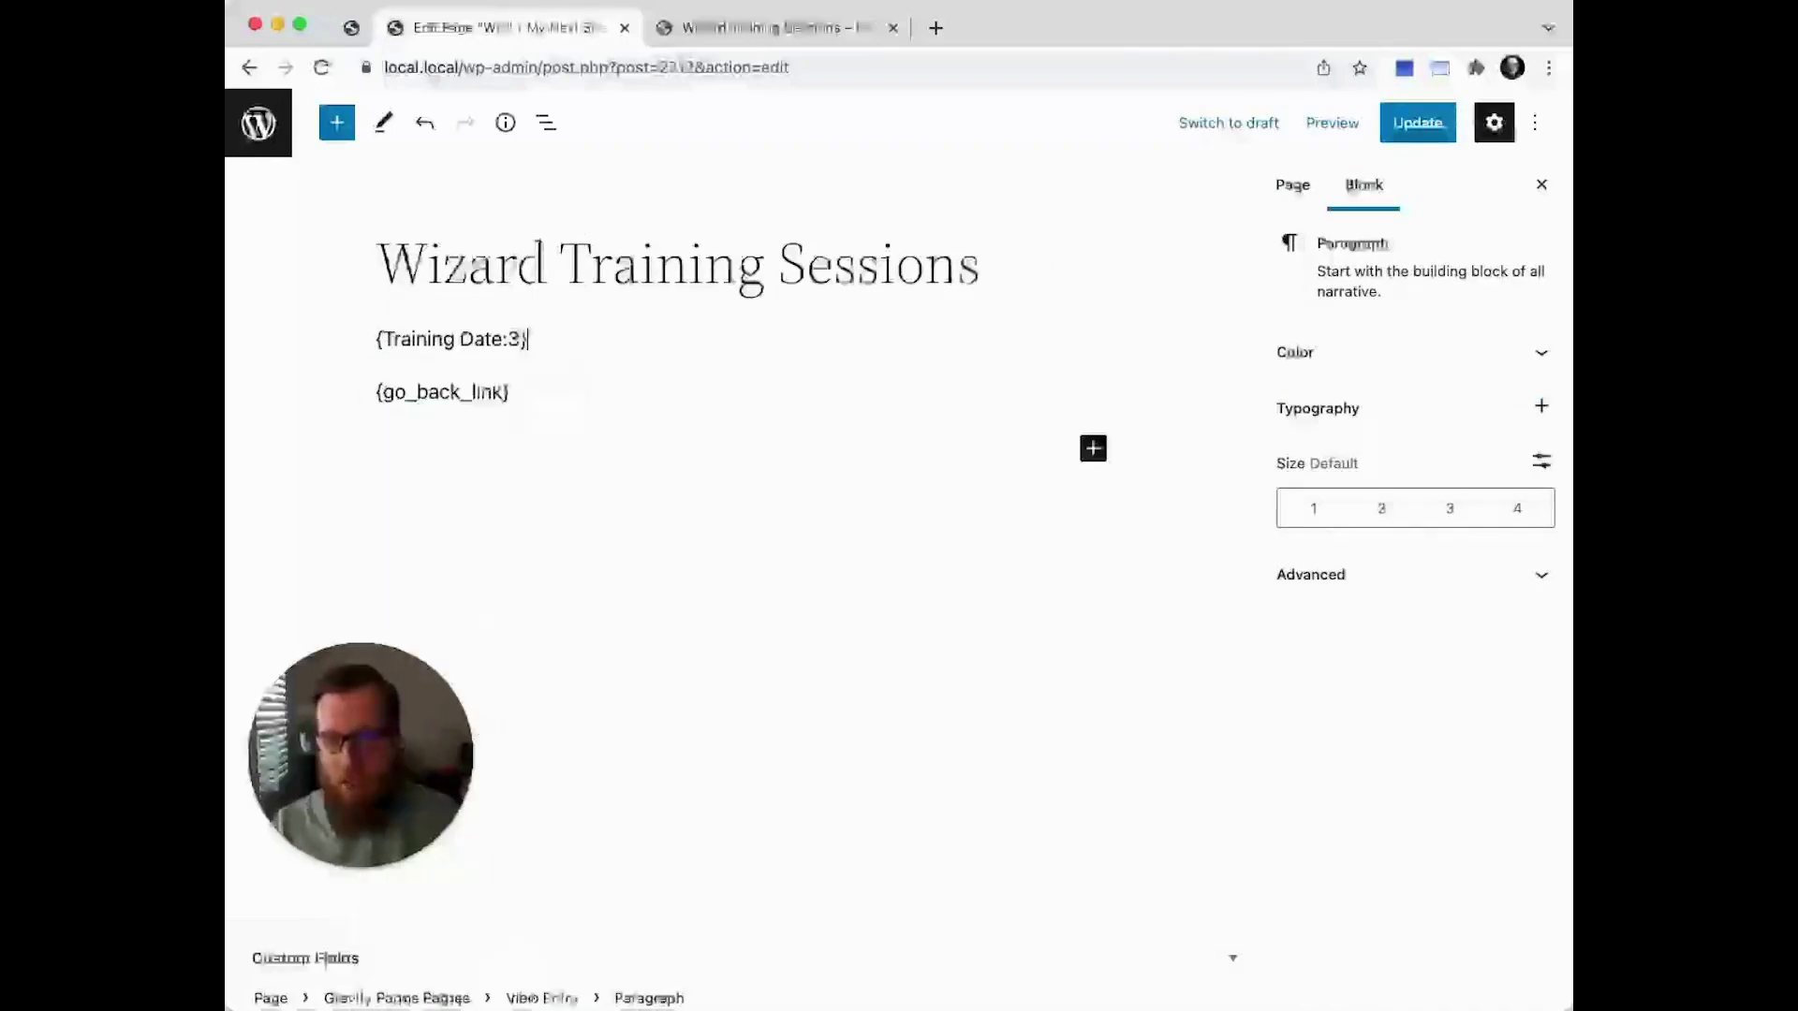
key("Return")
type("{{")
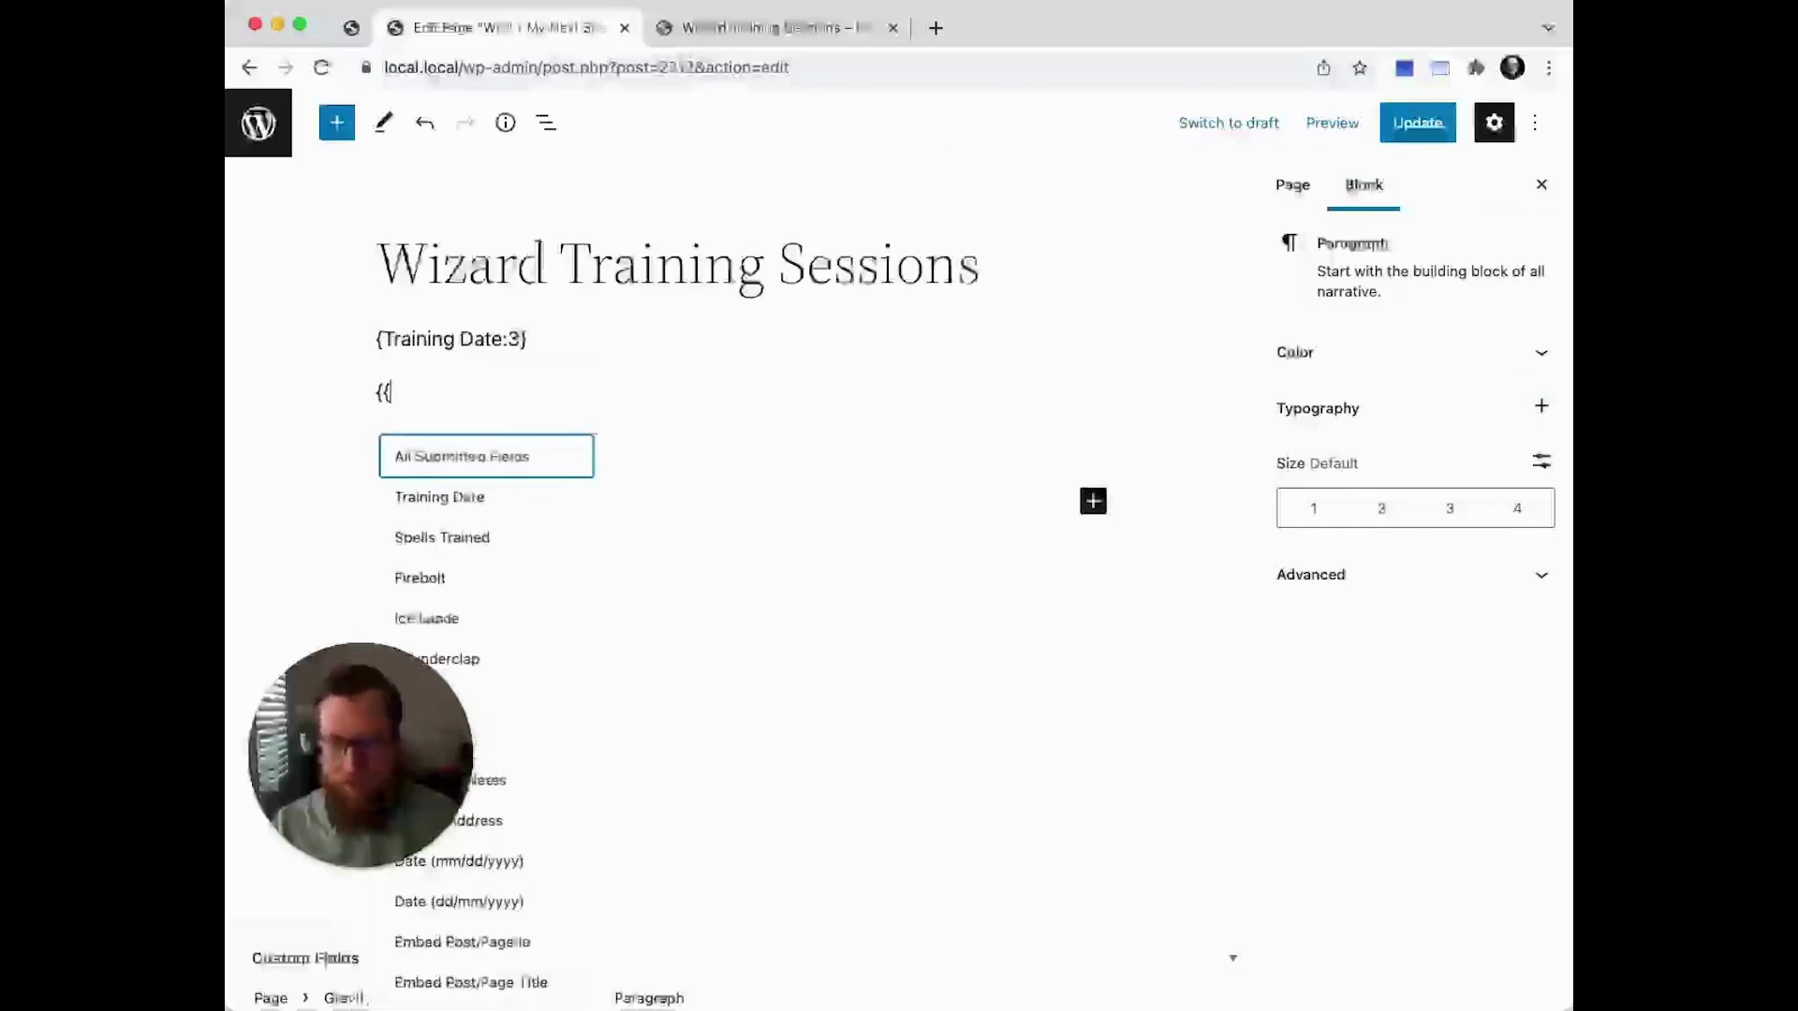
key("Down")
key("Down")
key("Return")
key("Return")
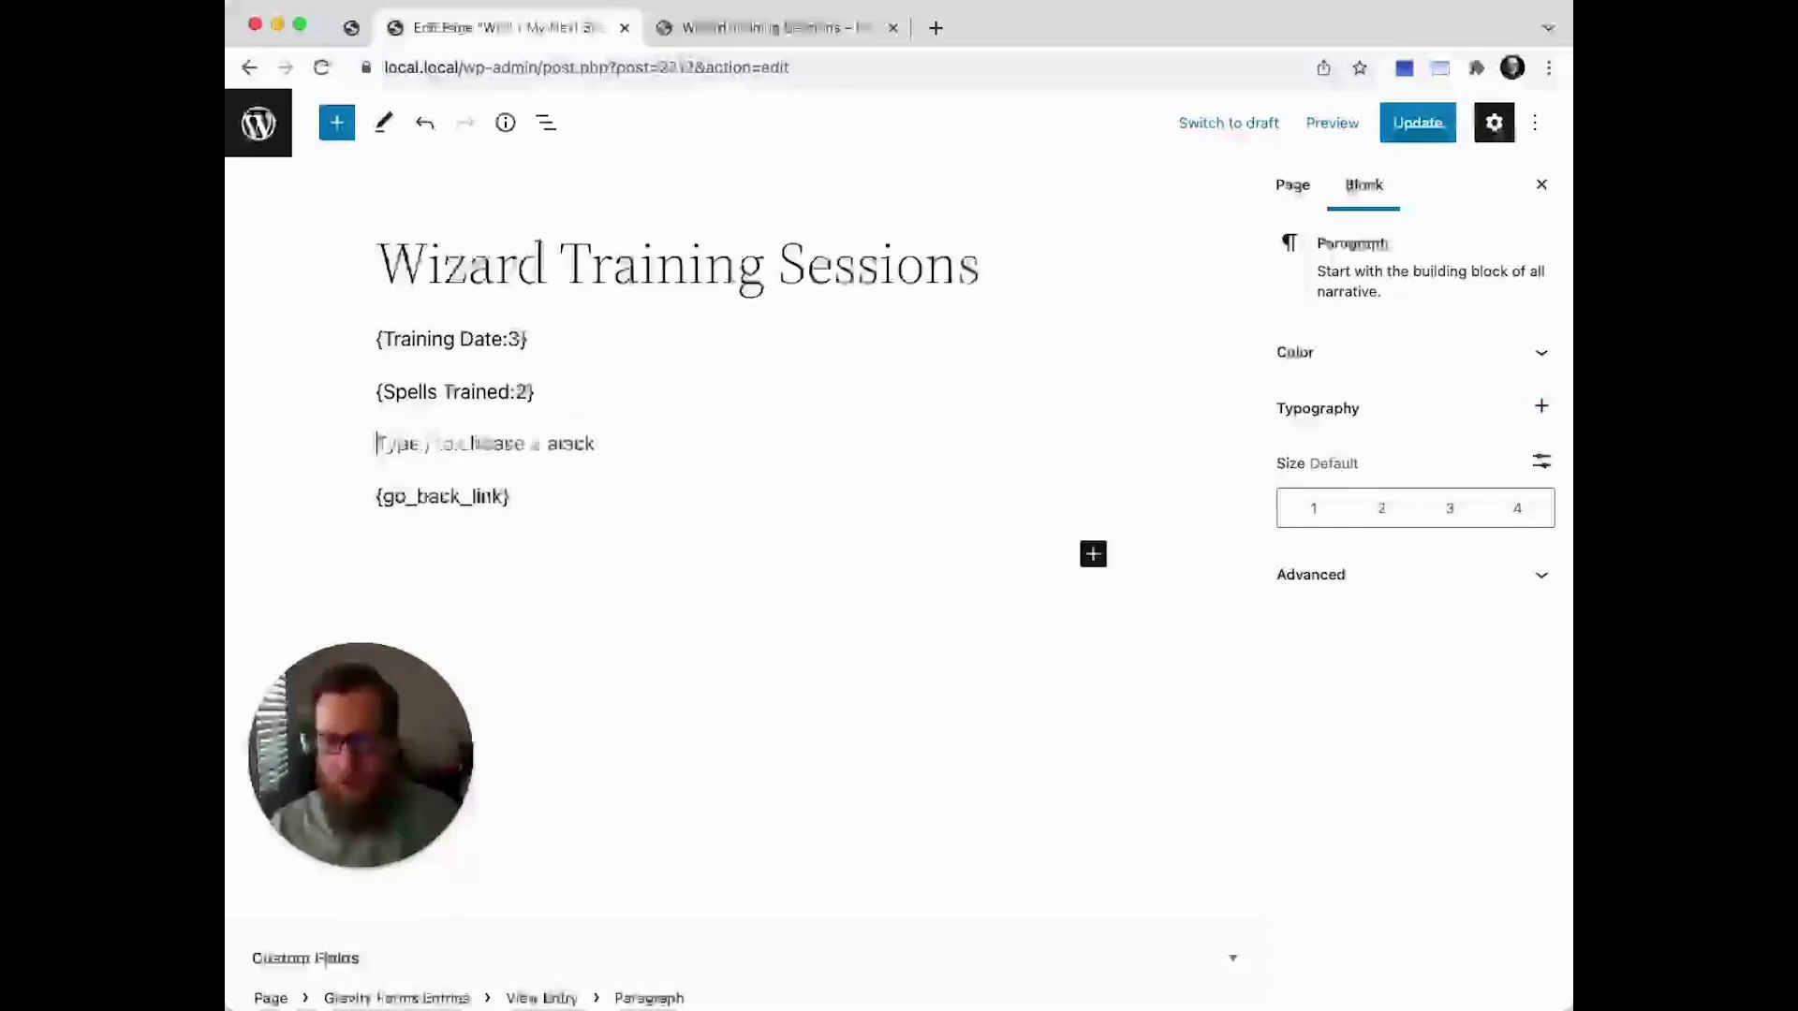
type("{{")
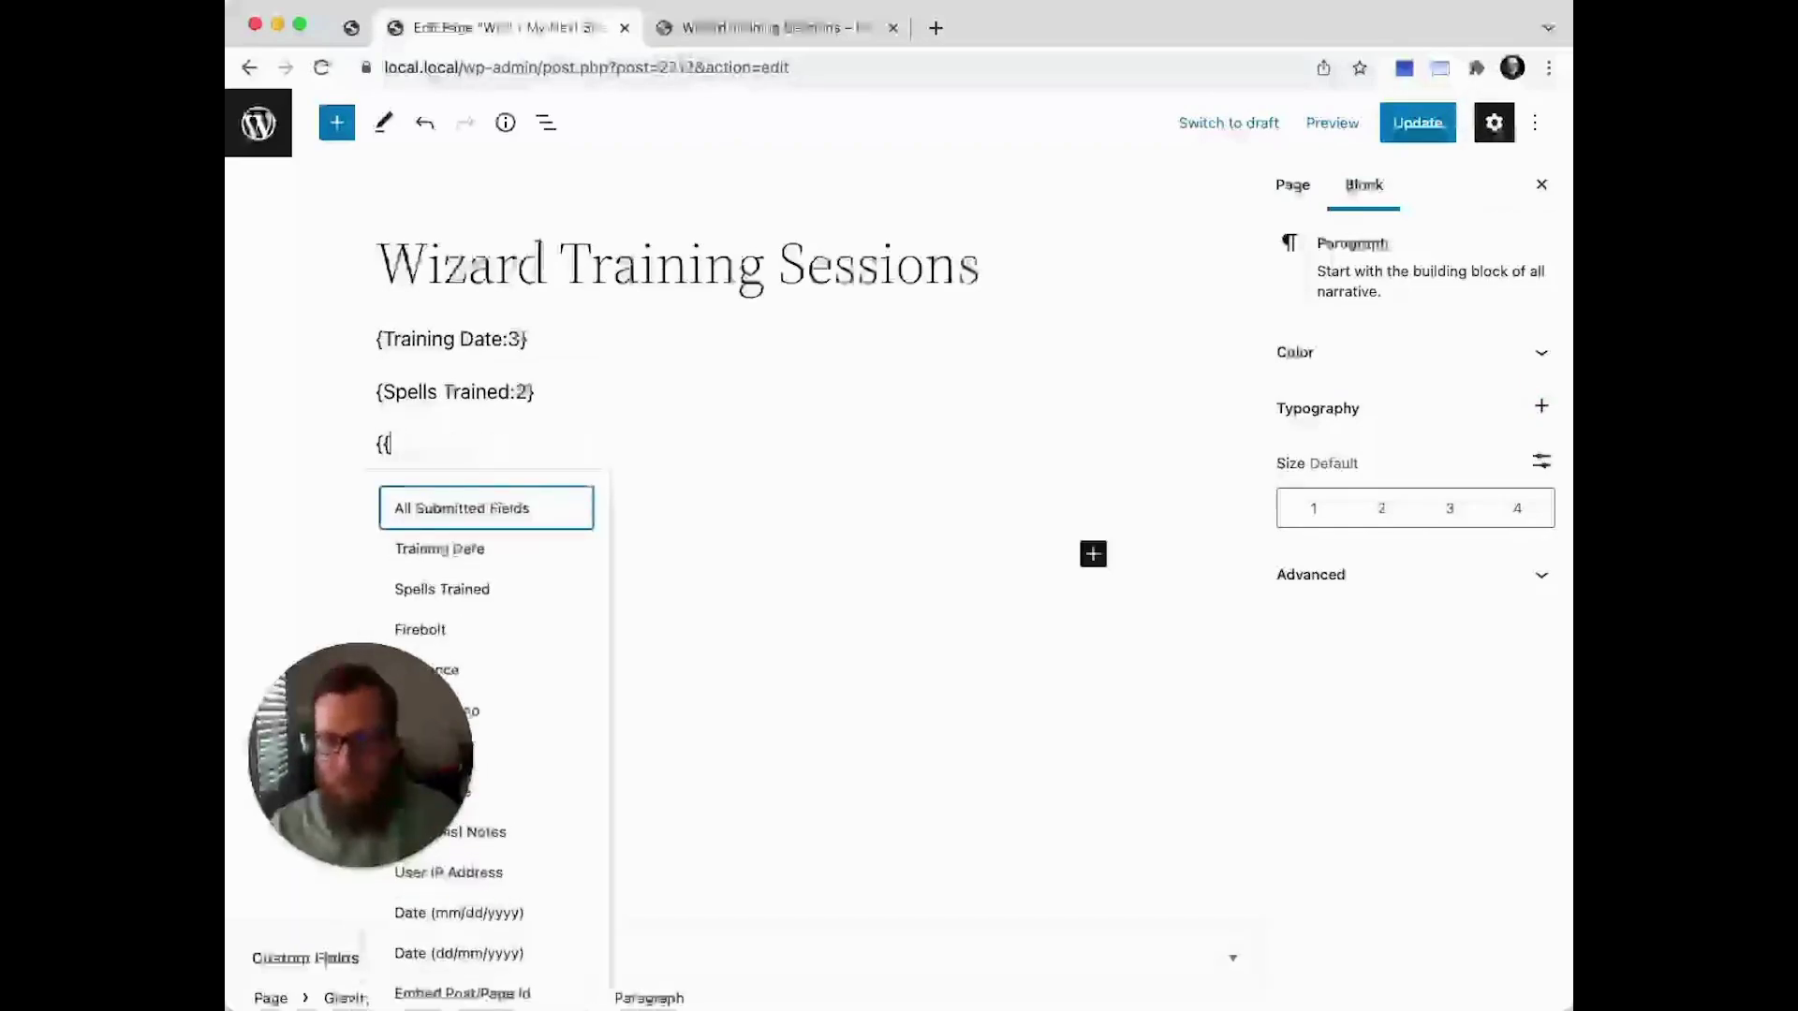
type("add")
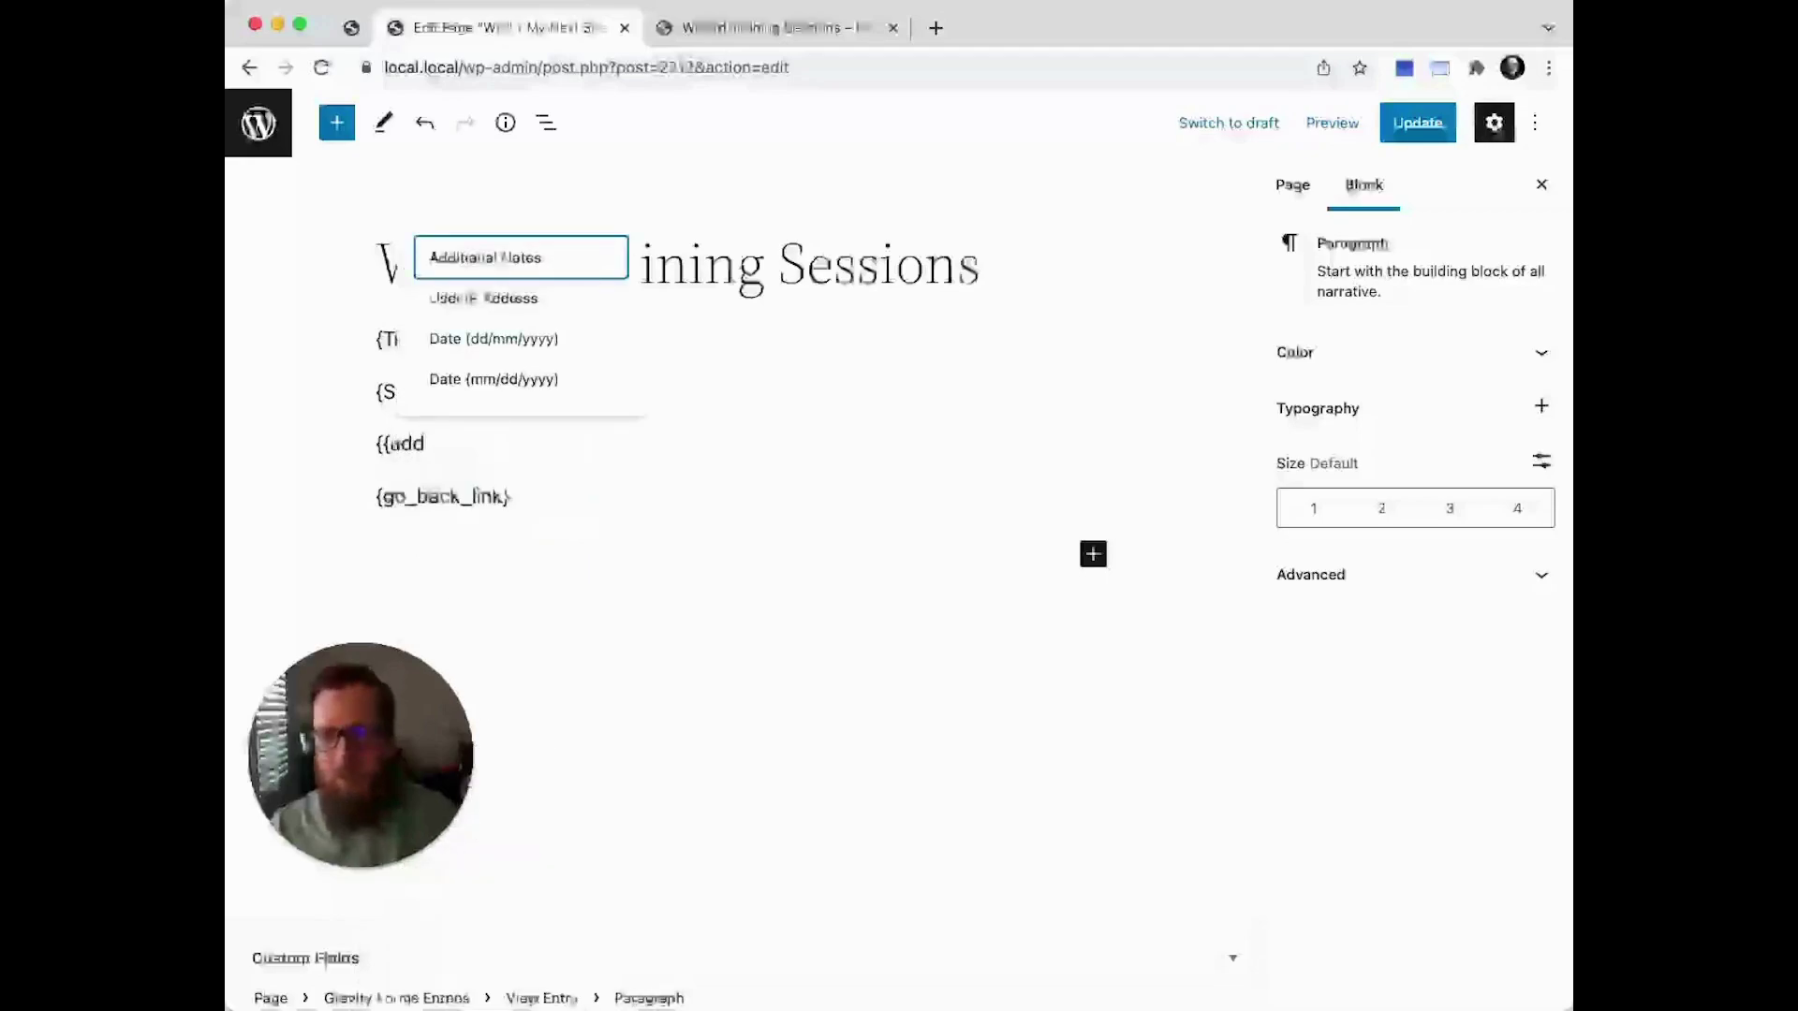
key("Return")
left_click(730, 365)
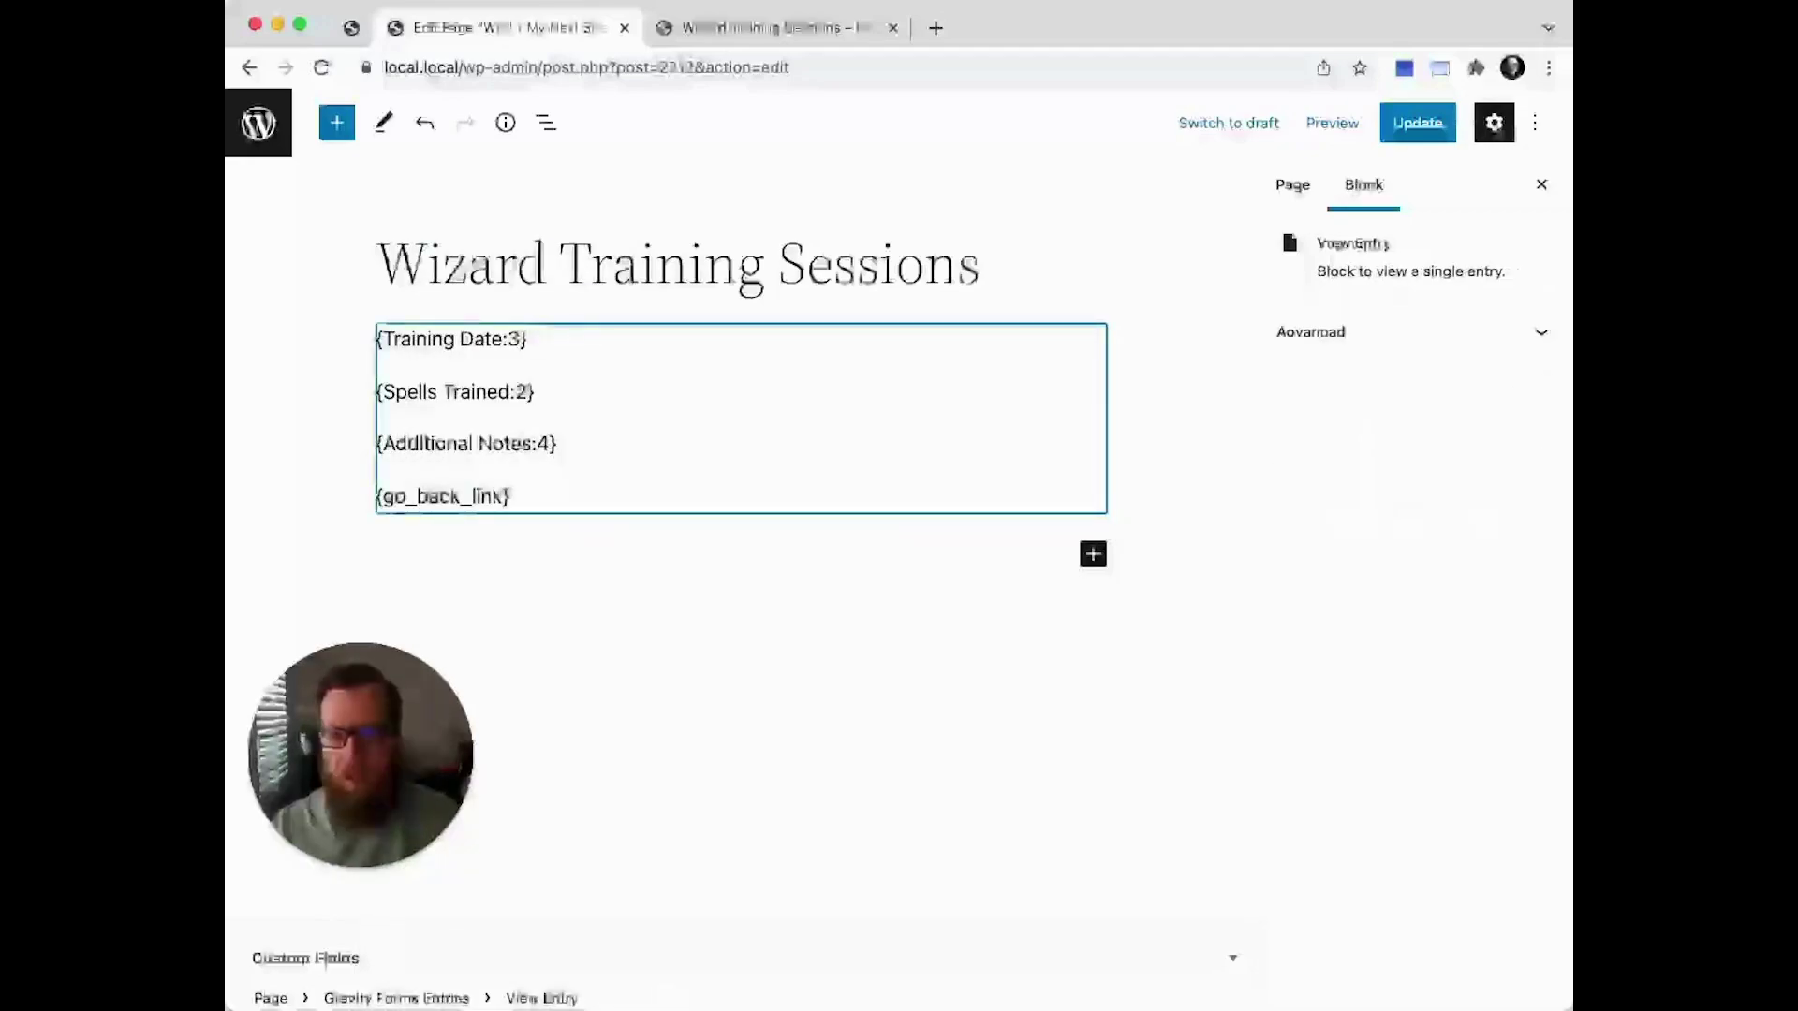
left_click(377, 339)
Add a 'Report #{entry_id}' line at the top of the single-entry template
key("Return")
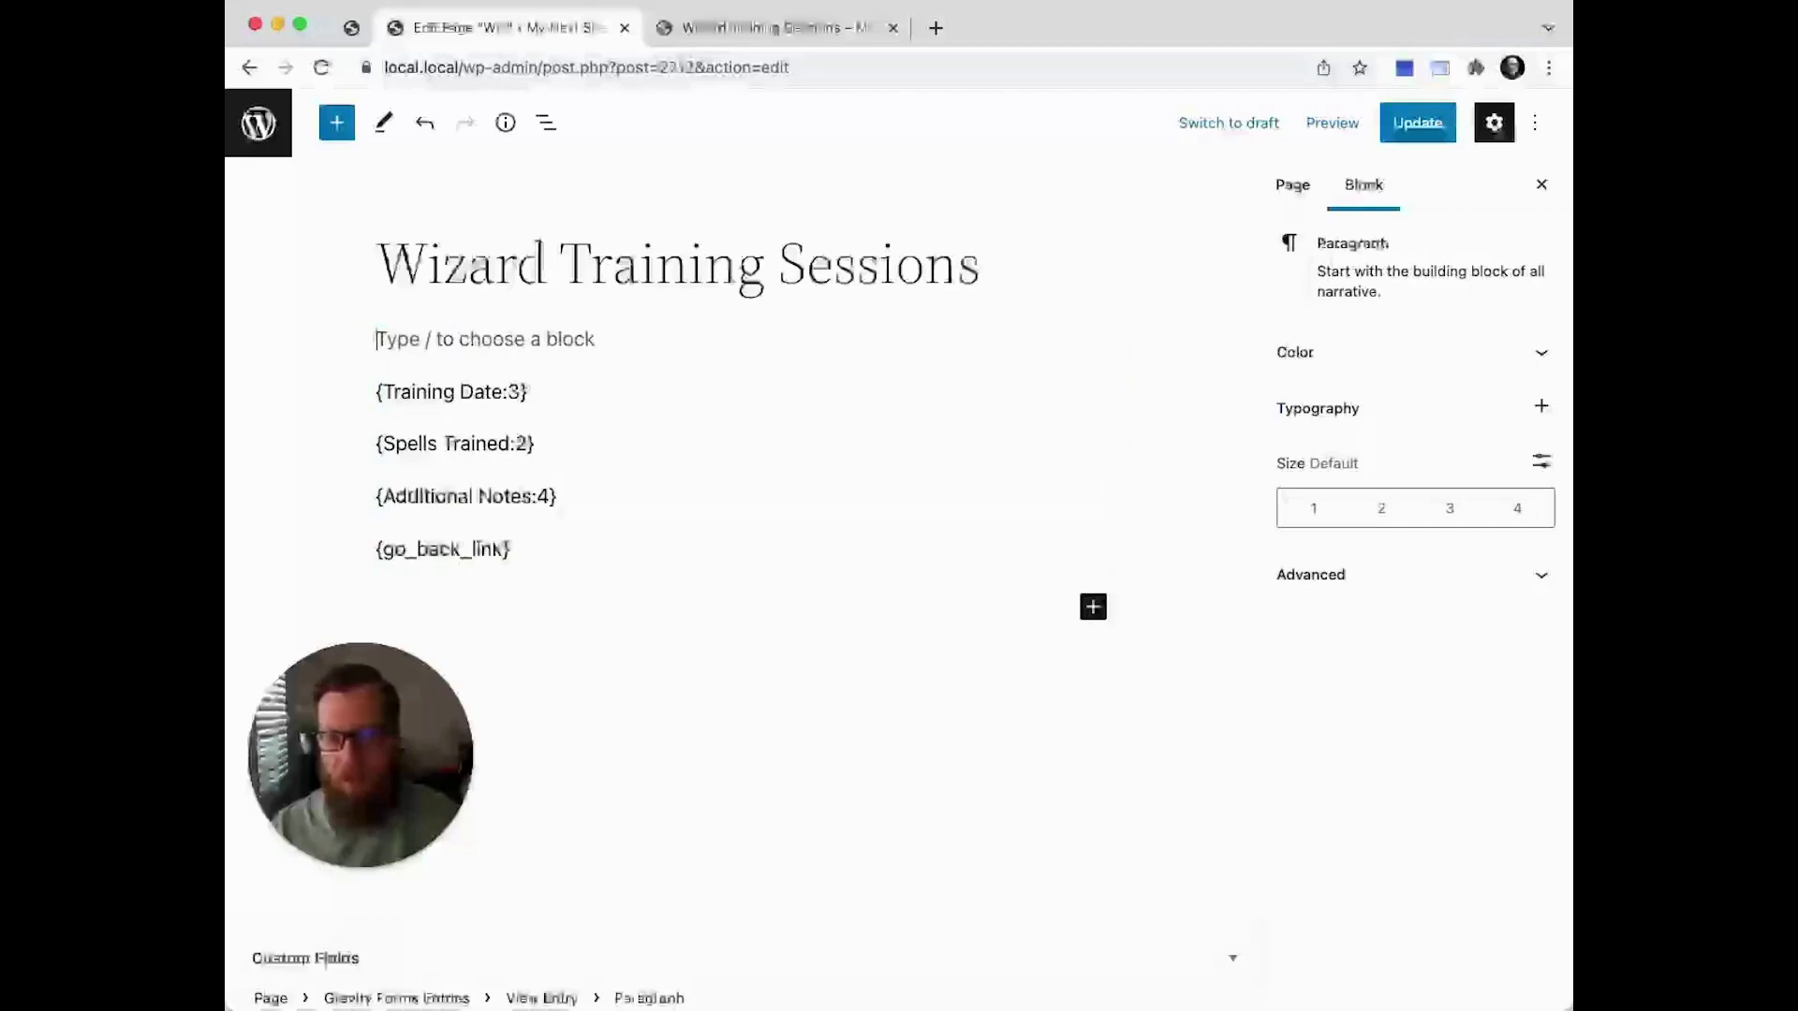
type("Repor")
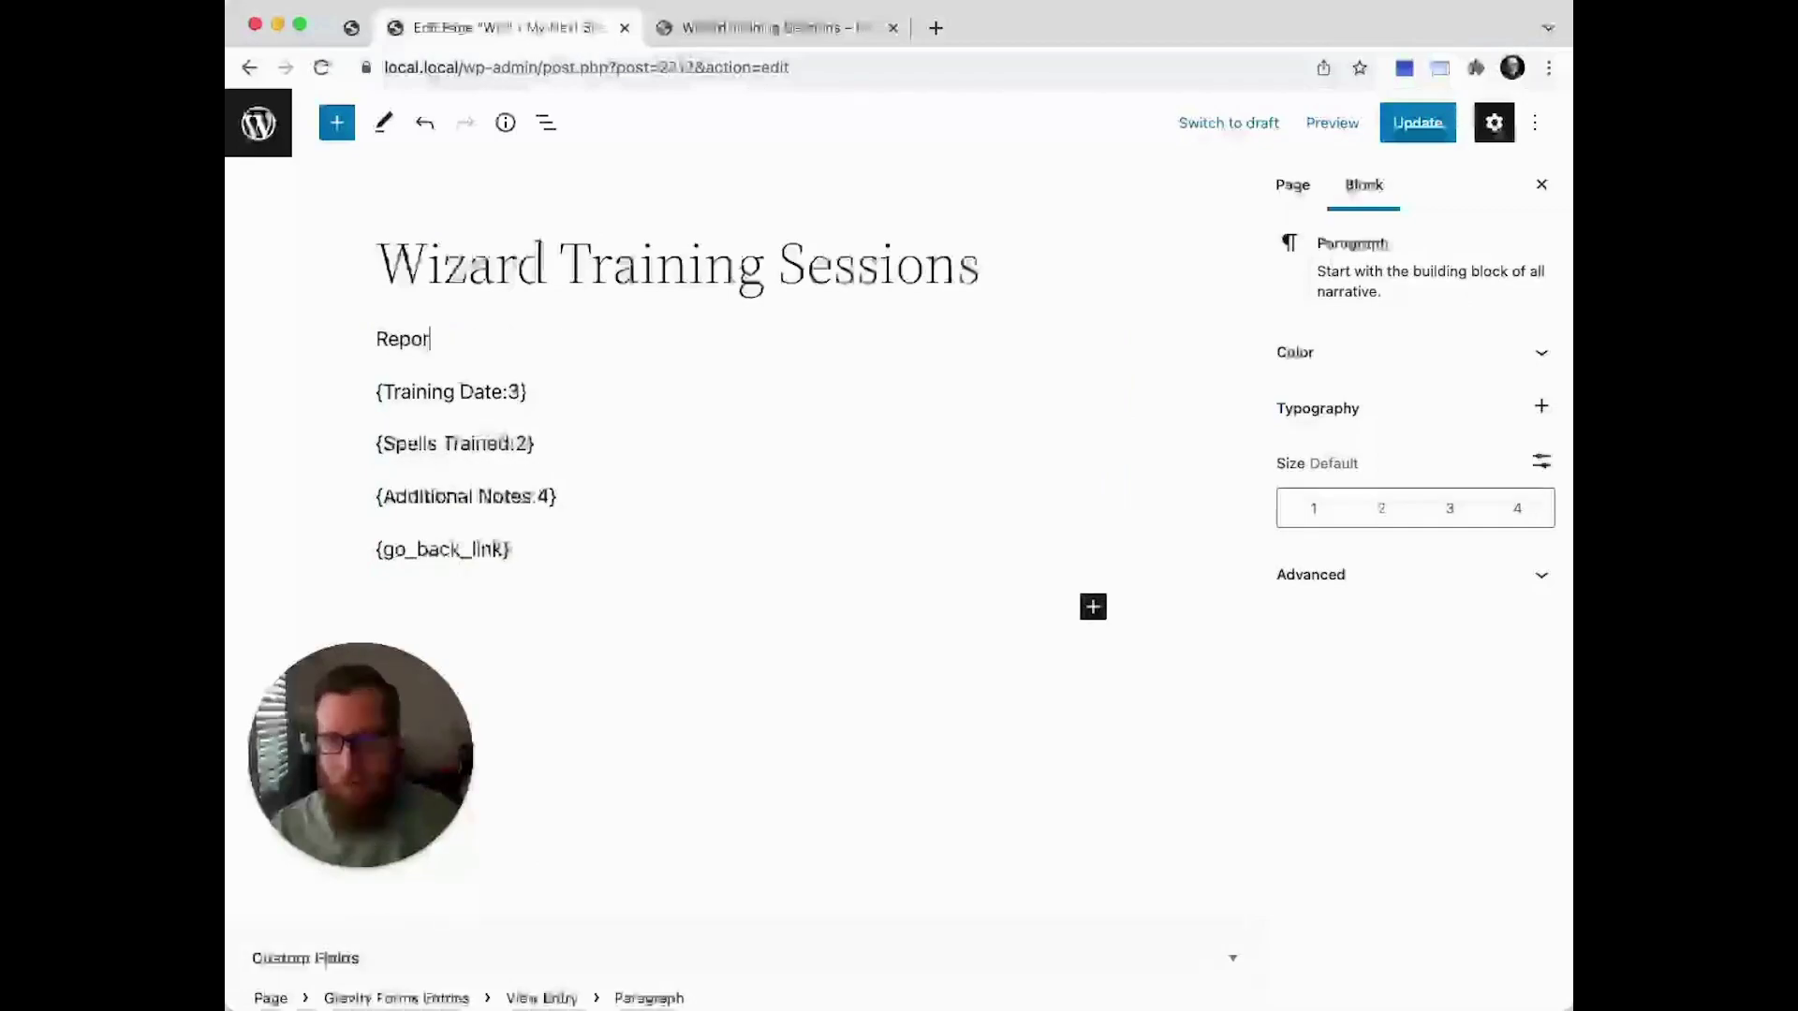
type("t #{entry")
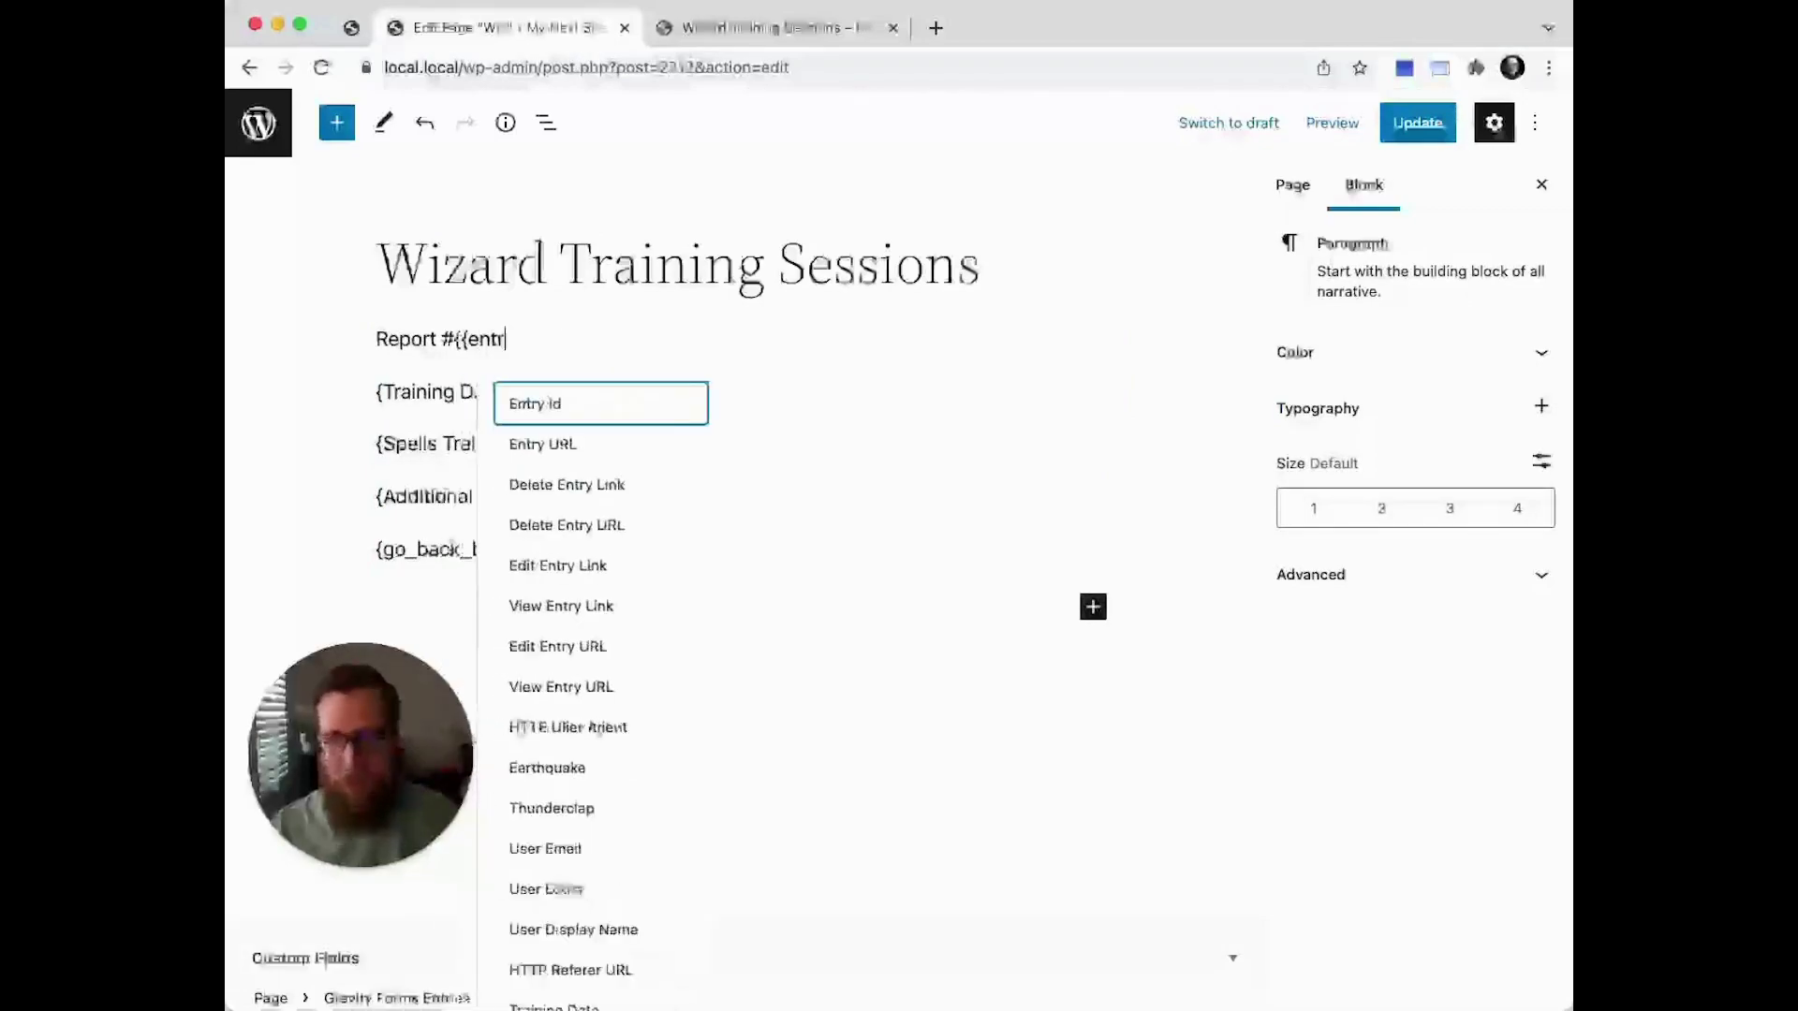
key("Return")
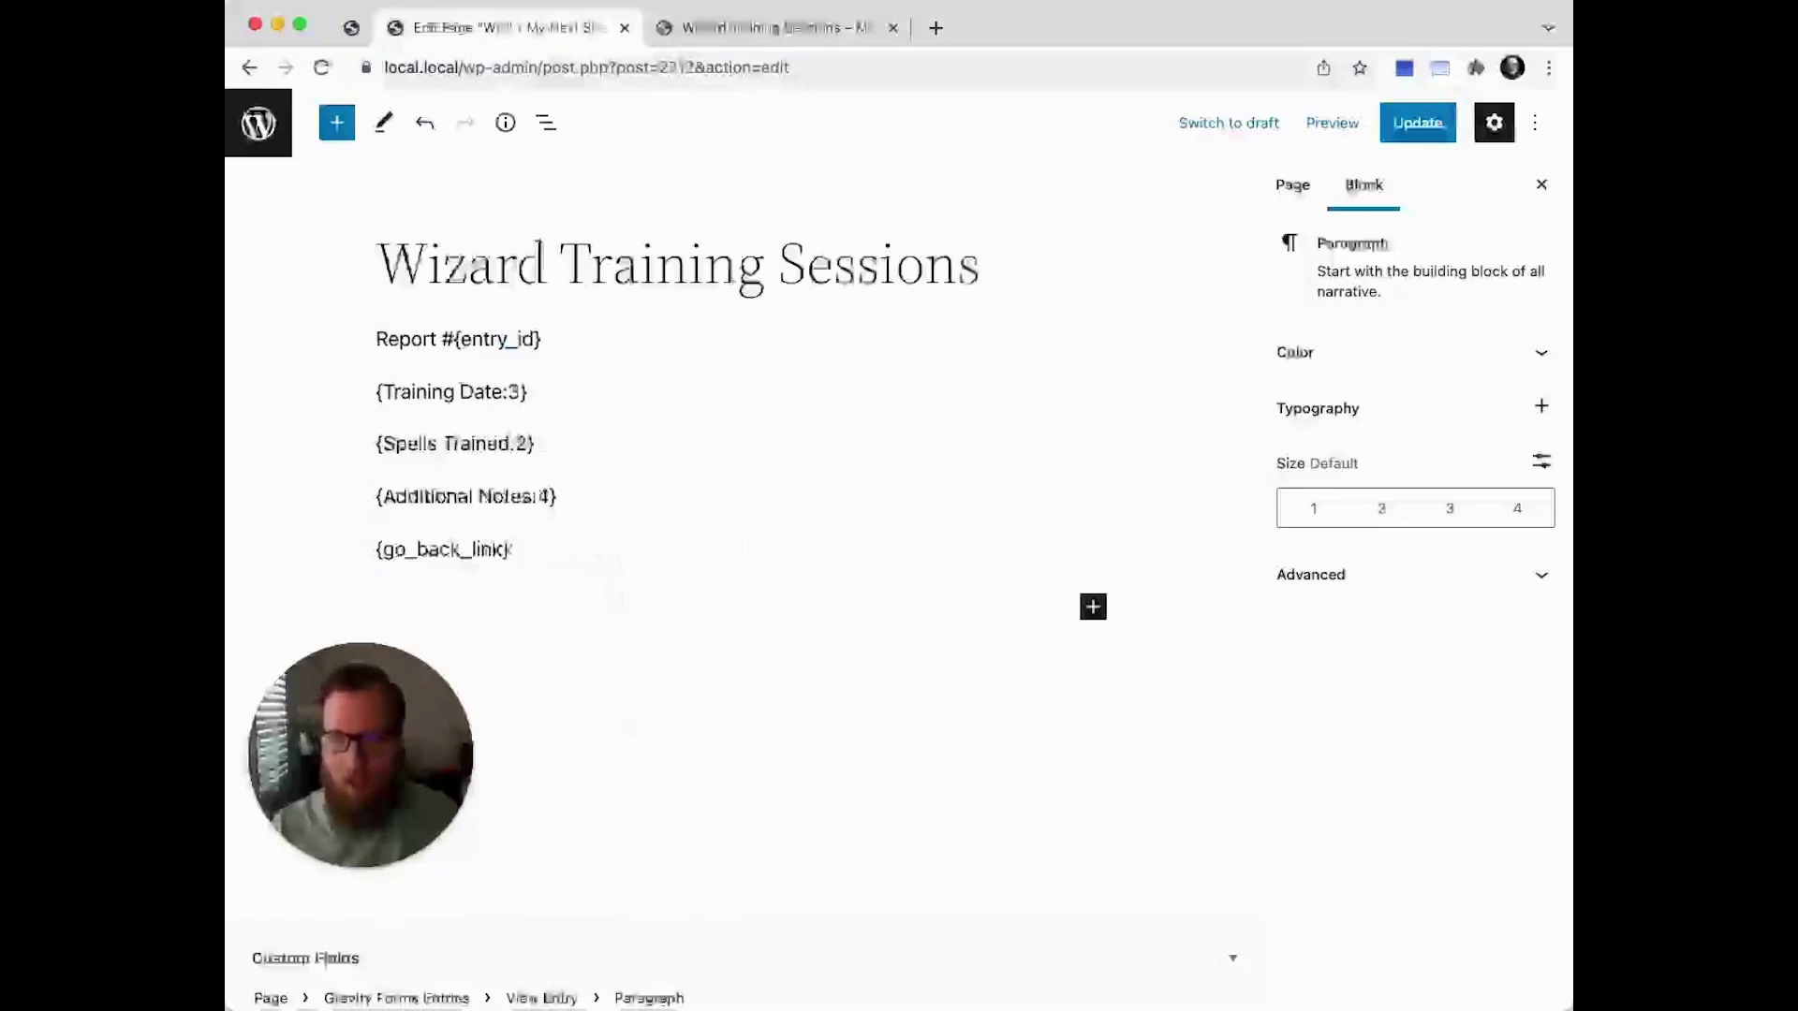
key("Return")
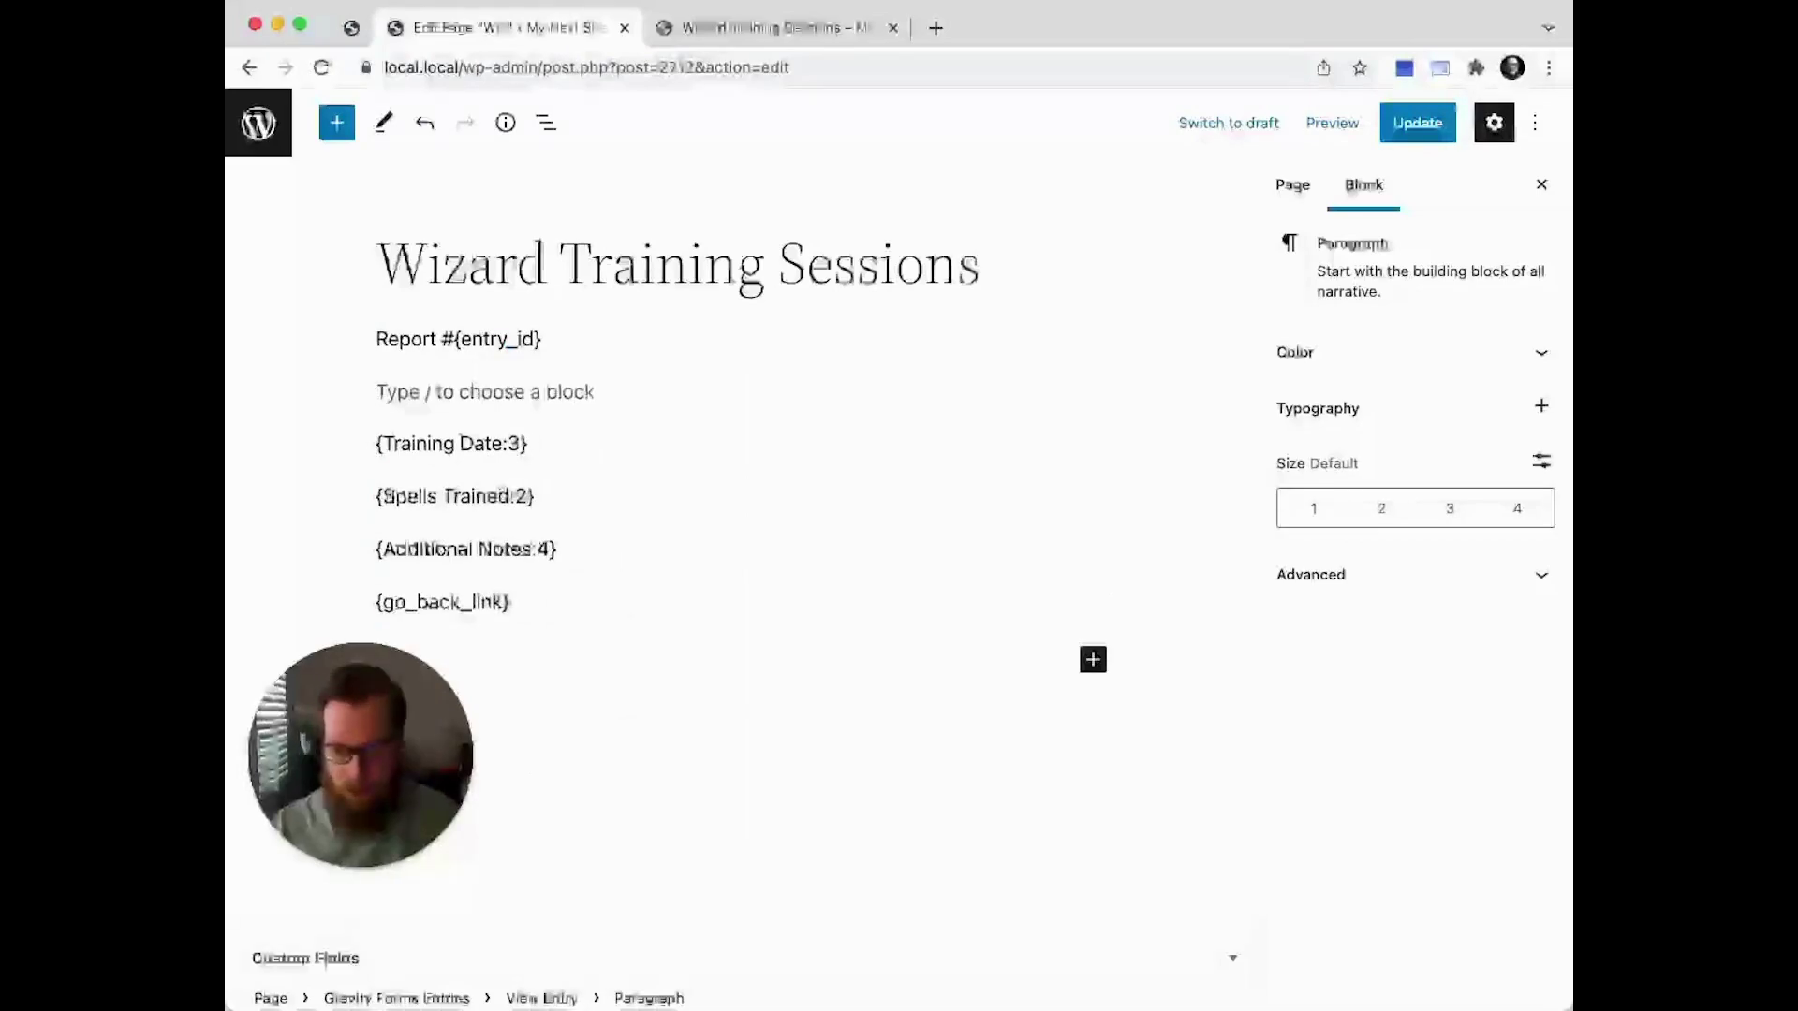
Add a 'Training Date' H5 heading above the Training Date tag
type("Training Date")
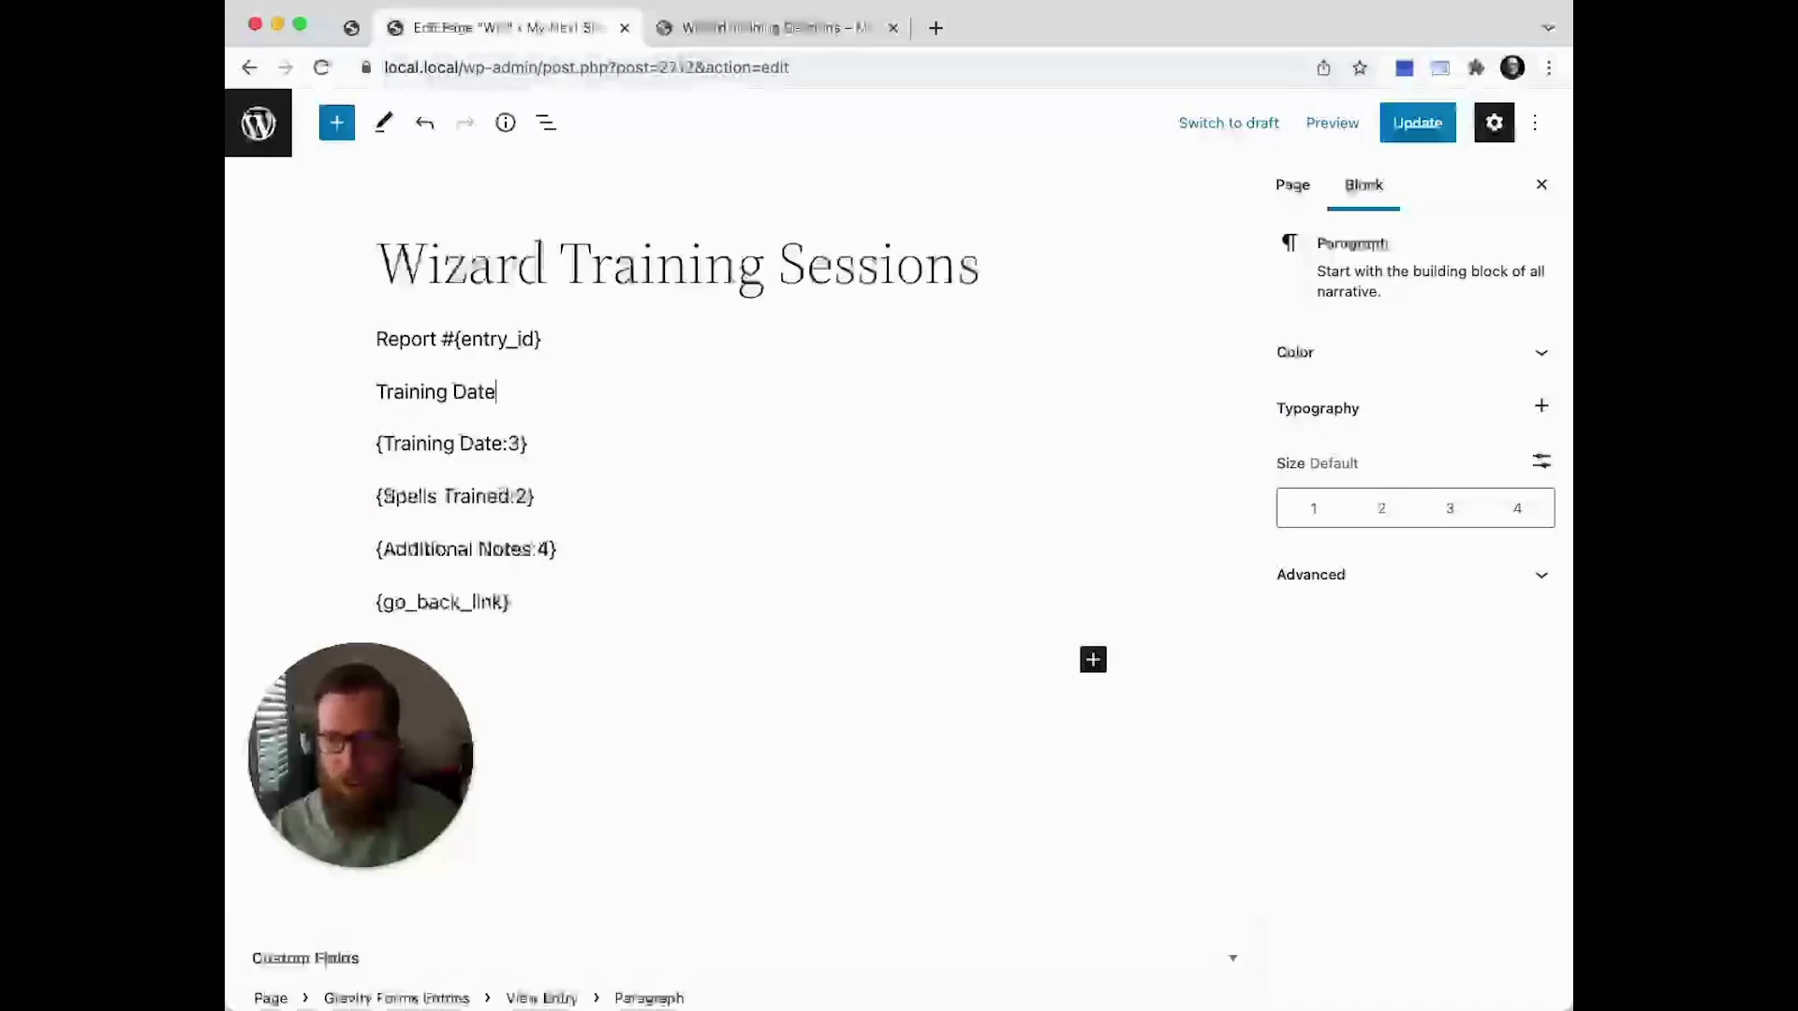
key("super+a")
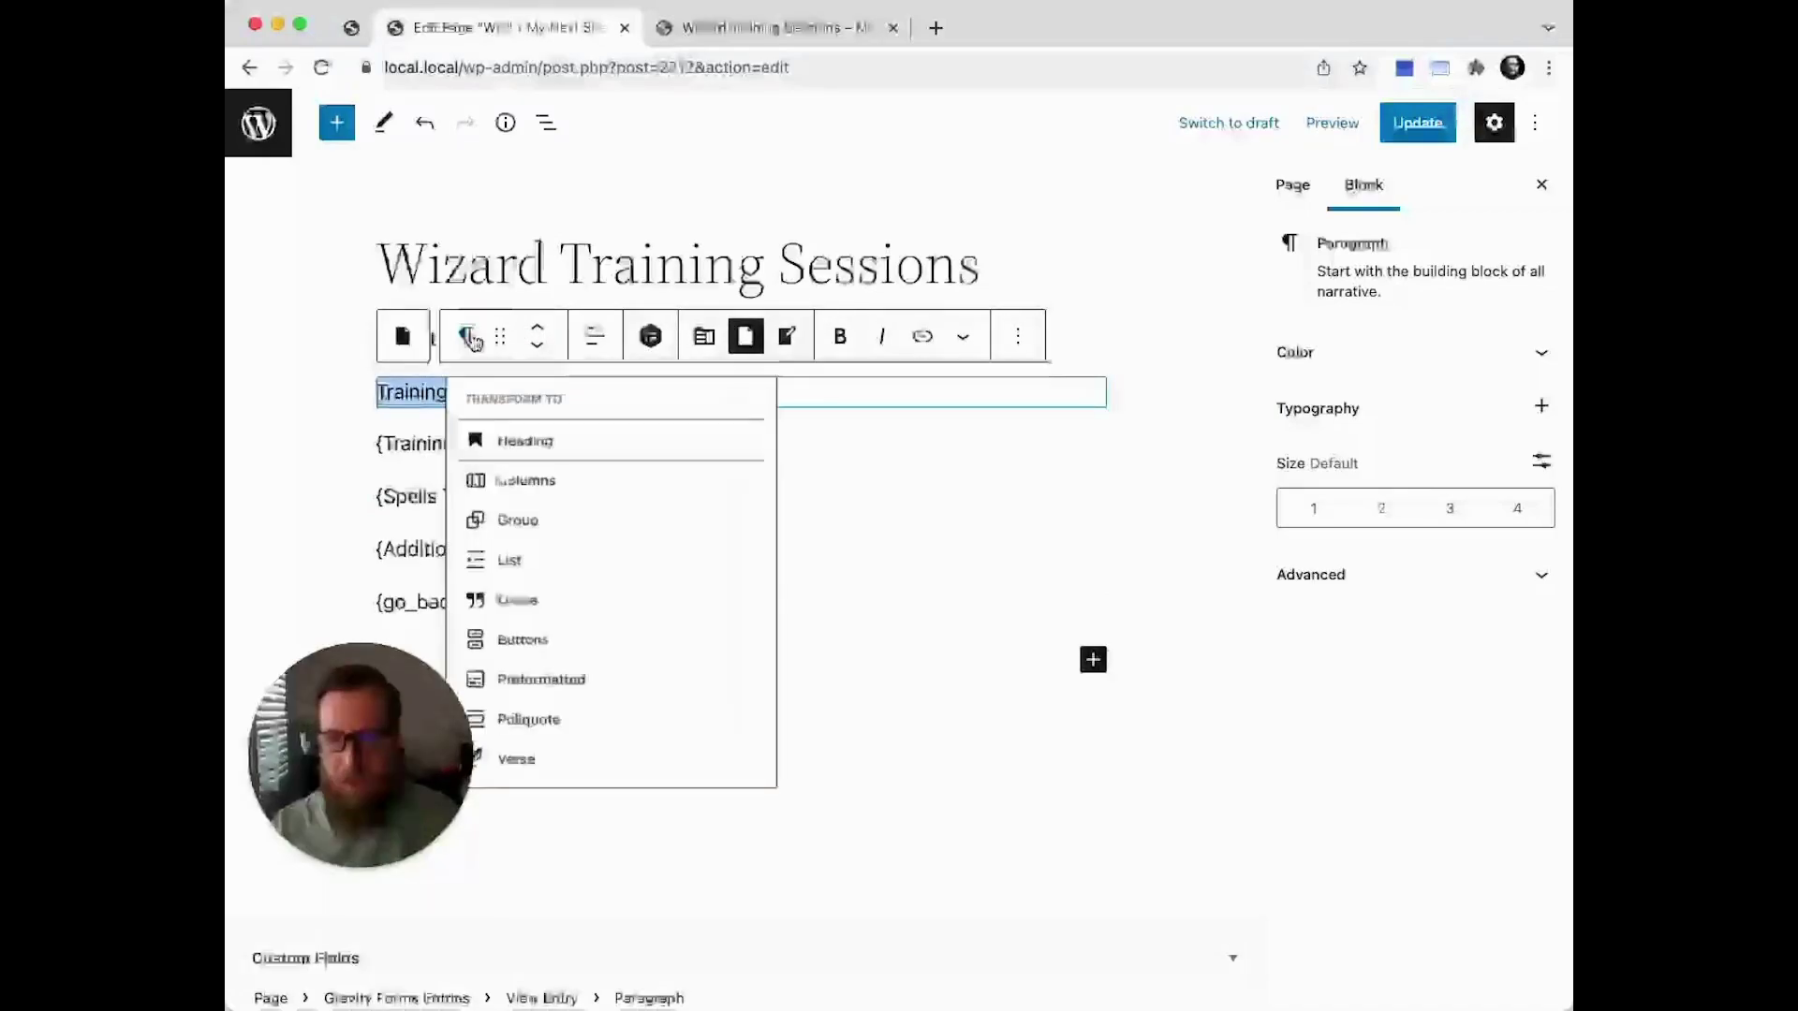
left_click(511, 446)
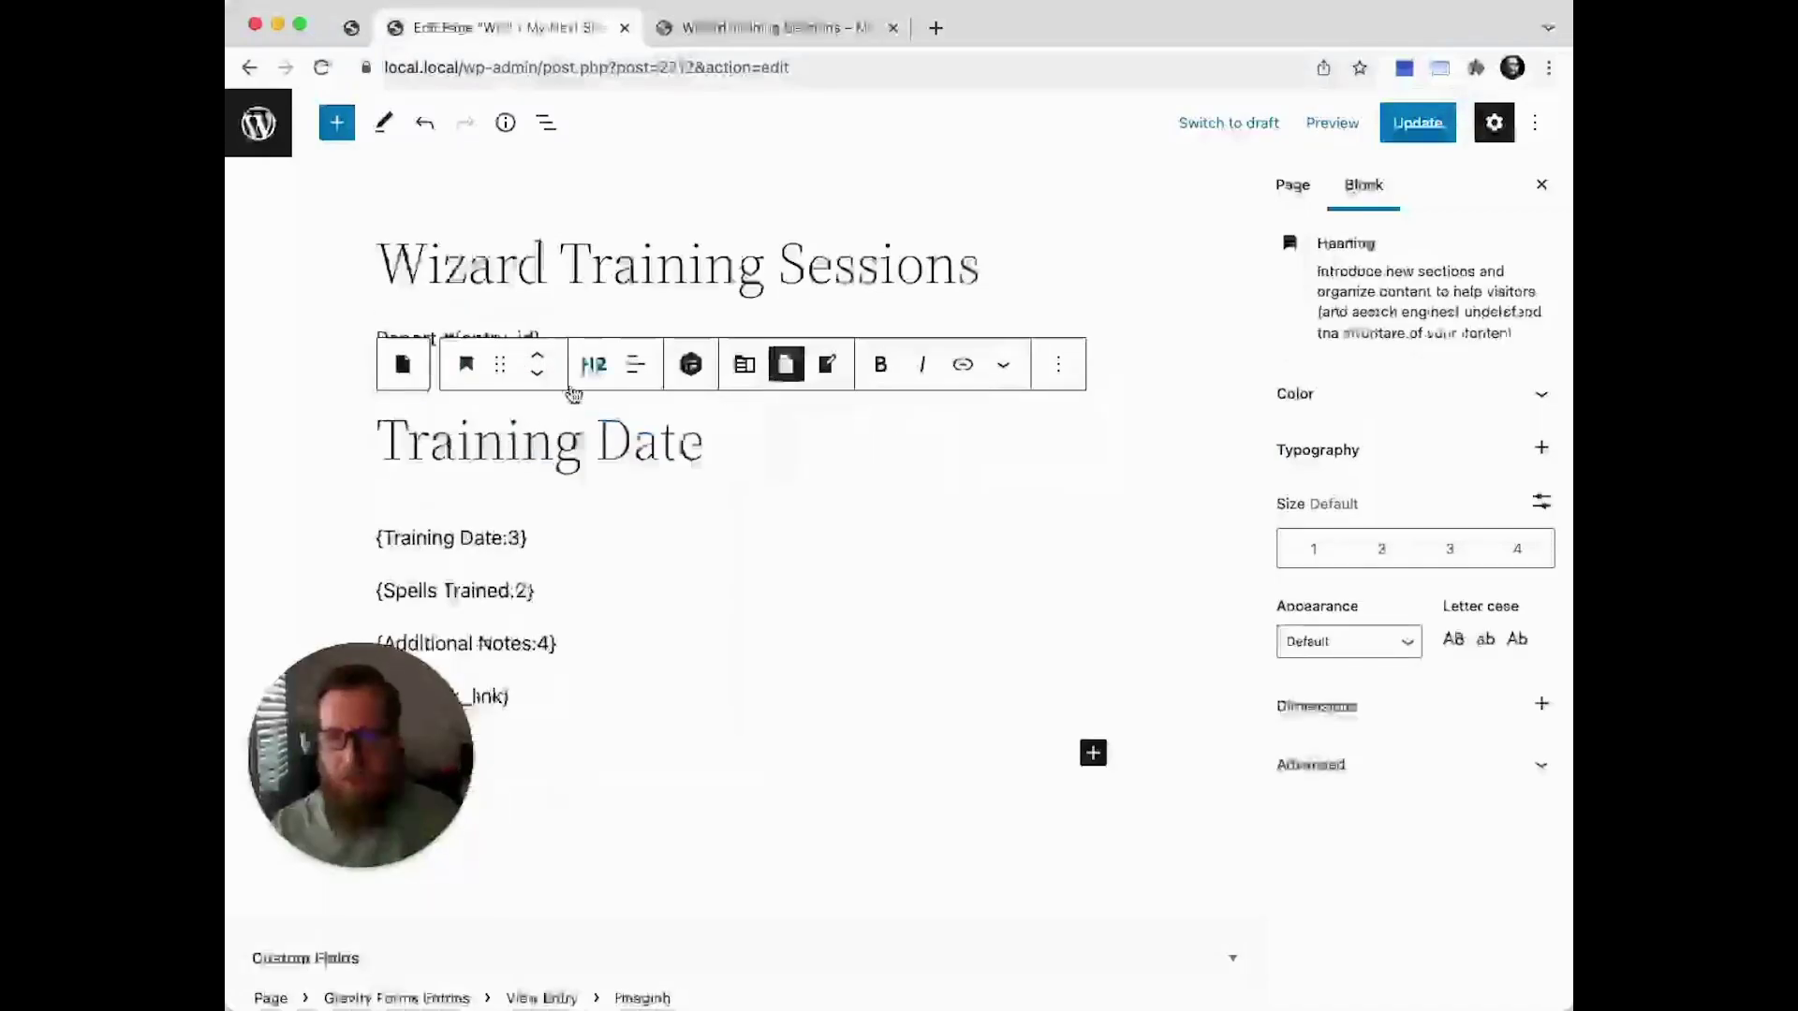
left_click(593, 365)
left_click(590, 596)
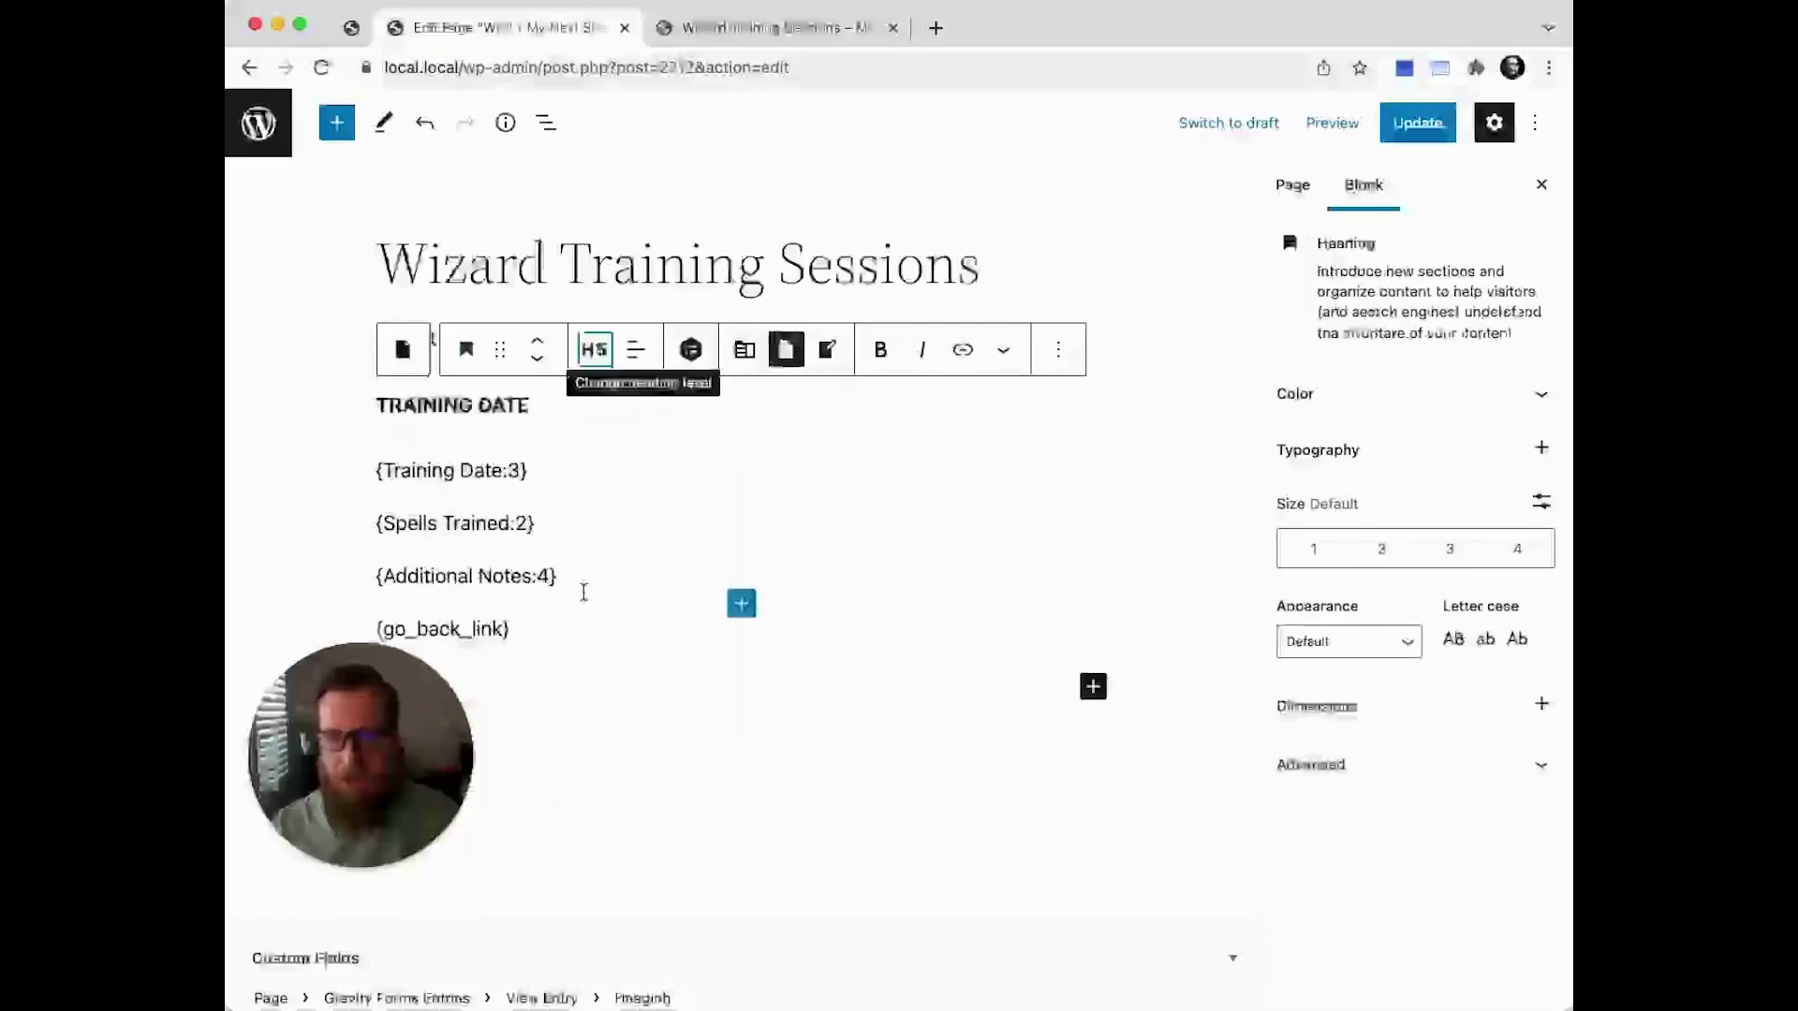
Add a 'Spells Trained' H5 heading above the Spells Trained tag
left_click(555, 518)
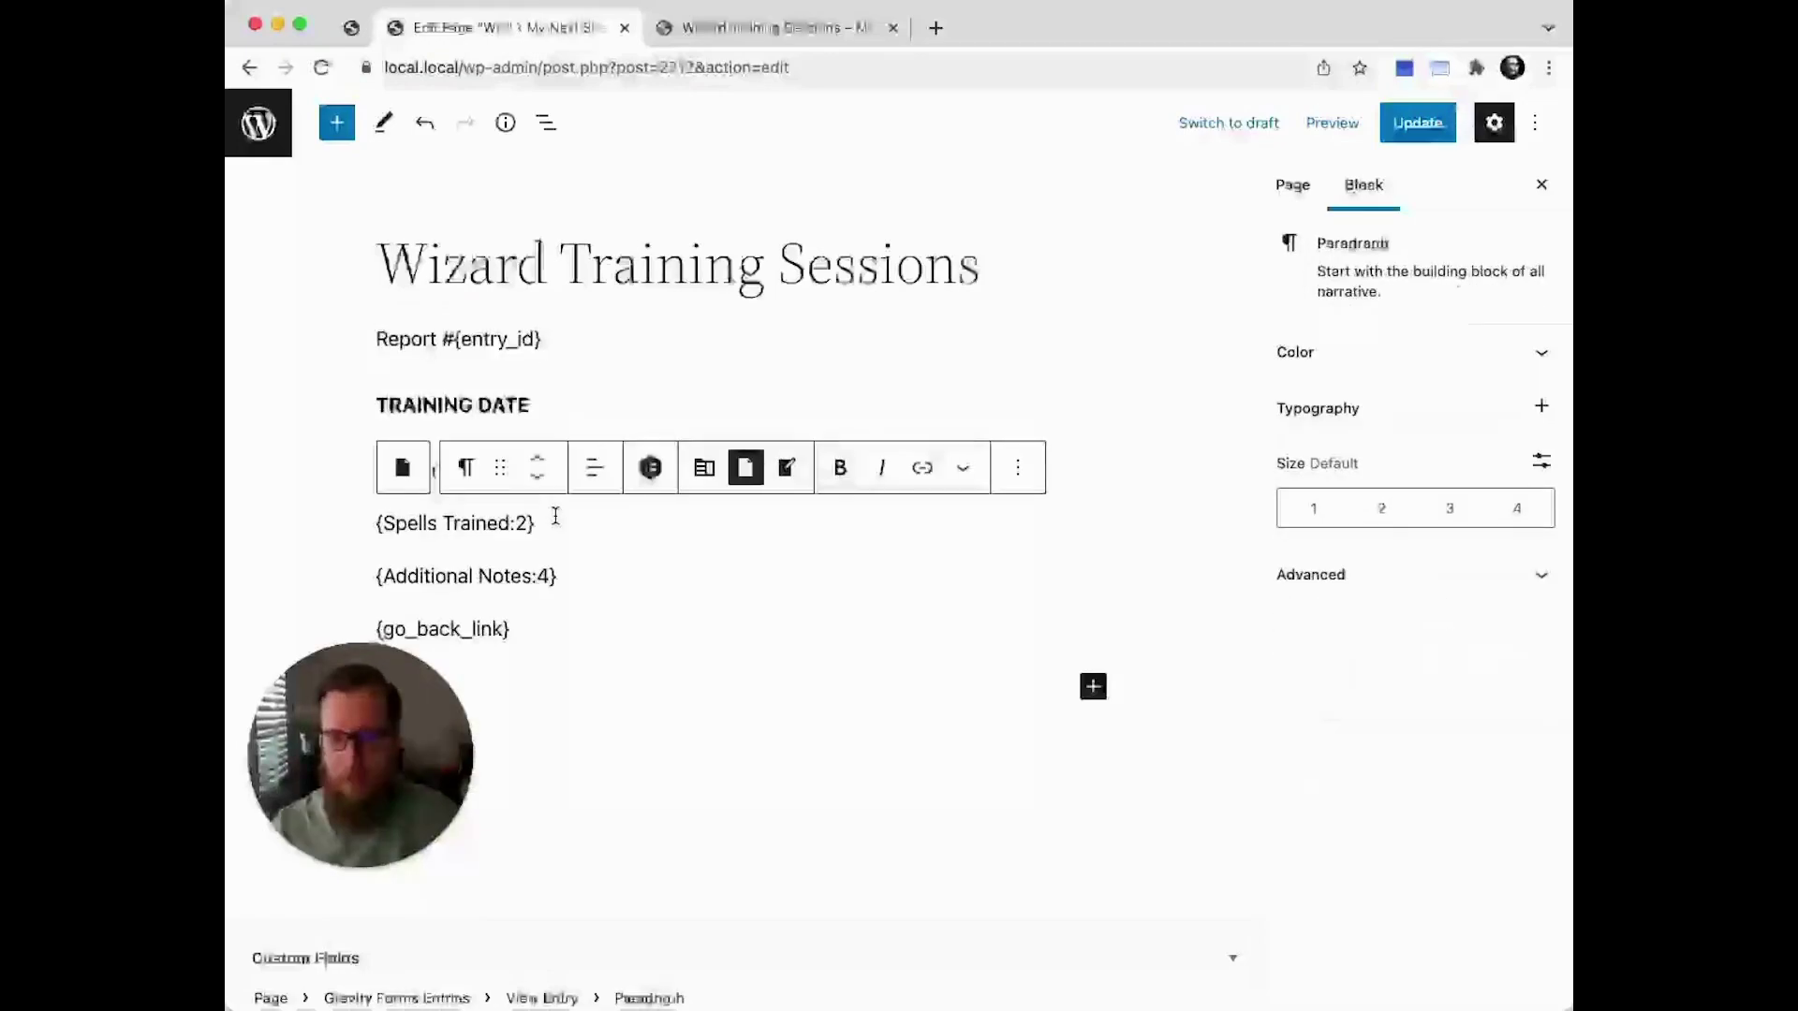
key("super+alt+t")
type("Sep")
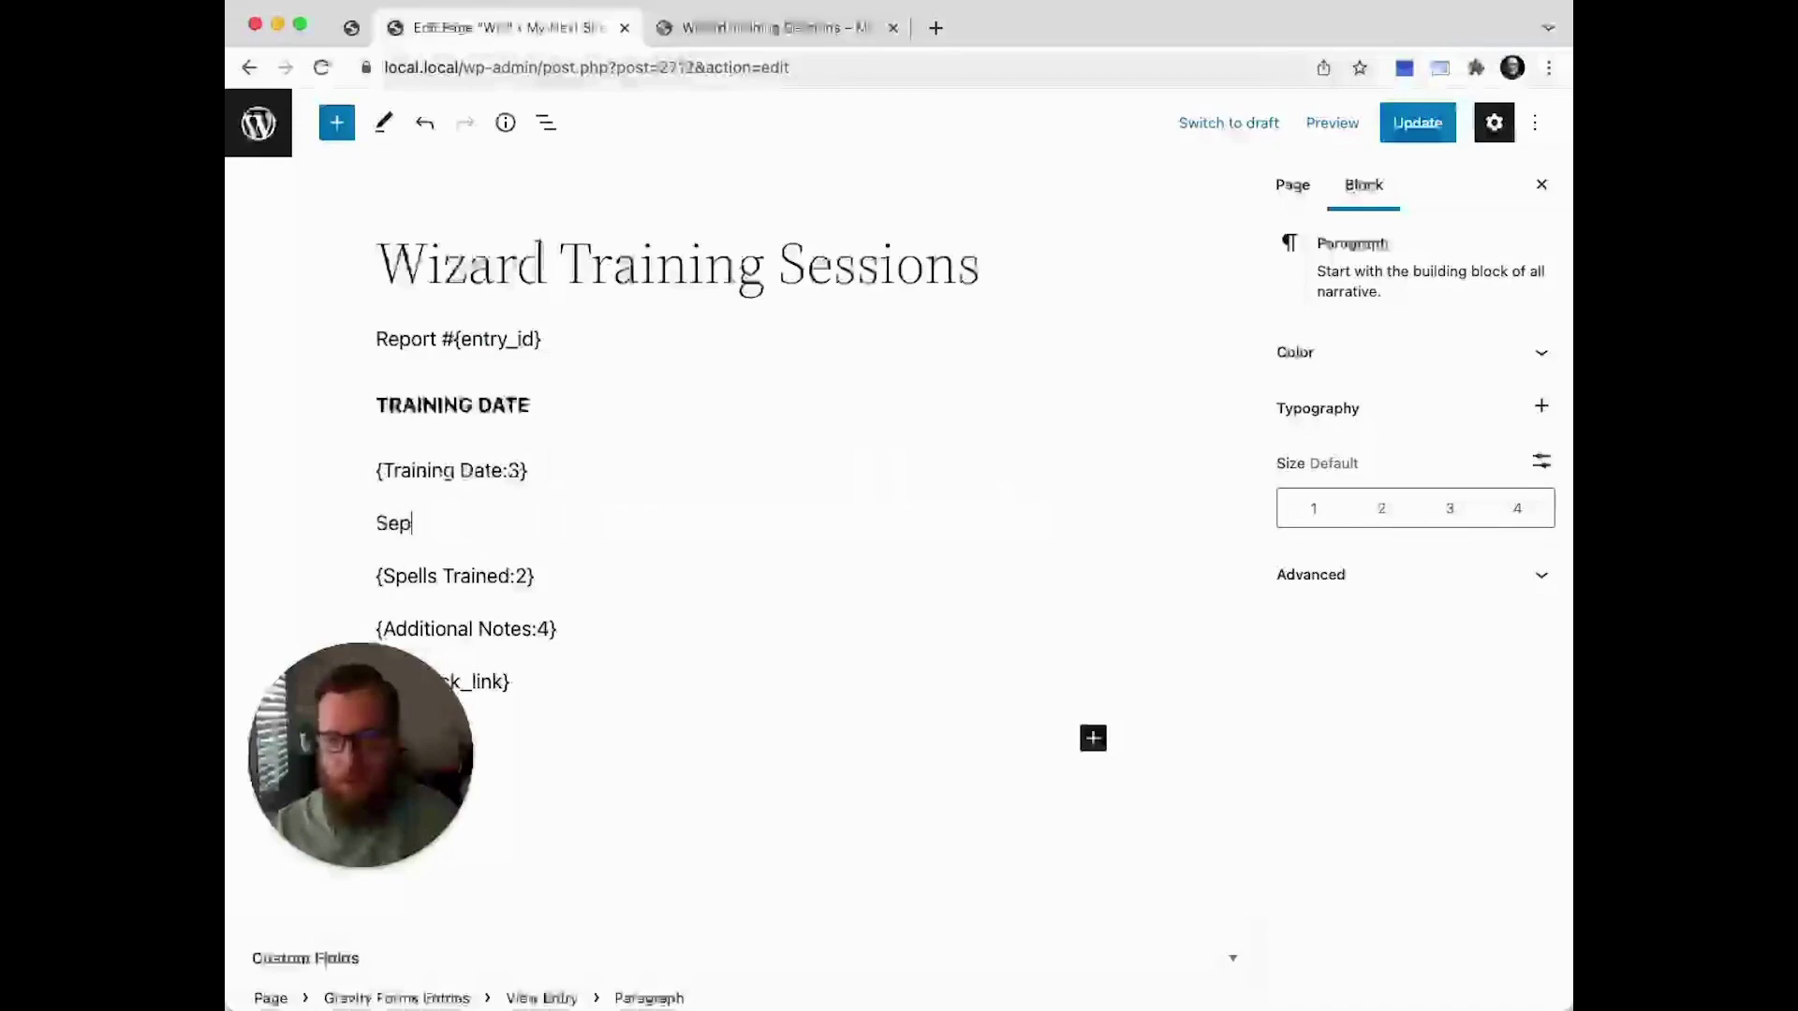
type("pells Trained")
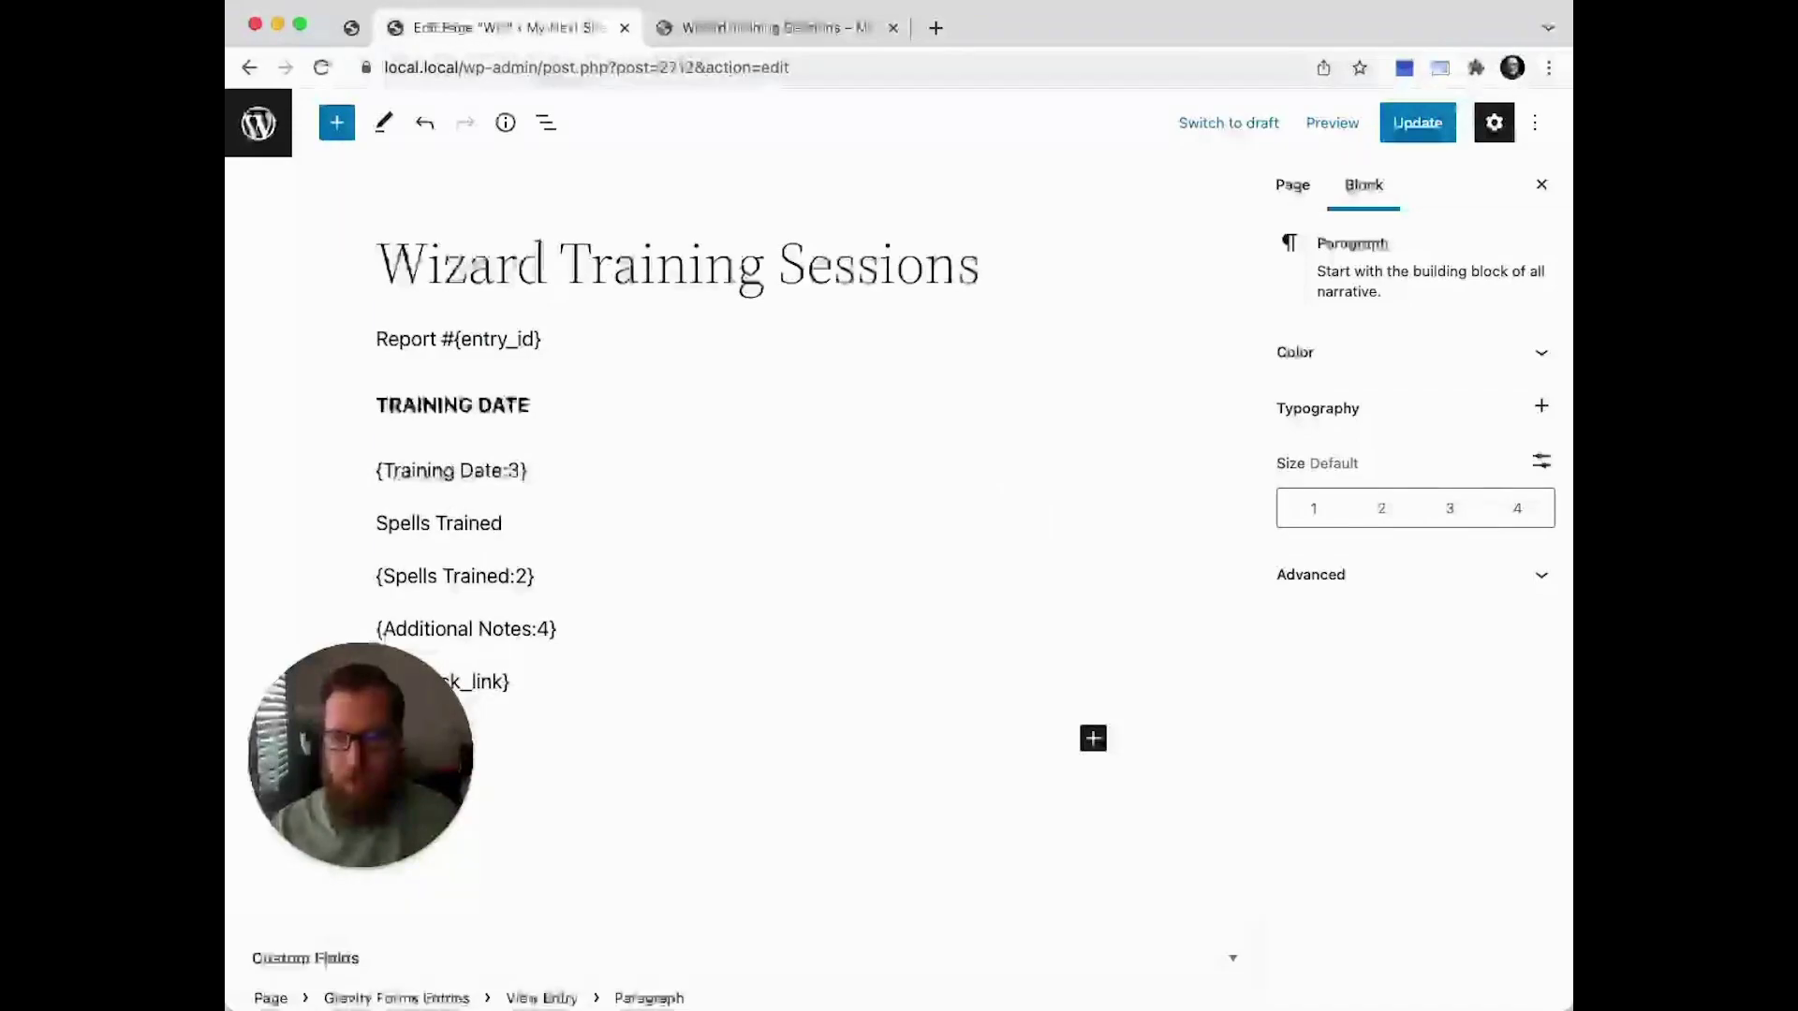
key("super+a")
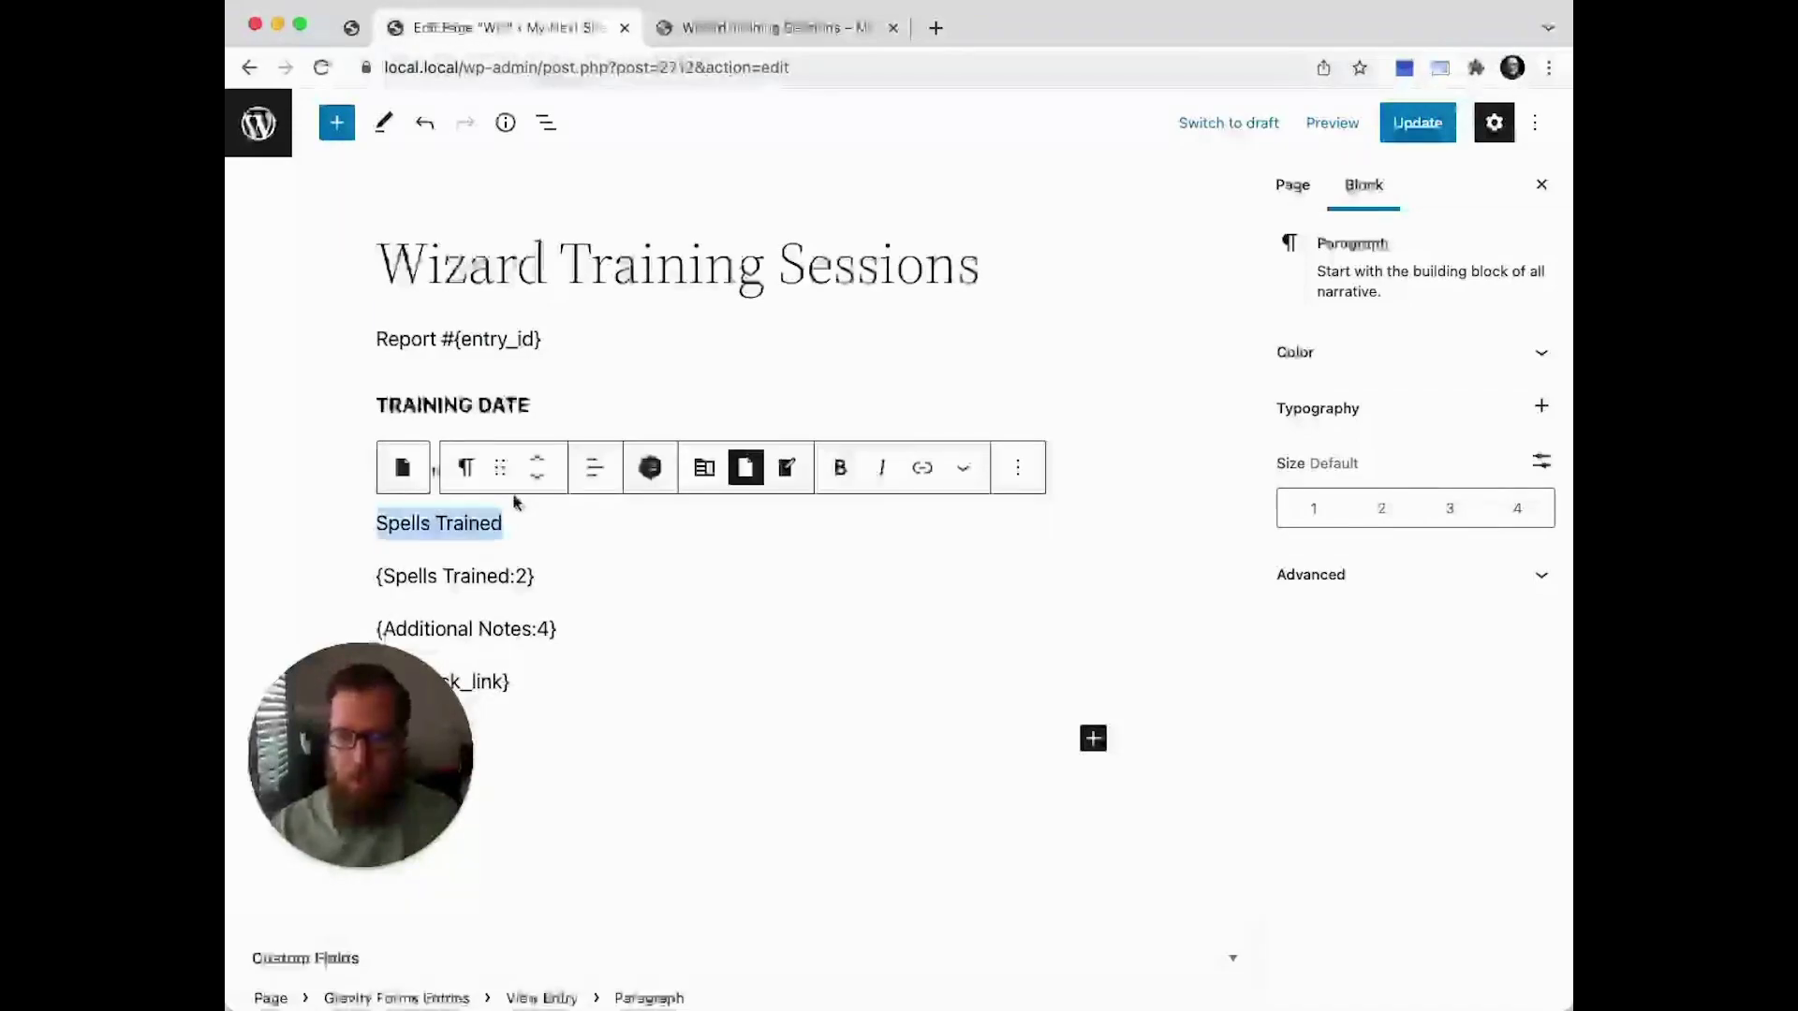
left_click(466, 470)
left_click(524, 573)
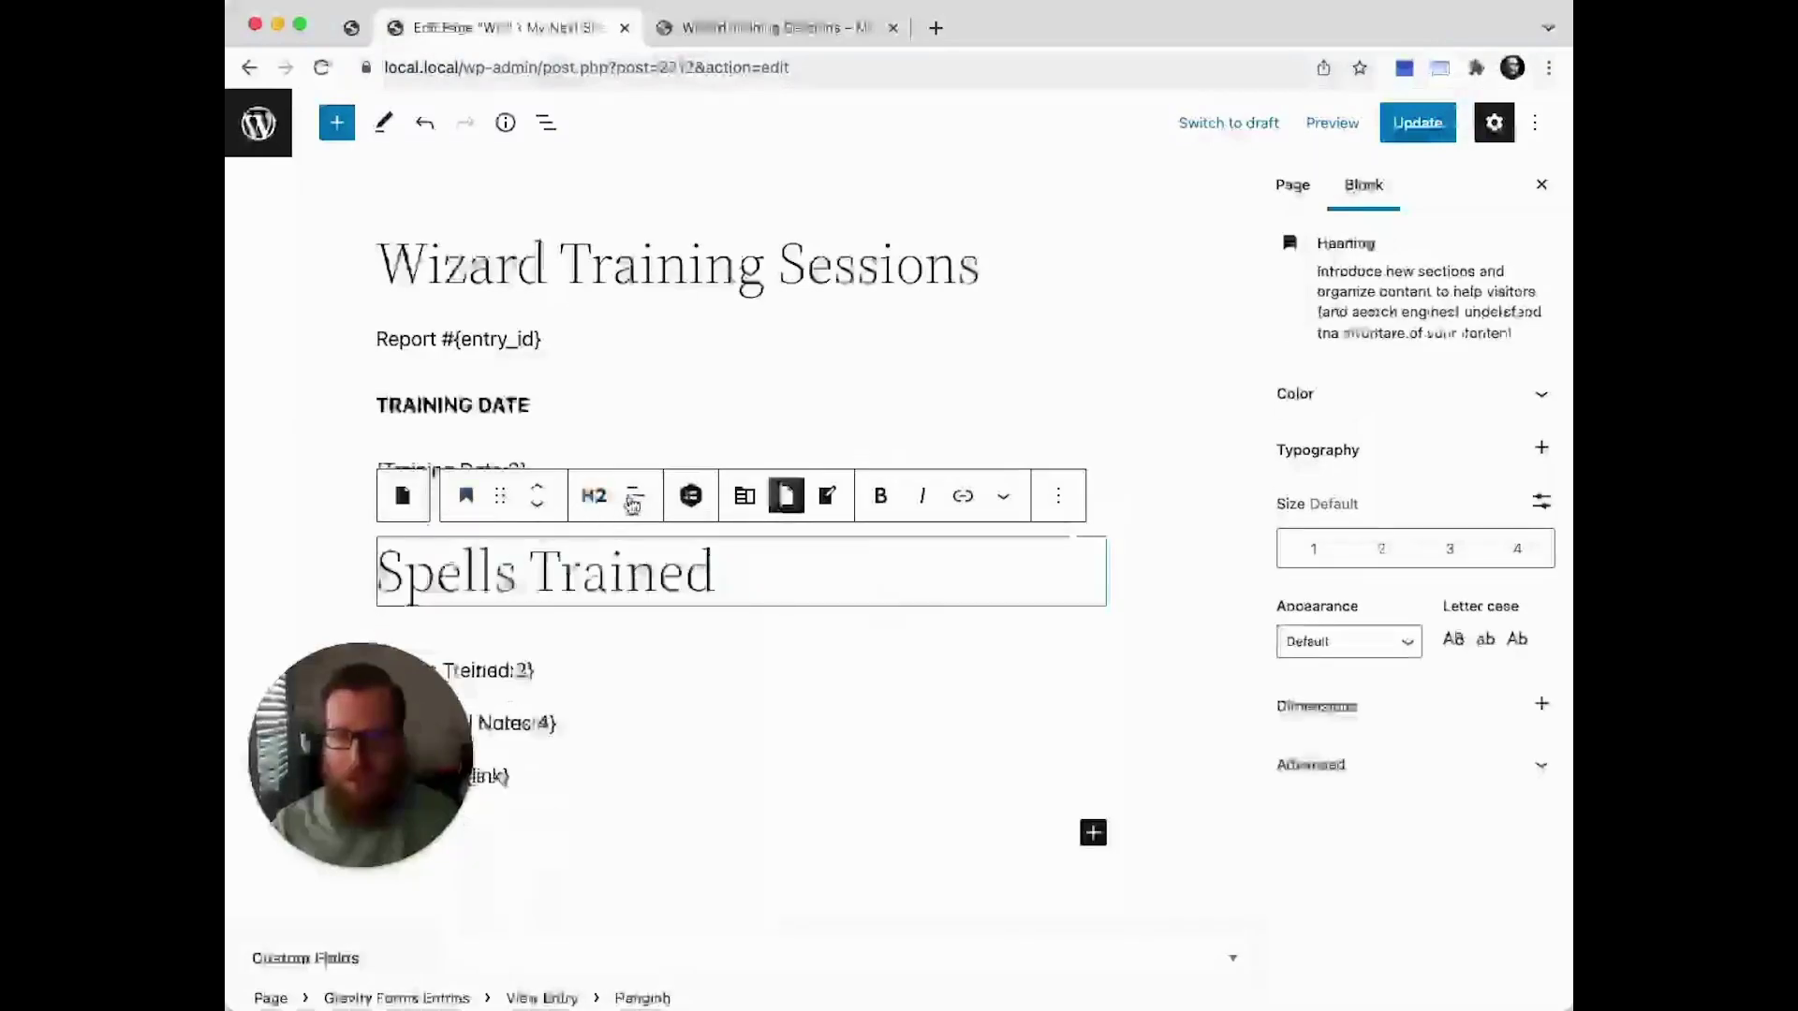
left_click(594, 496)
left_click(590, 723)
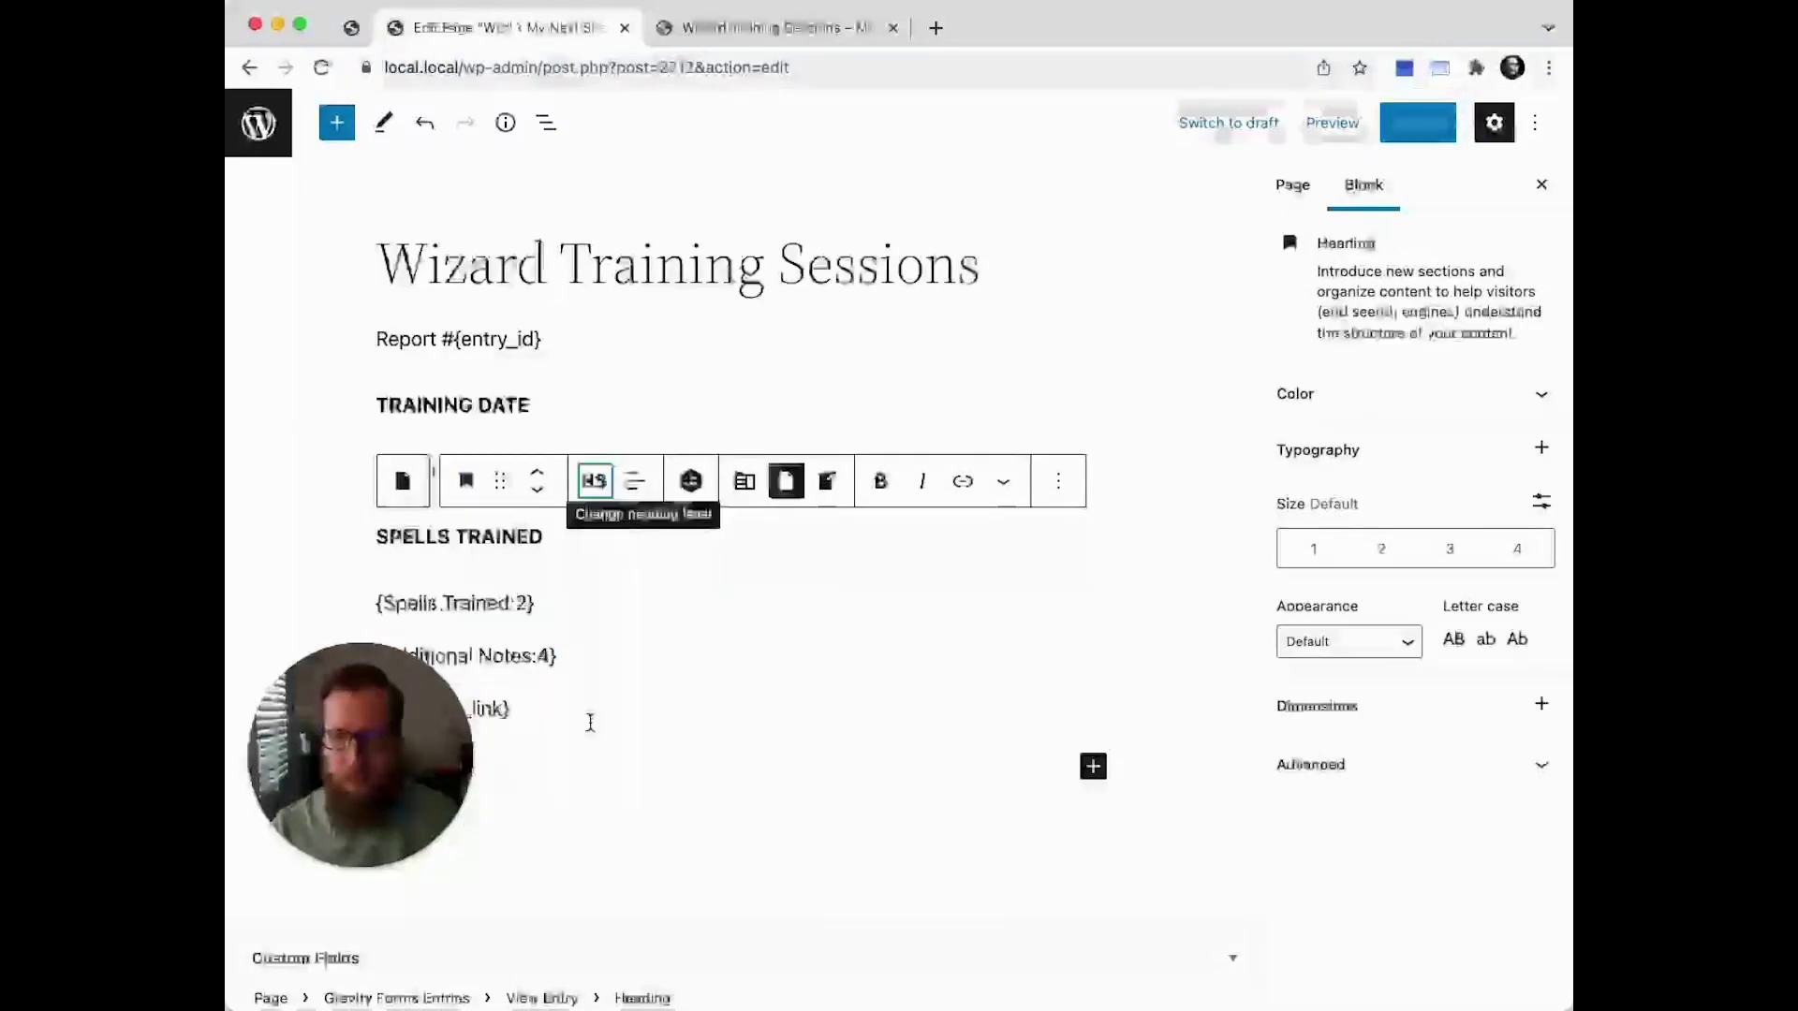
Add an 'Additional Notes' H5 heading above the Additional Notes tag
left_click(590, 646)
key("super+alt+t")
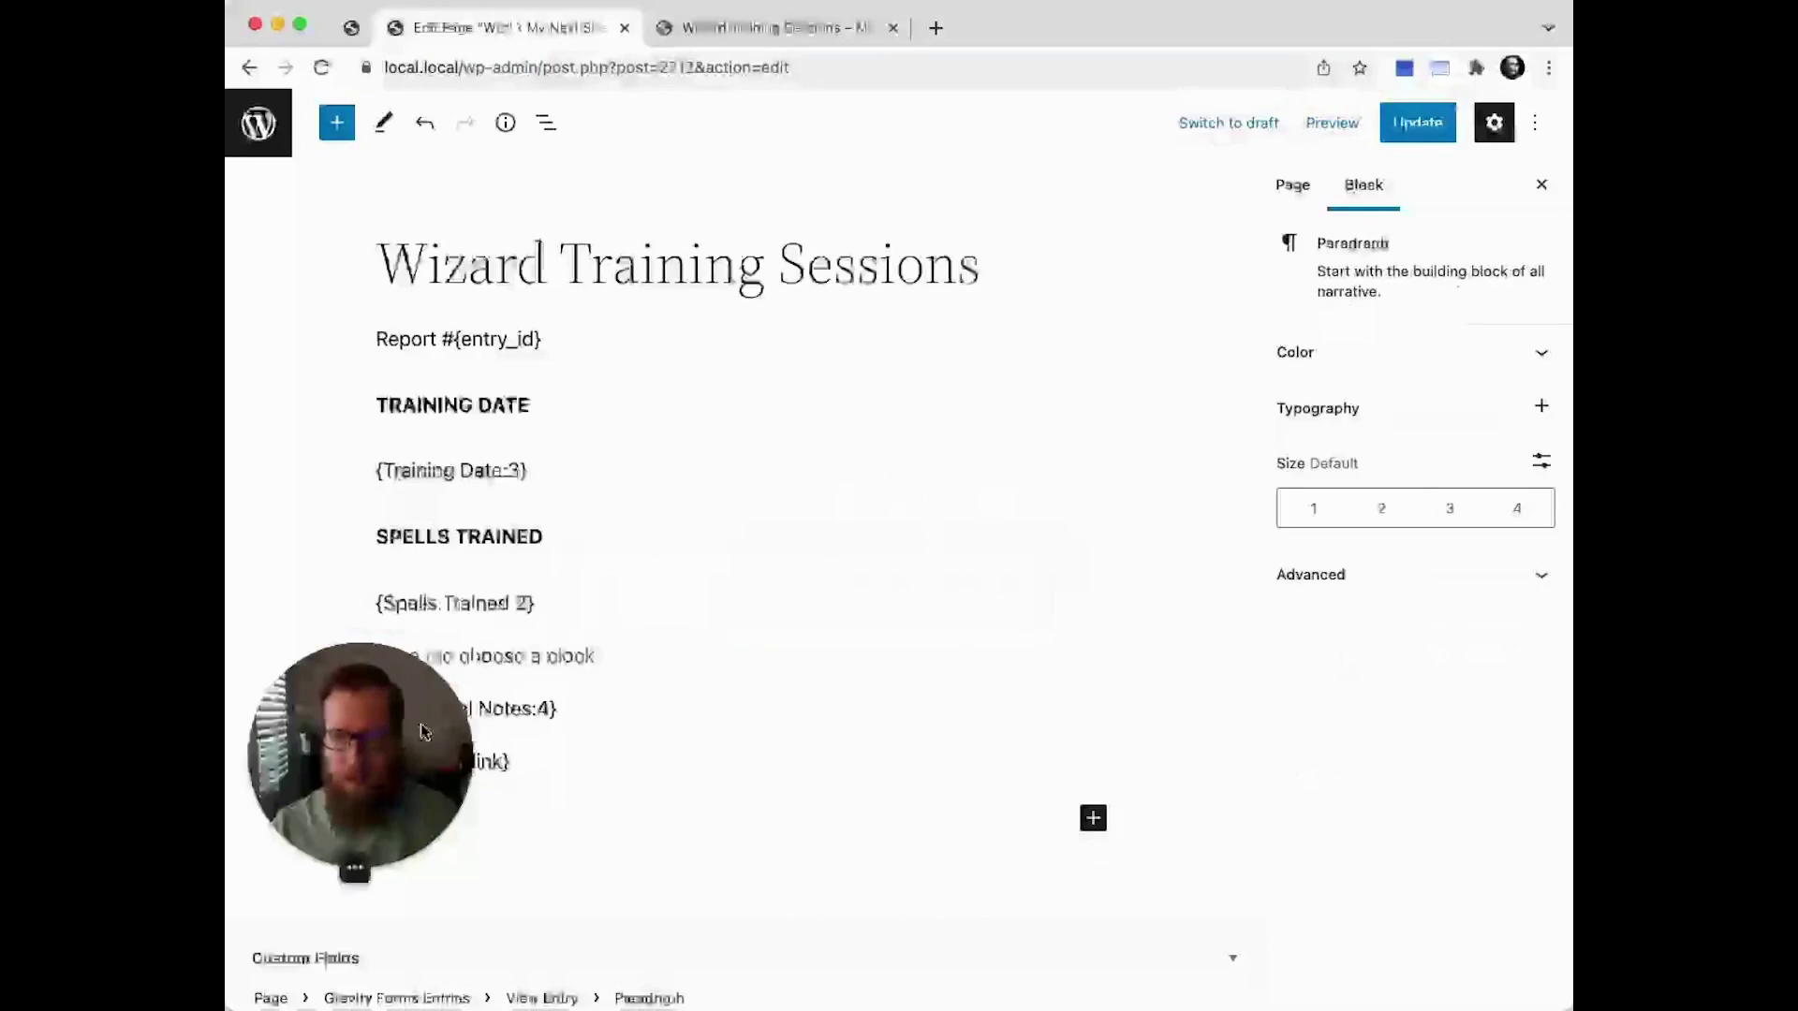
key("Delete")
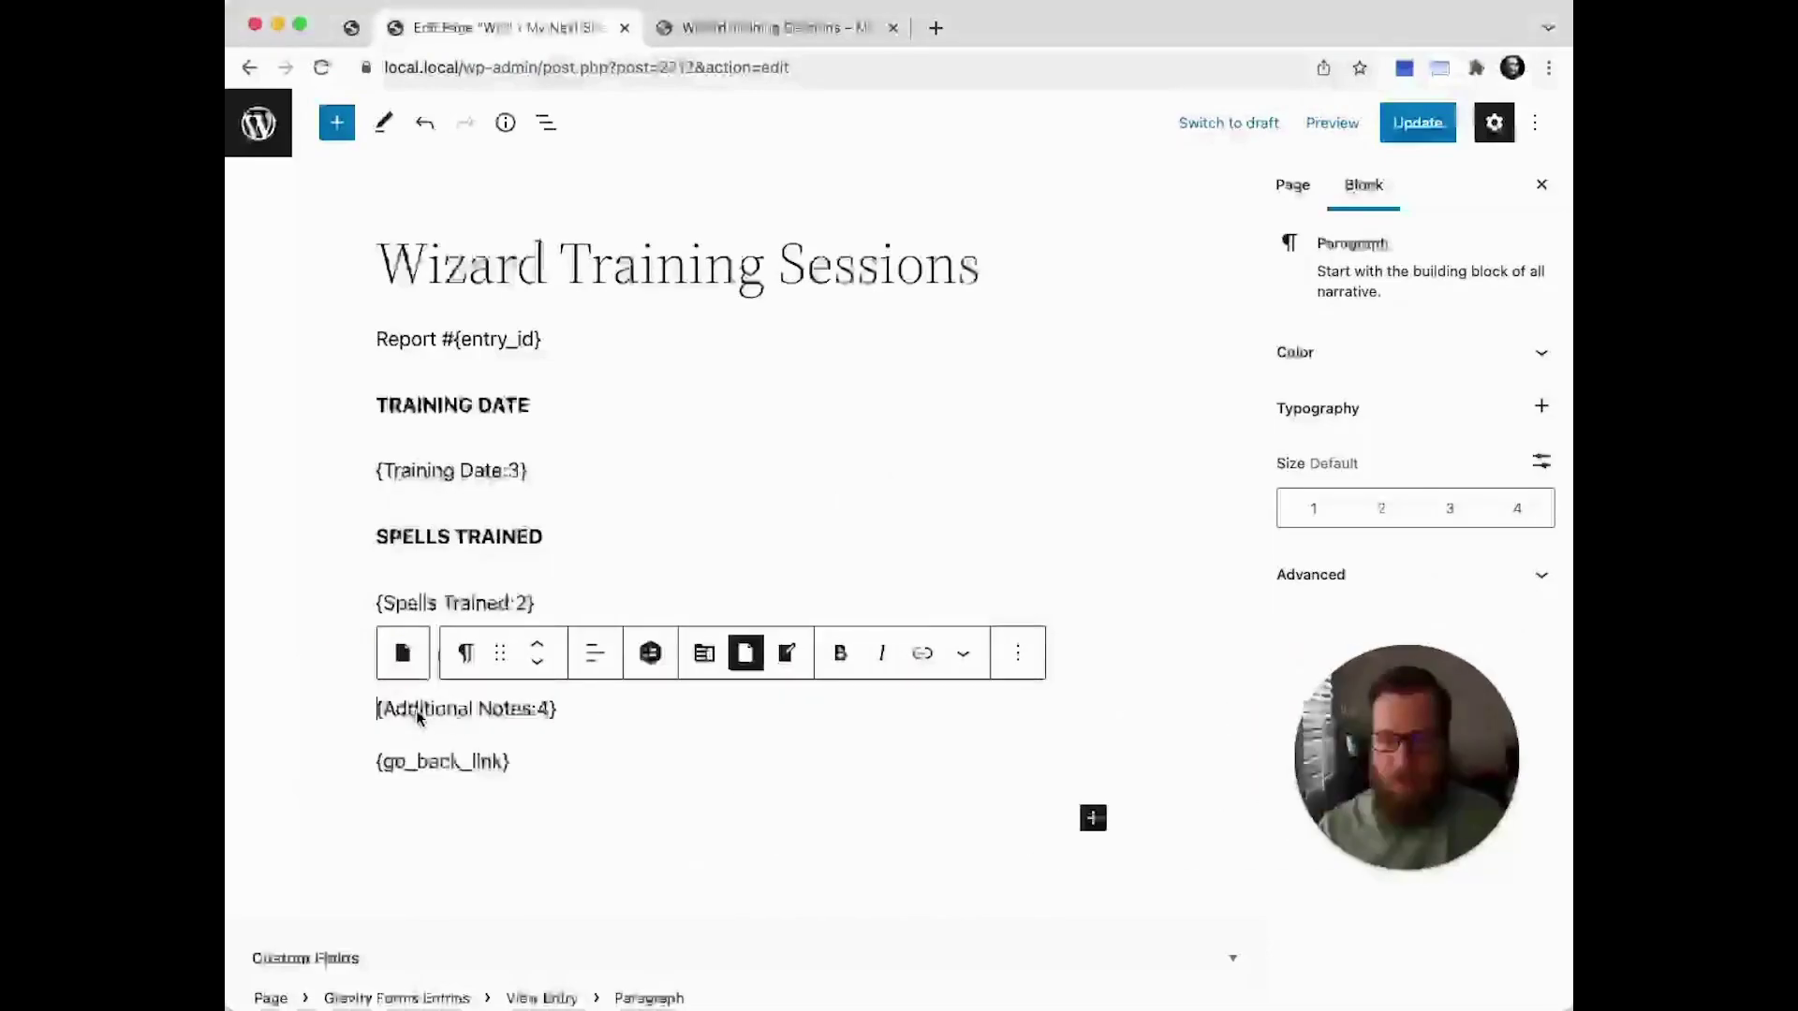
key("super+alt+t")
type("Addition")
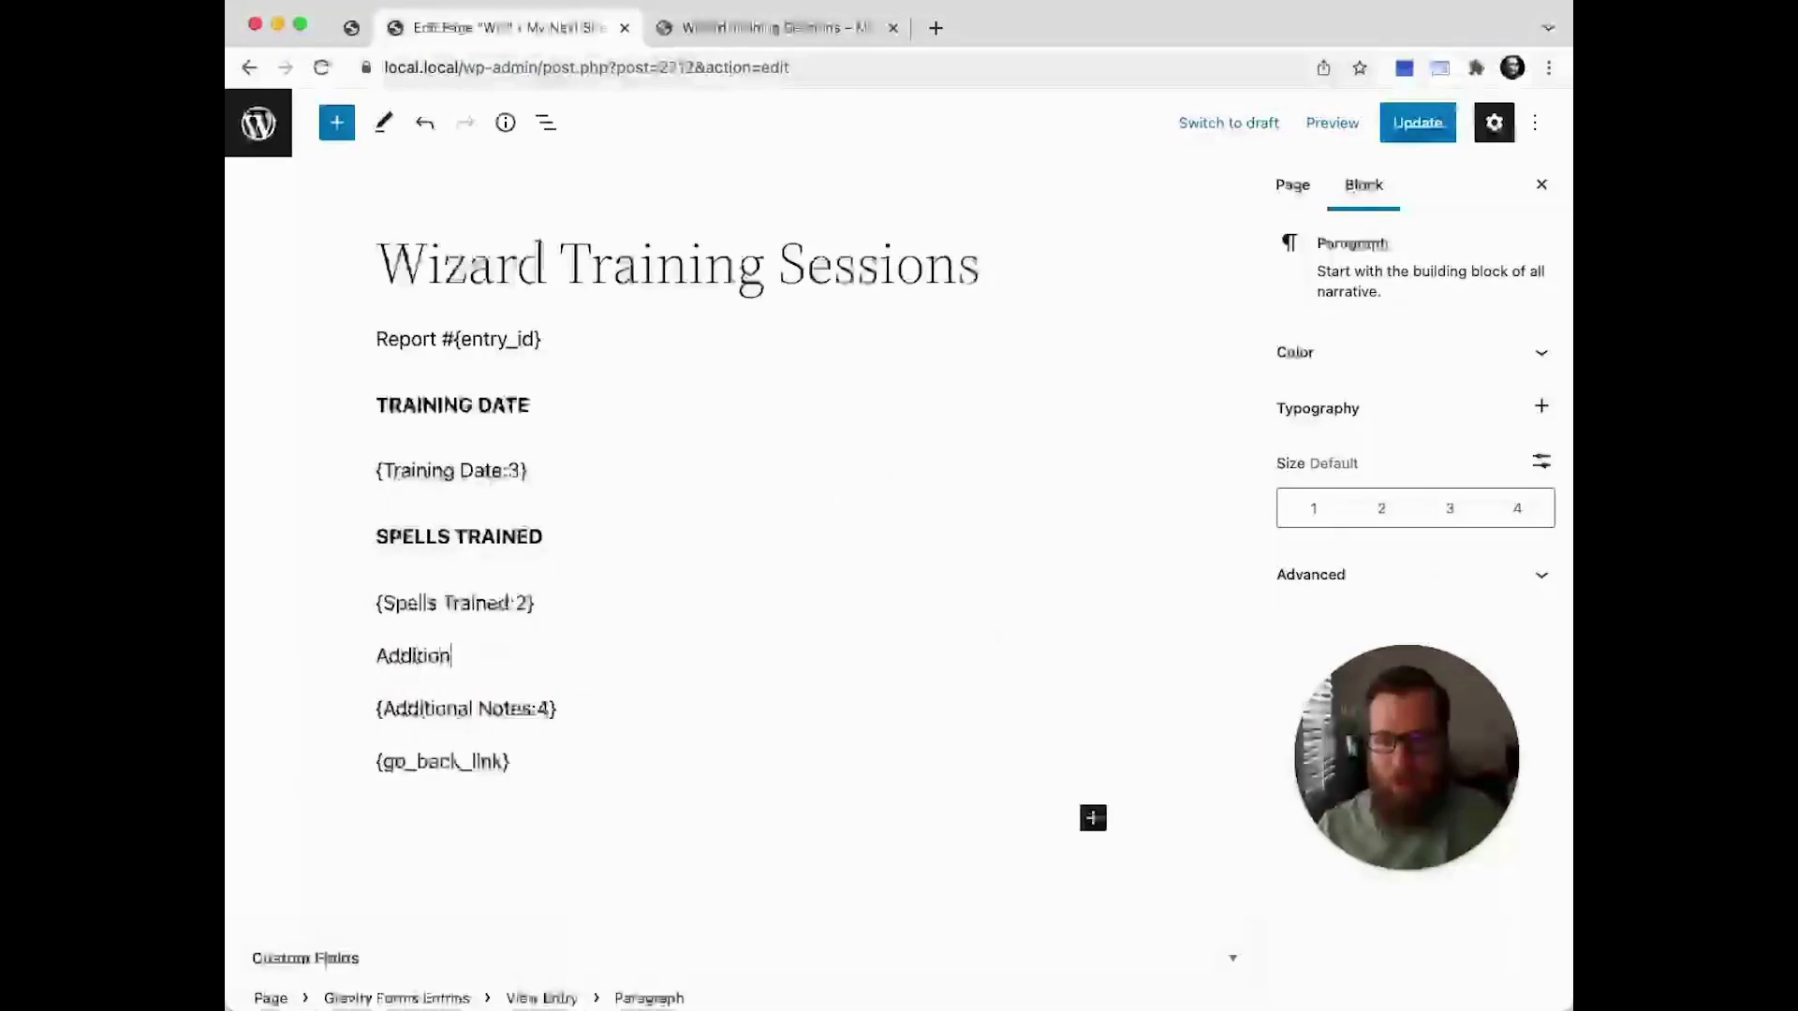
type("al Notes")
key("super+a")
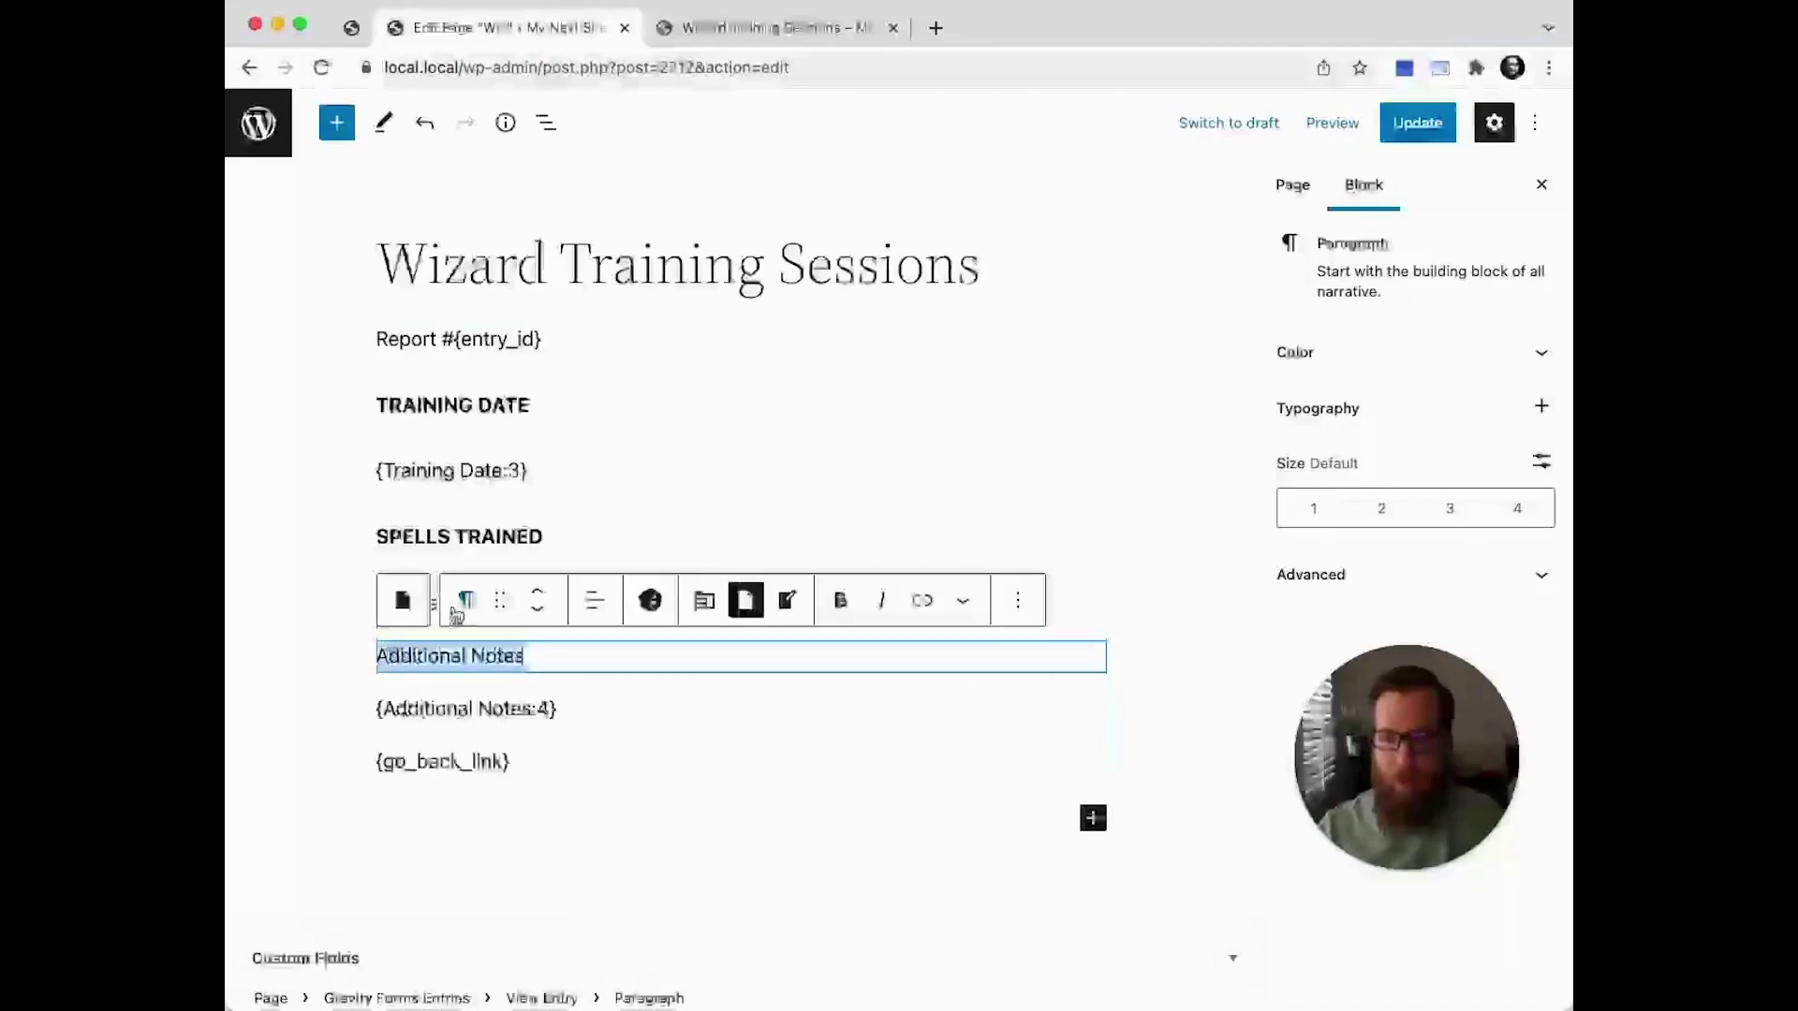
left_click(466, 600)
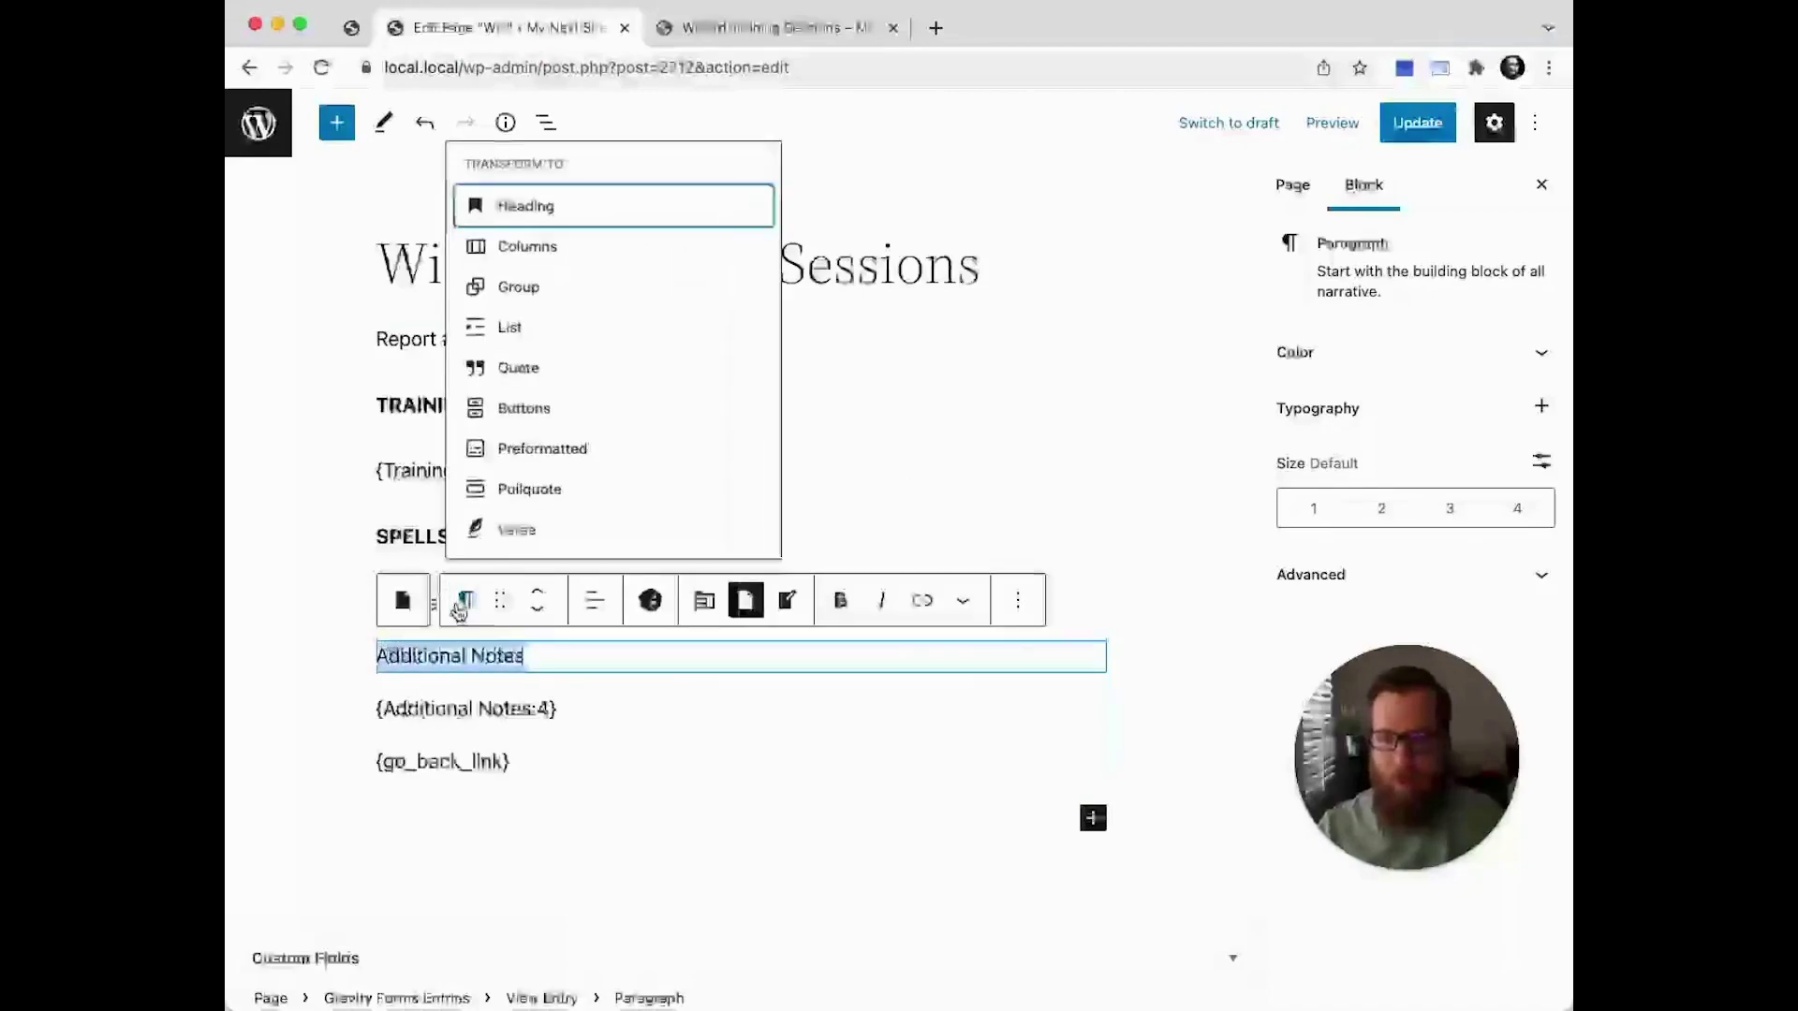
left_click(530, 211)
left_click(594, 628)
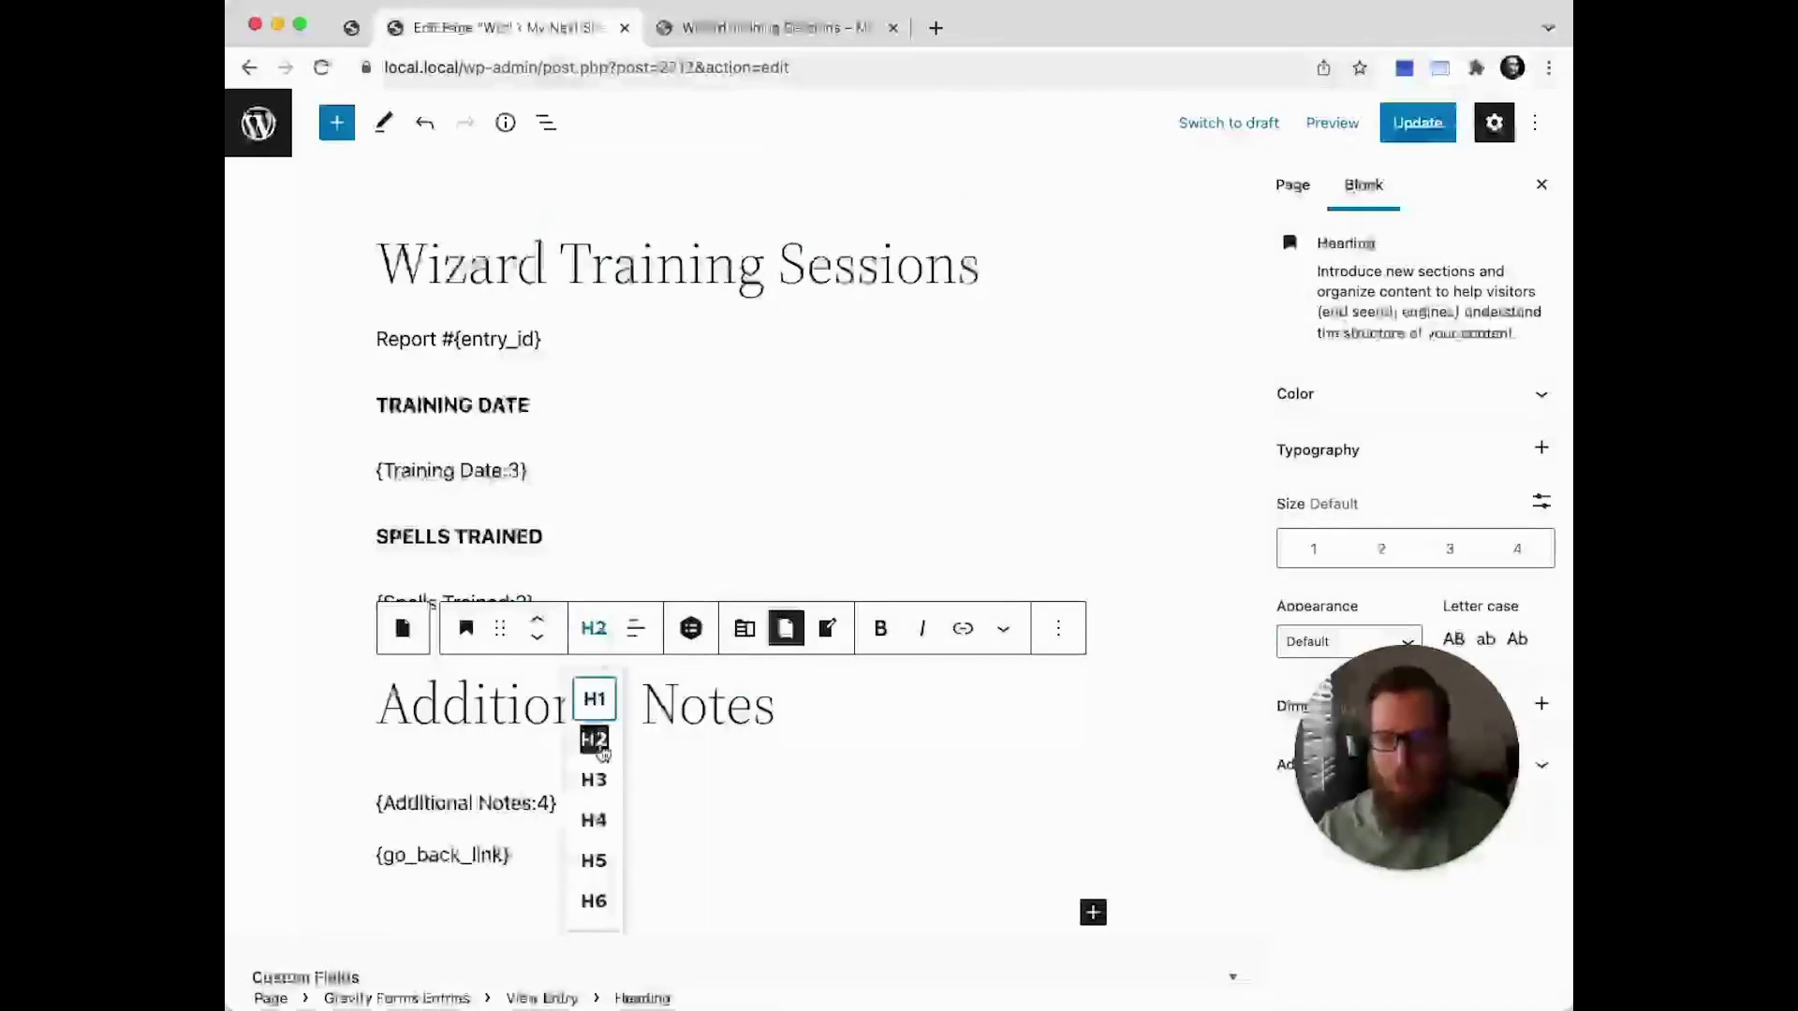
left_click(593, 861)
left_click(602, 738)
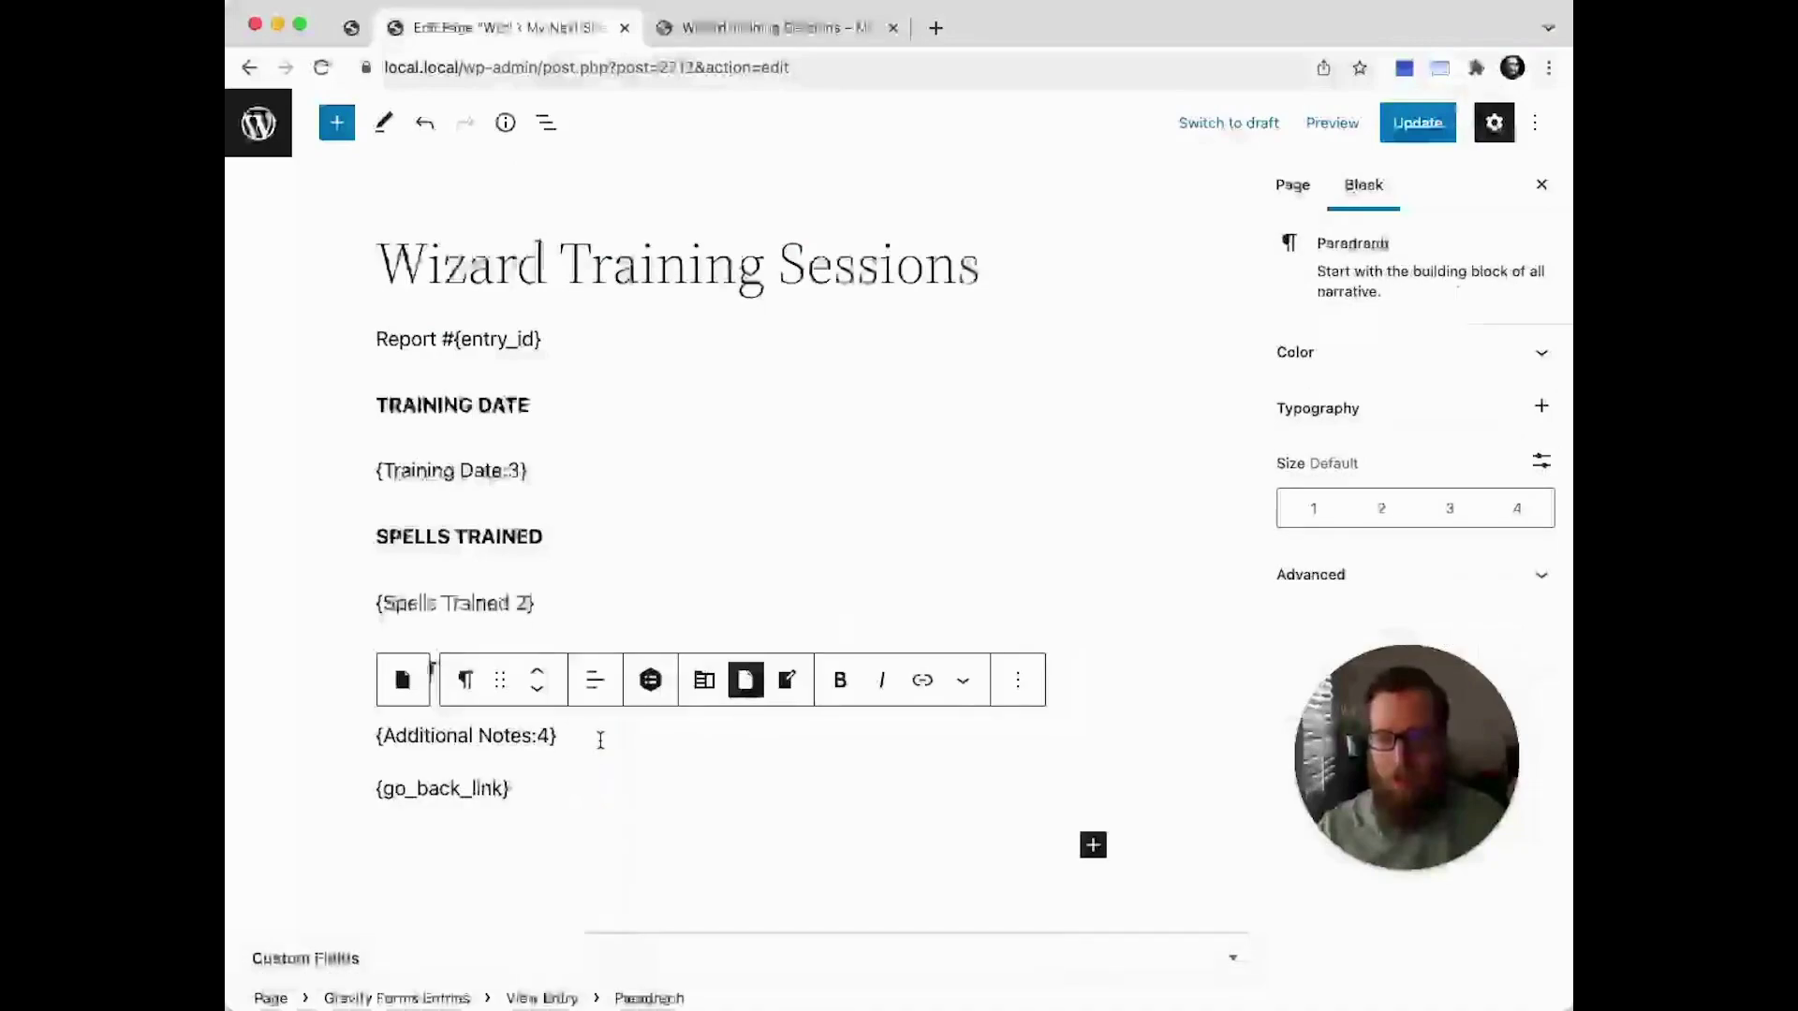
key("Up")
key("Up")
key("Up")
key("Up")
key("Down")
key("Down")
key("Down")
key("Down")
key("Down")
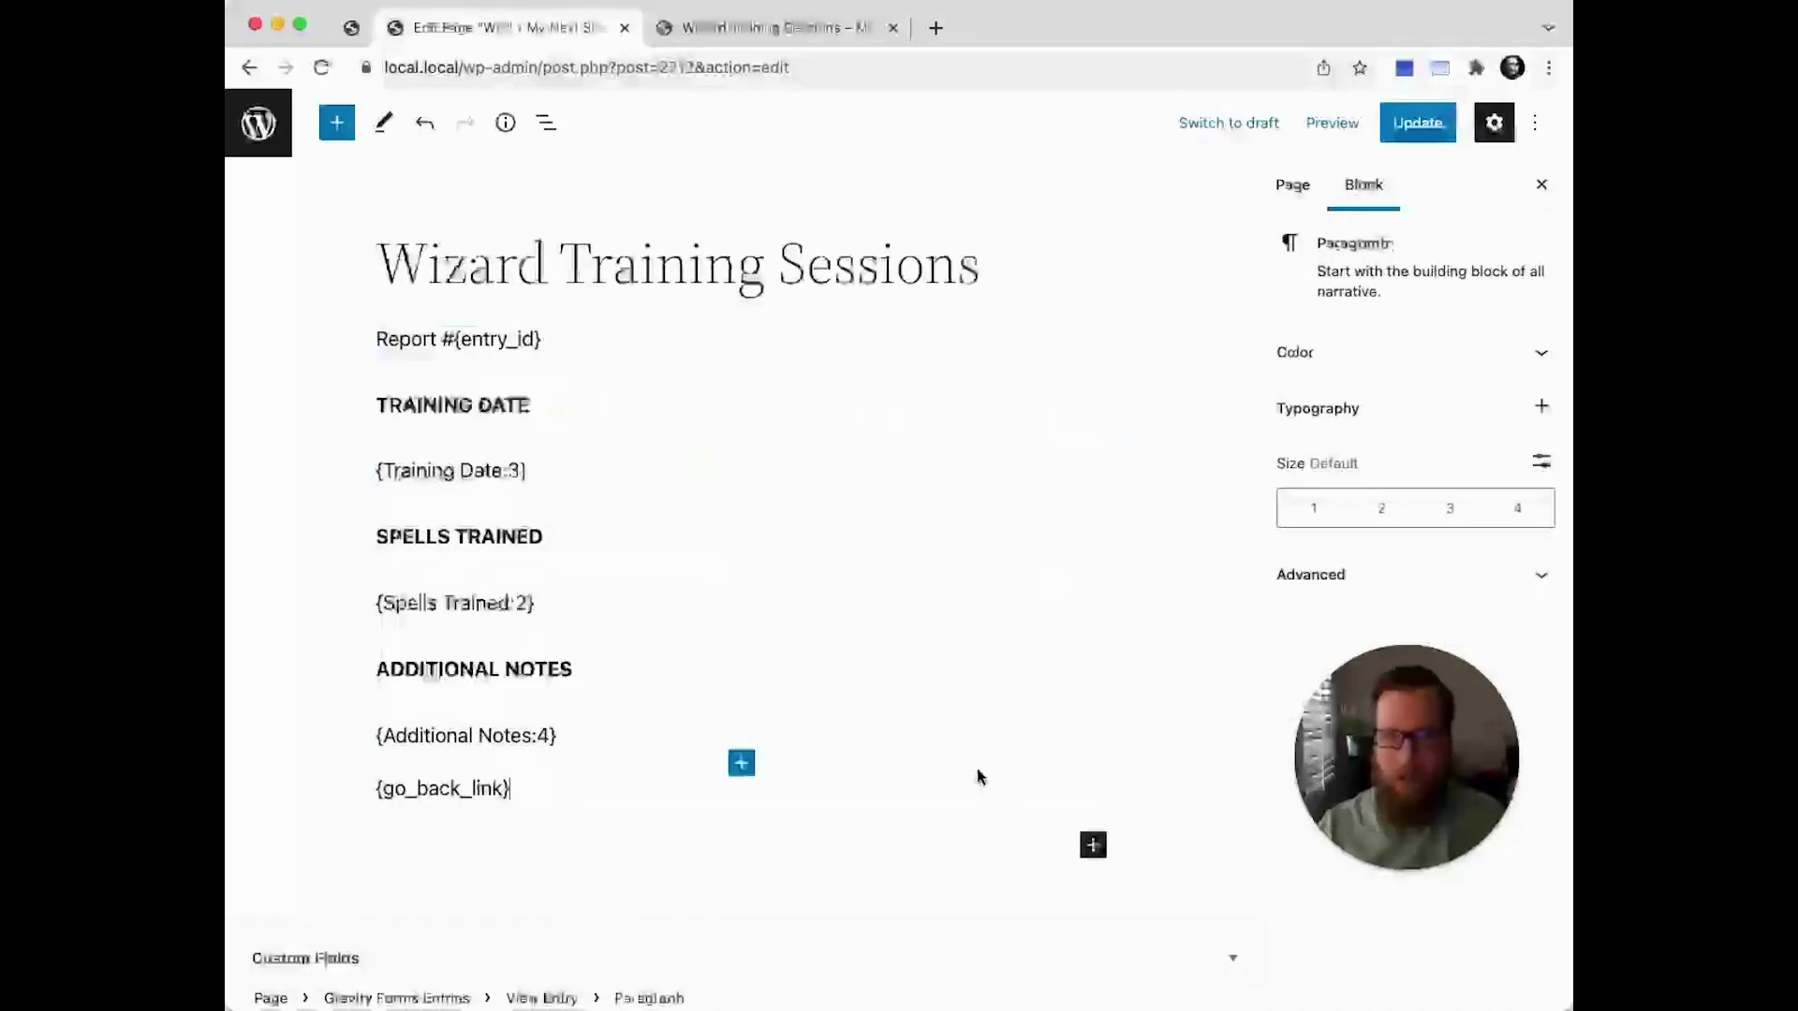
Update the page and reload the live entry view to confirm Report #2951 with labelled fields
left_click(1409, 127)
left_click(819, 43)
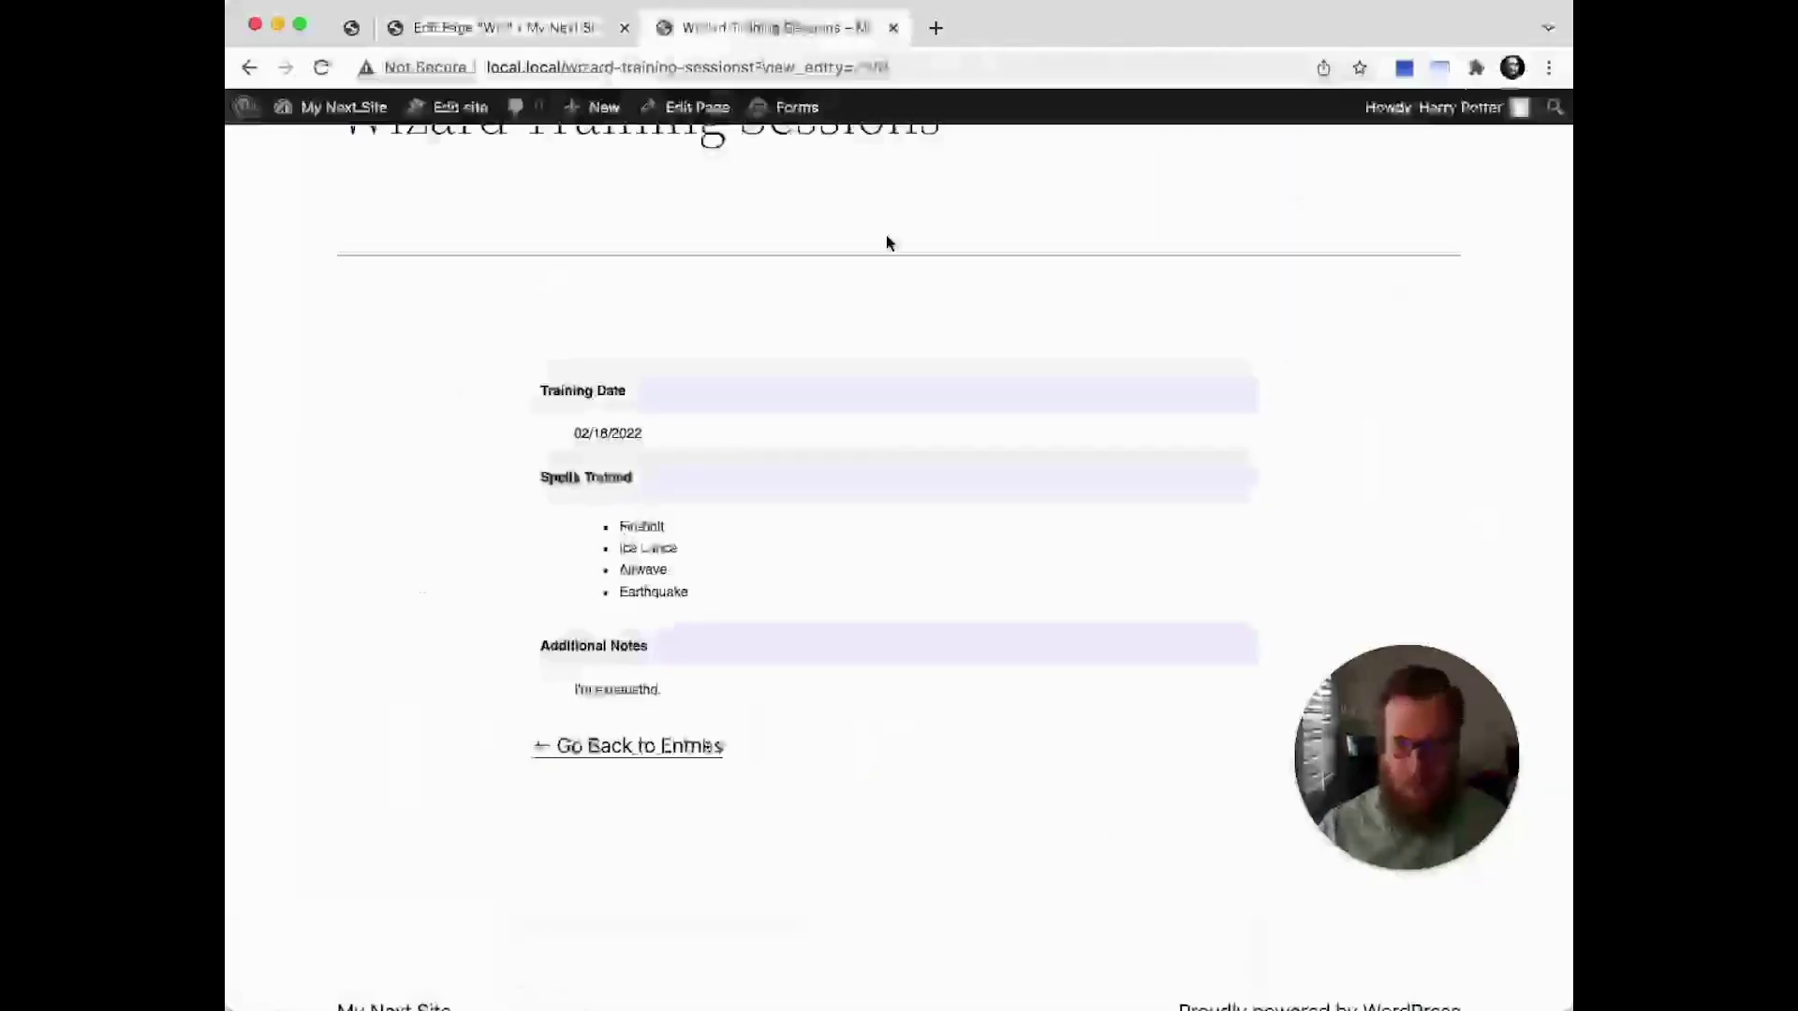
key("super+r")
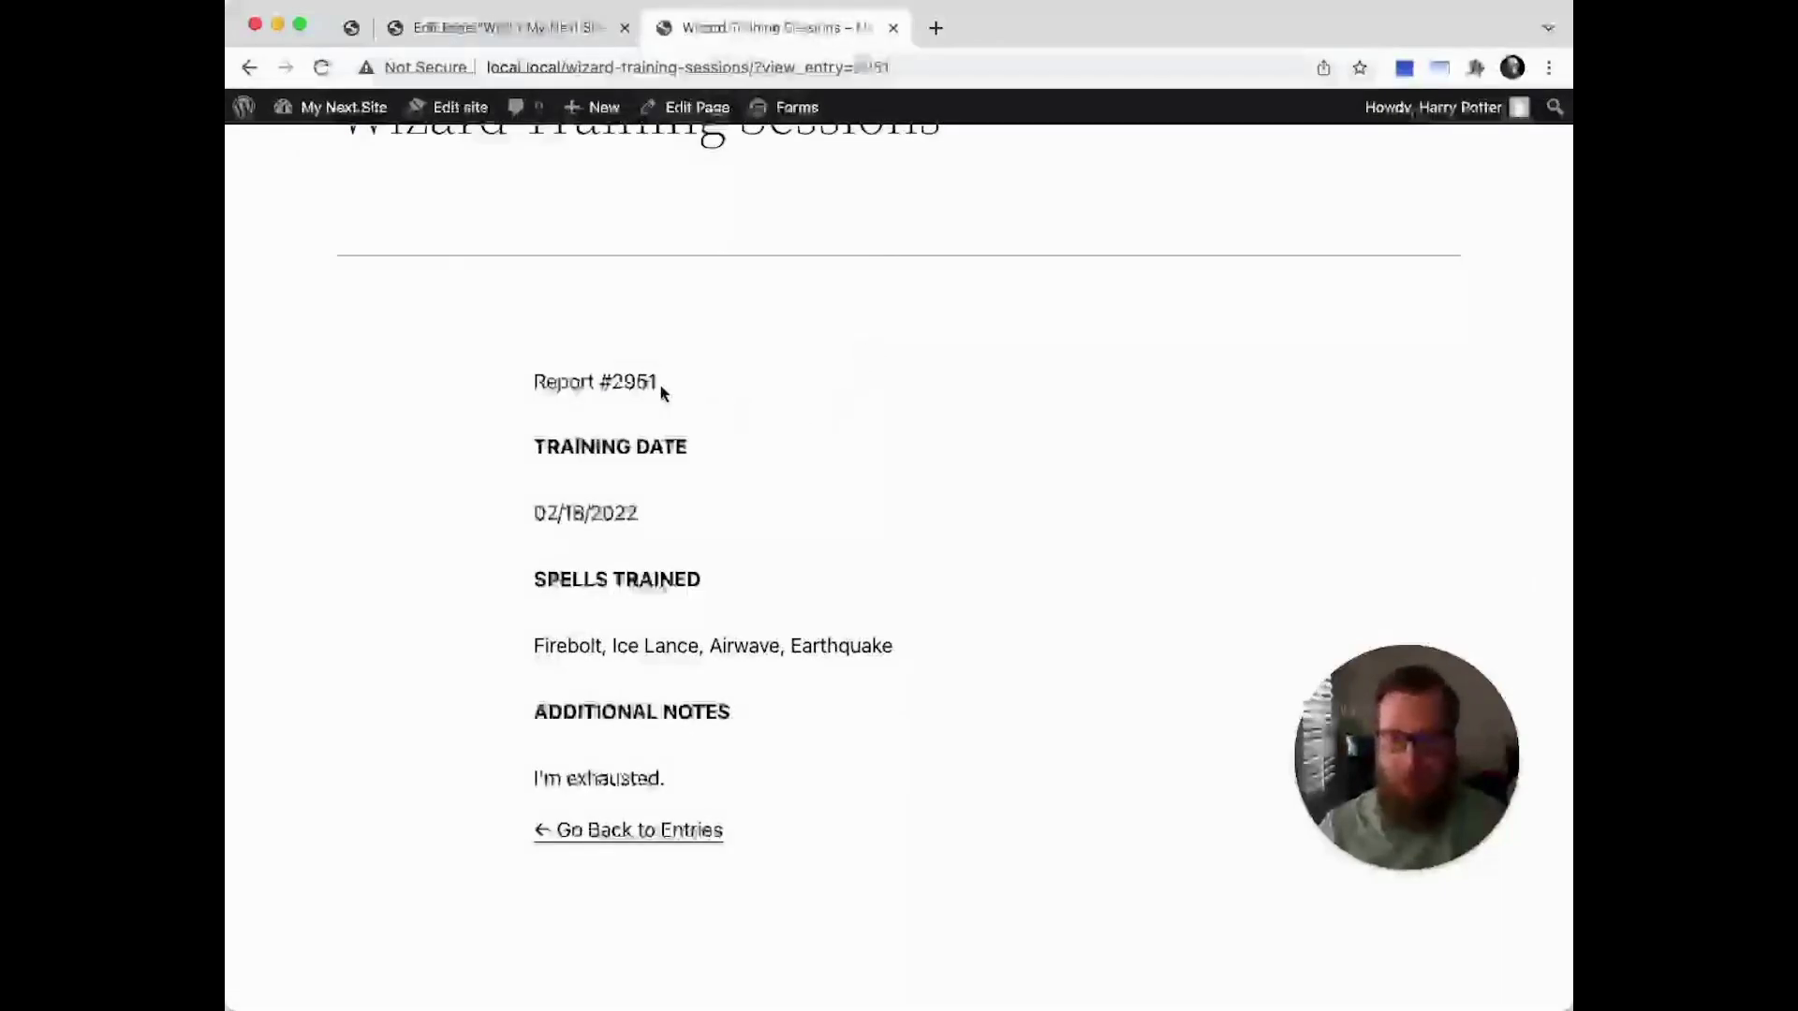
left_click_drag(661, 393, 531, 382)
Convert the Report #{entry_id} line into a heading and update the page
left_click(535, 30)
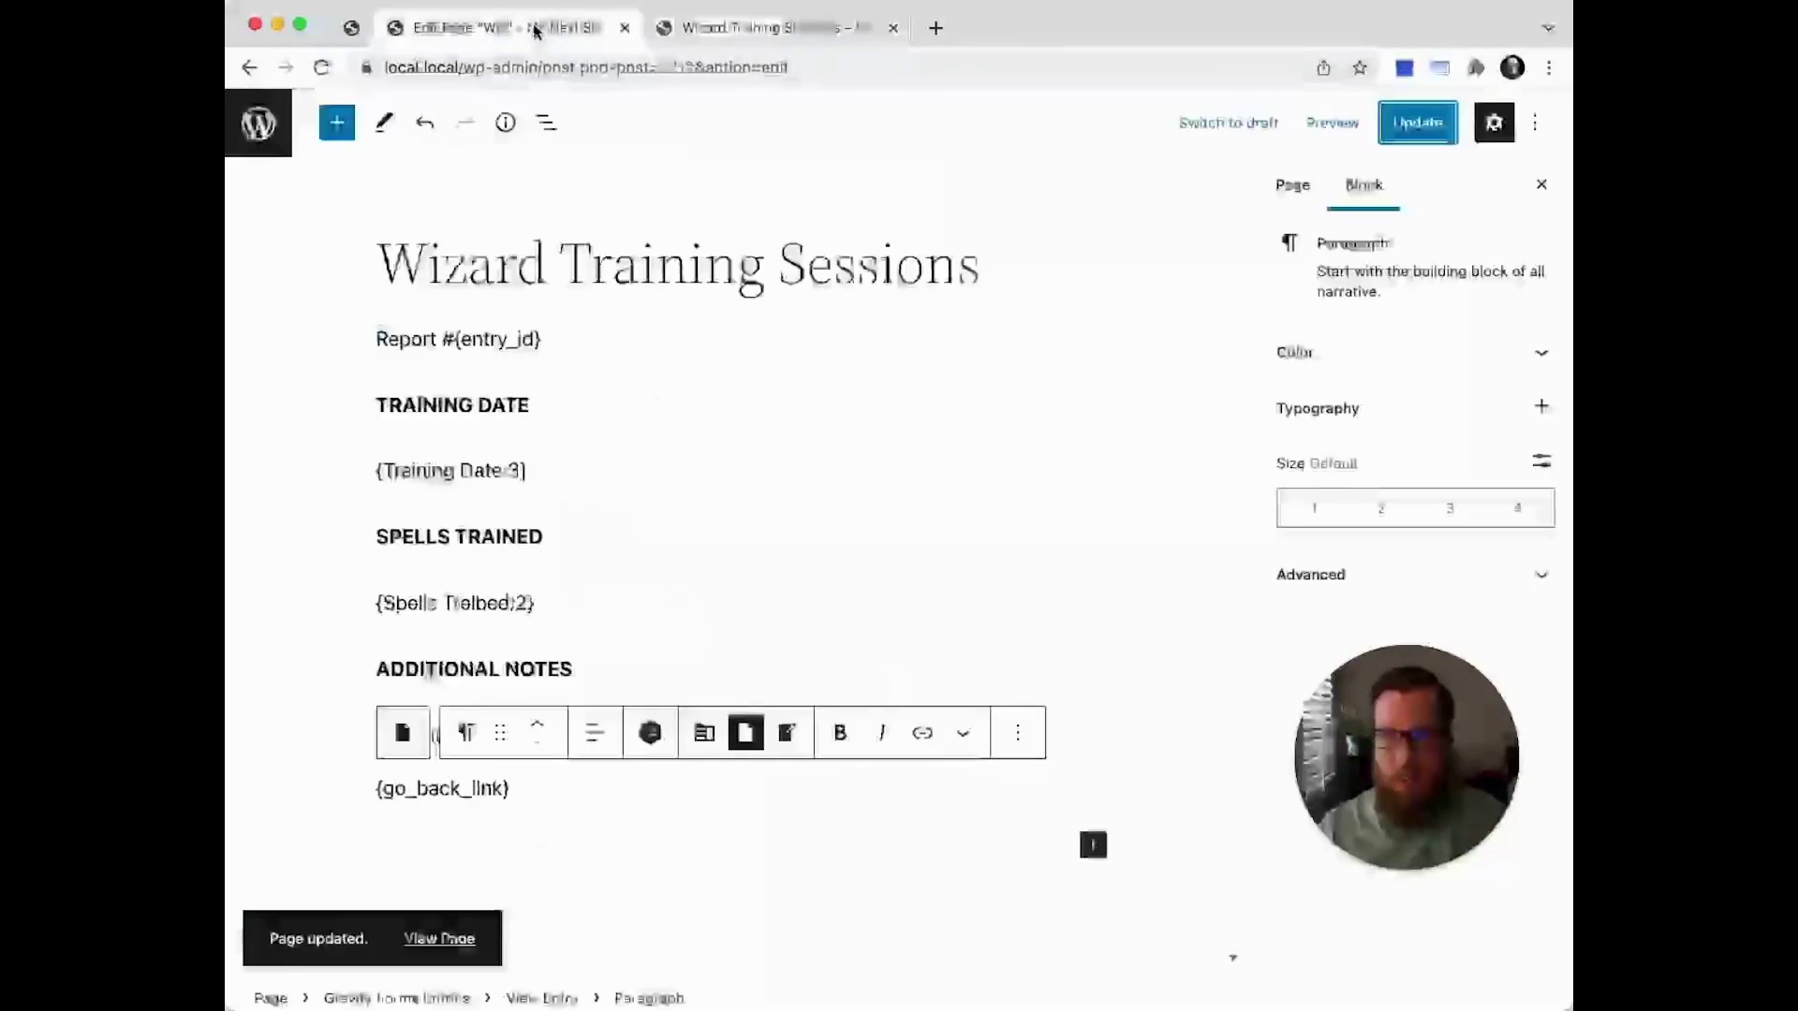
left_click(556, 334)
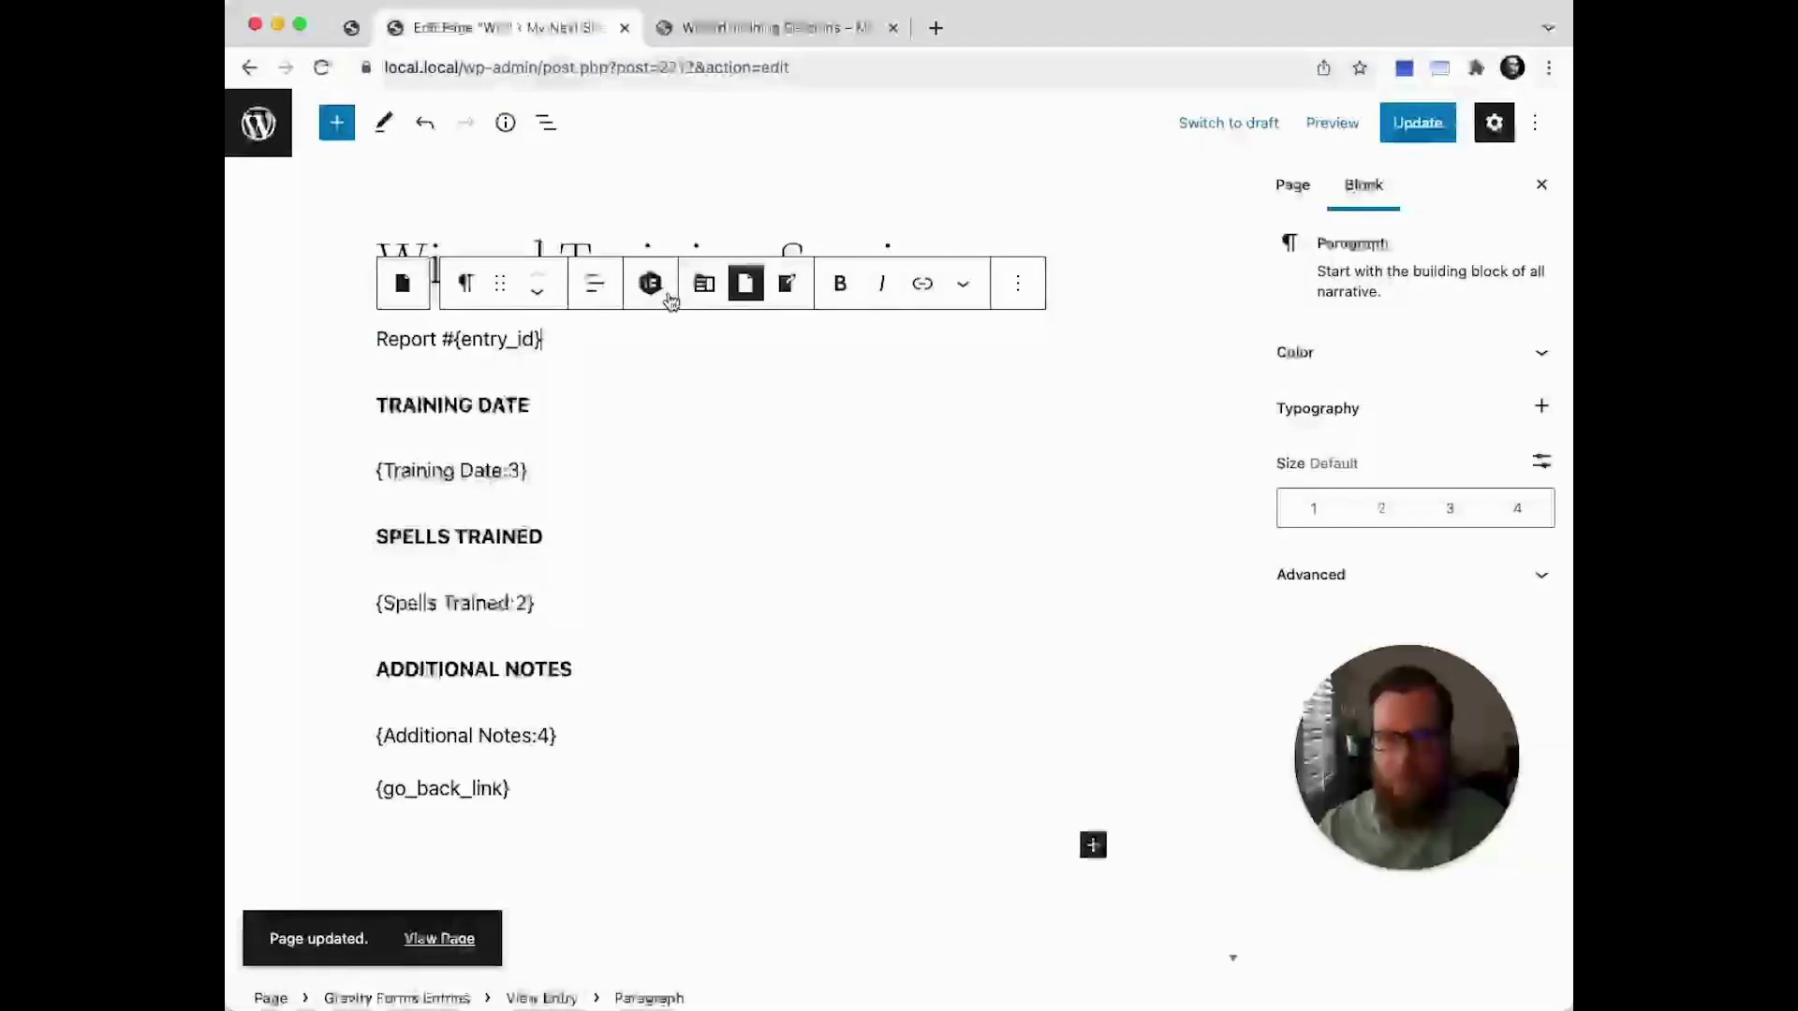
left_click(467, 286)
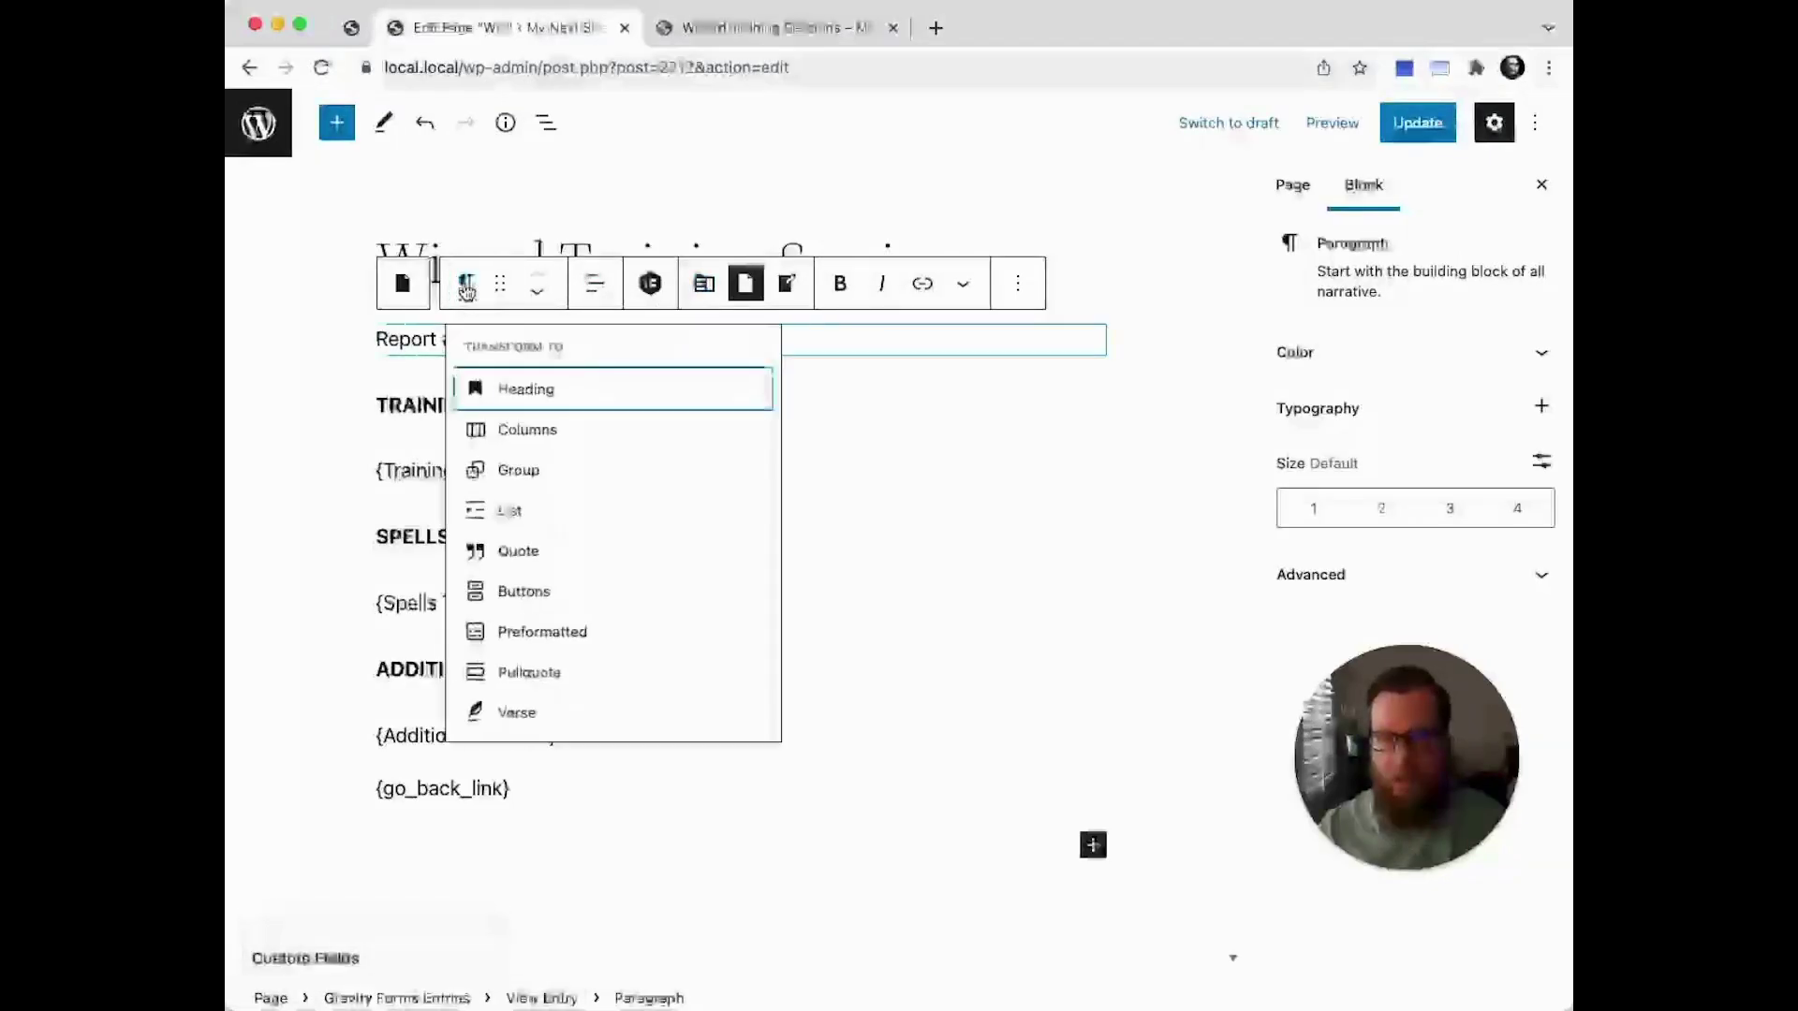
left_click(524, 385)
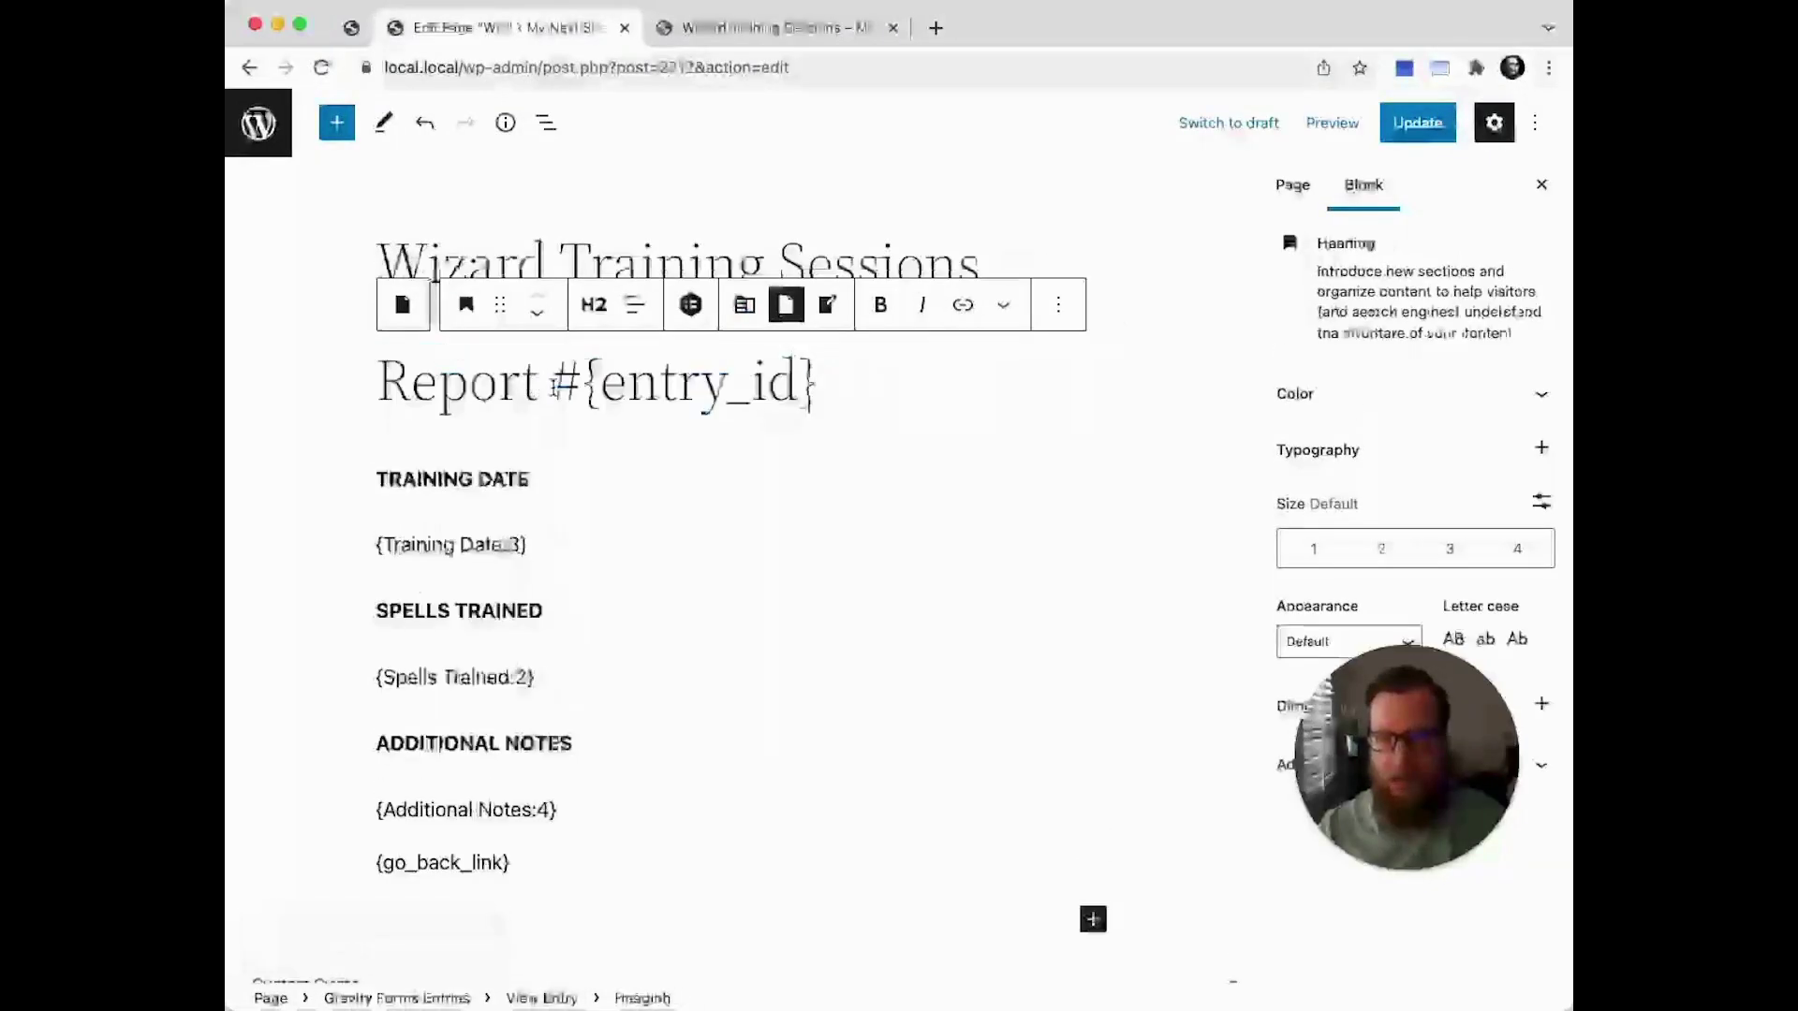
left_click(1406, 141)
Reload the live entry page to see Report #2951 as a large heading above the fields
left_click(794, 37)
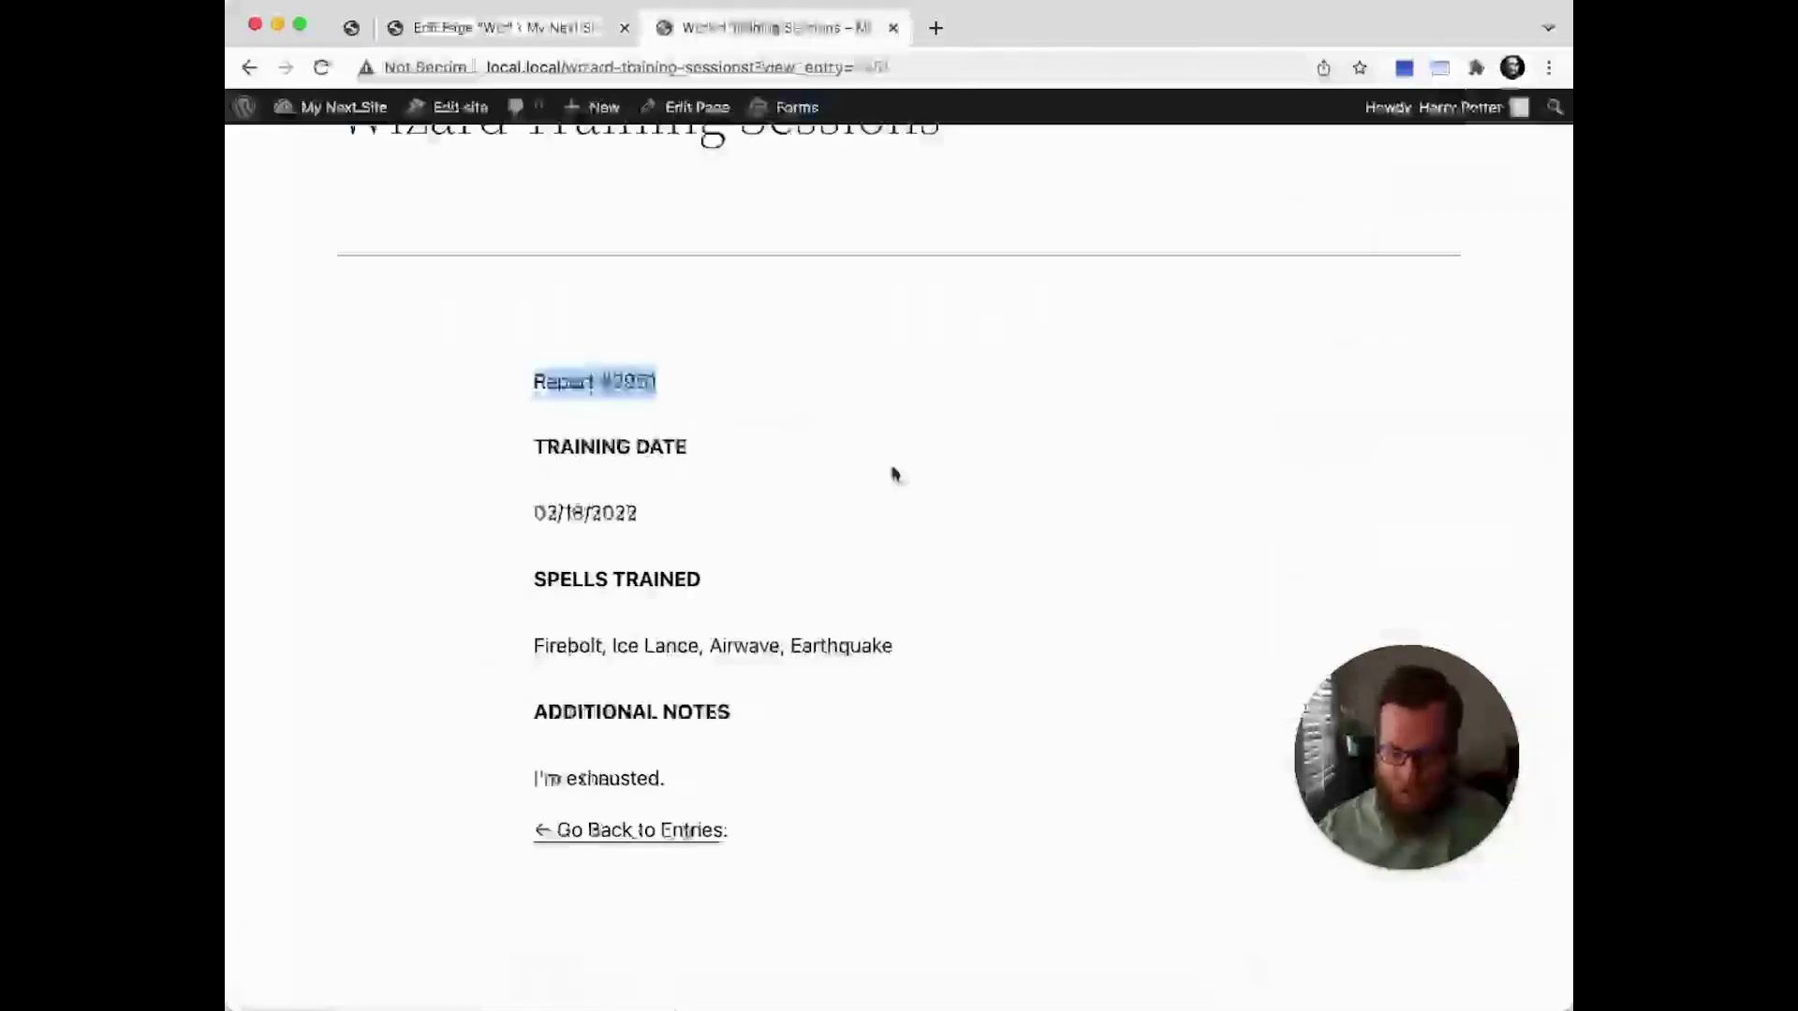
key("super+r")
scroll(911, 599, "down", 3)
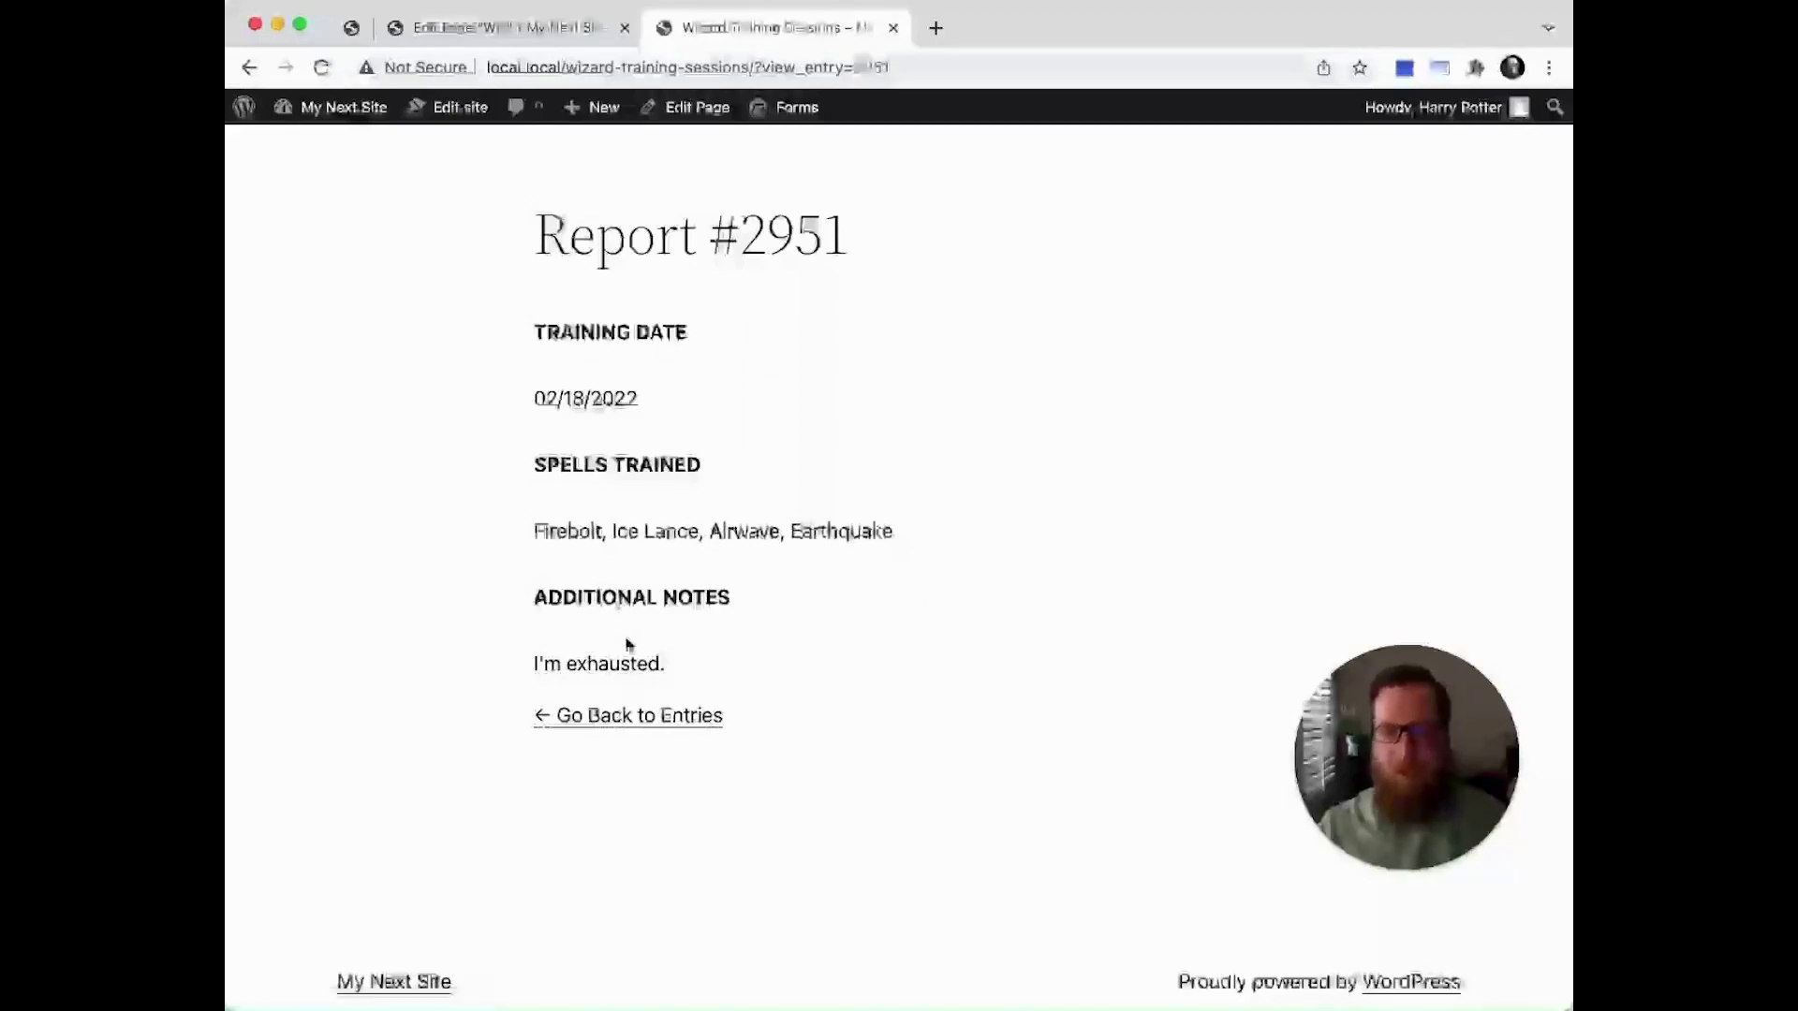
Go back to the entries list and open entry 2951 for editing
left_click(602, 724)
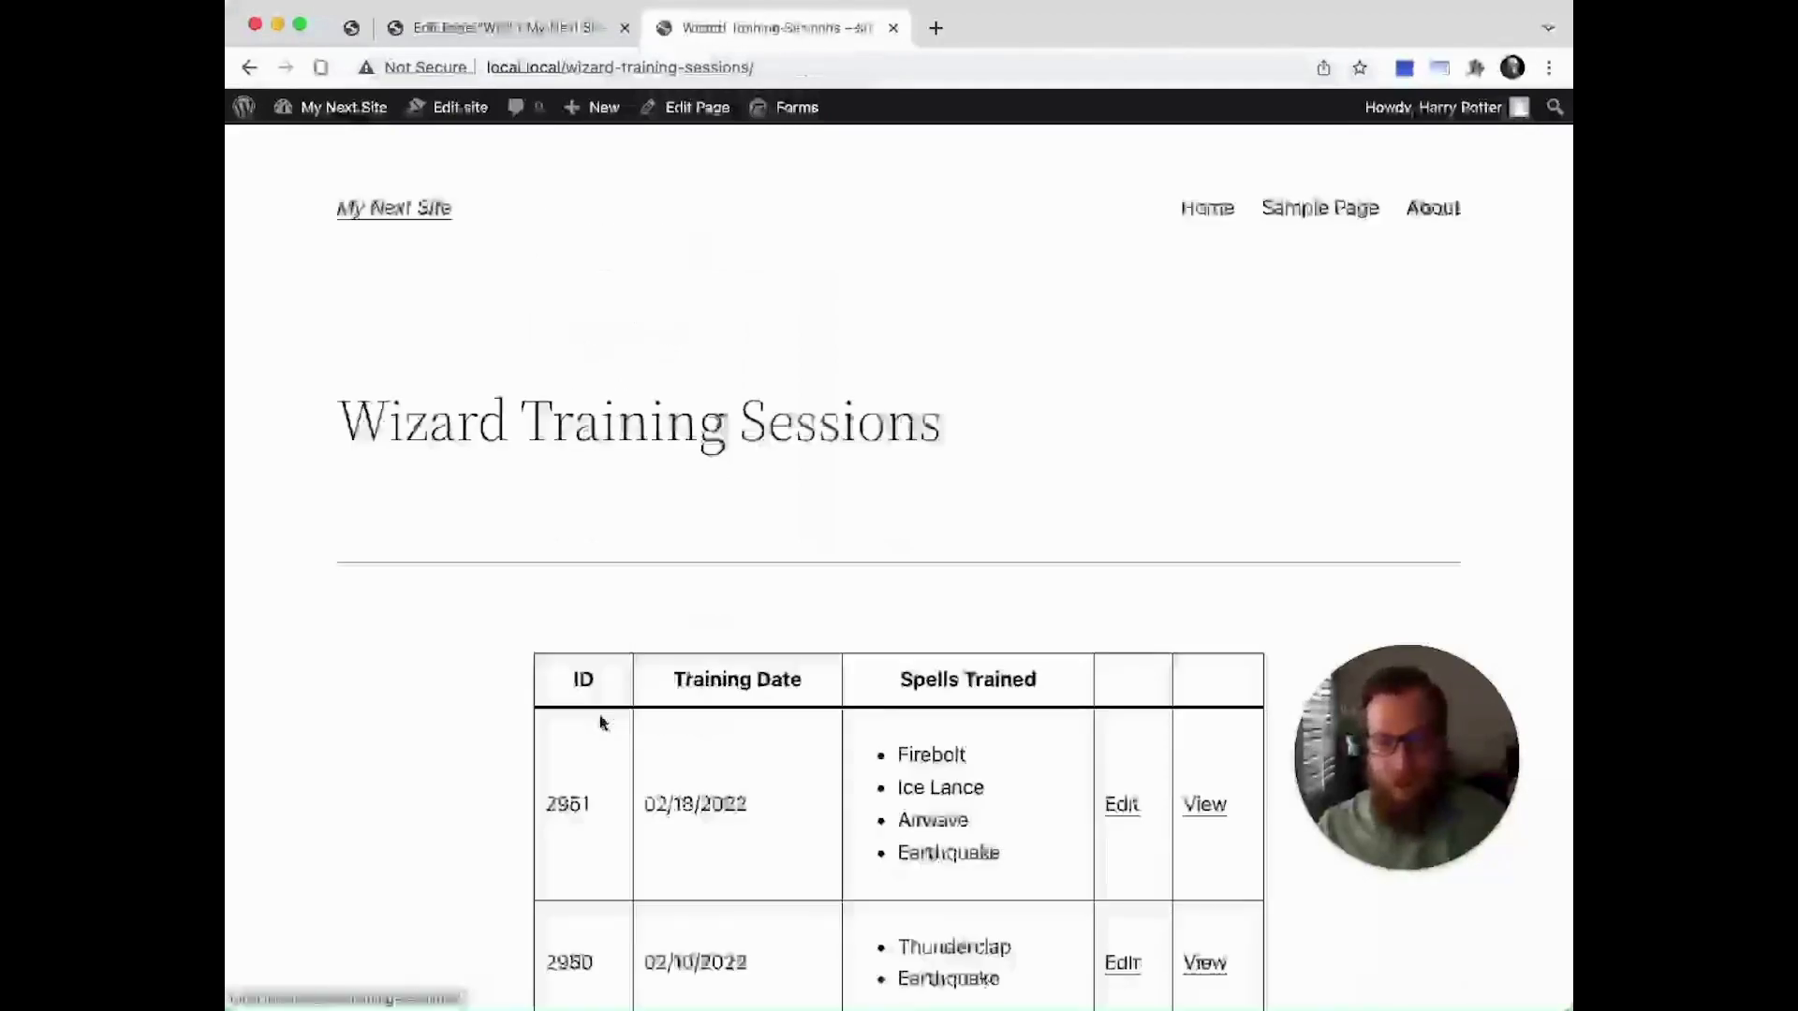
scroll(1211, 562, "down", 4)
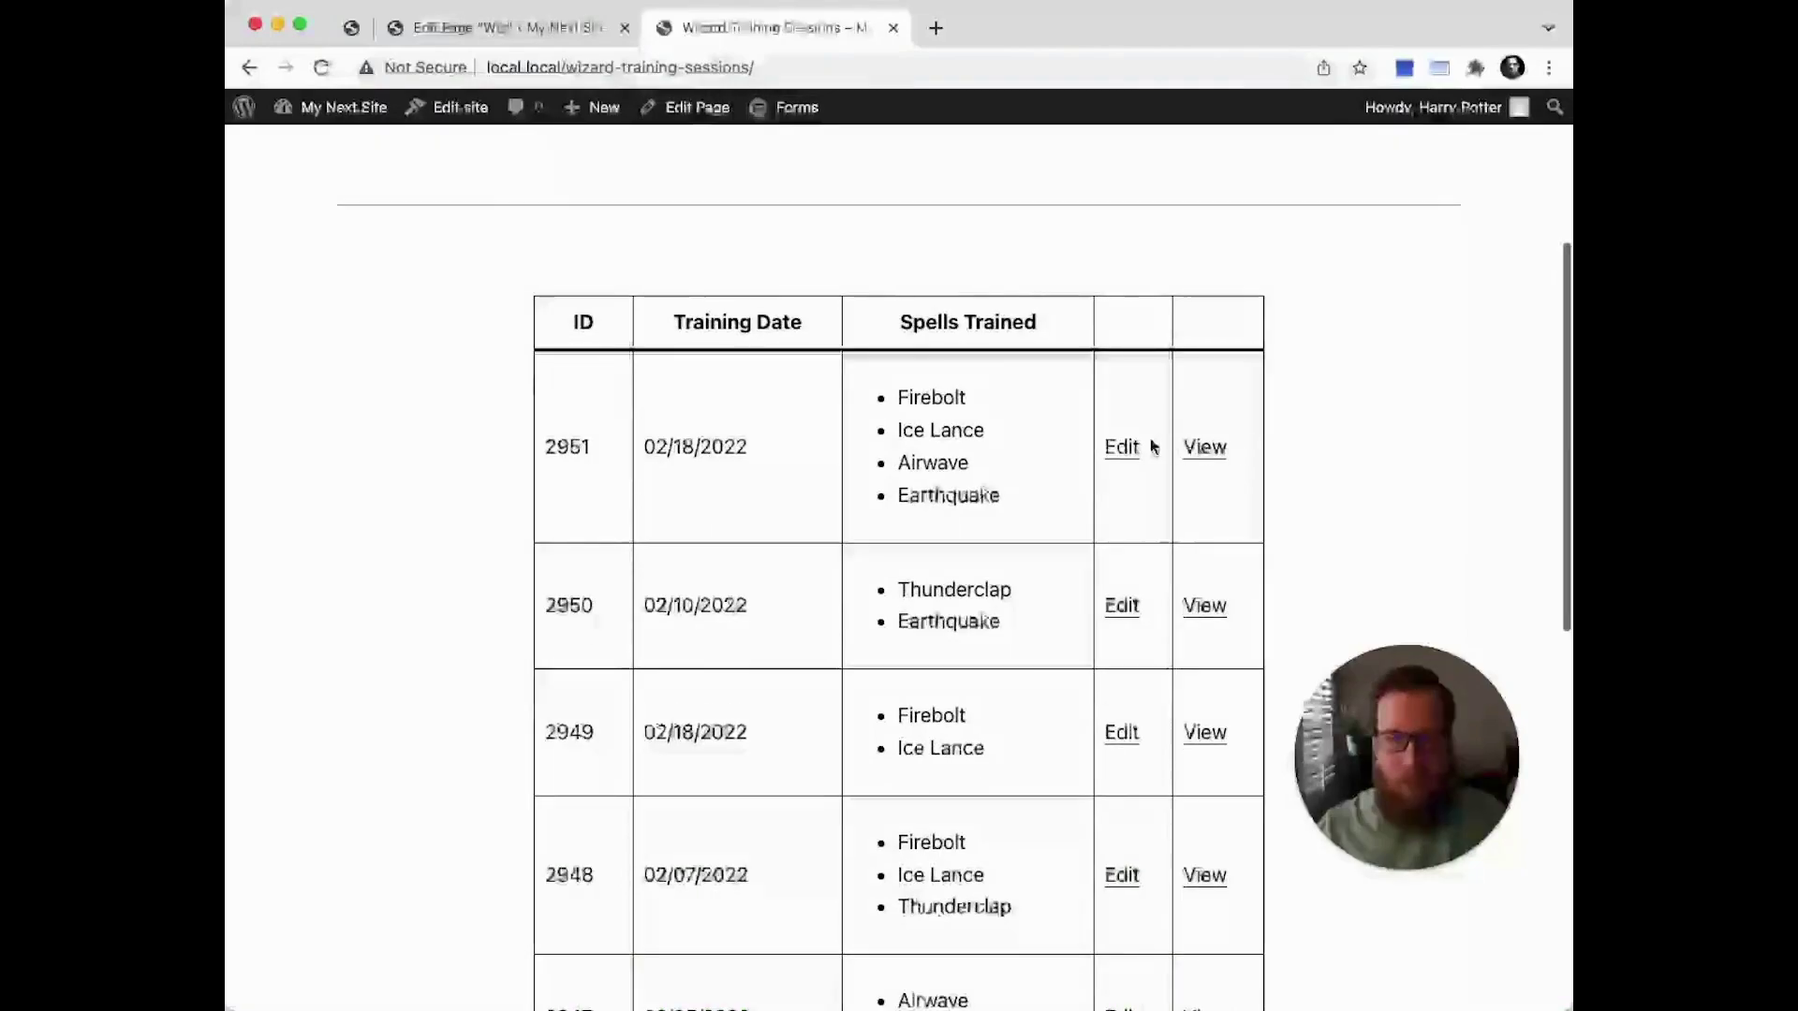
left_click(1128, 448)
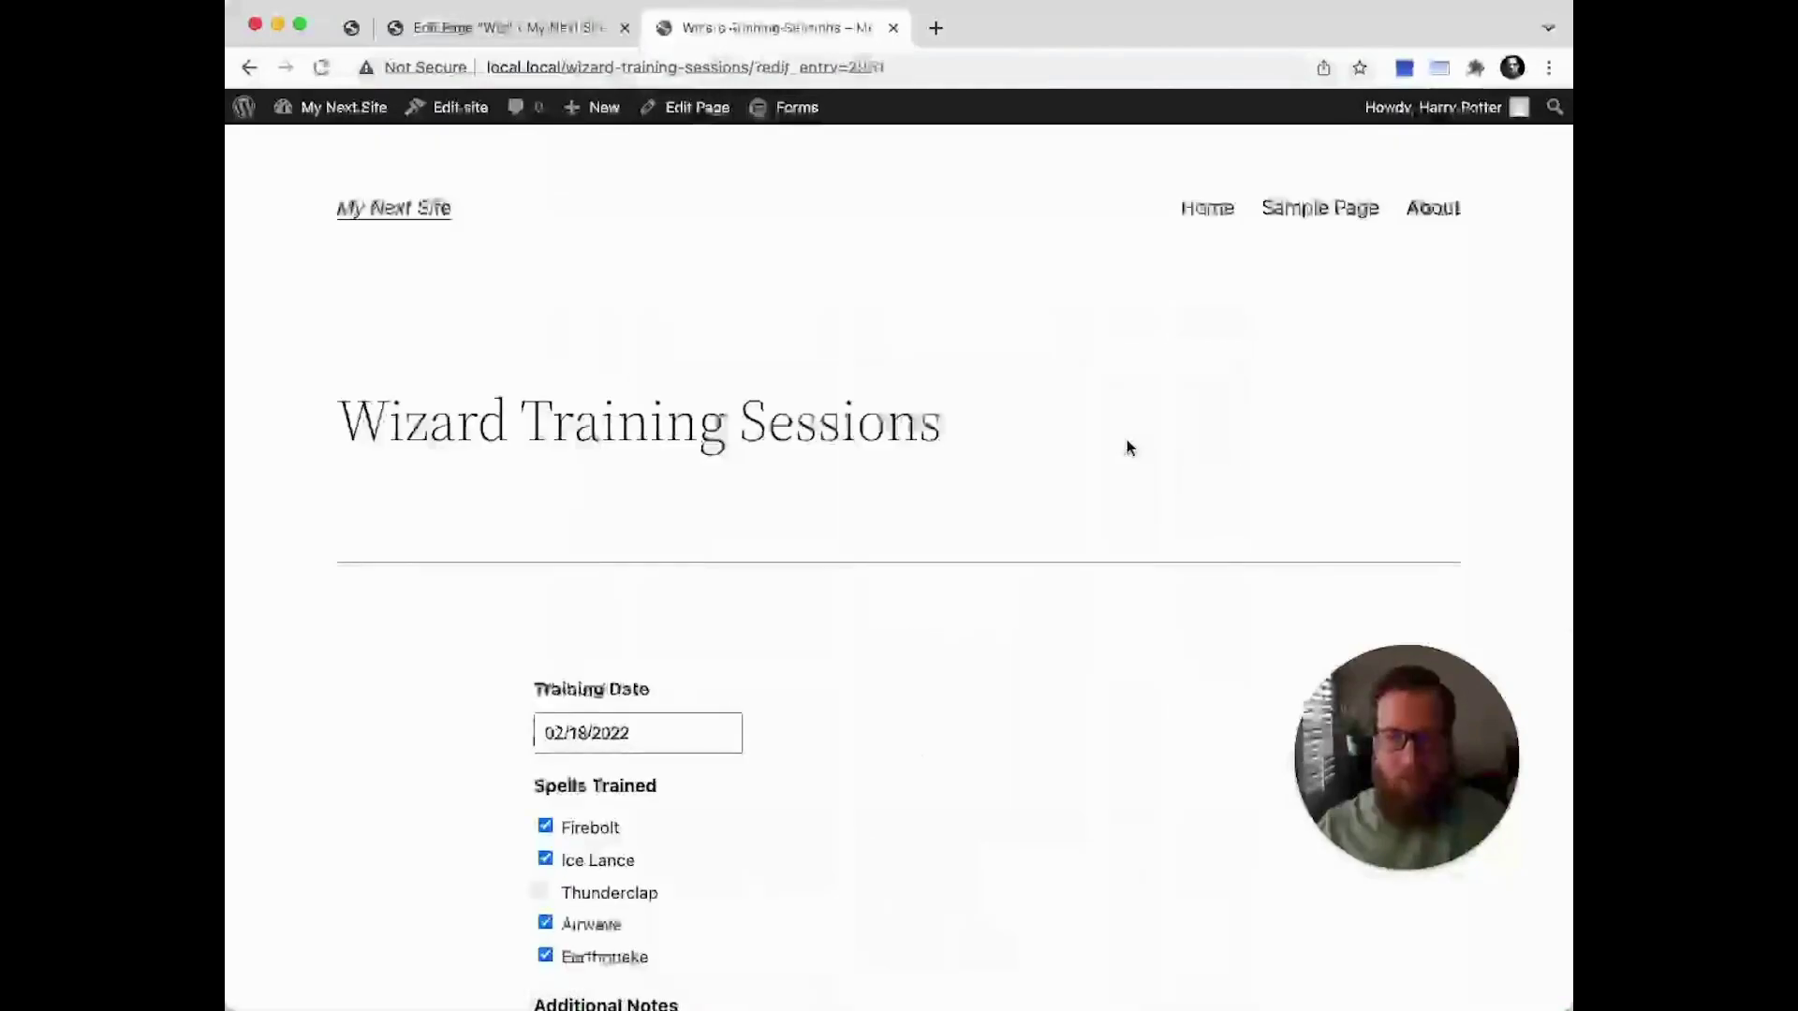
scroll(1128, 447, "down", 6)
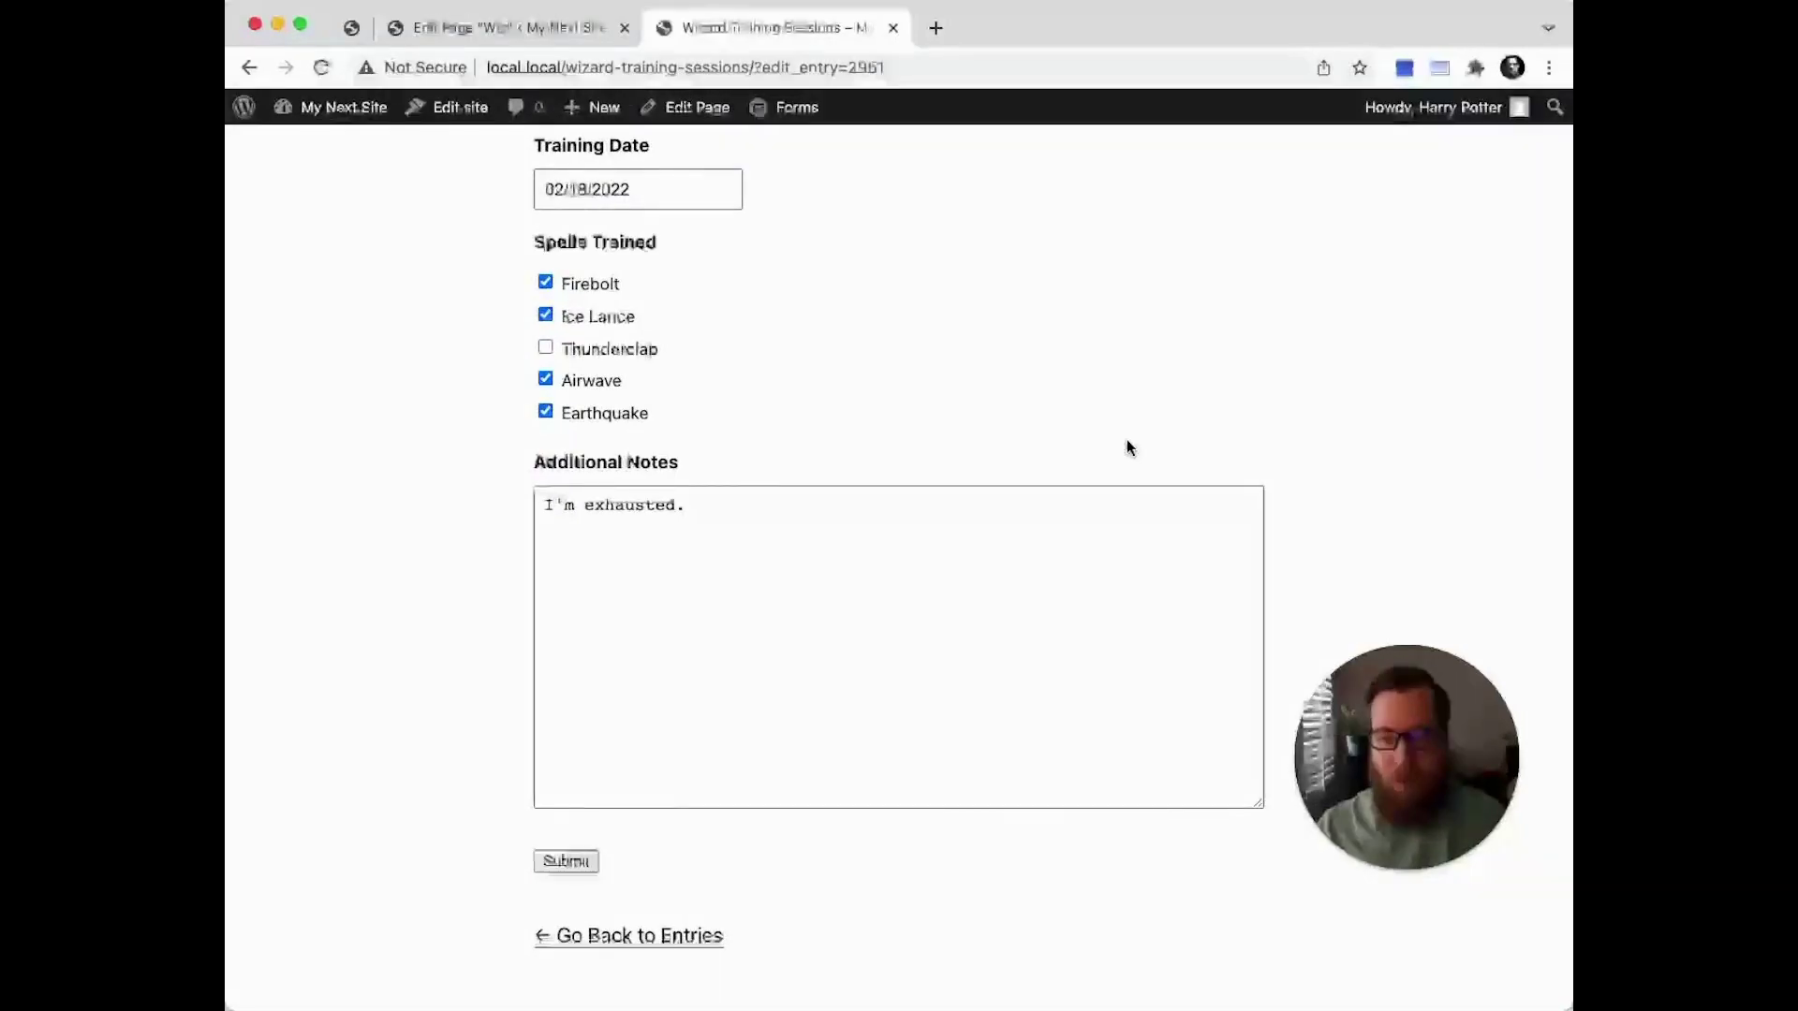
scroll(1128, 448, "up", 2)
Set entry 2951's training date to 02/09/2022, untick Earthquake, and submit
left_click(640, 273)
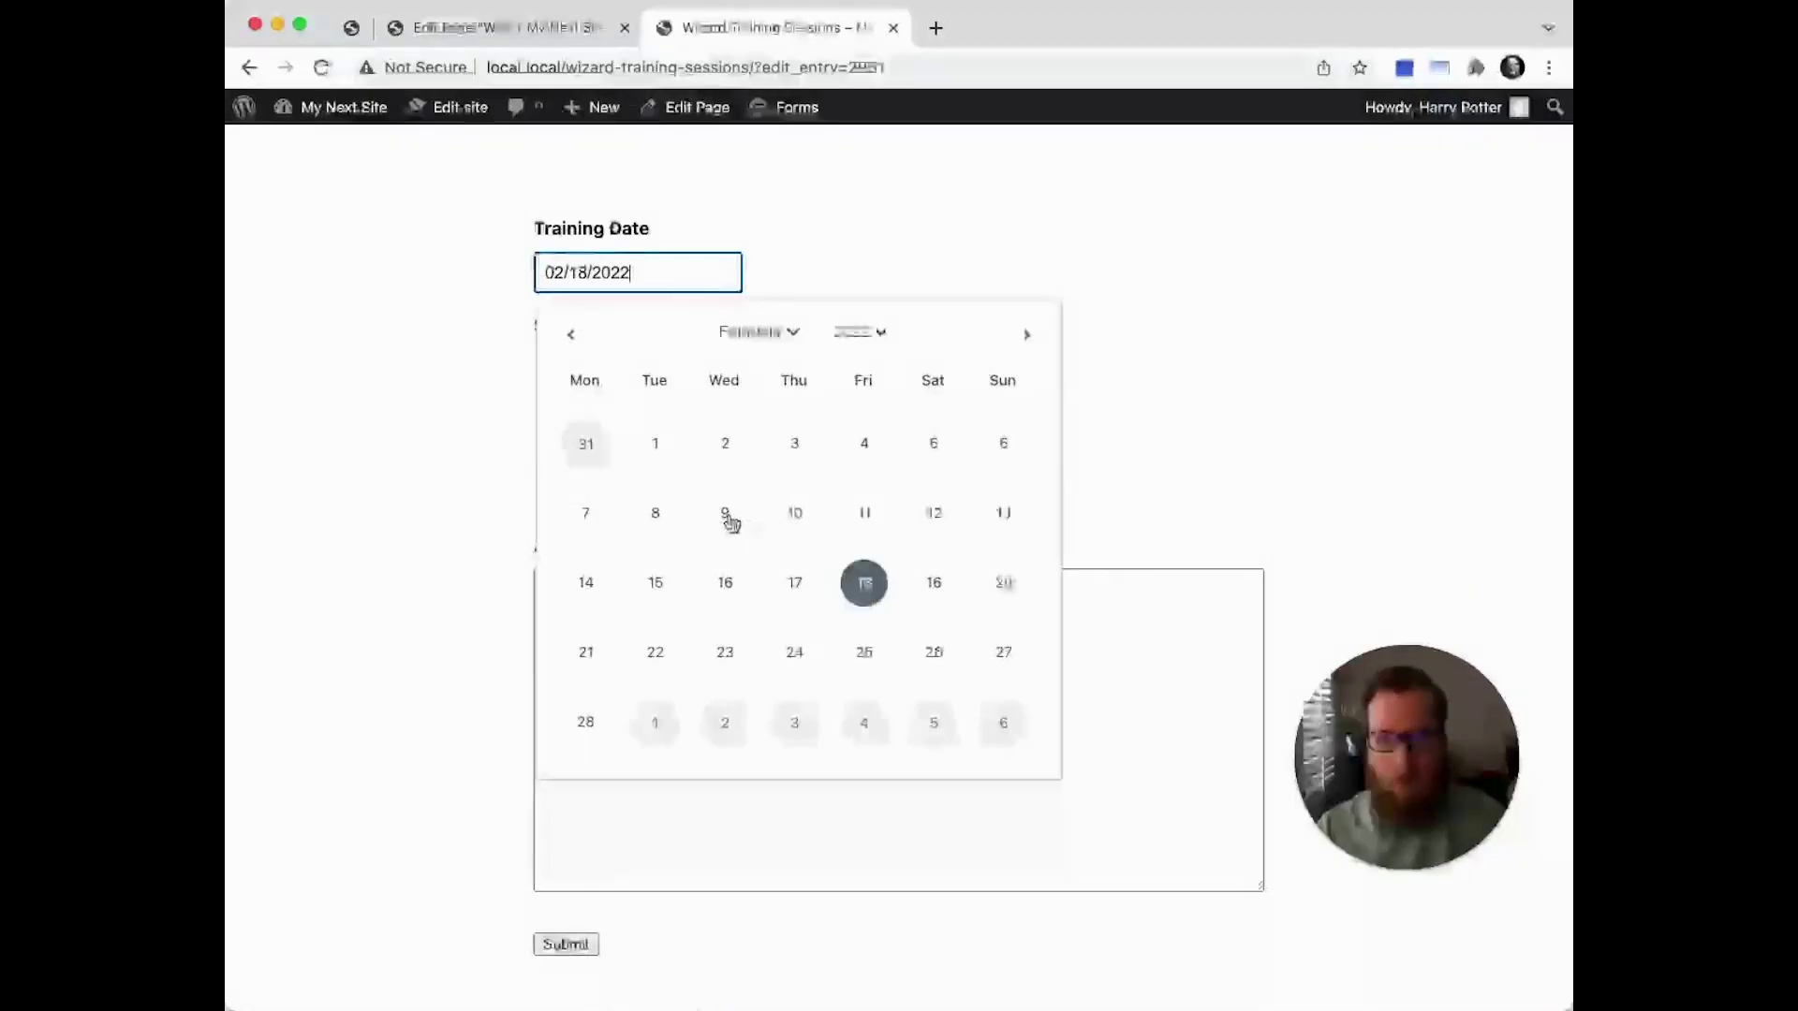
left_click(725, 513)
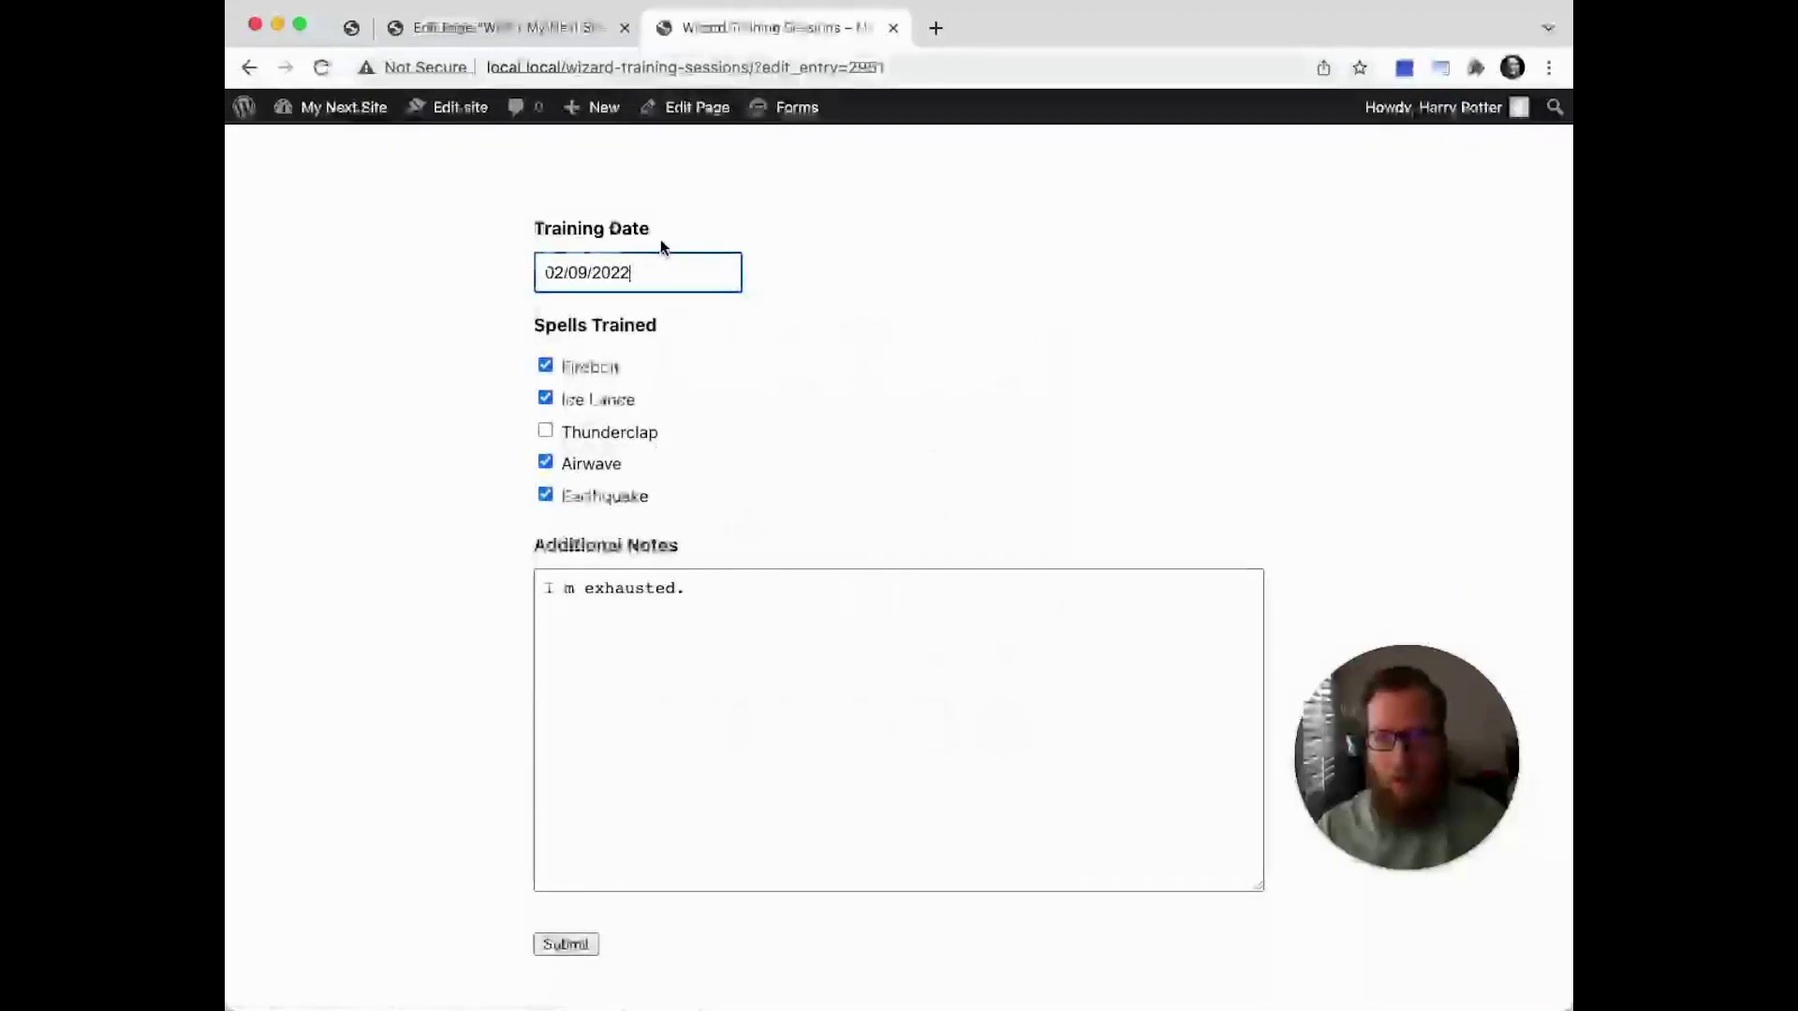
left_click(578, 496)
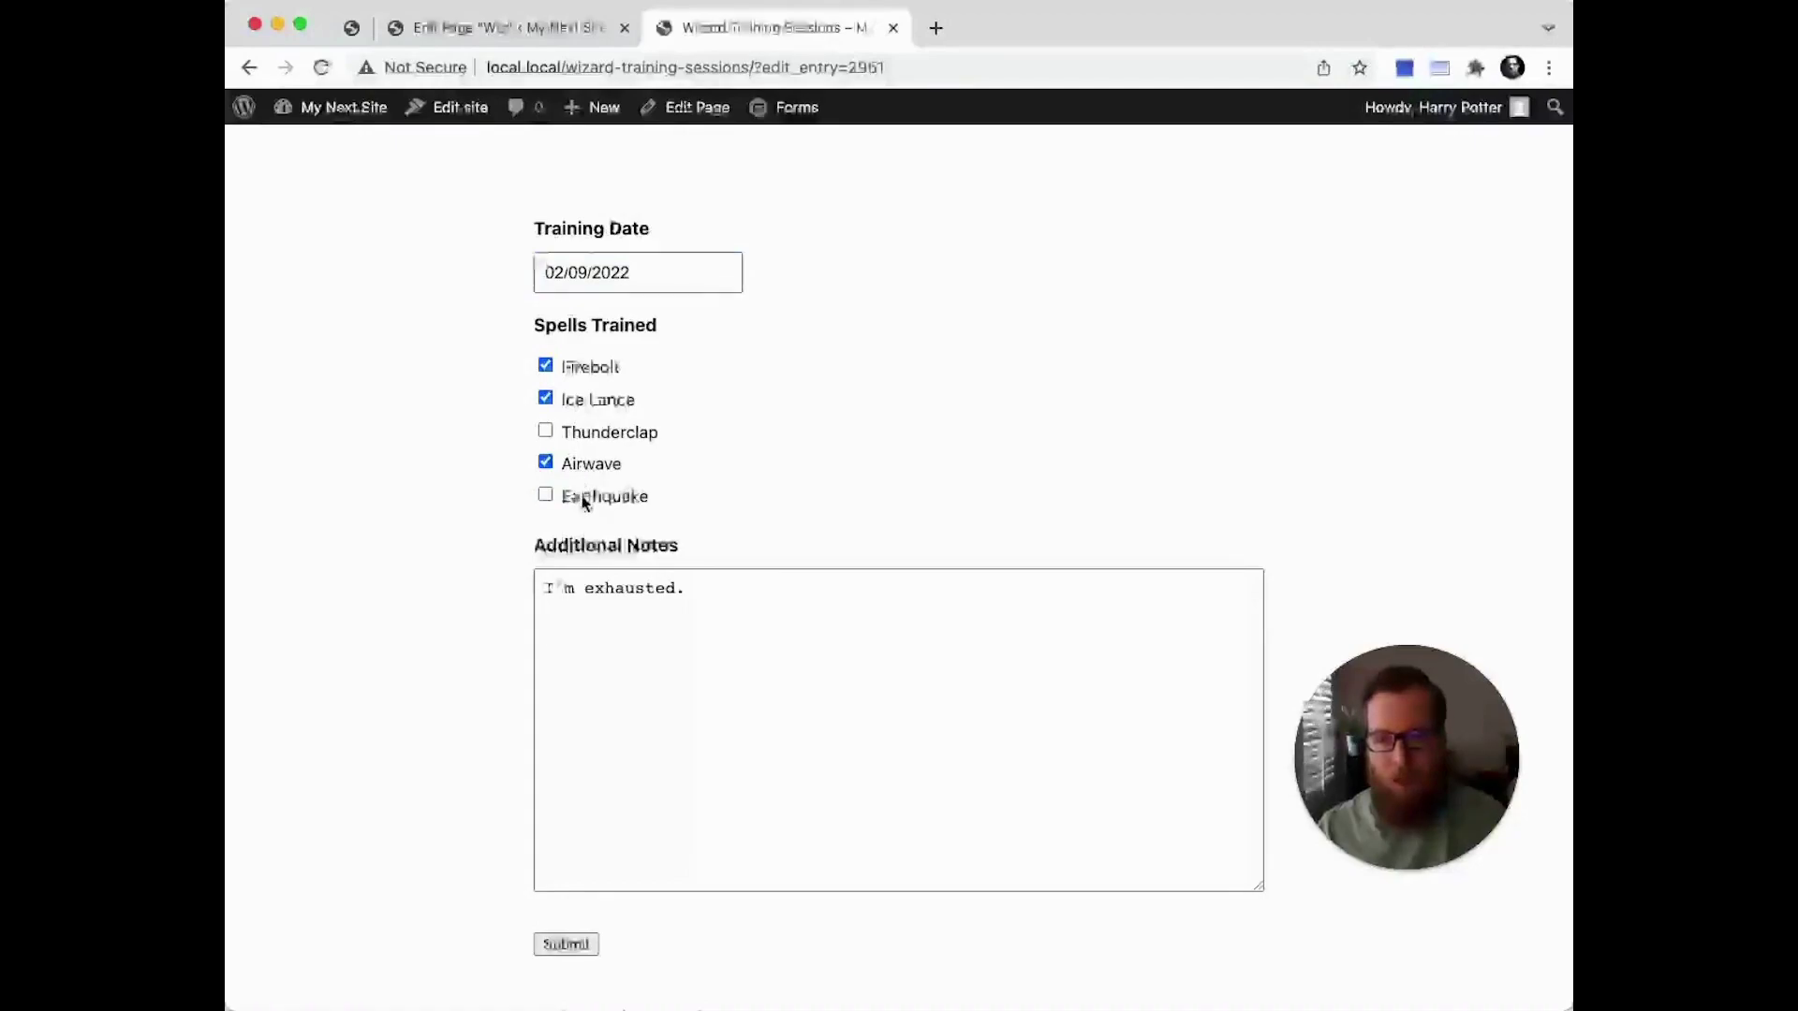
scroll(576, 626, "down", 1)
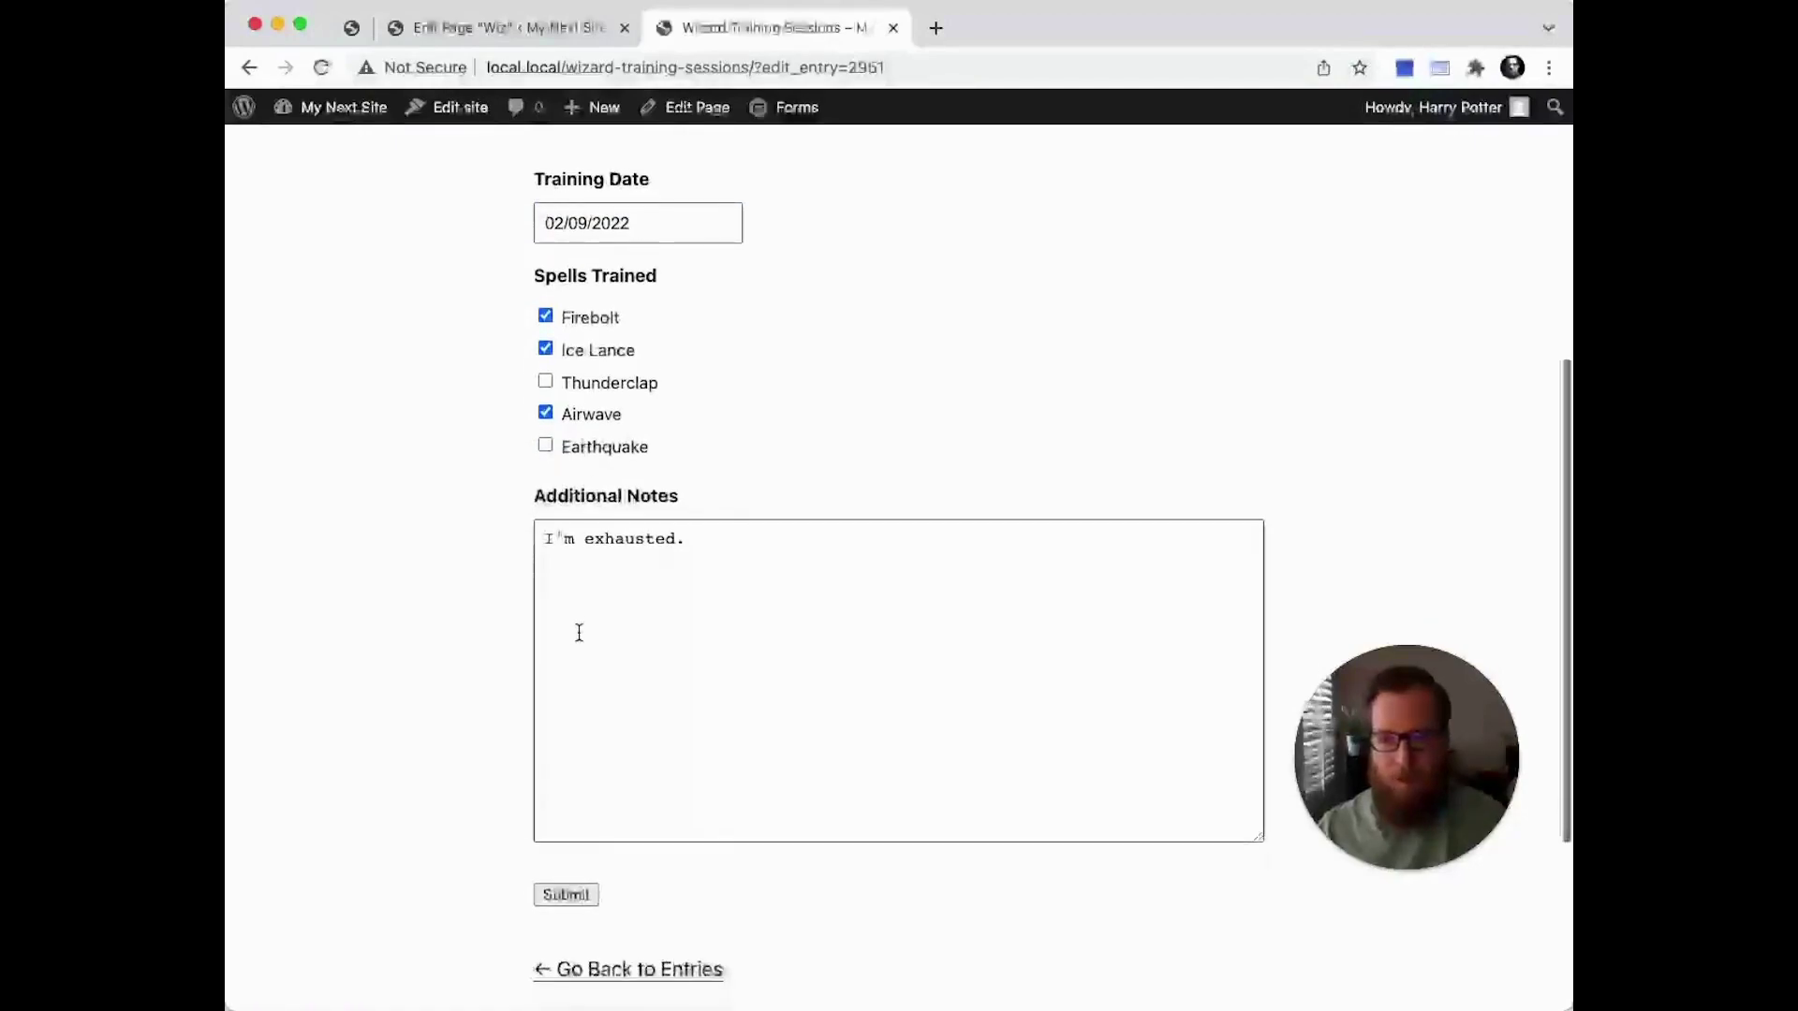
left_click(574, 896)
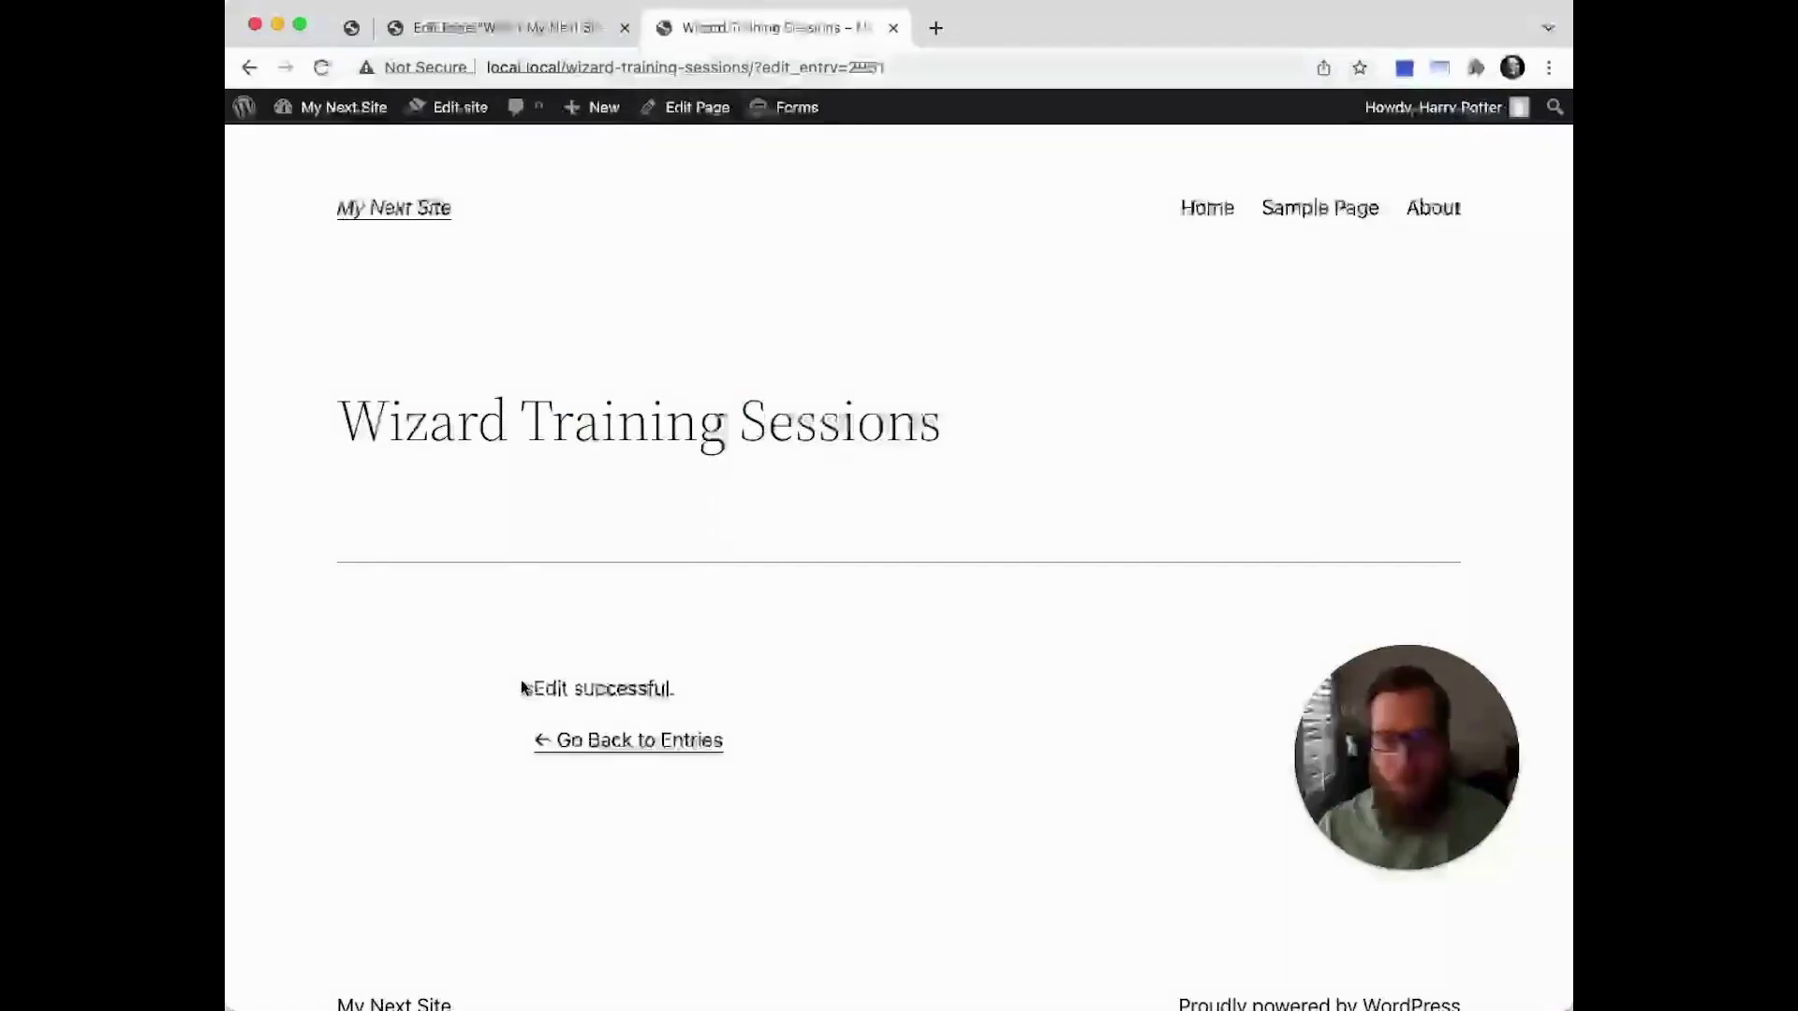
Return to the entries list and check the updated date and spells for 2951
left_click(618, 744)
scroll(875, 680, "down", 4)
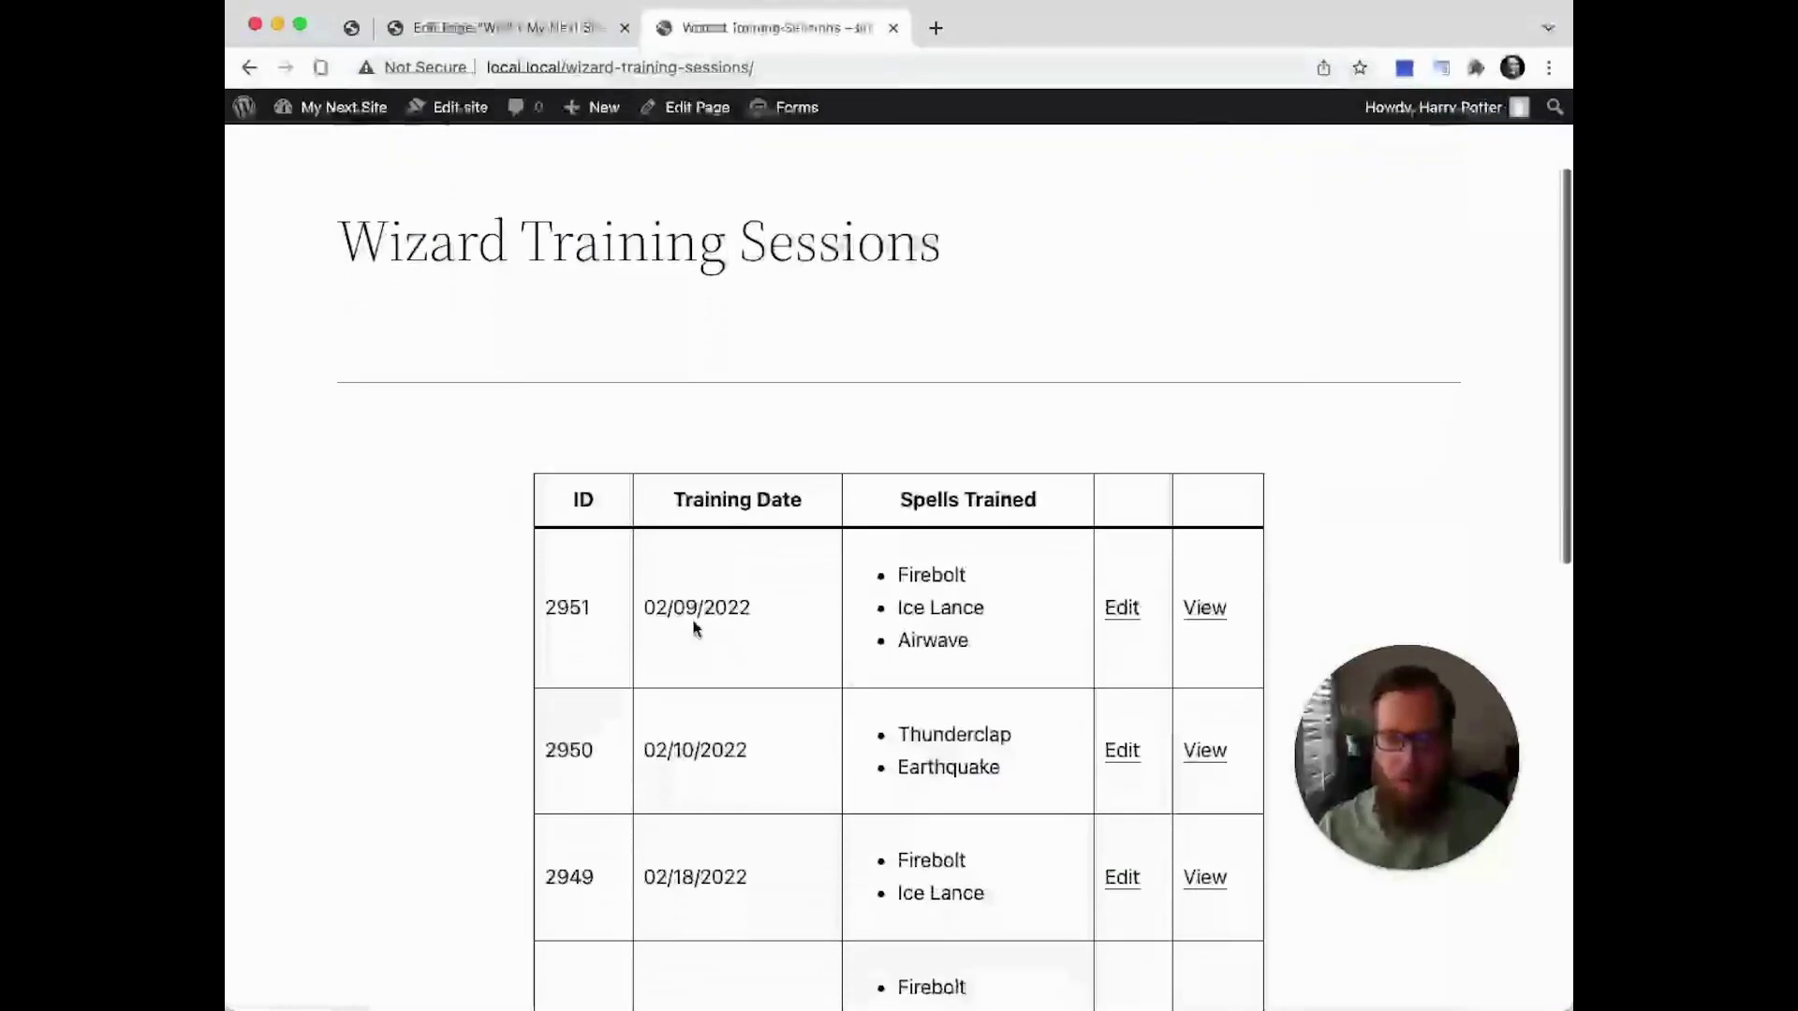
left_click_drag(654, 609, 772, 619)
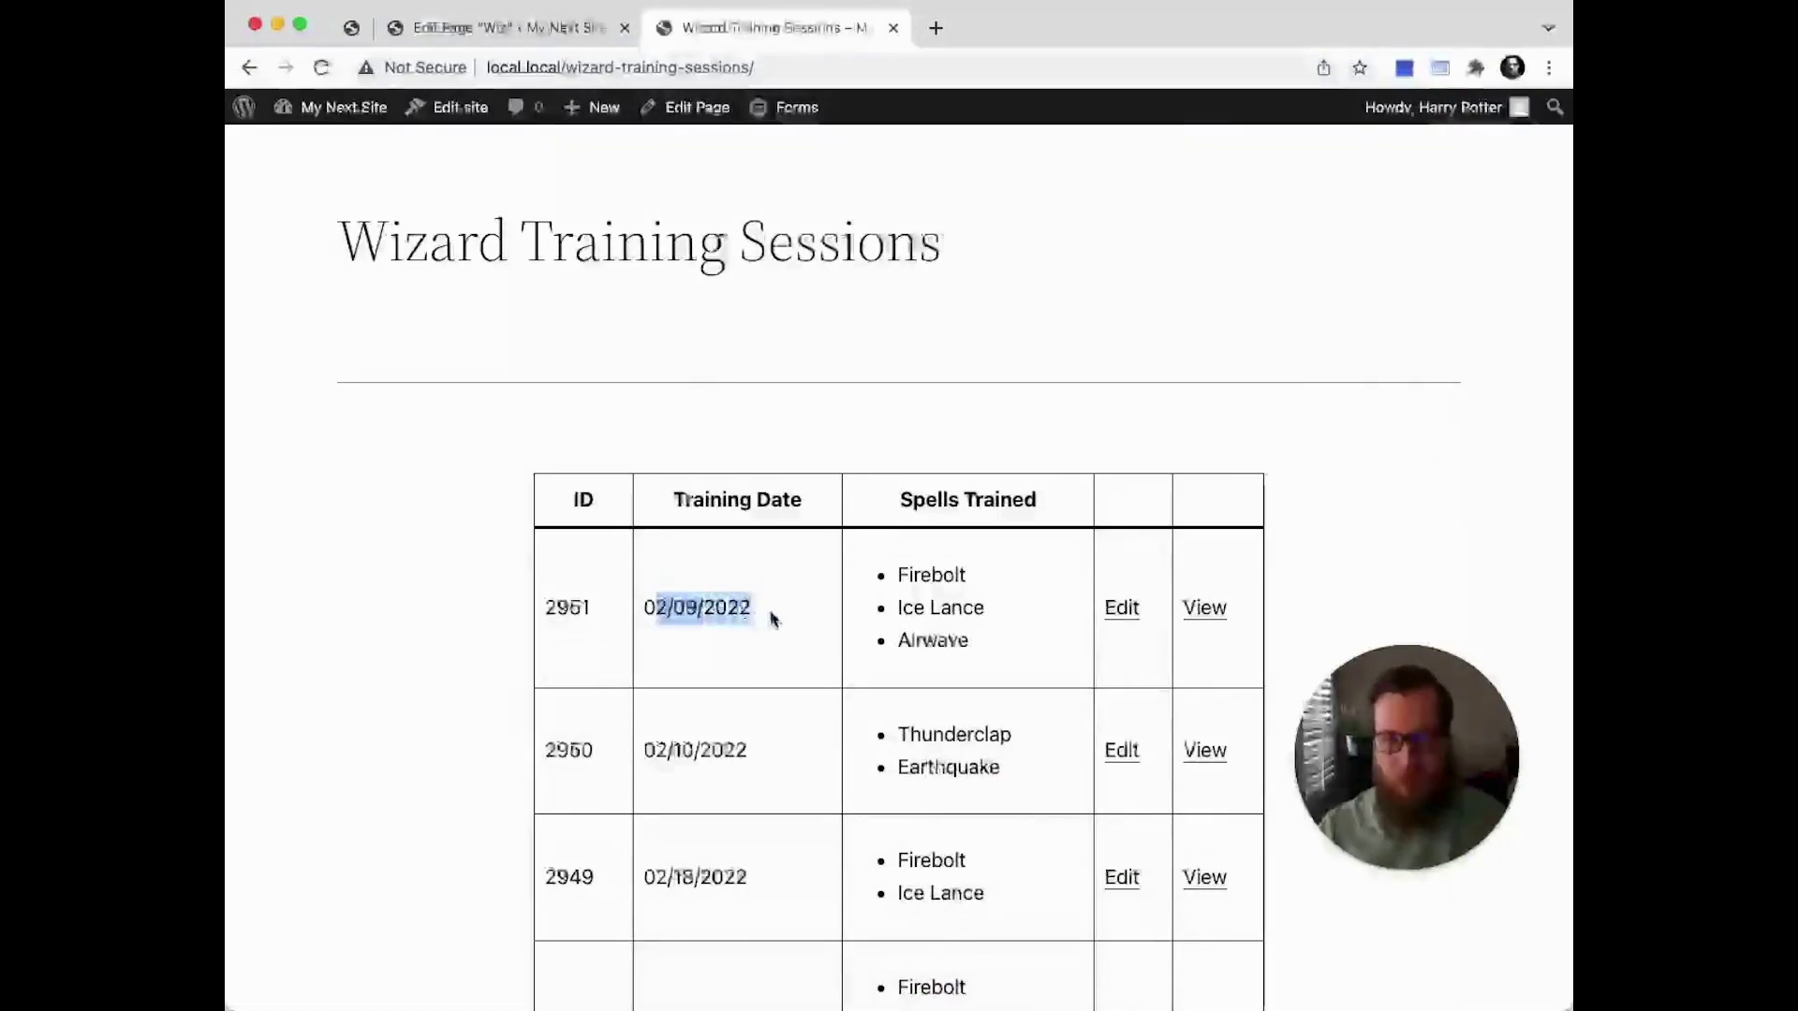
left_click(772, 618)
left_click_drag(923, 599, 952, 642)
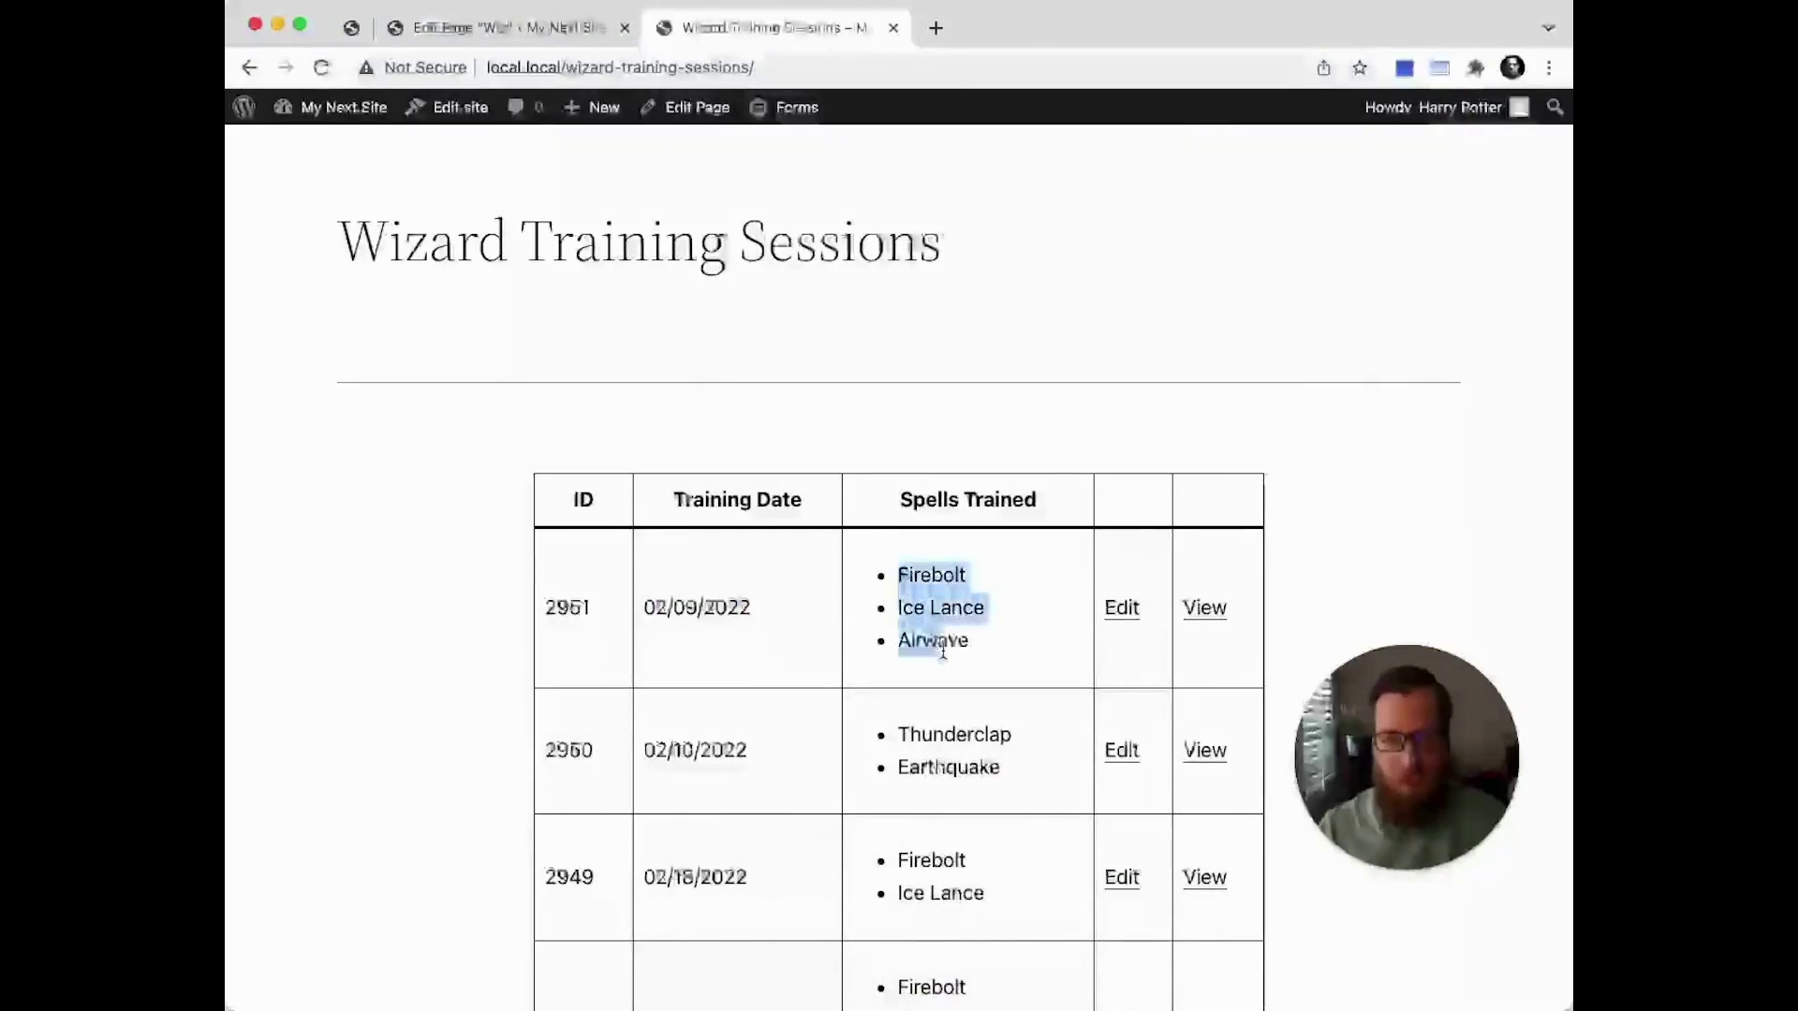
left_click(999, 639)
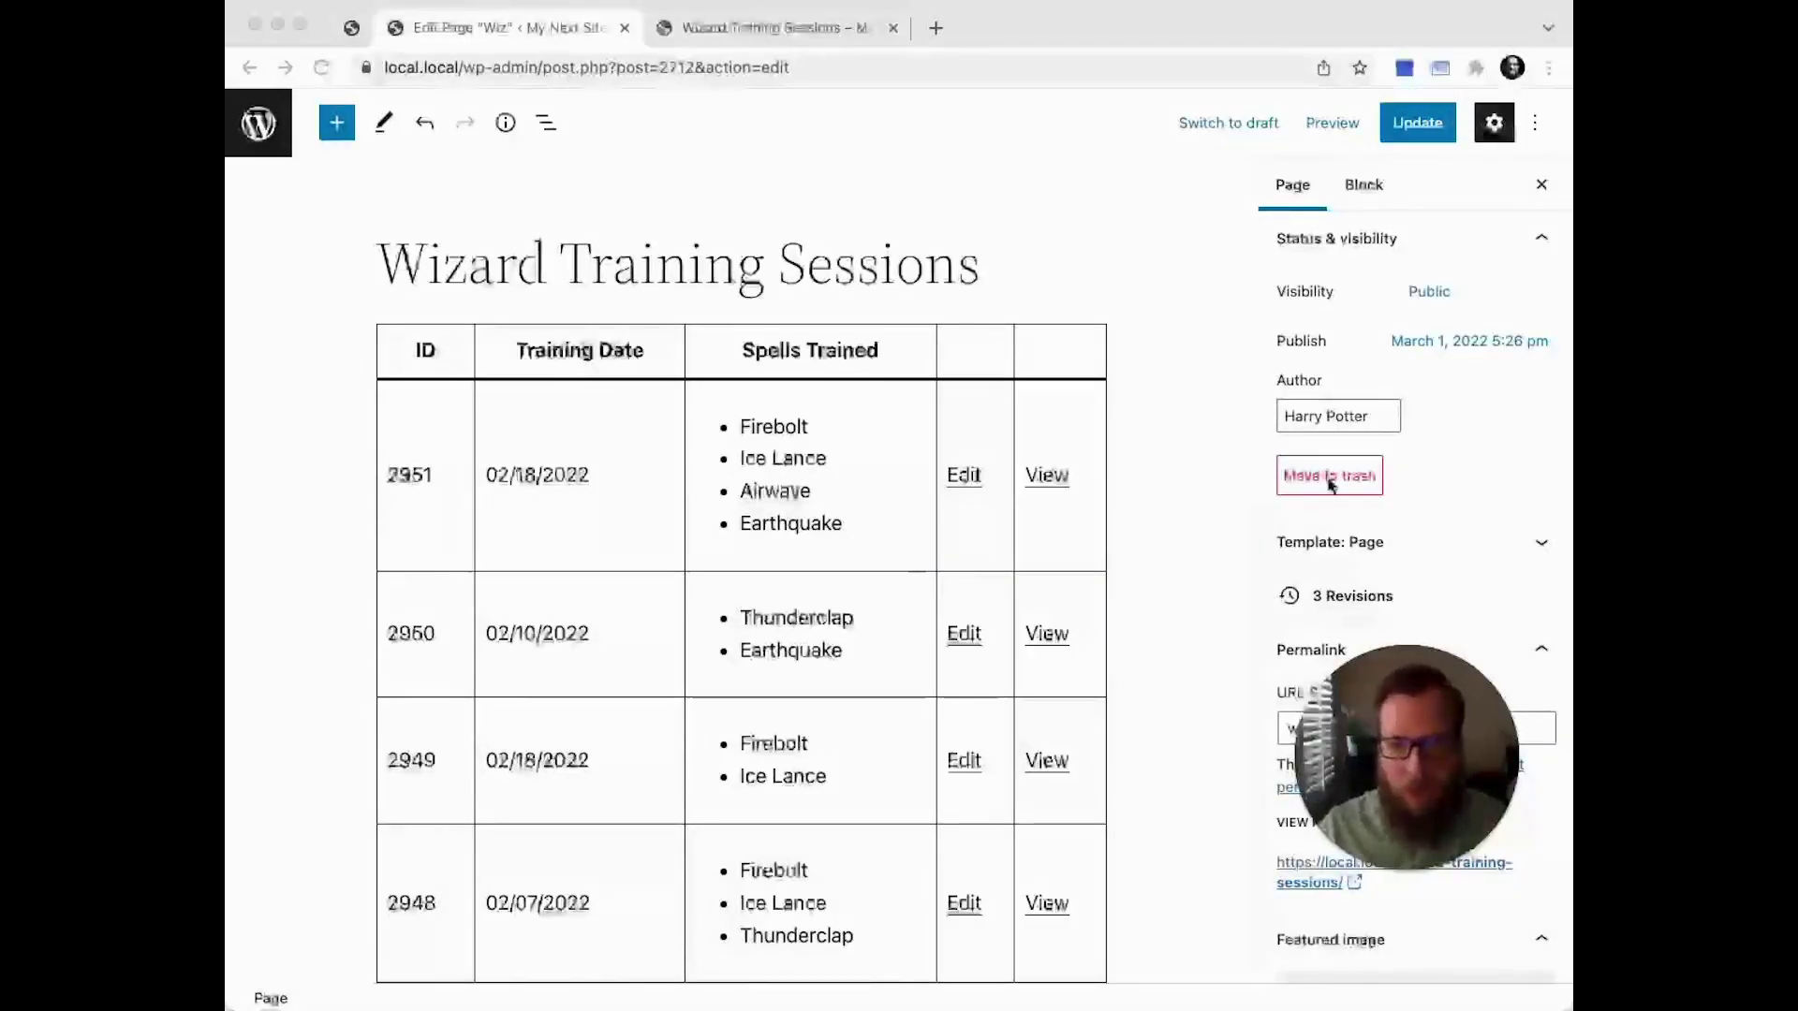
Select the parent Gravity Forms Entries block and expand its Entry Query settings
key("super+Tab")
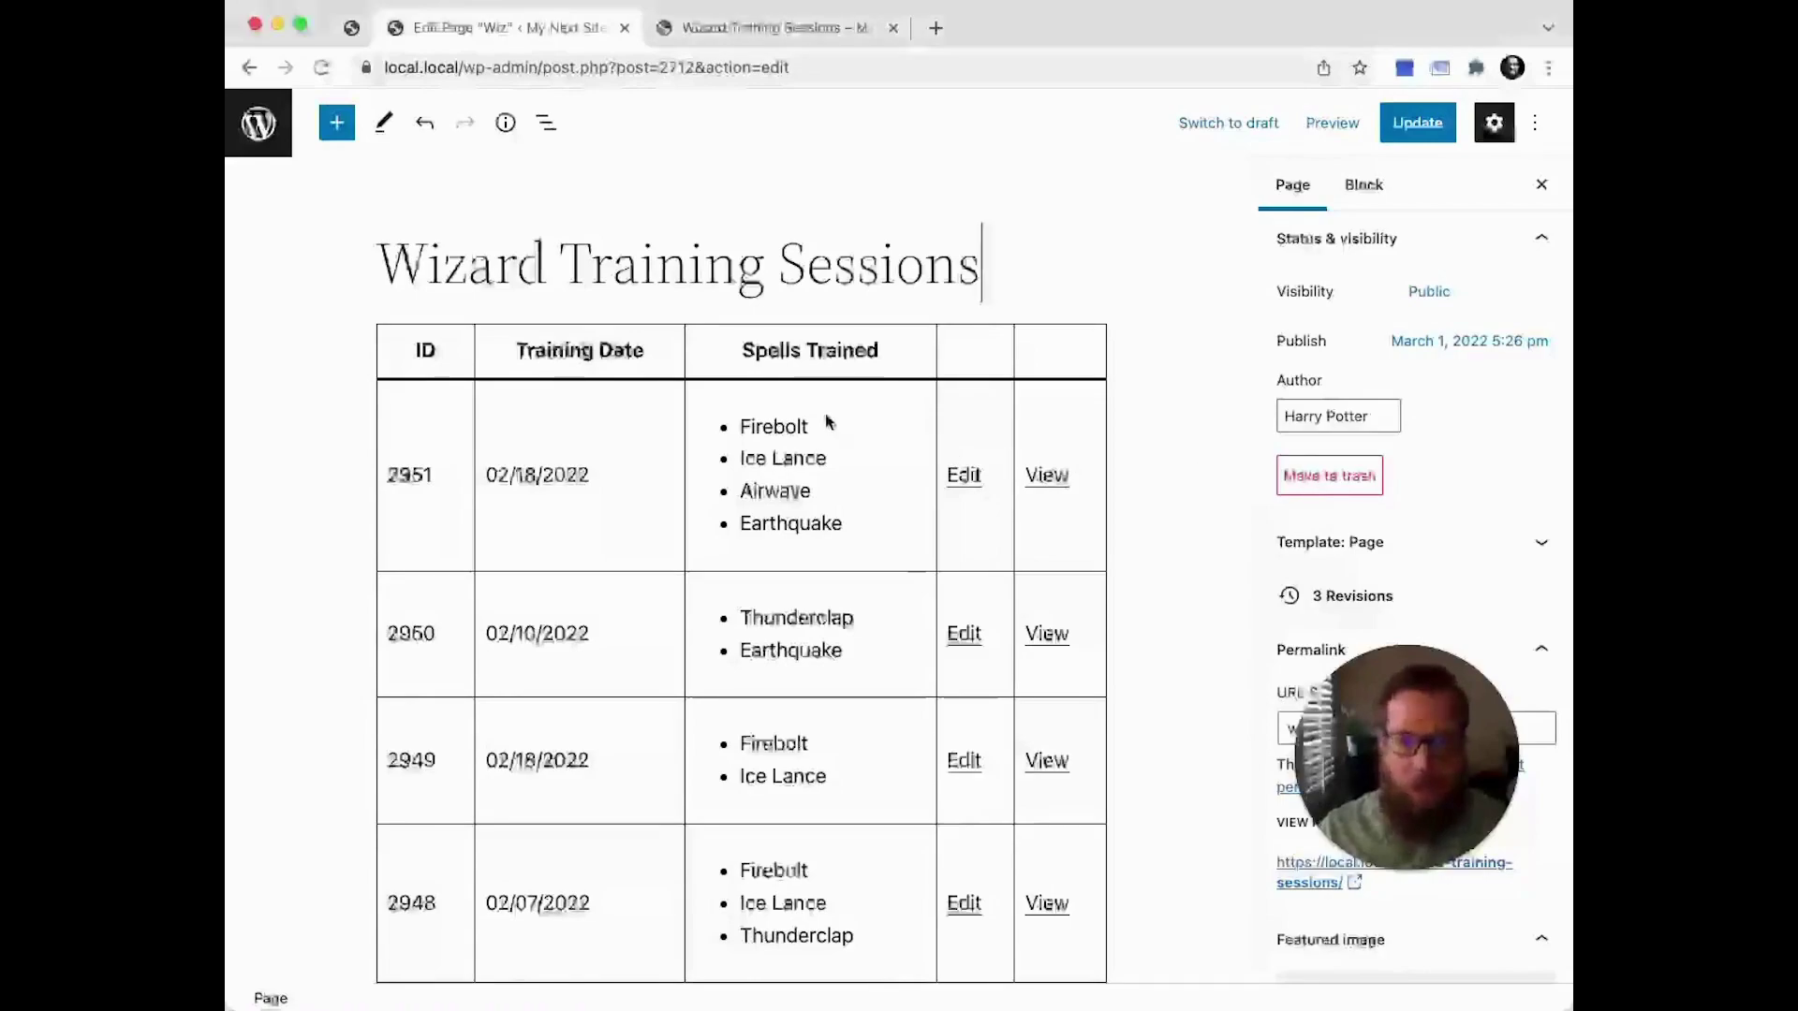
left_click(780, 418)
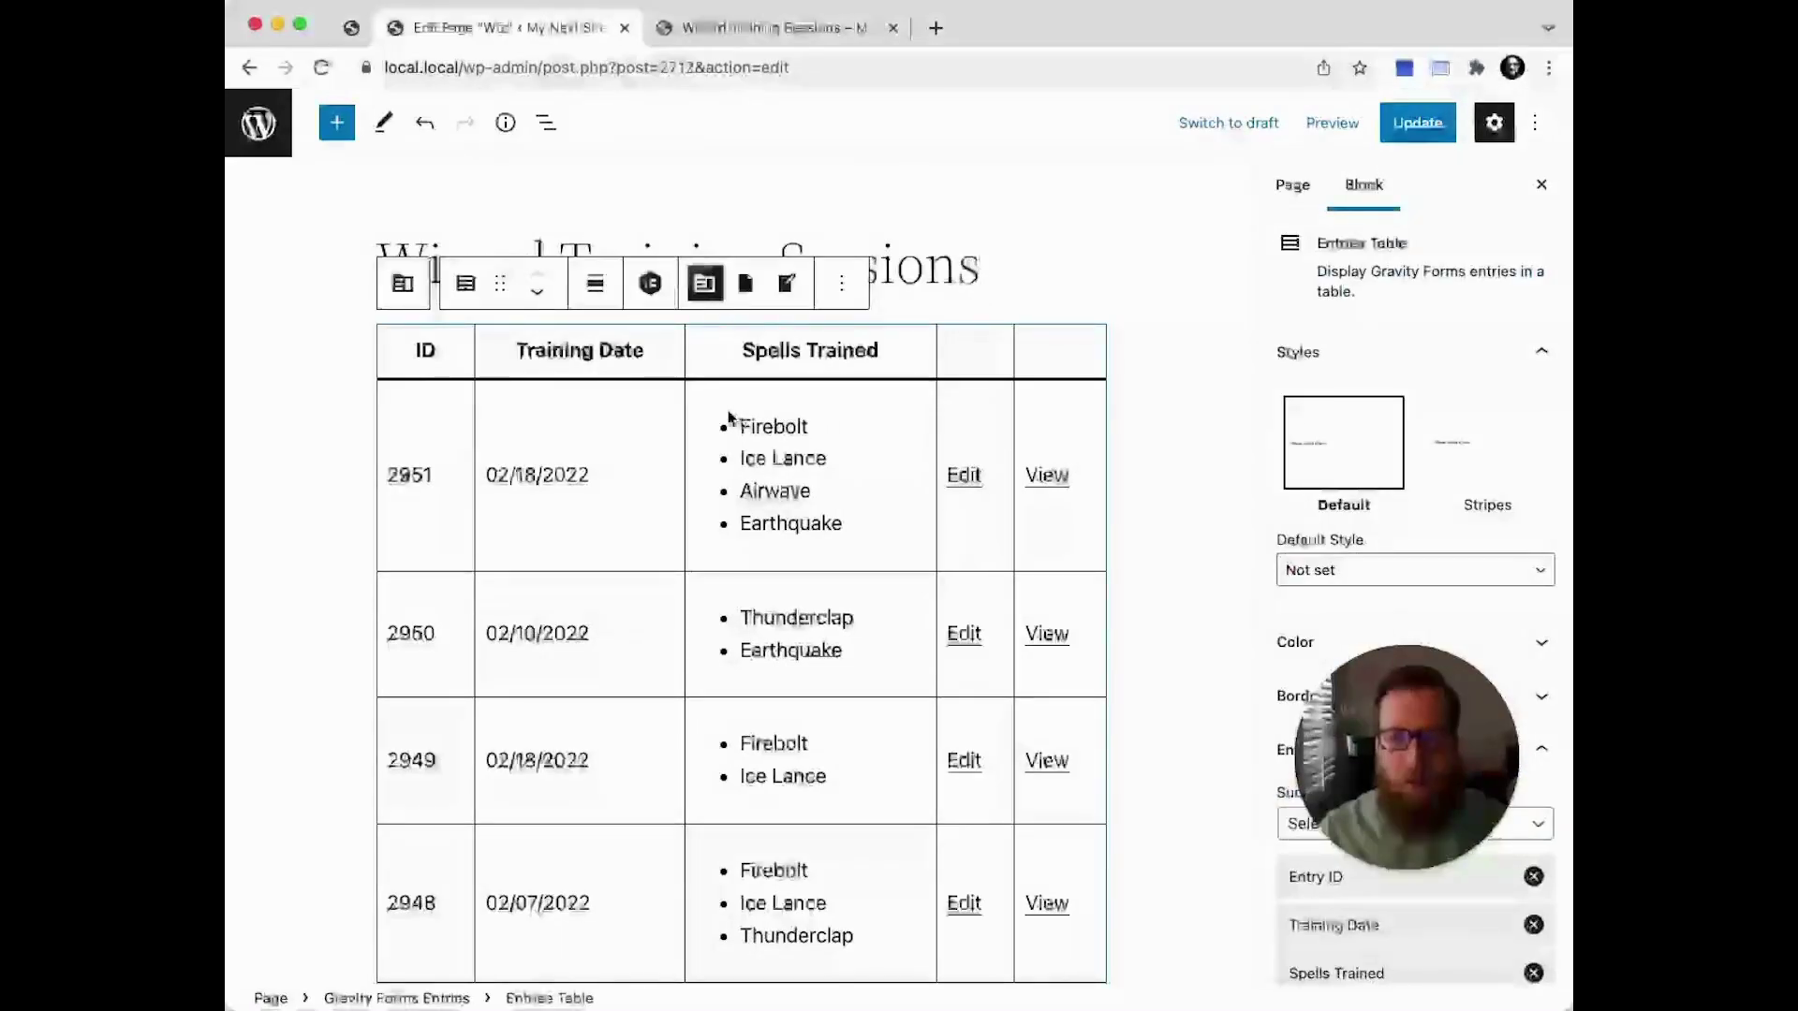
left_click(412, 295)
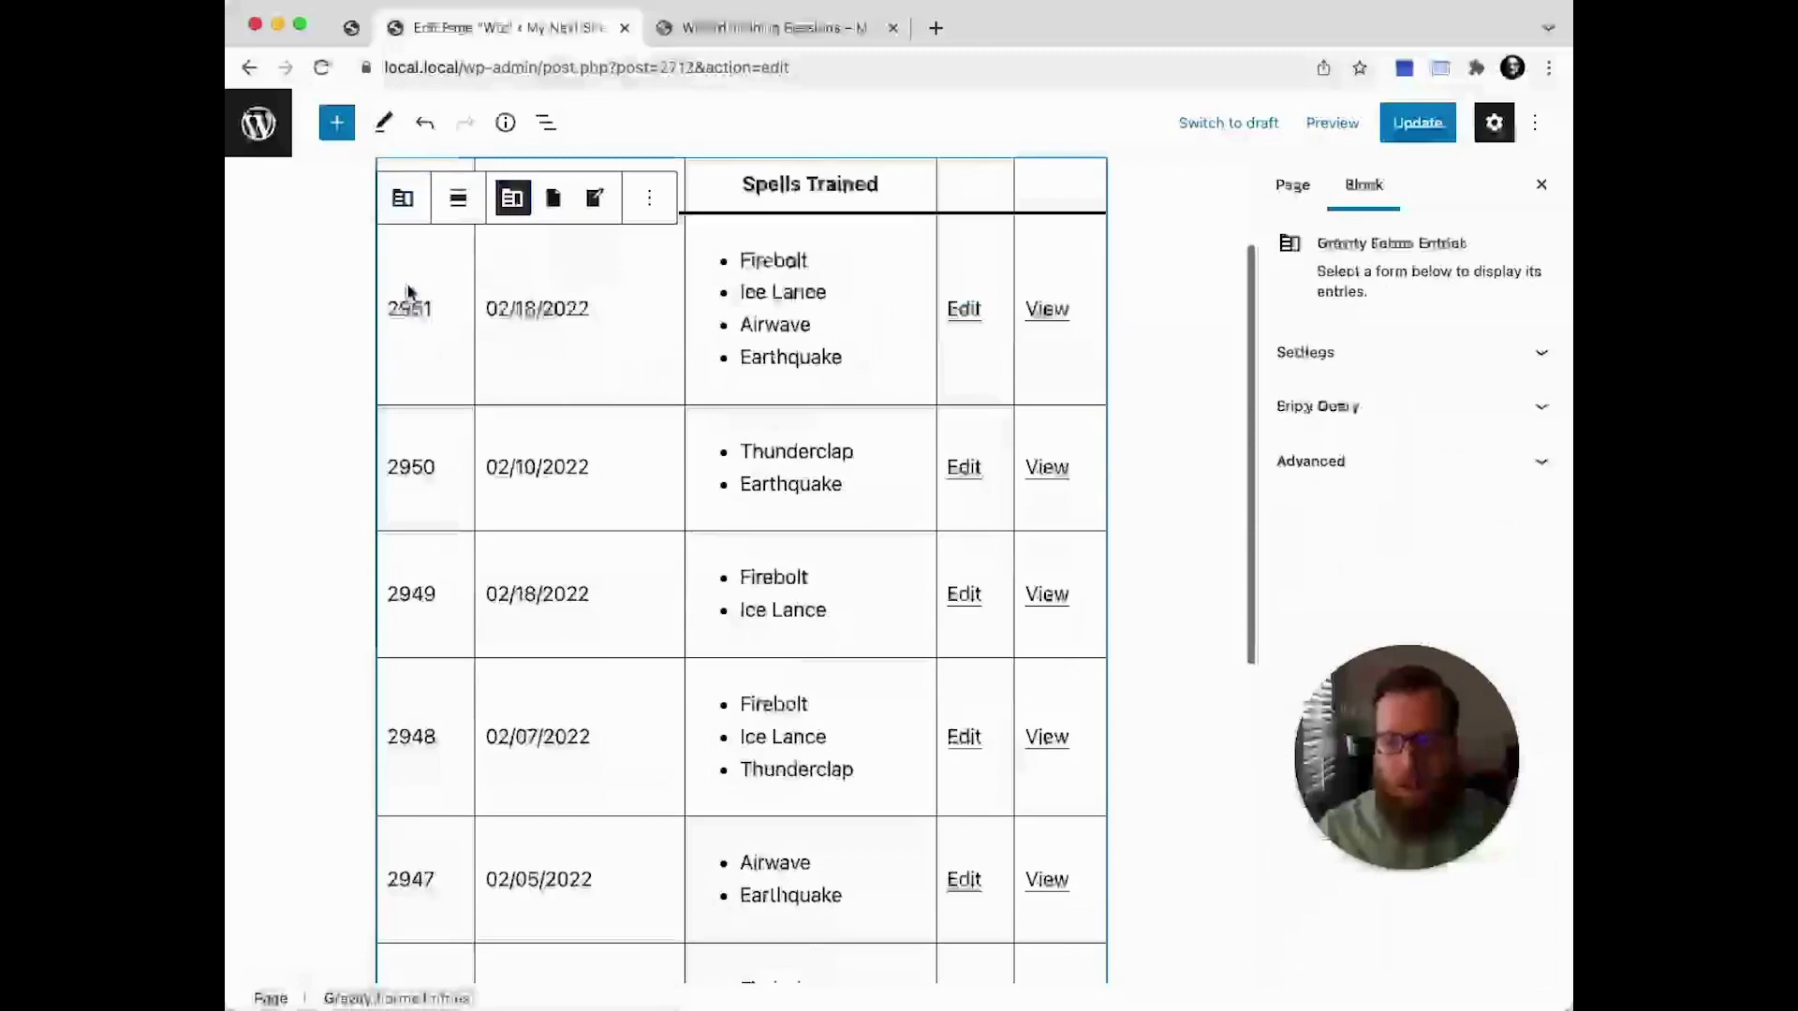
left_click(1371, 413)
left_click_drag(1387, 746, 379, 822)
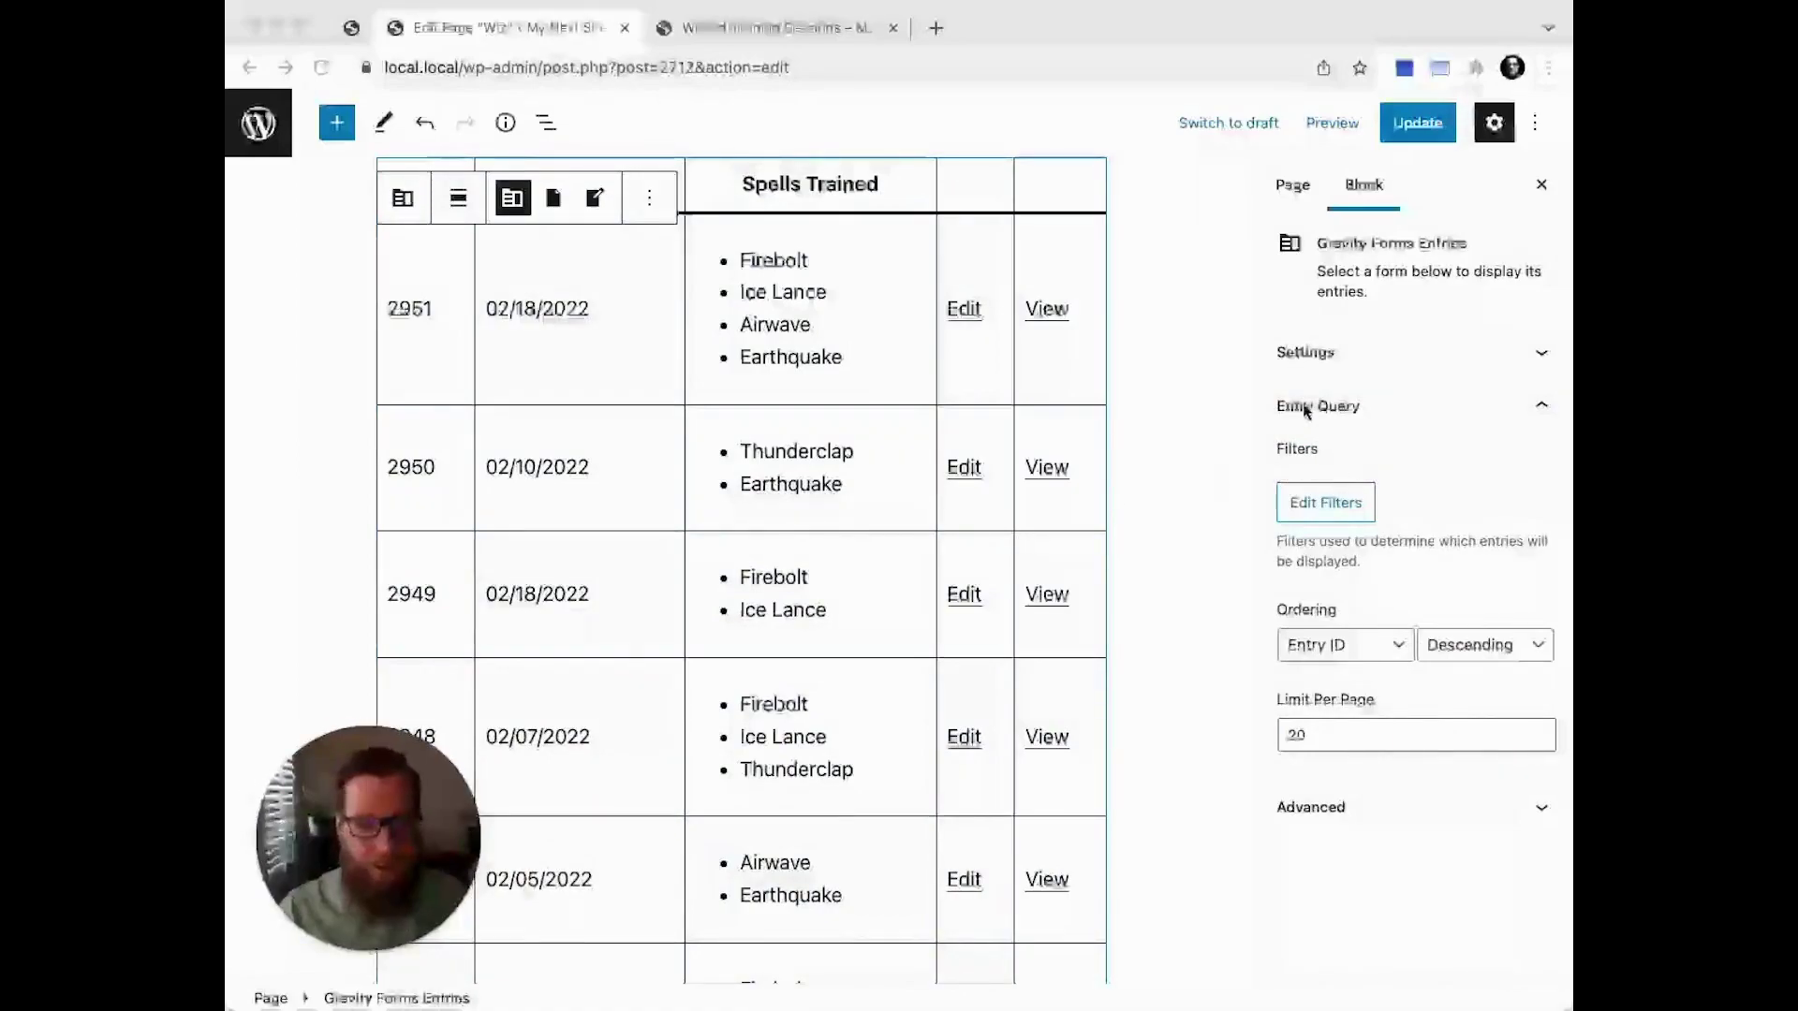
Add an entry filter: Created by (User ID) is Current User ID
left_click(1328, 504)
left_click(830, 600)
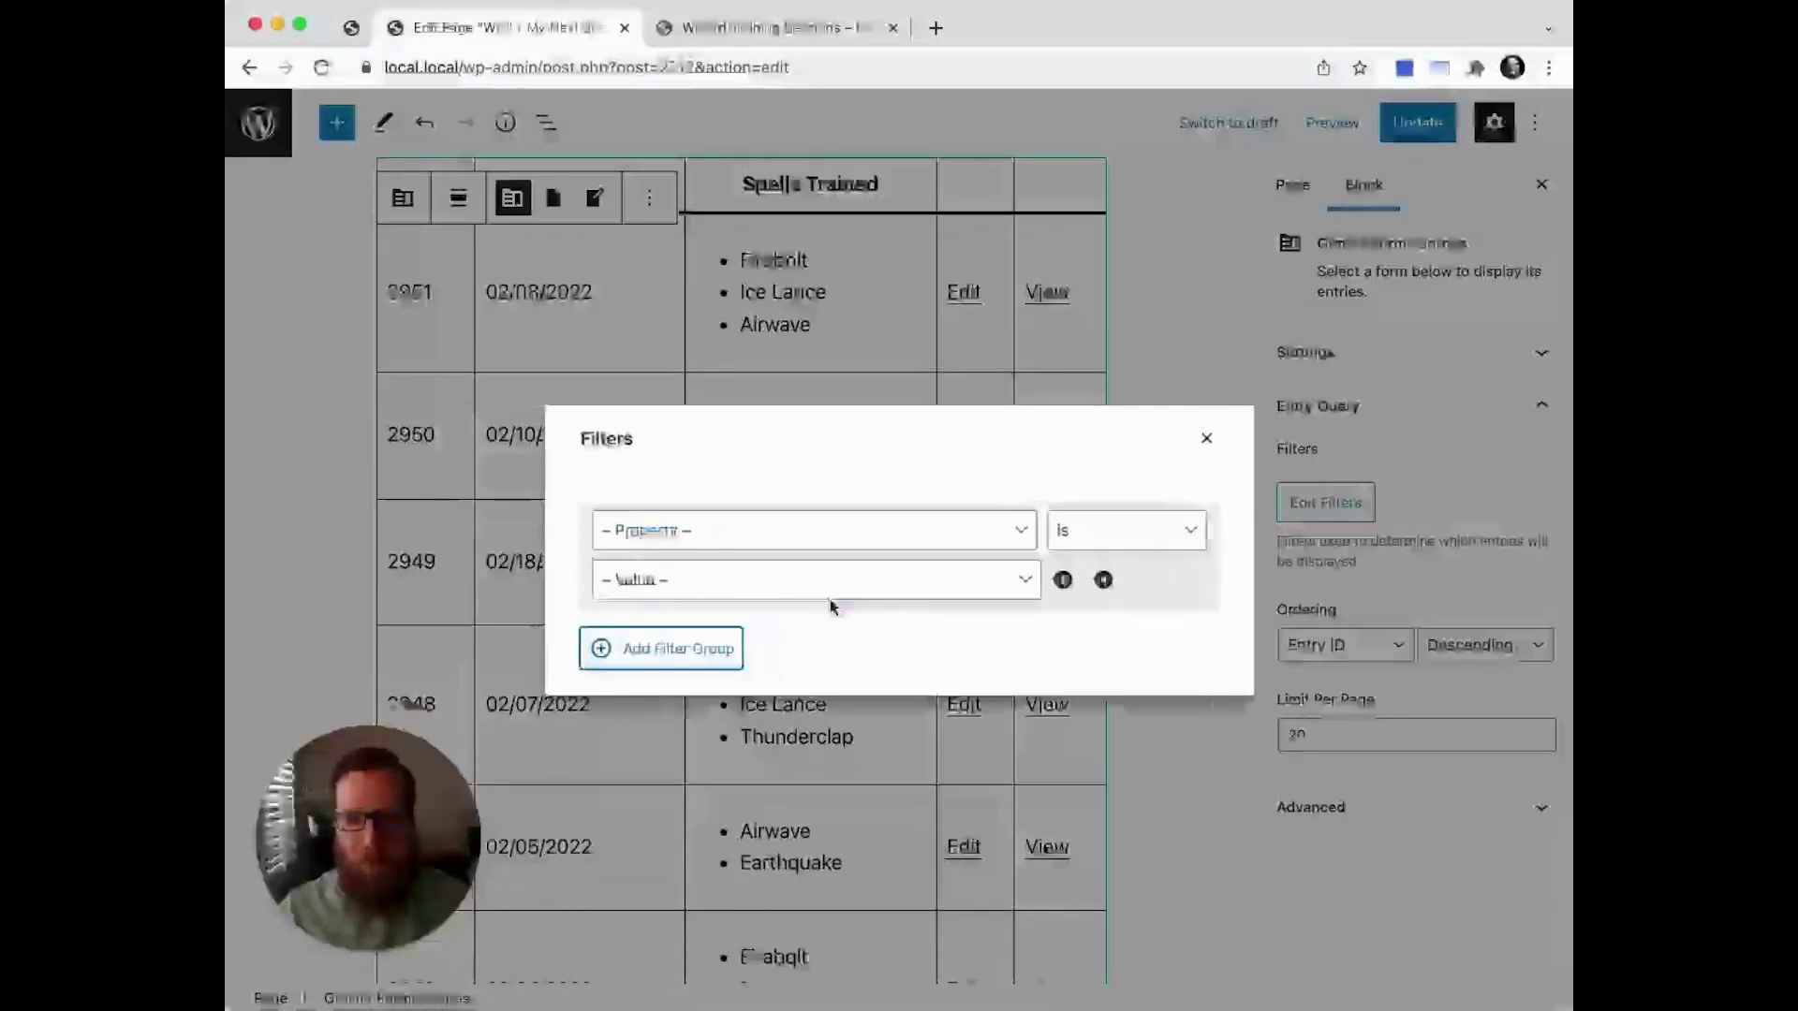
left_click(740, 540)
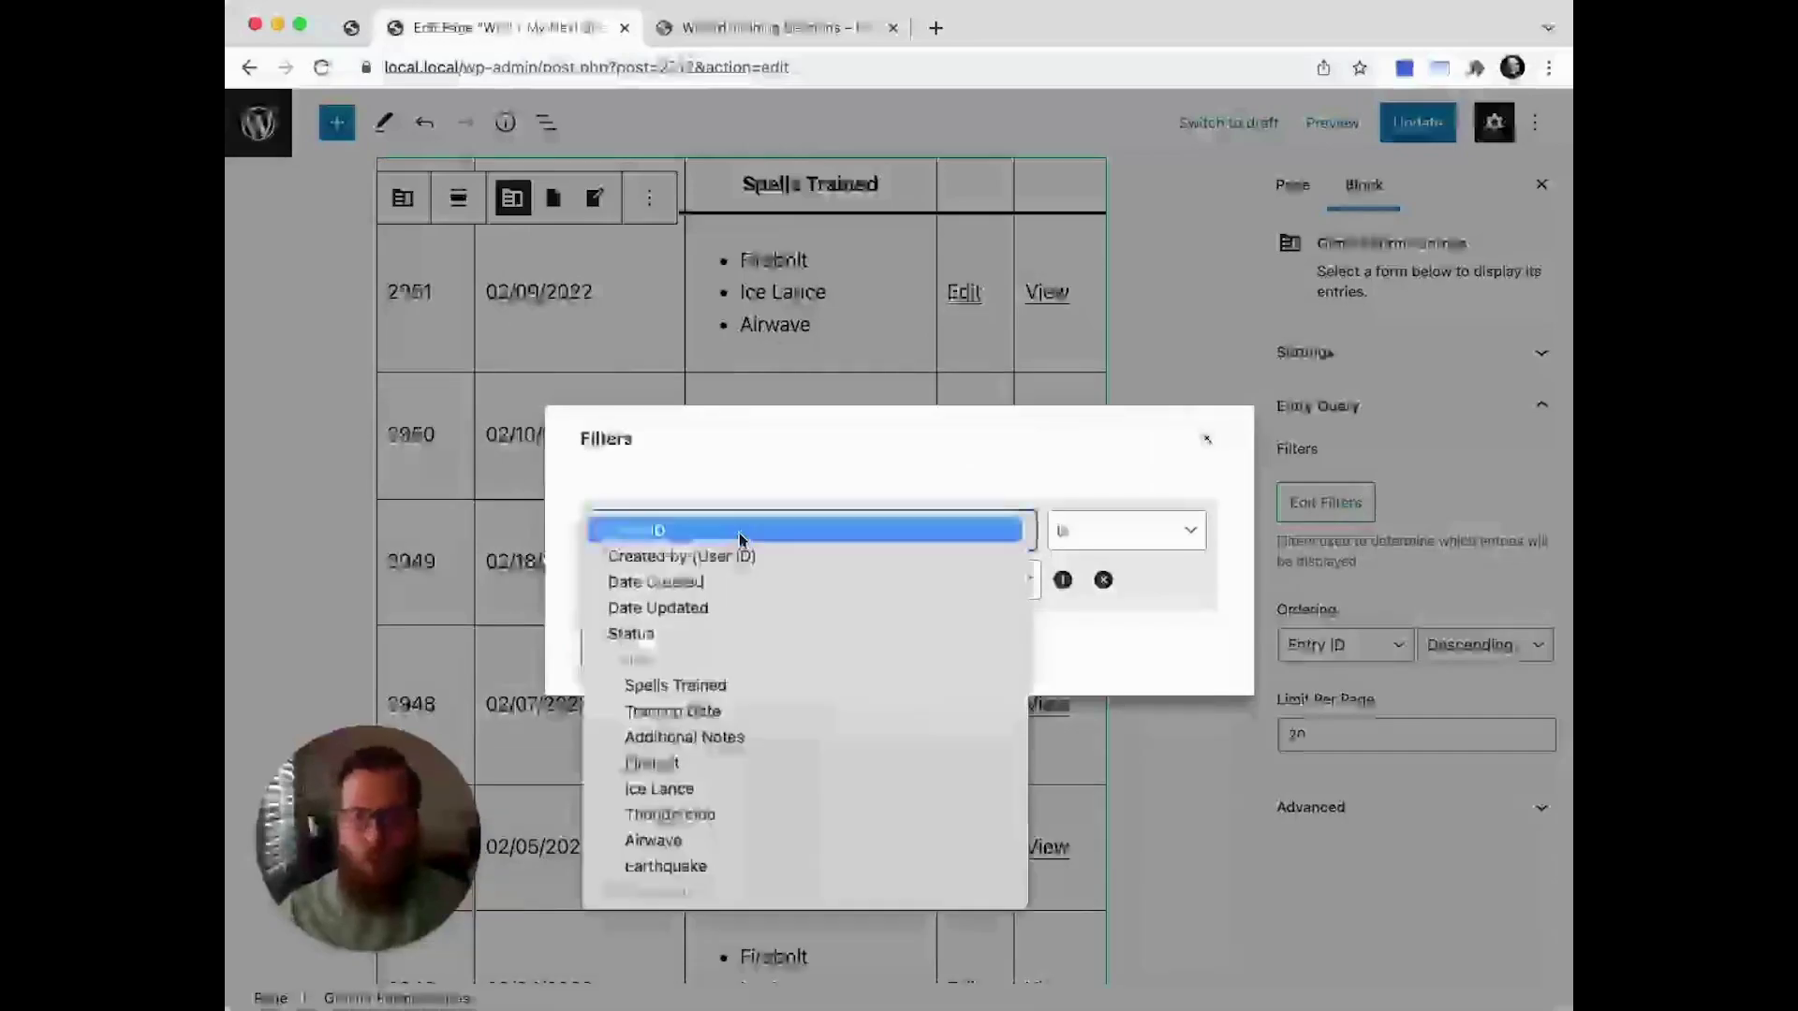
left_click(733, 557)
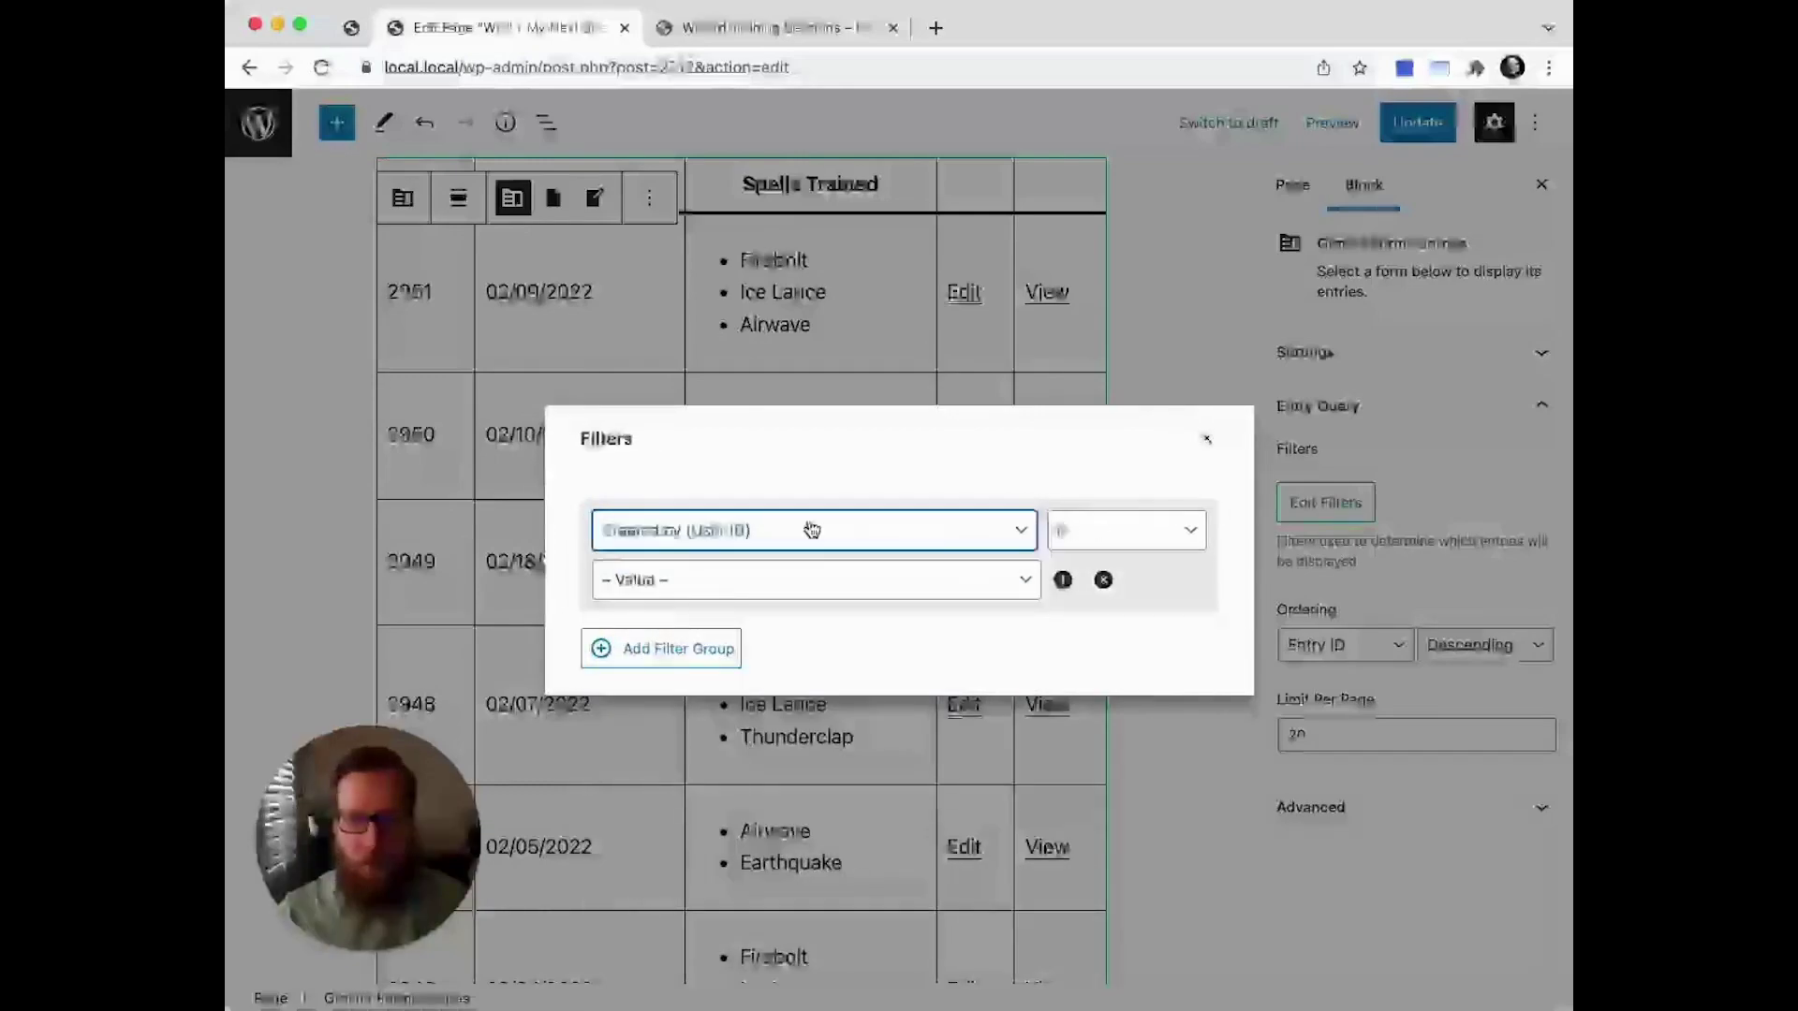
left_click(785, 579)
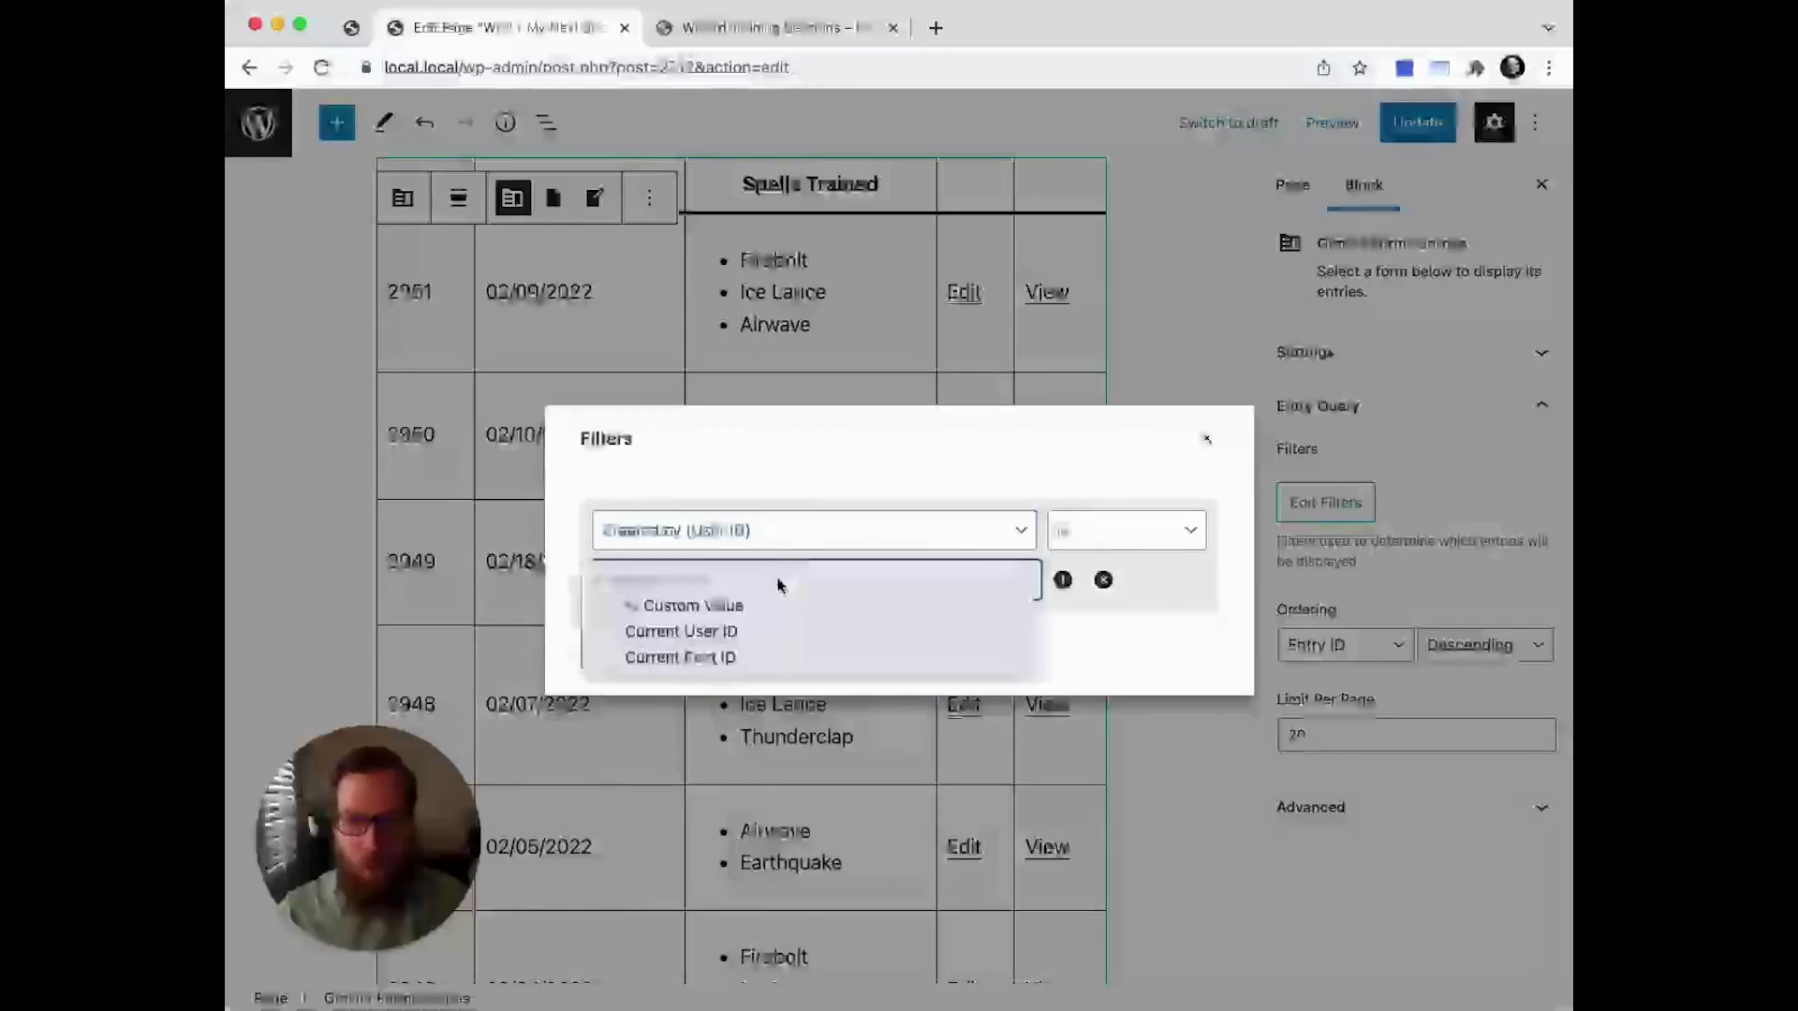
left_click(704, 632)
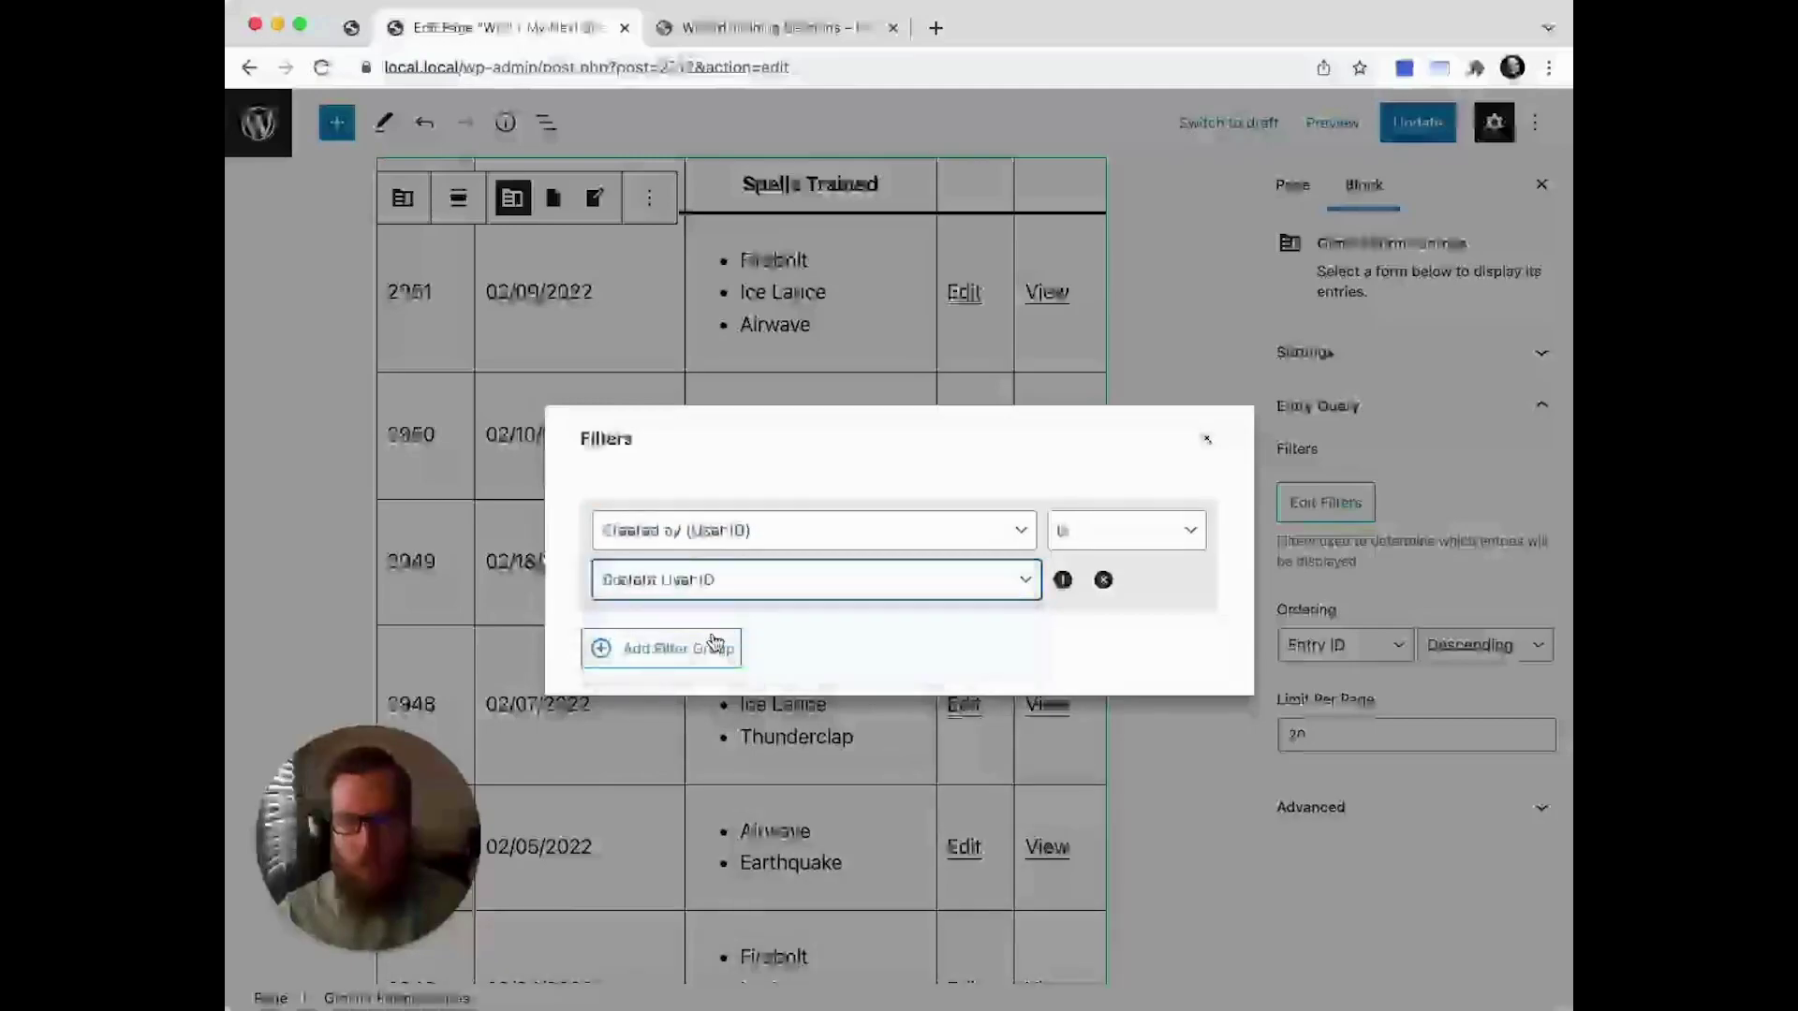
left_click(1203, 445)
Update the page and reload the published page to review the filtered table
scroll(902, 647, "down", 1)
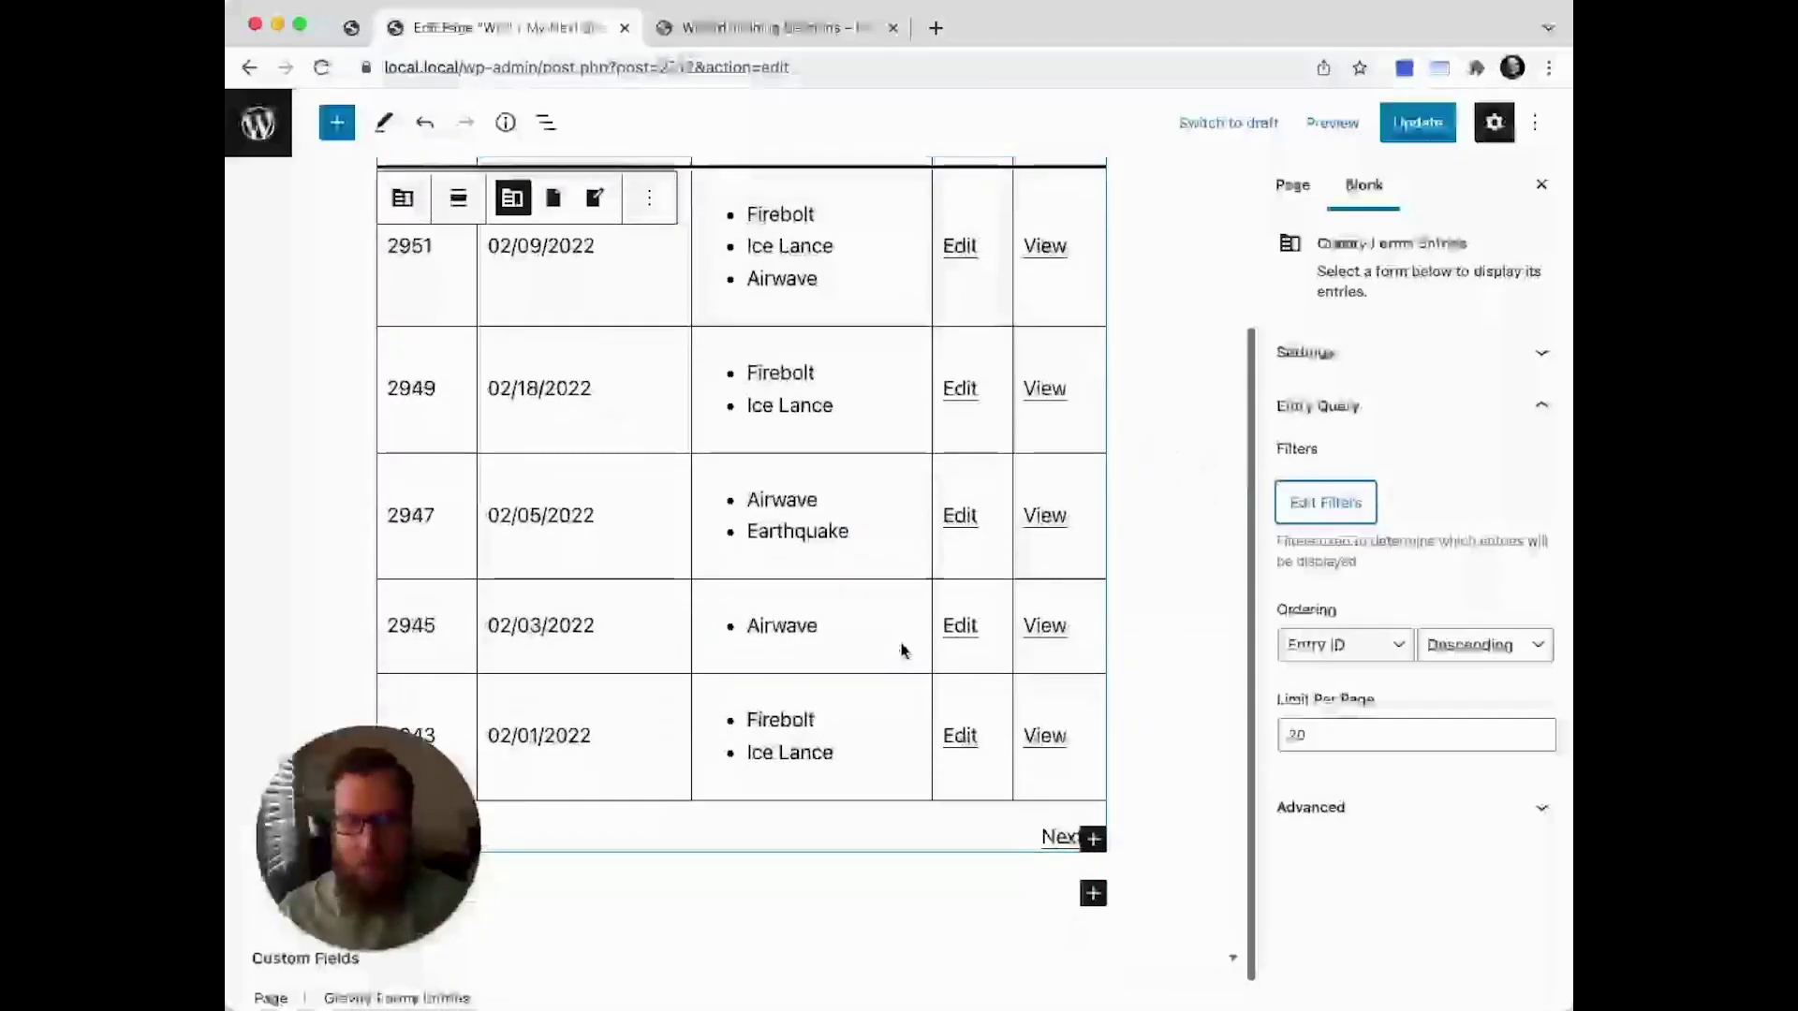
scroll(902, 646, "up", 3)
scroll(643, 637, "down", 1)
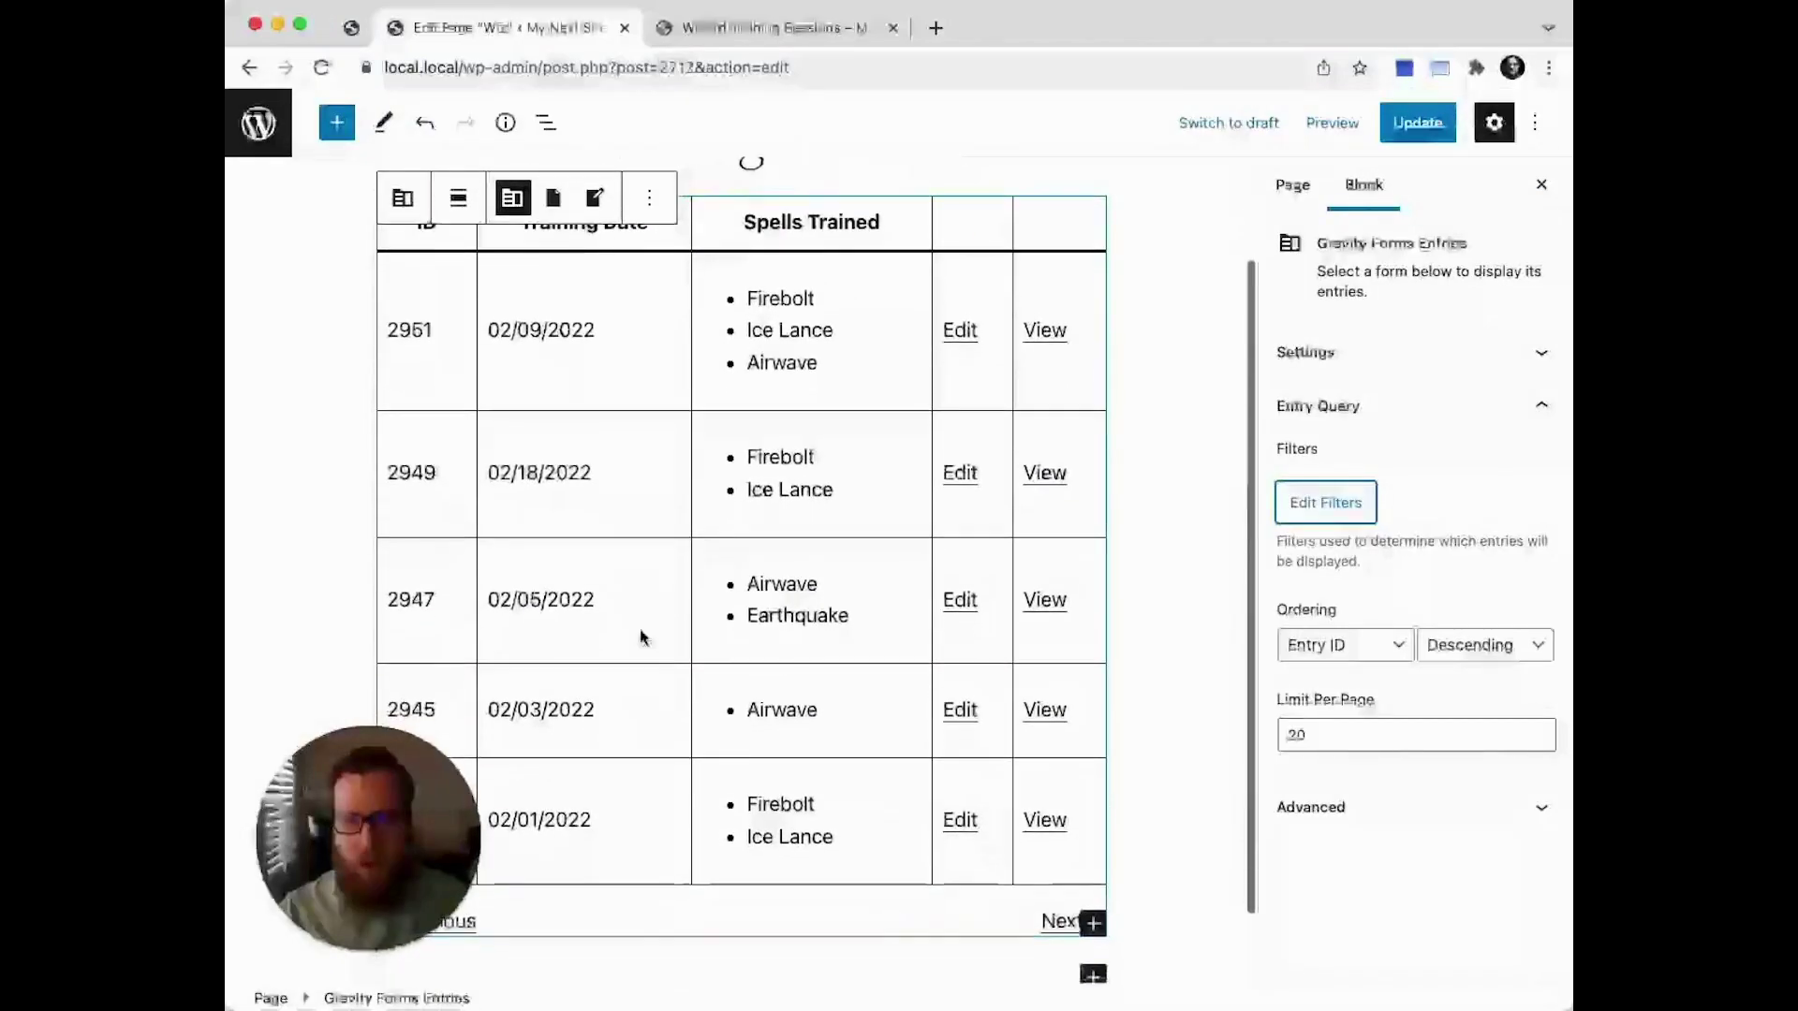
scroll(642, 634, "up", 2)
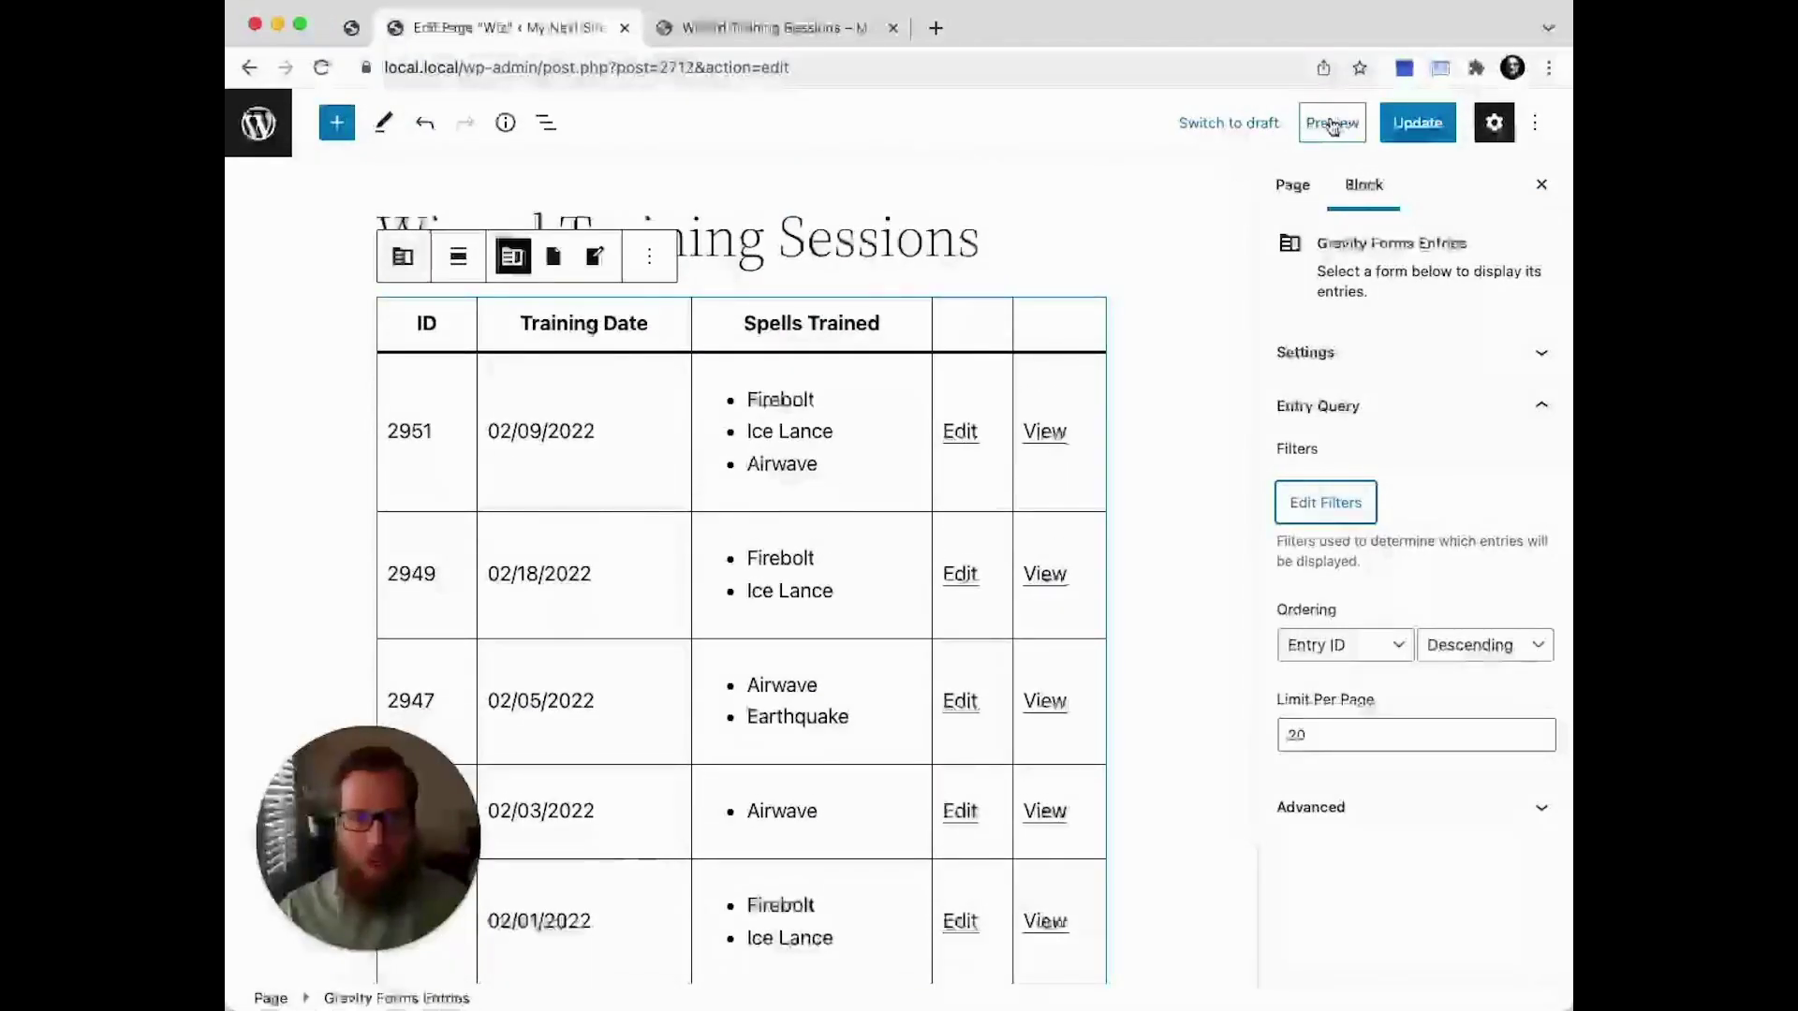
left_click(1392, 130)
left_click(763, 29)
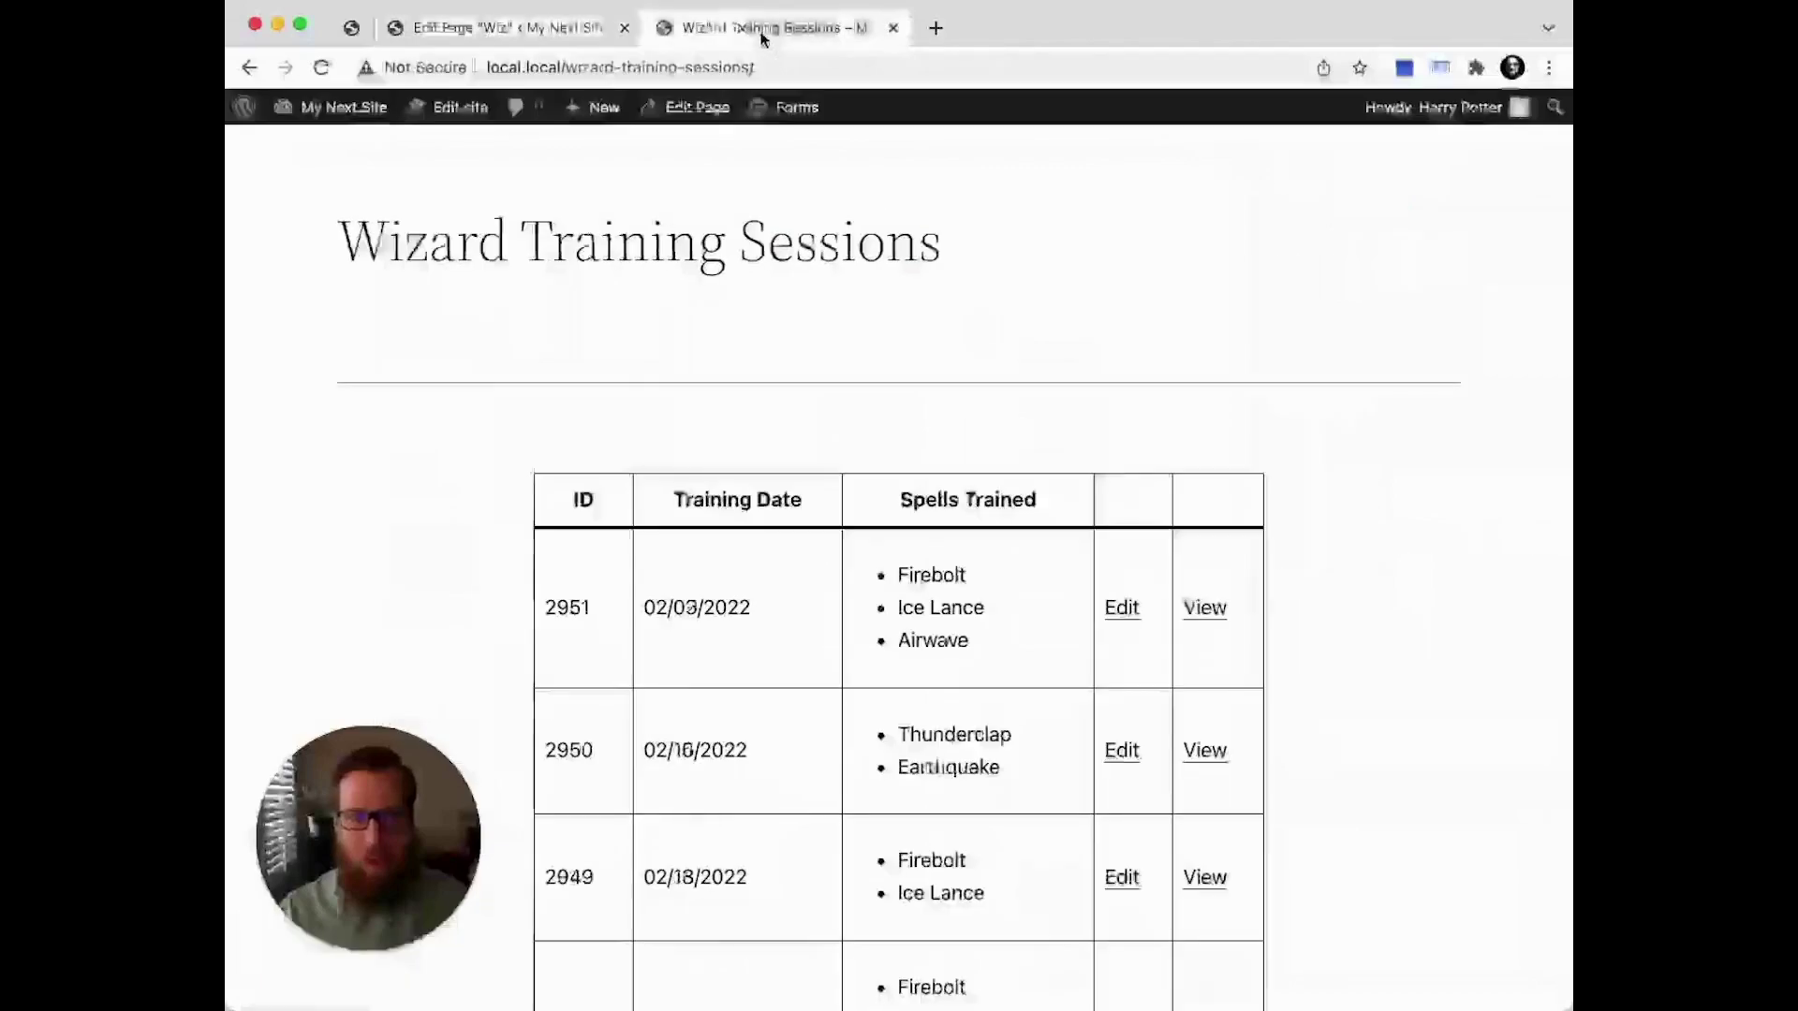
key("super+r")
scroll(919, 522, "down", 3)
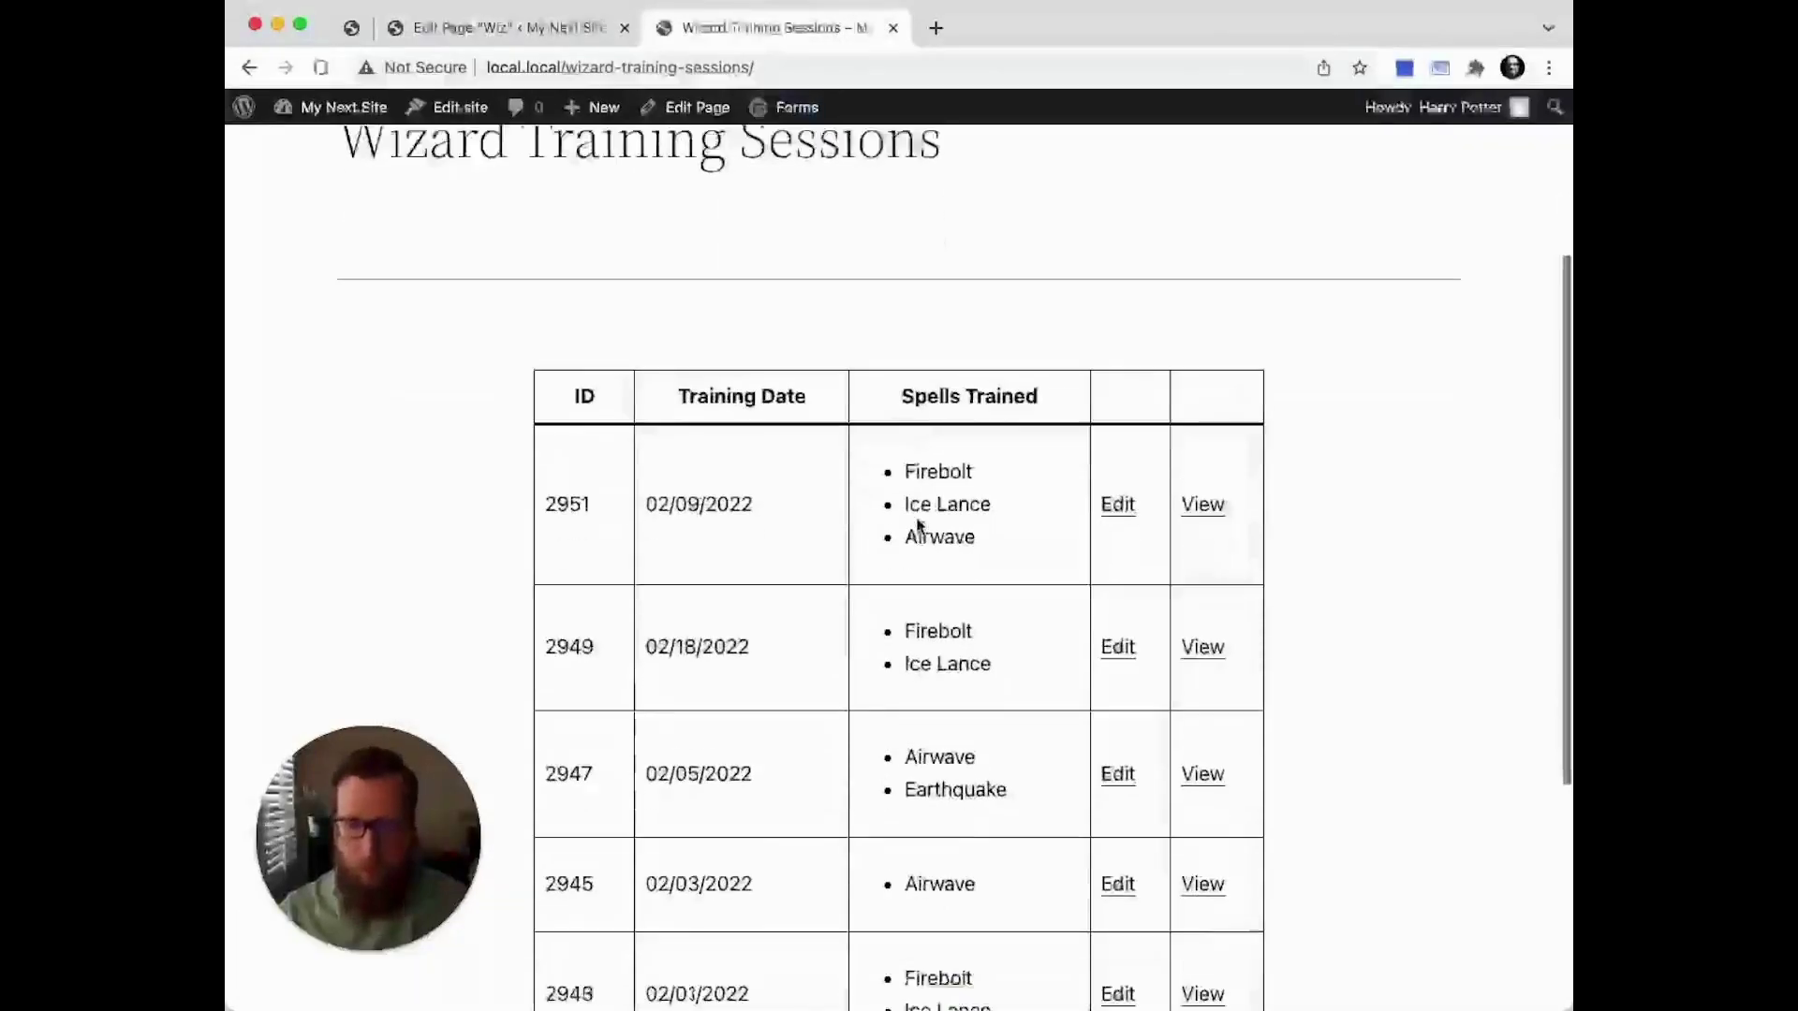
scroll(919, 527, "down", 2)
scroll(919, 527, "up", 3)
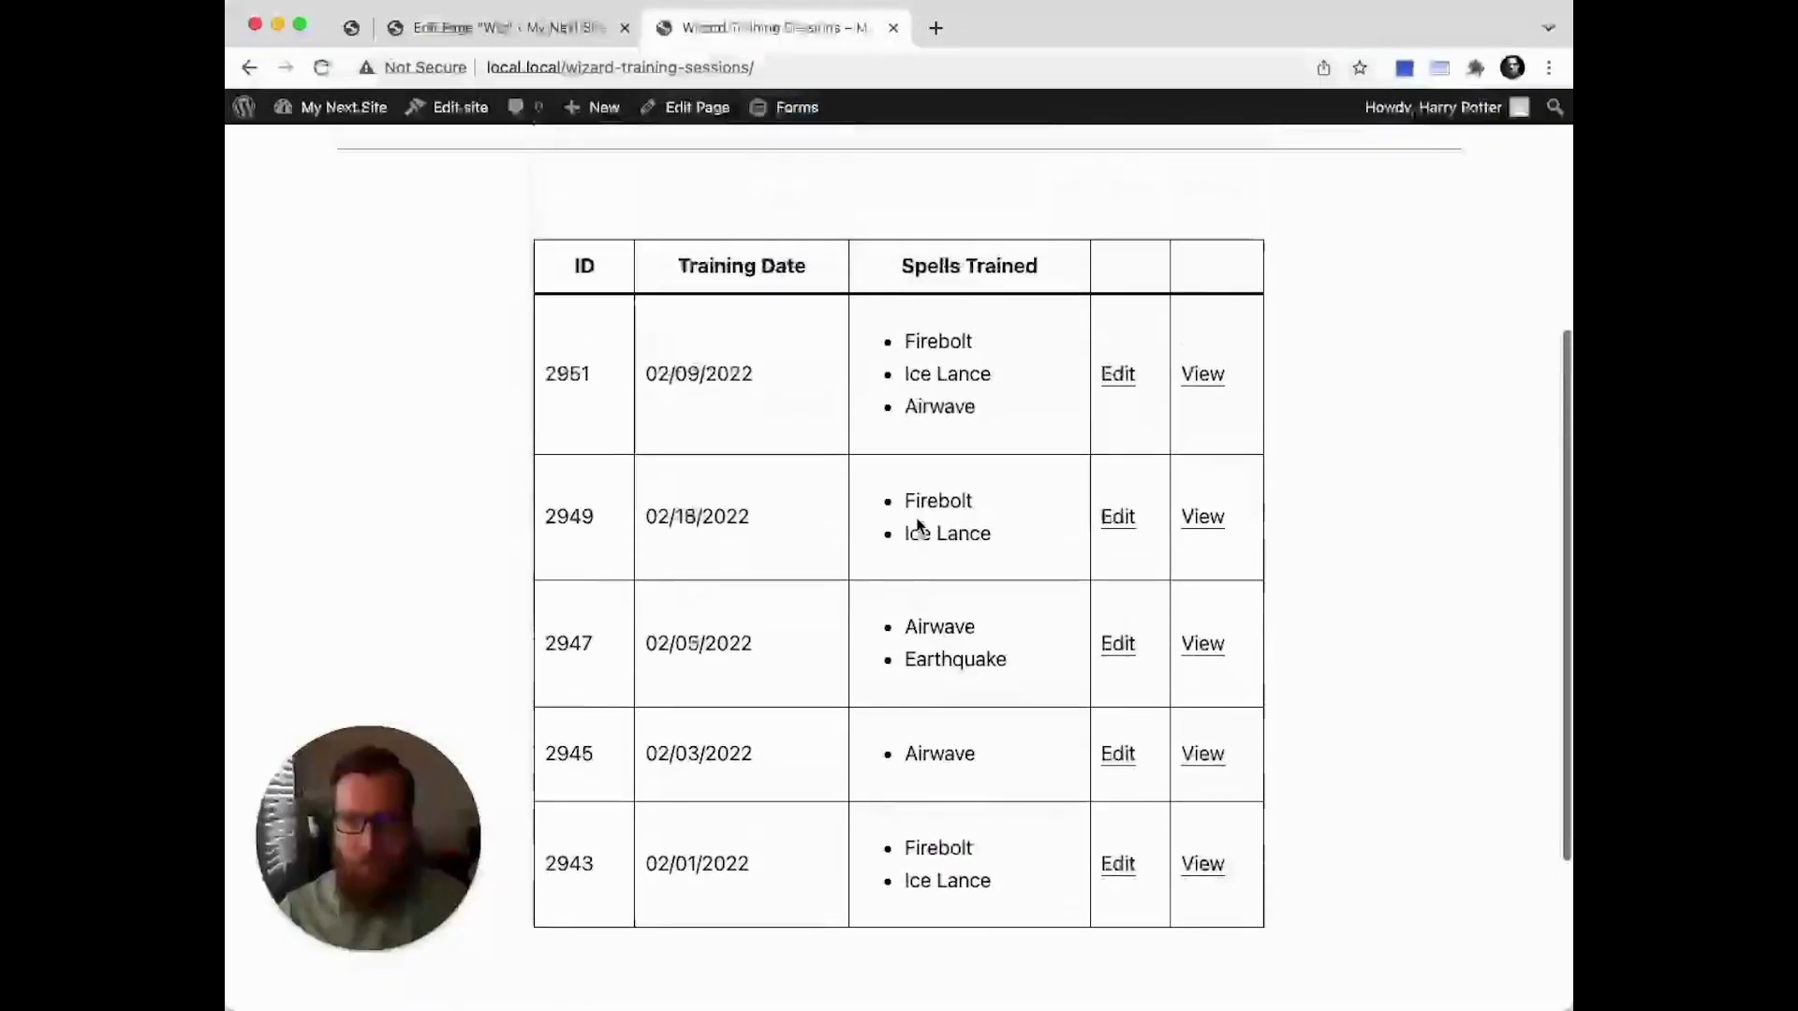
Load local.local in a private window as another user, then return to the editor
left_click(778, 73)
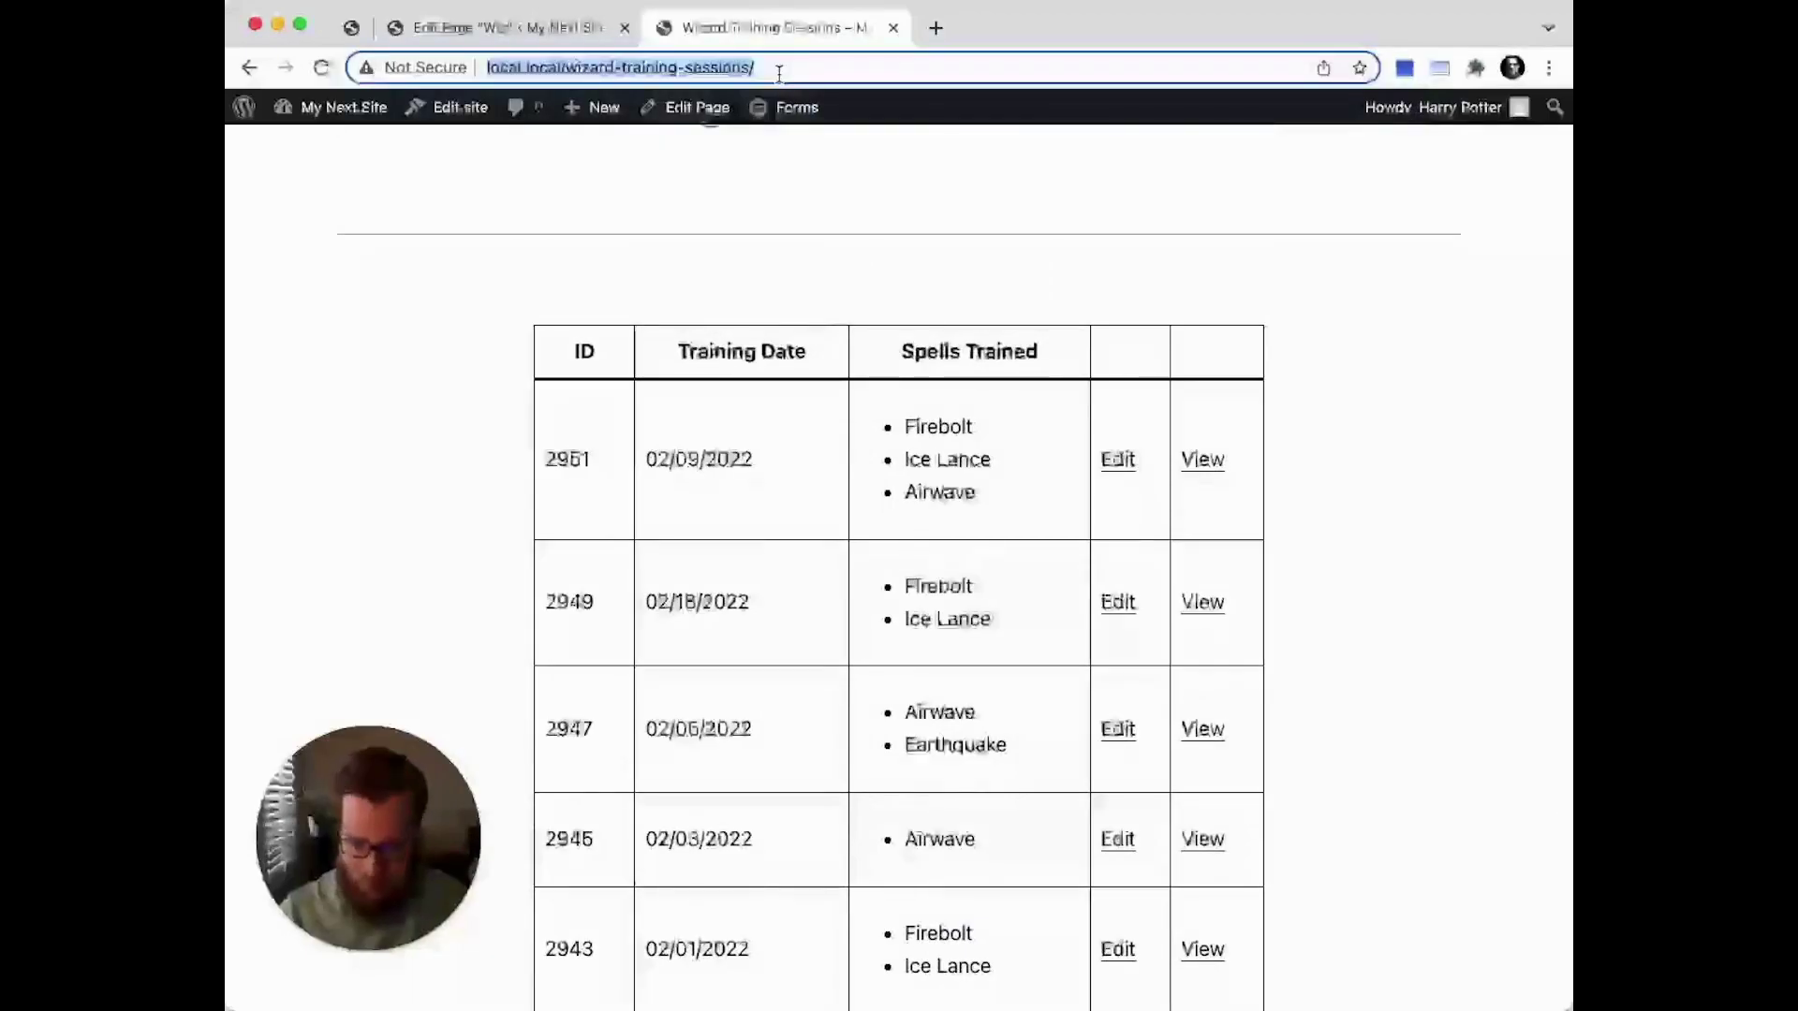
key("super+shift+n")
type("local.local")
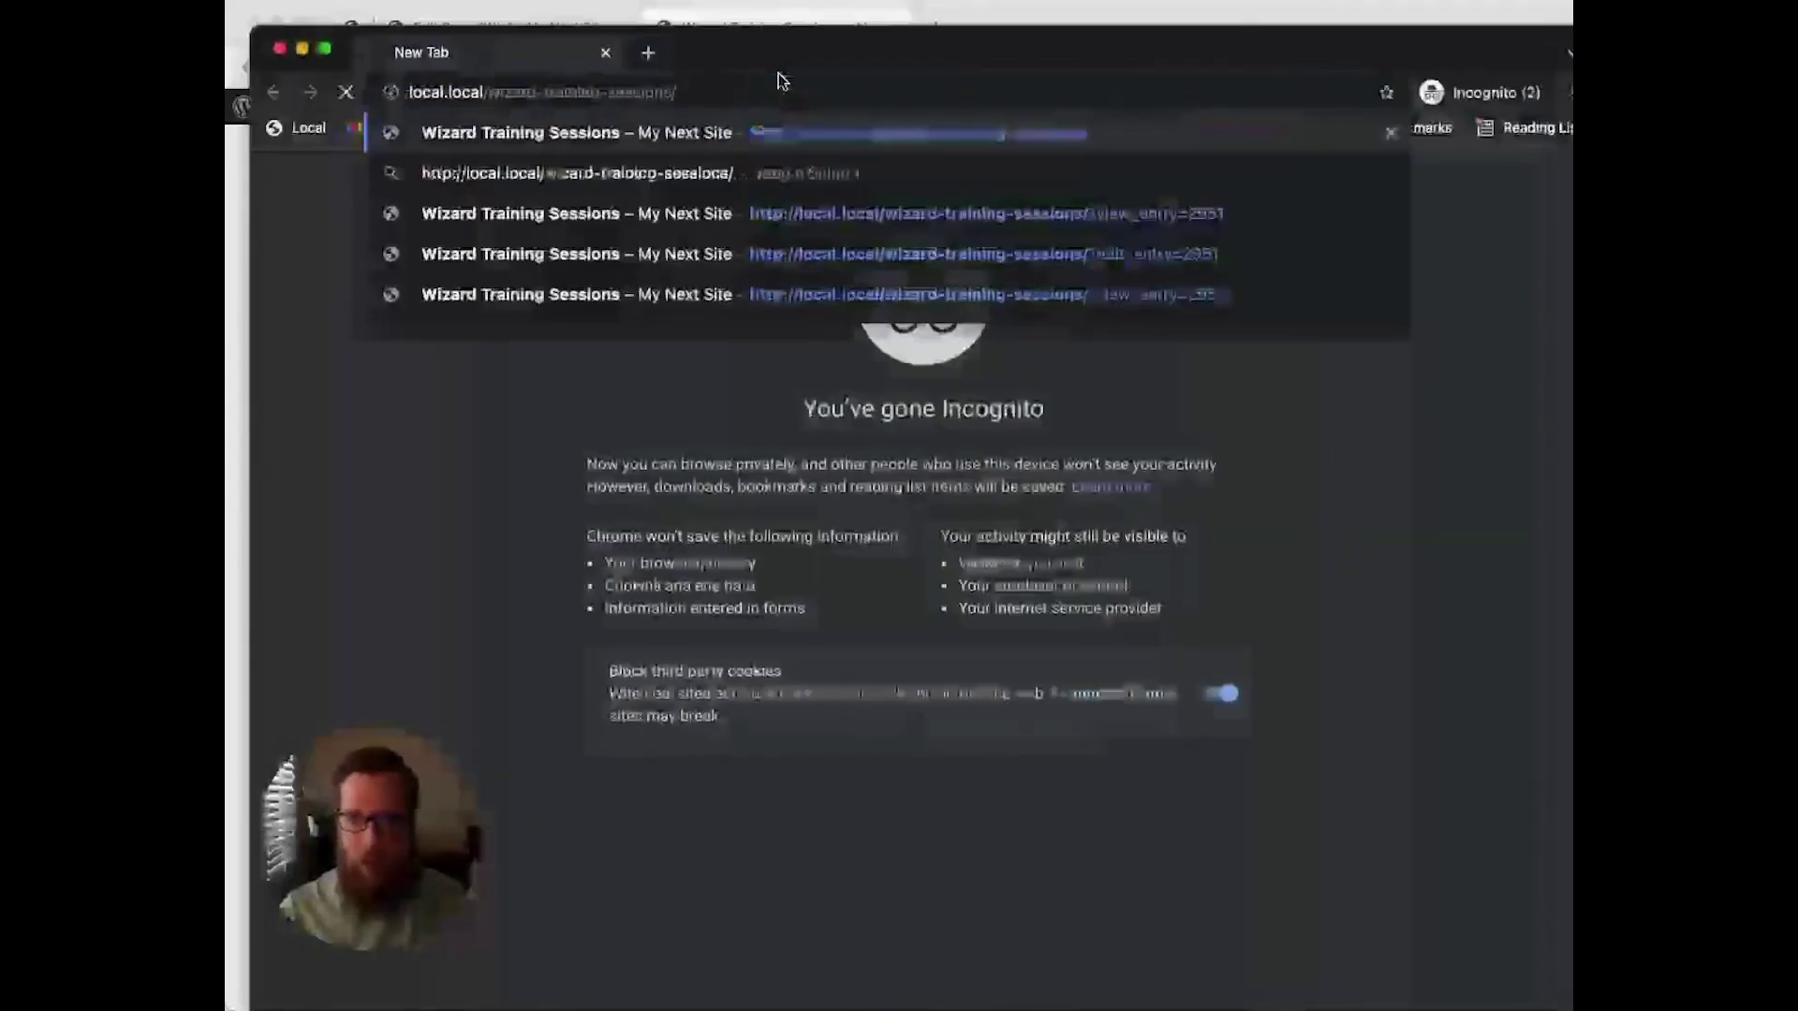
key("Return")
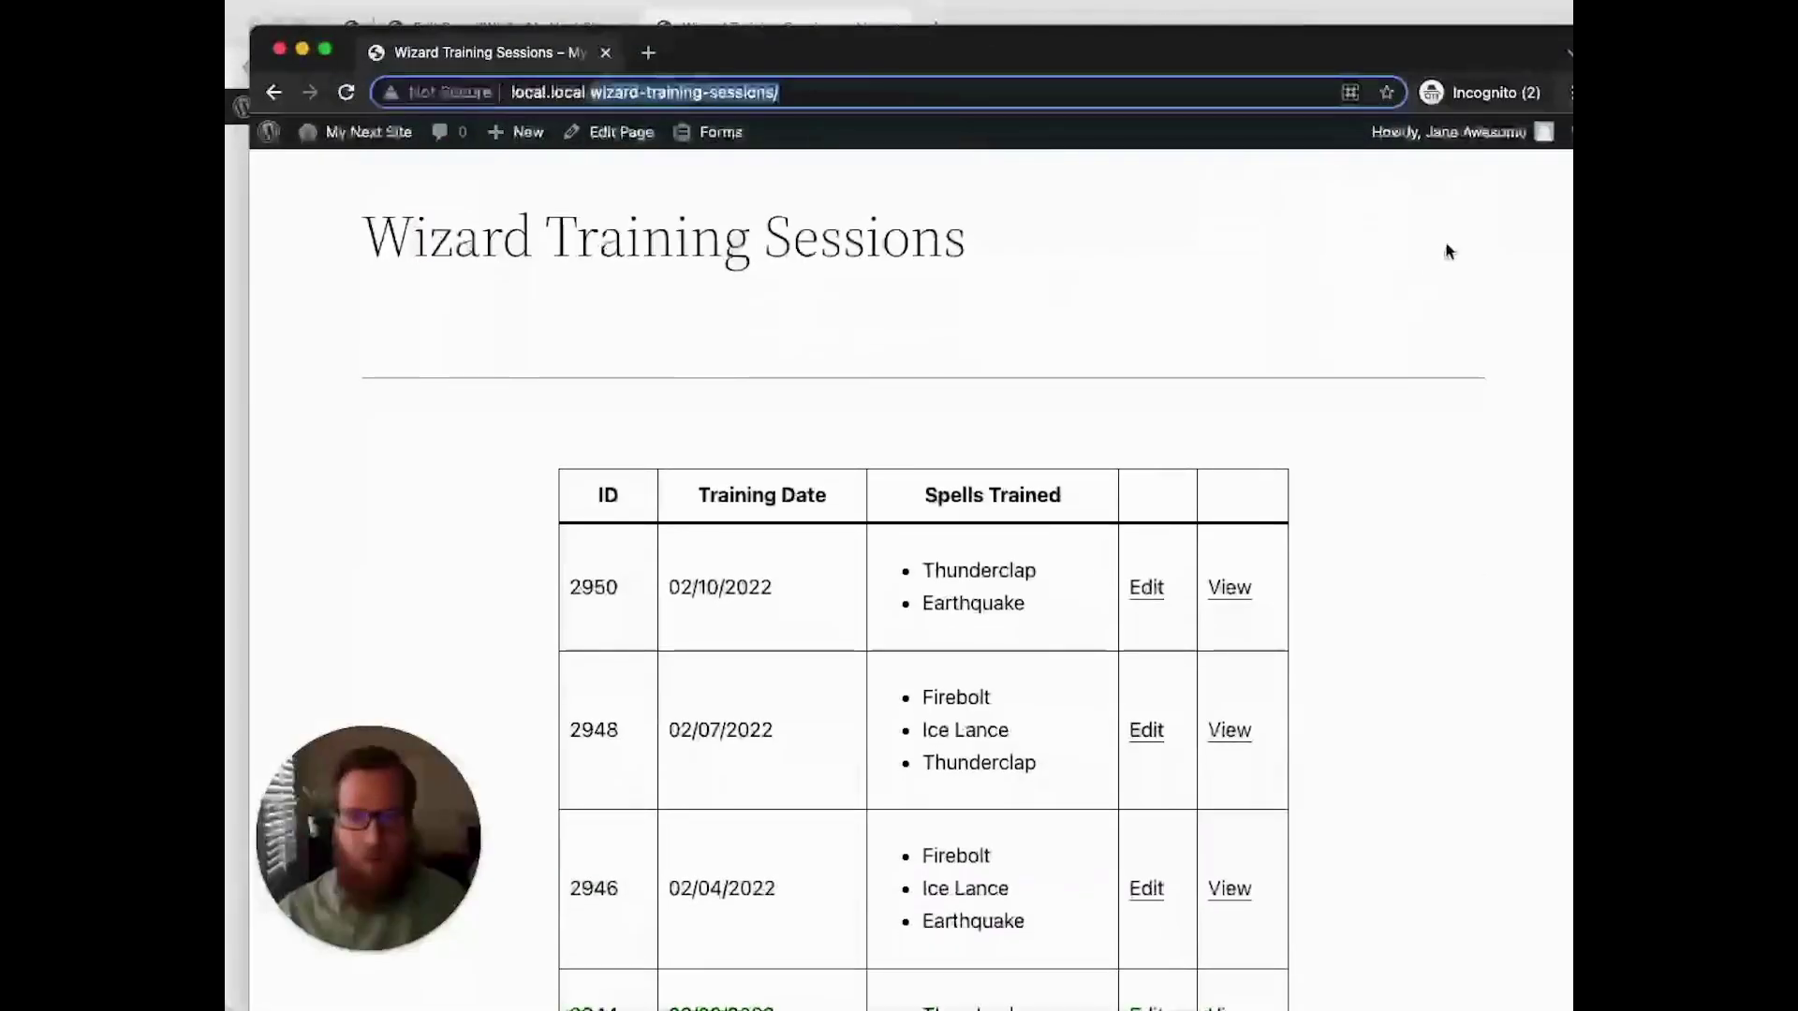
mouse_move(1471, 142)
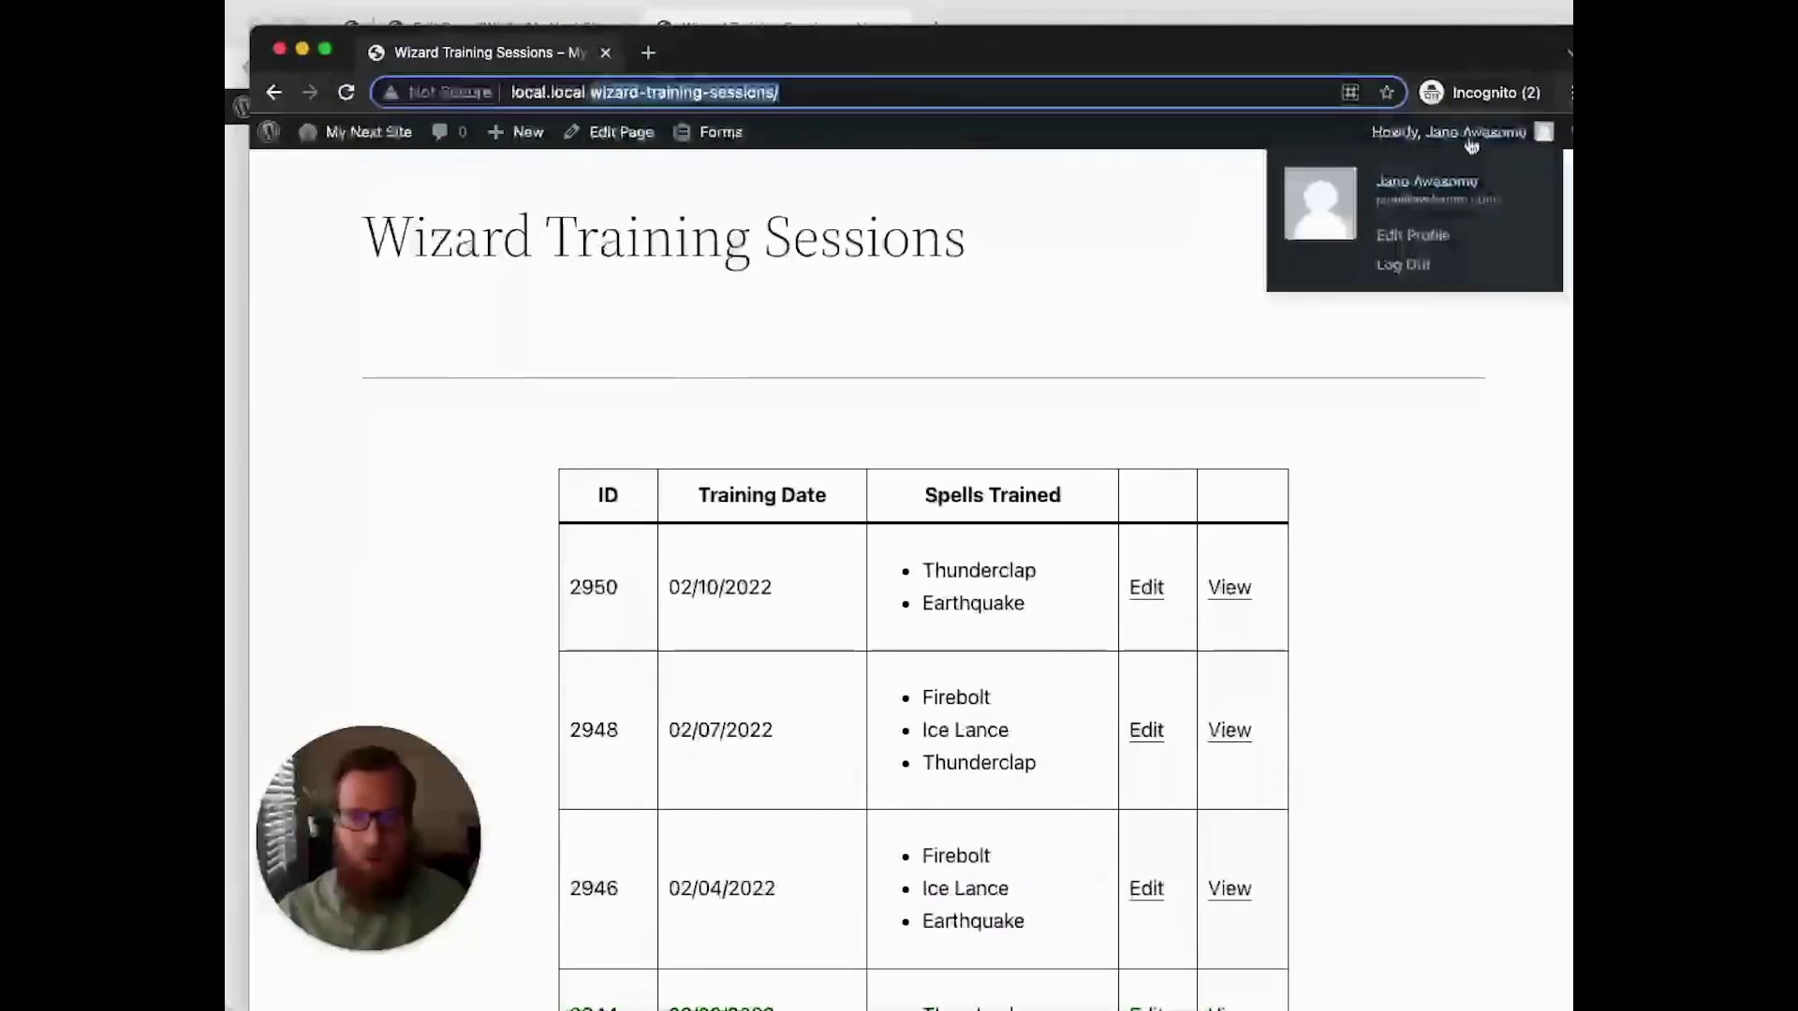
scroll(1037, 530, "down", 5)
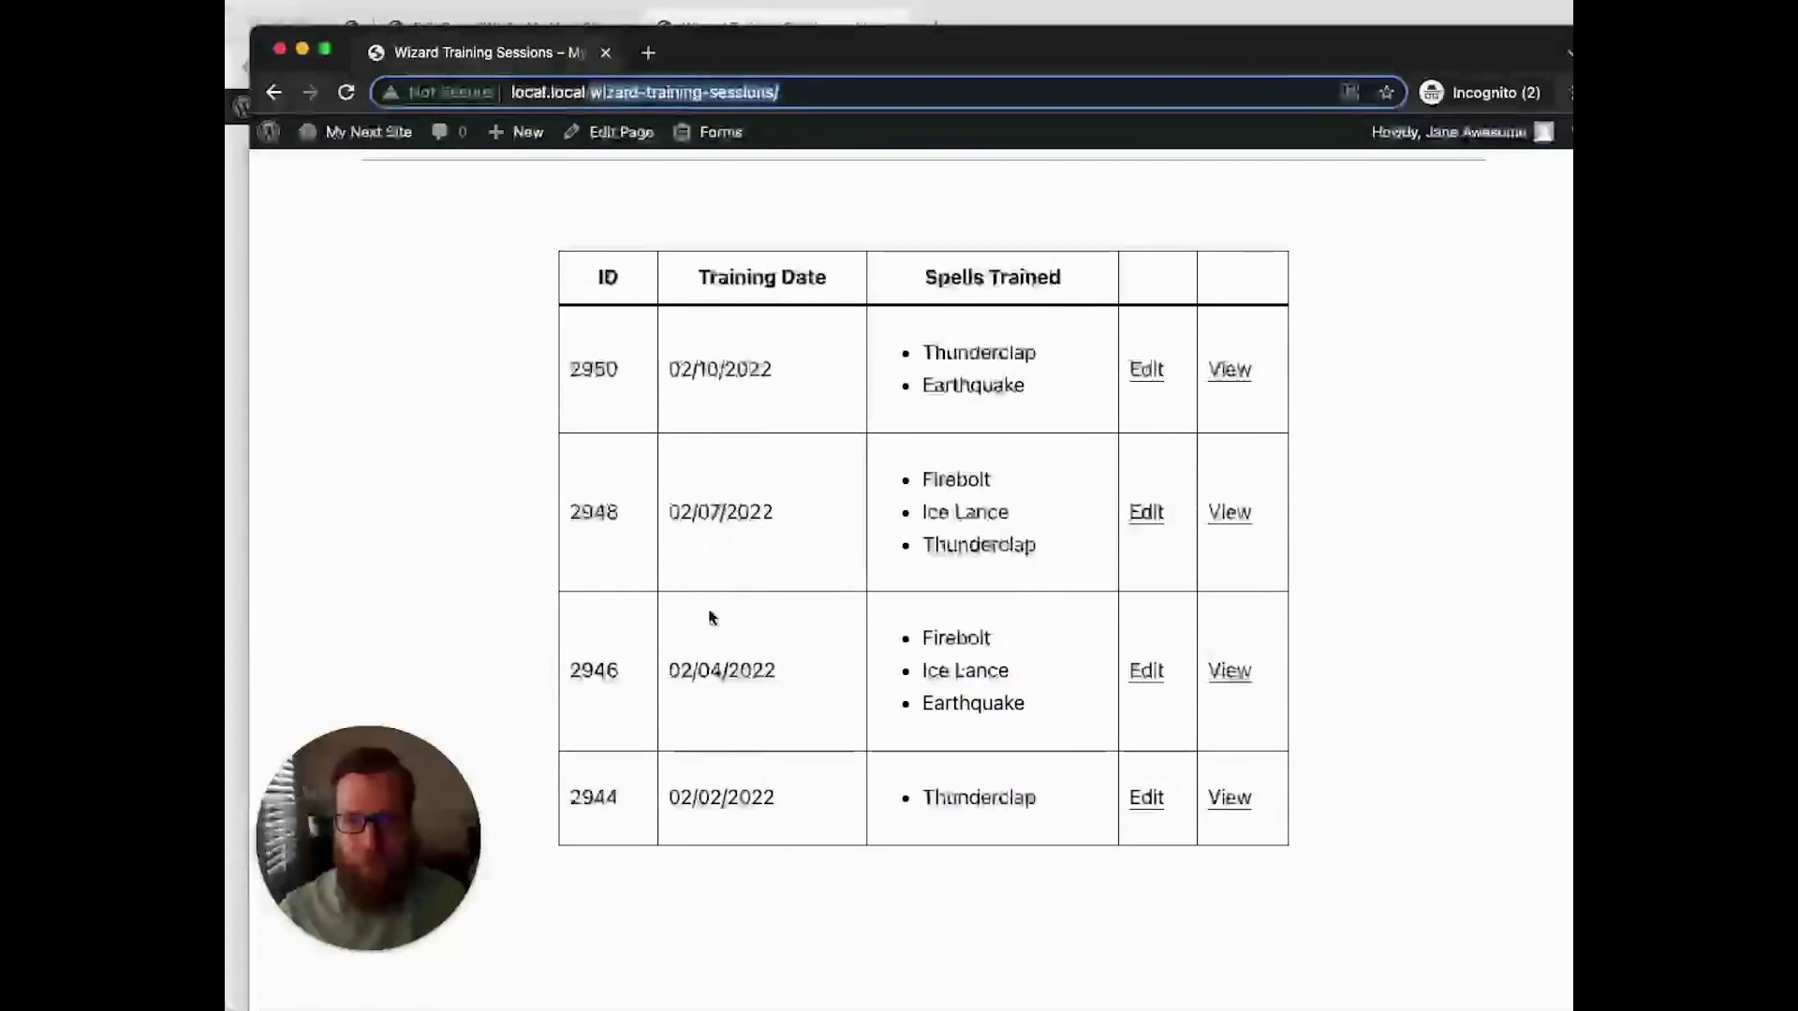
left_click(628, 9)
scroll(779, 474, "down", 1)
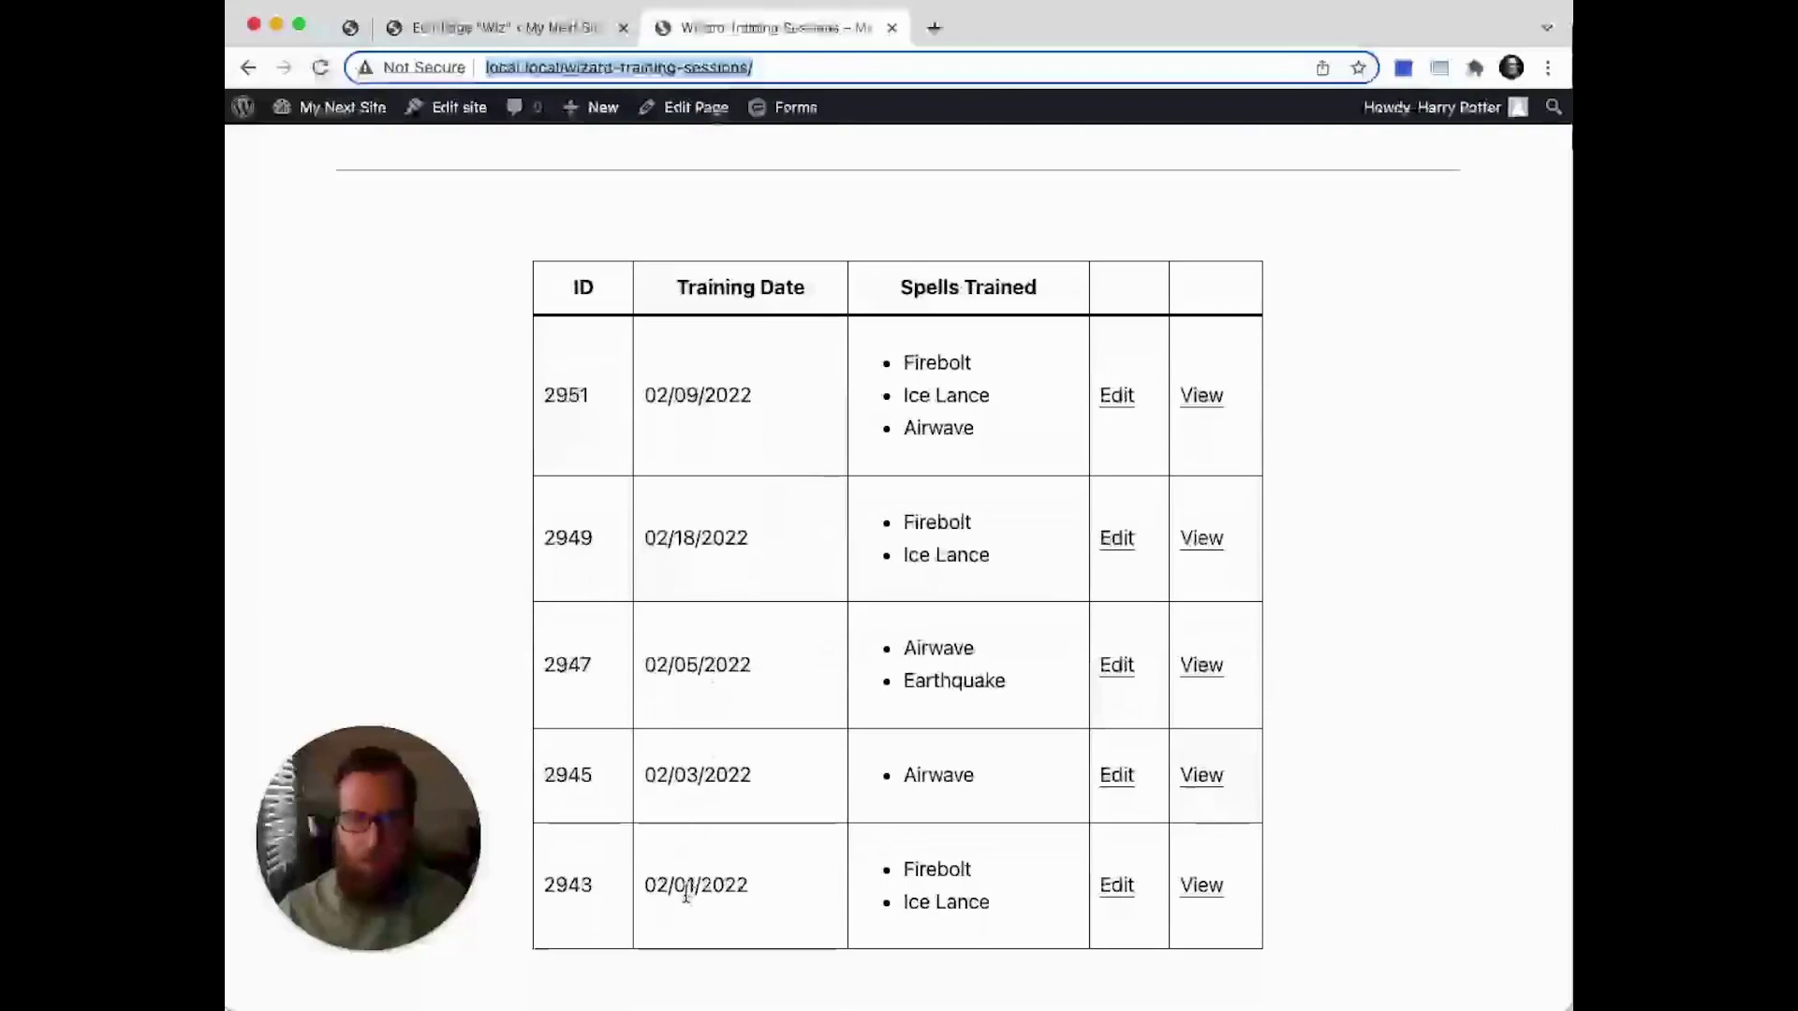
scroll(686, 894, "up", 2)
Remove the Entries Table block and the Pagination block from the page
key("ctrl+shift+Tab")
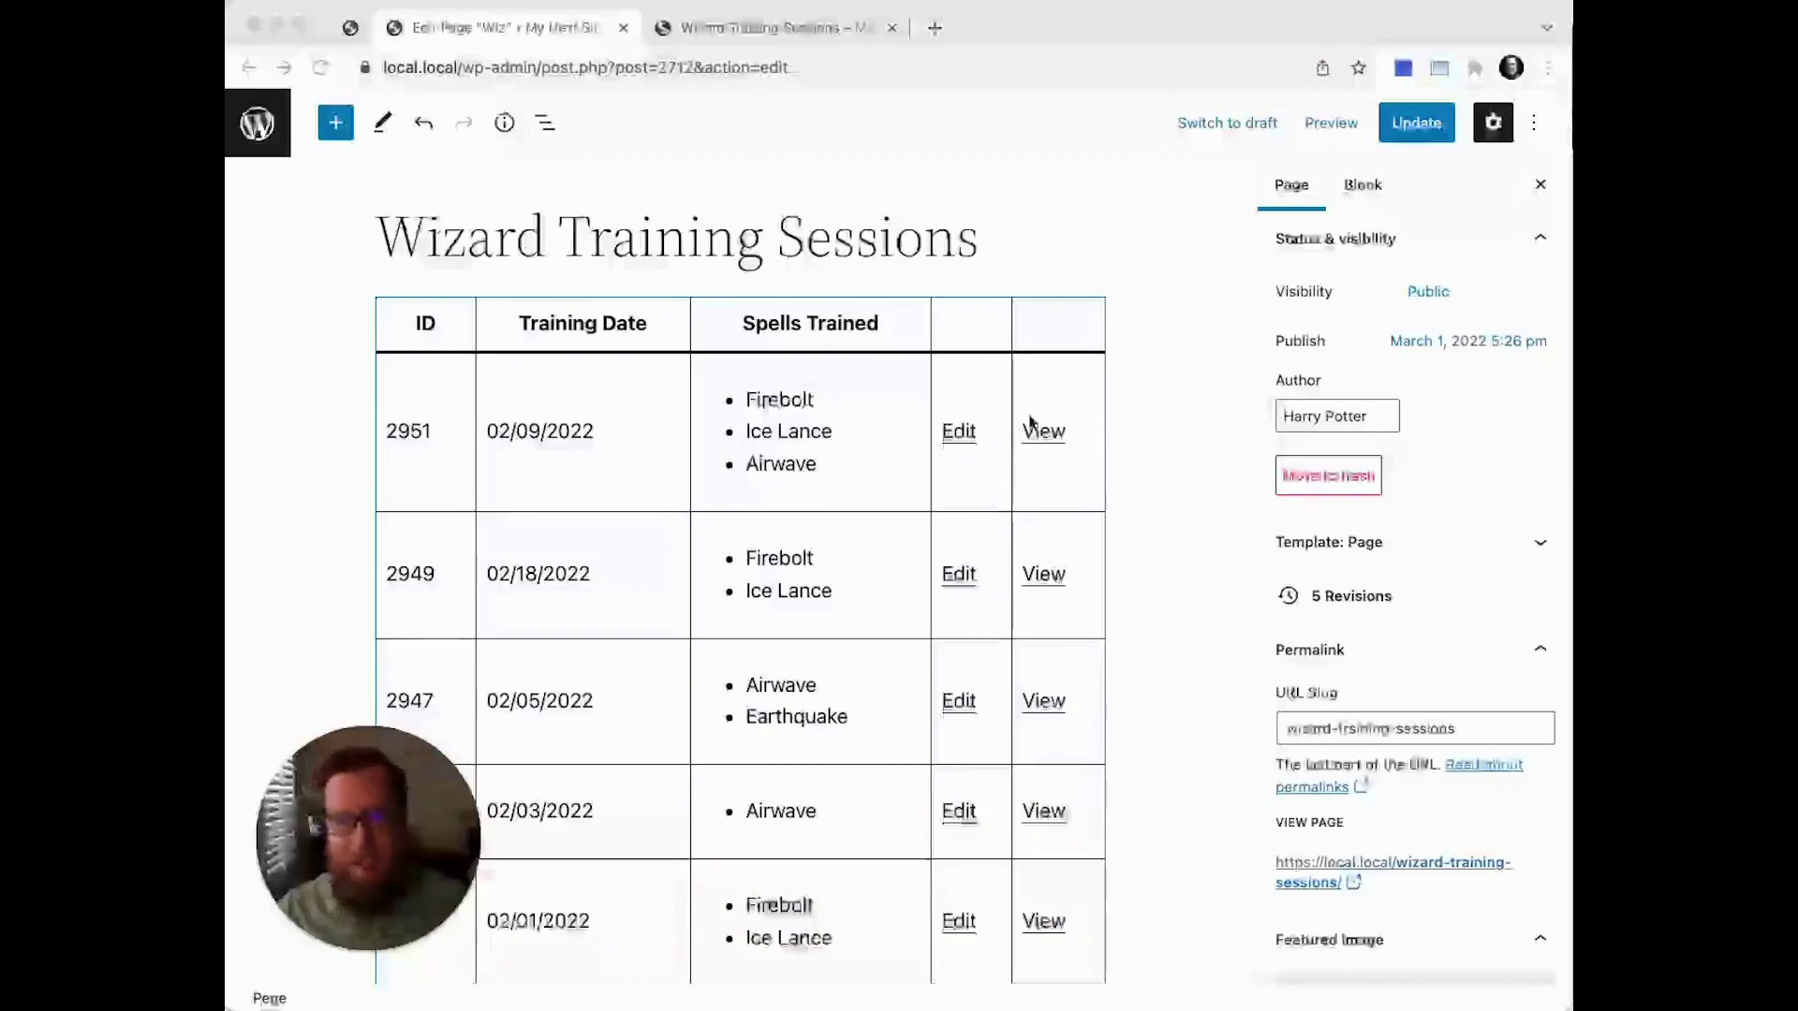
left_click(894, 328)
left_click(841, 271)
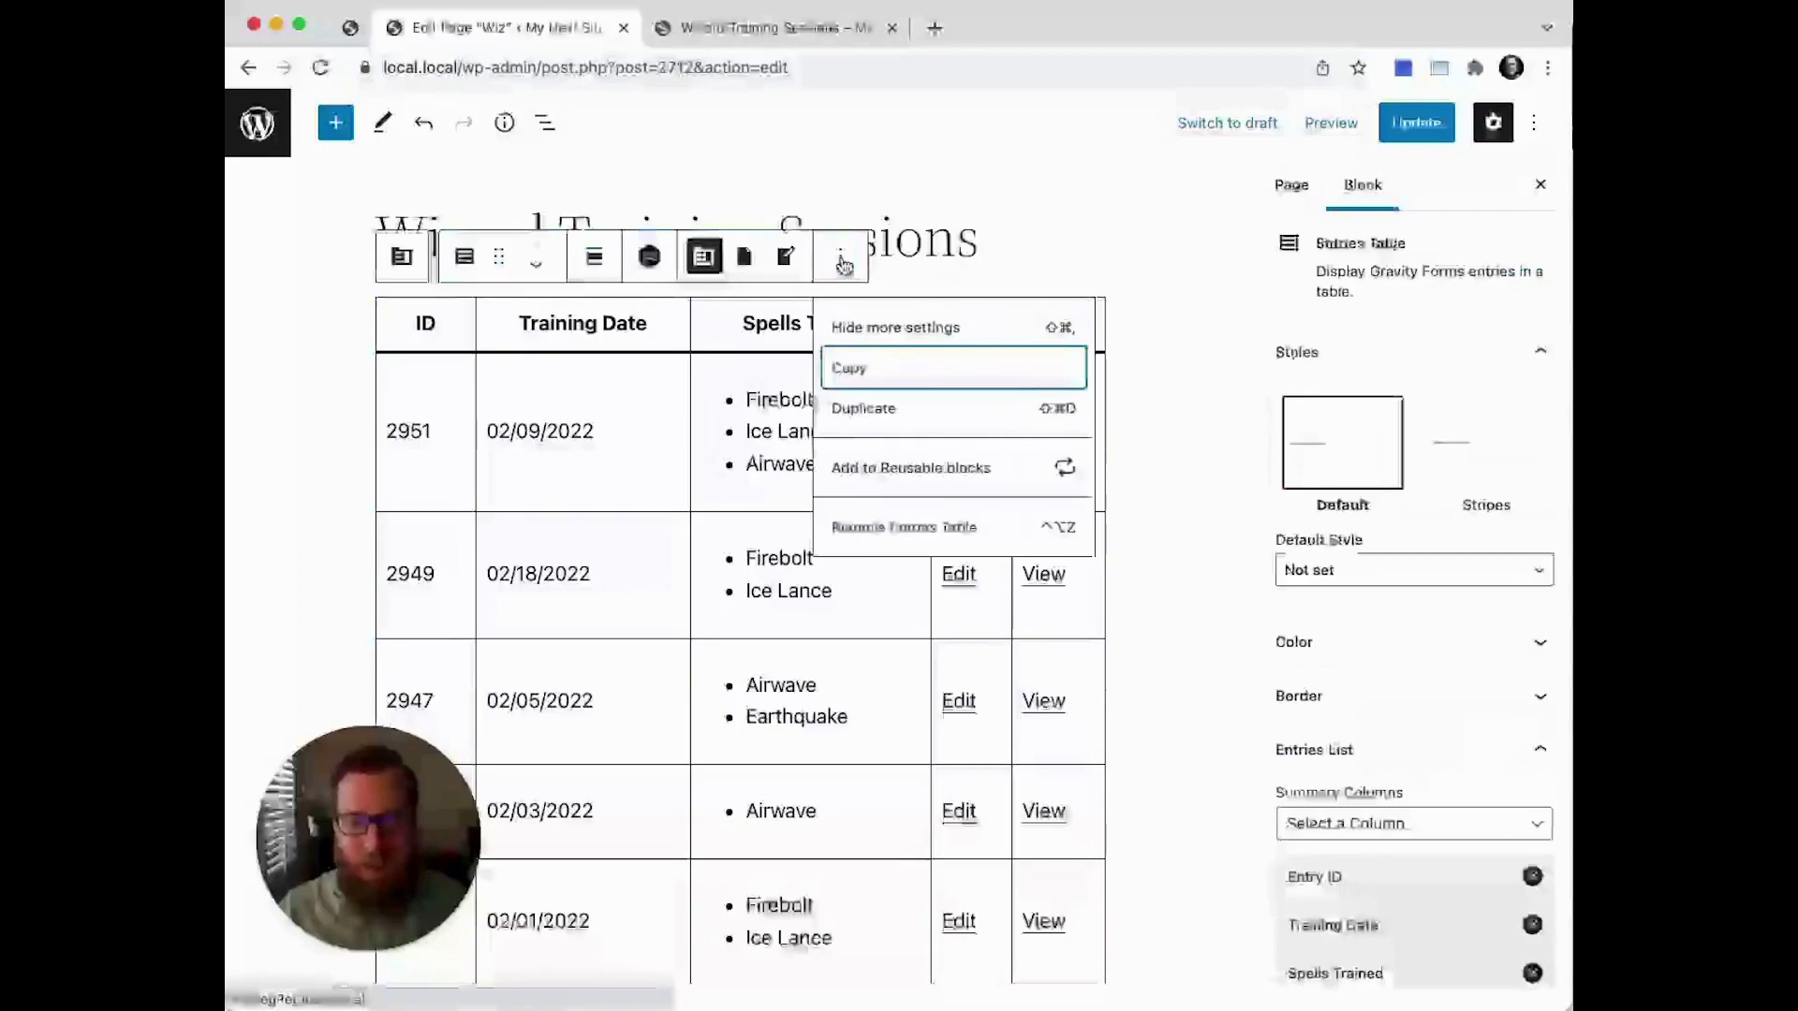
left_click(863, 538)
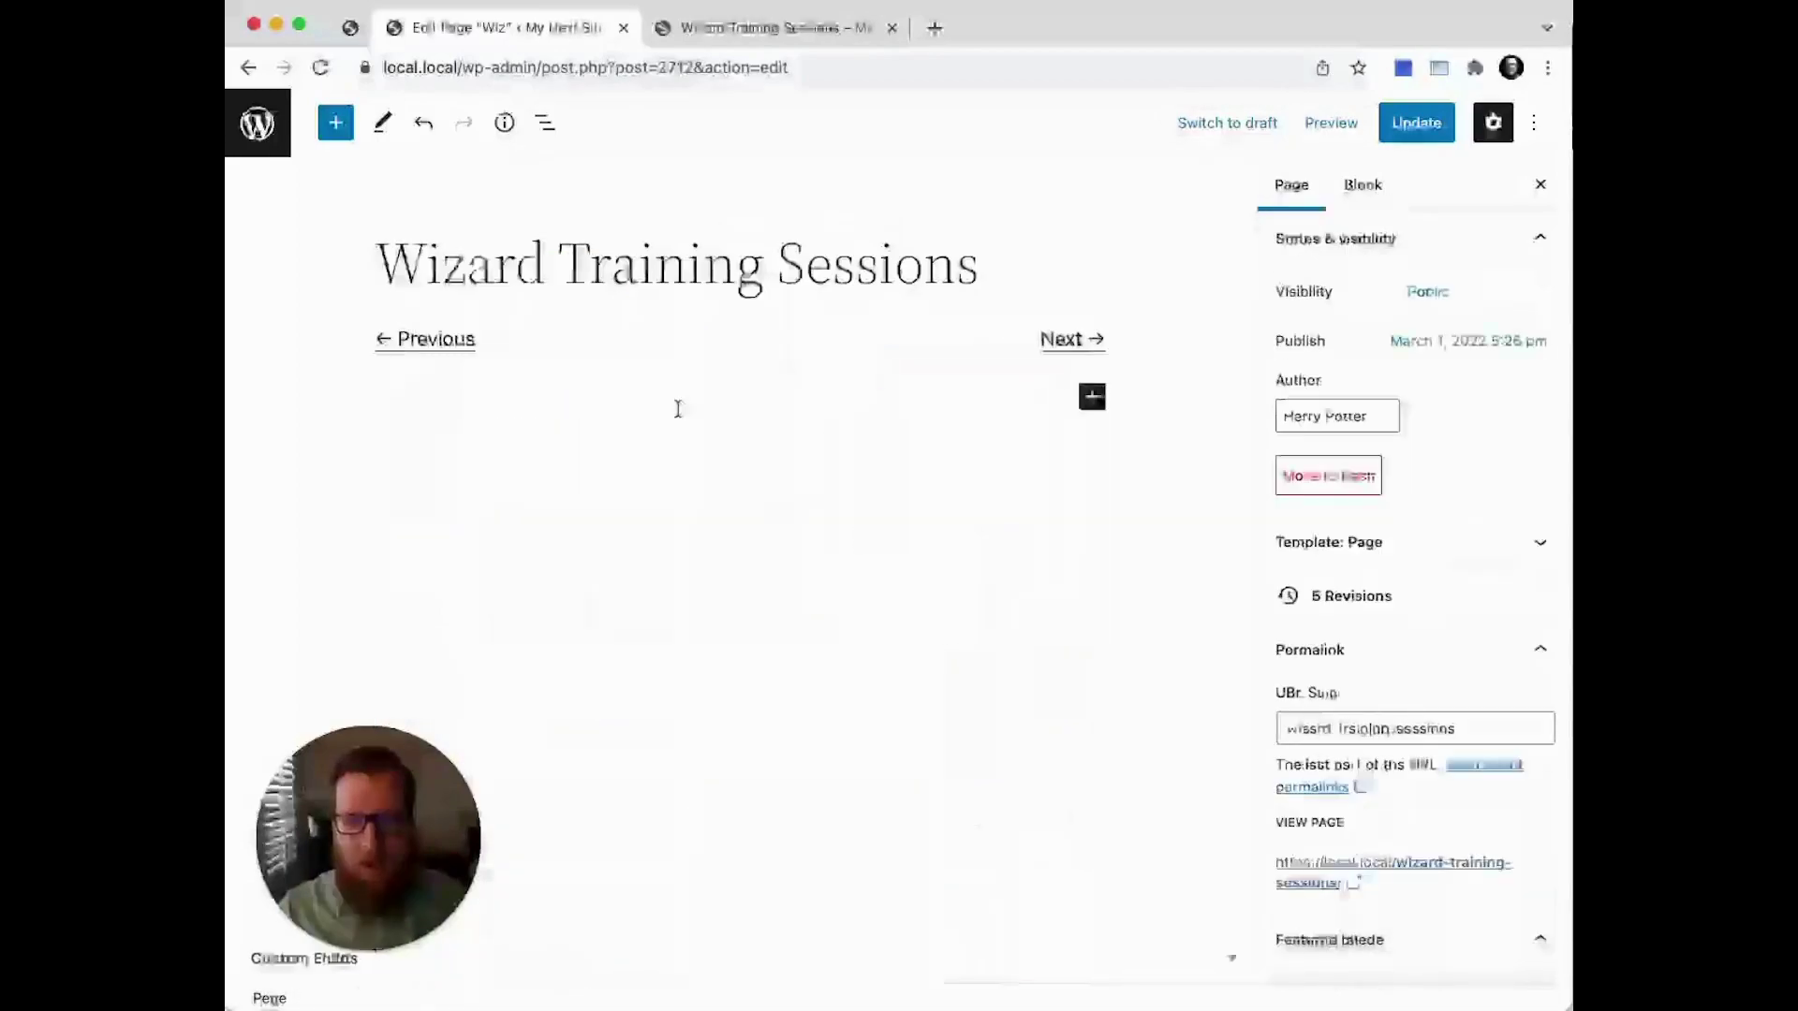
left_click(518, 342)
left_click(790, 291)
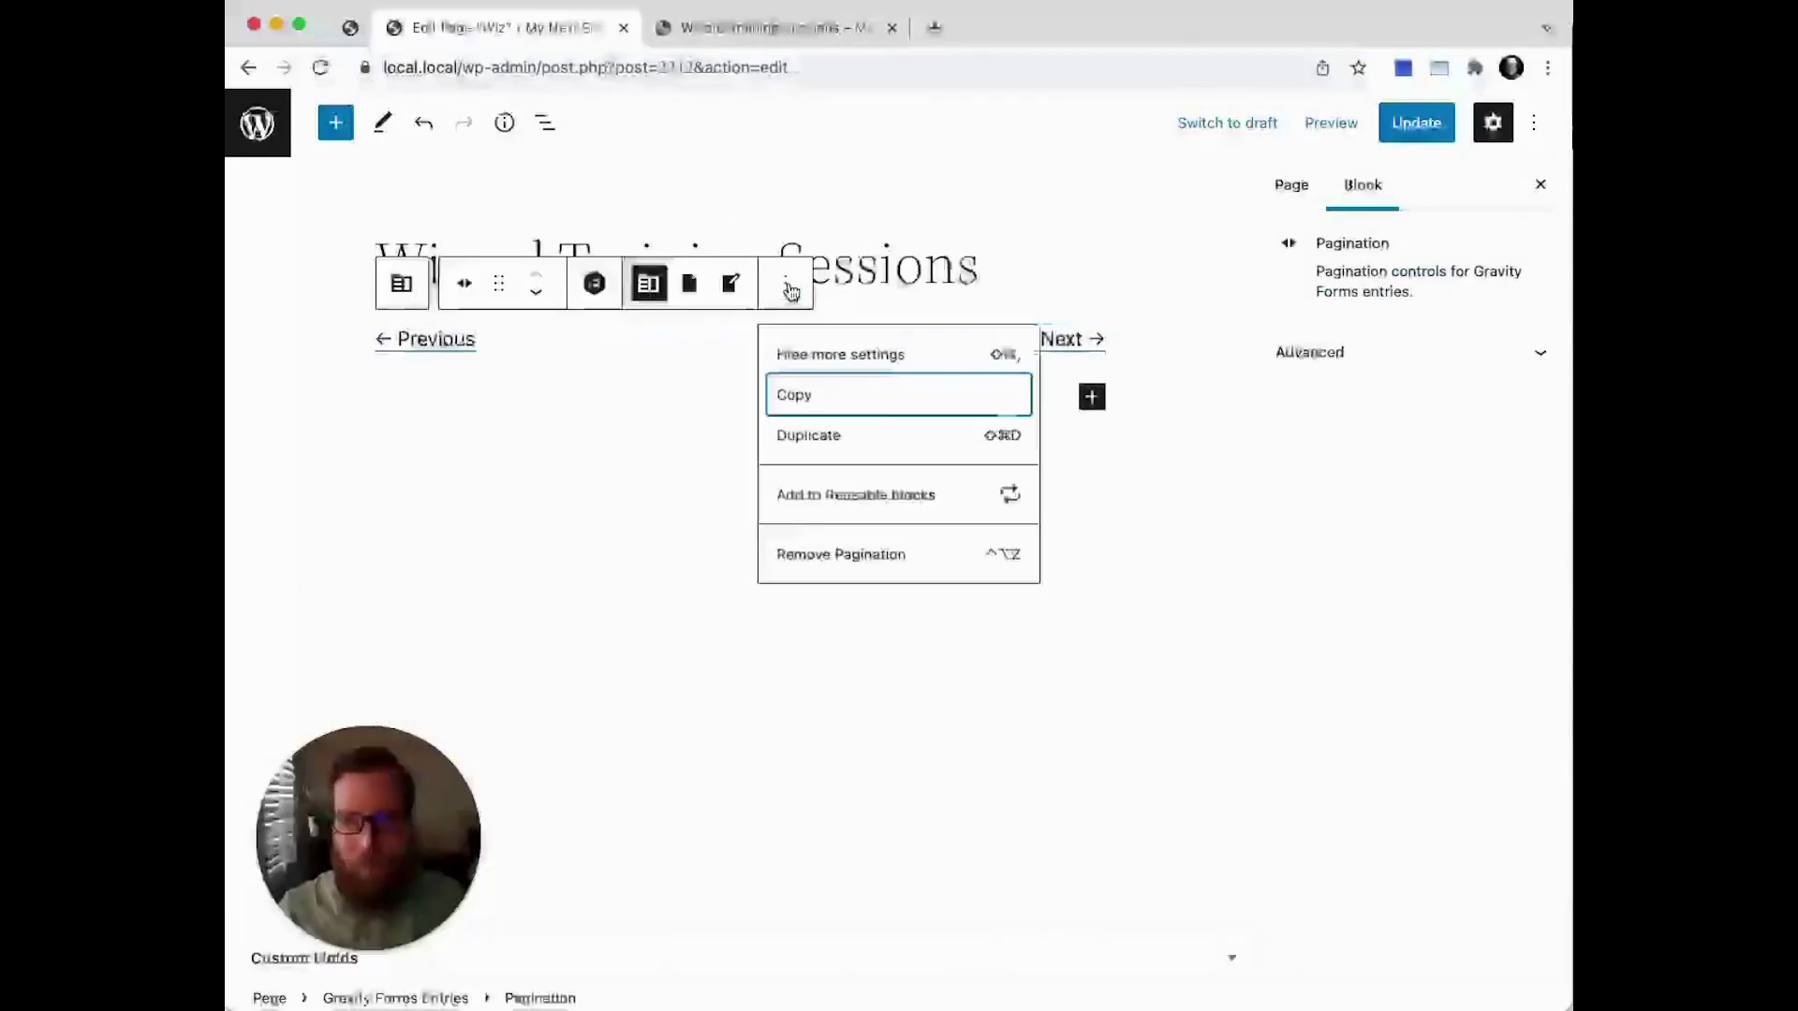
left_click(841, 552)
Insert a Gravity Forms Entries block below the title via /entri and open its form list
left_click(786, 326)
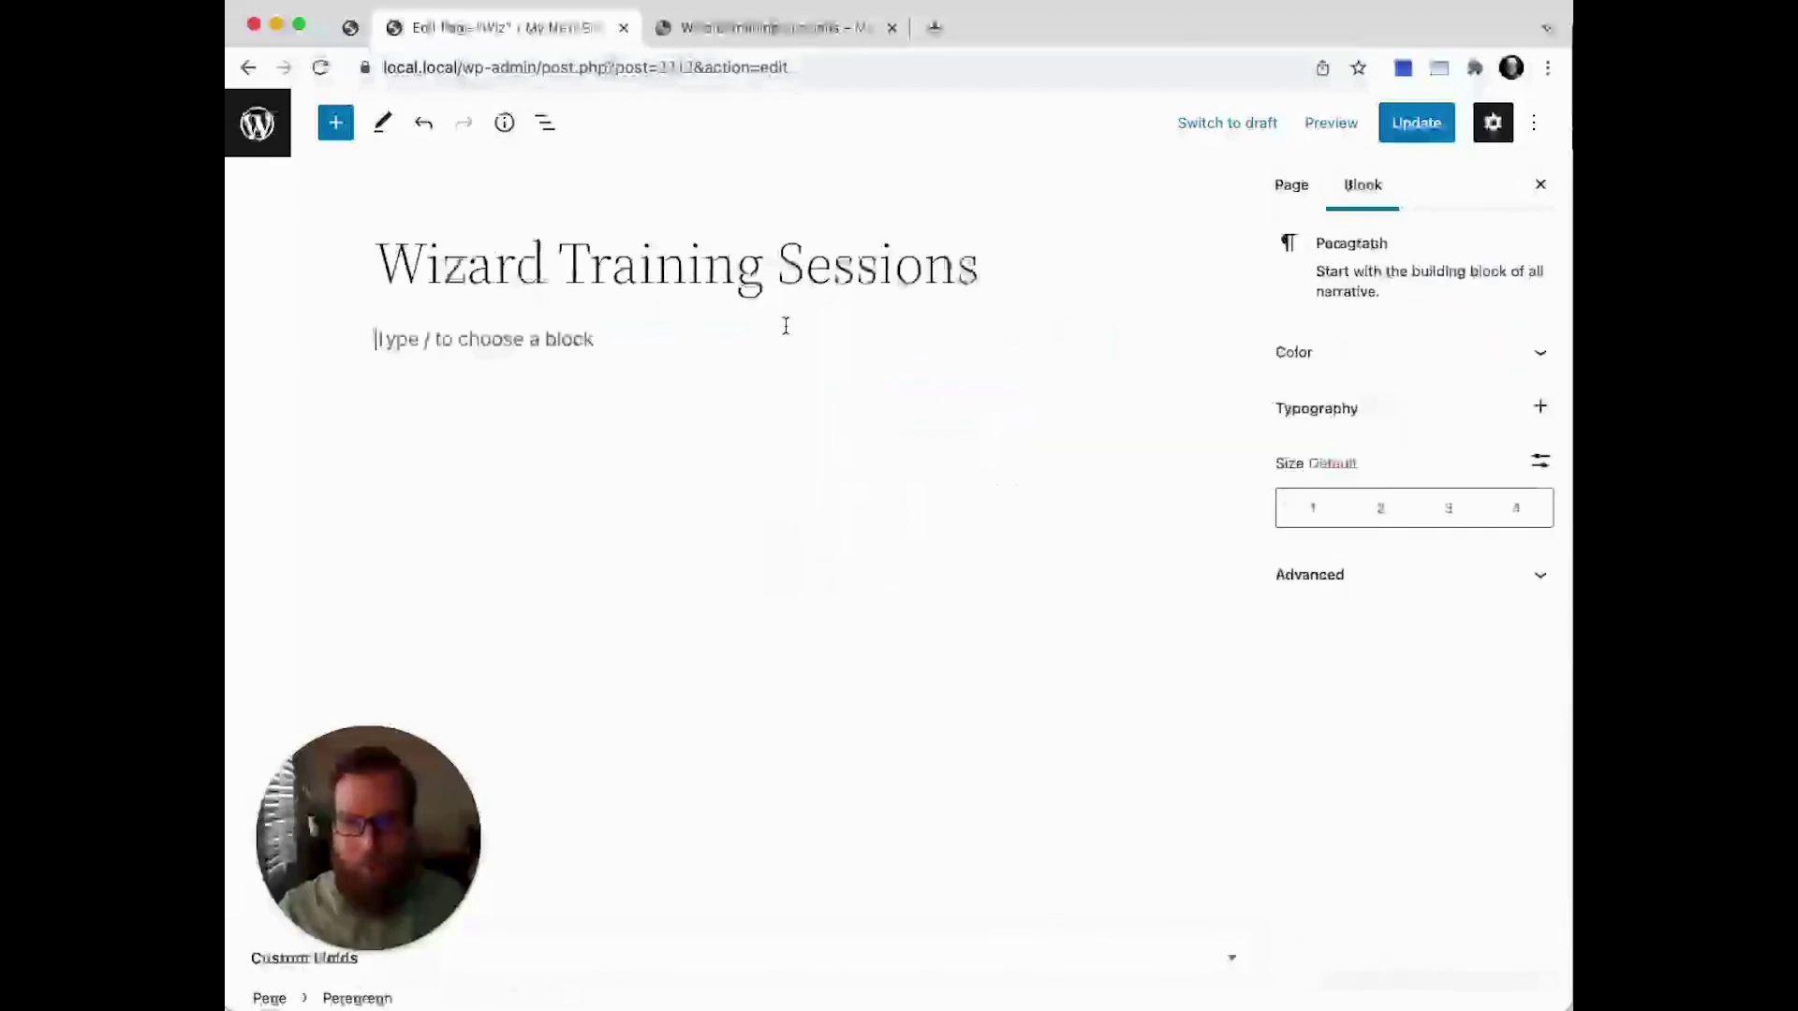
type("/entri")
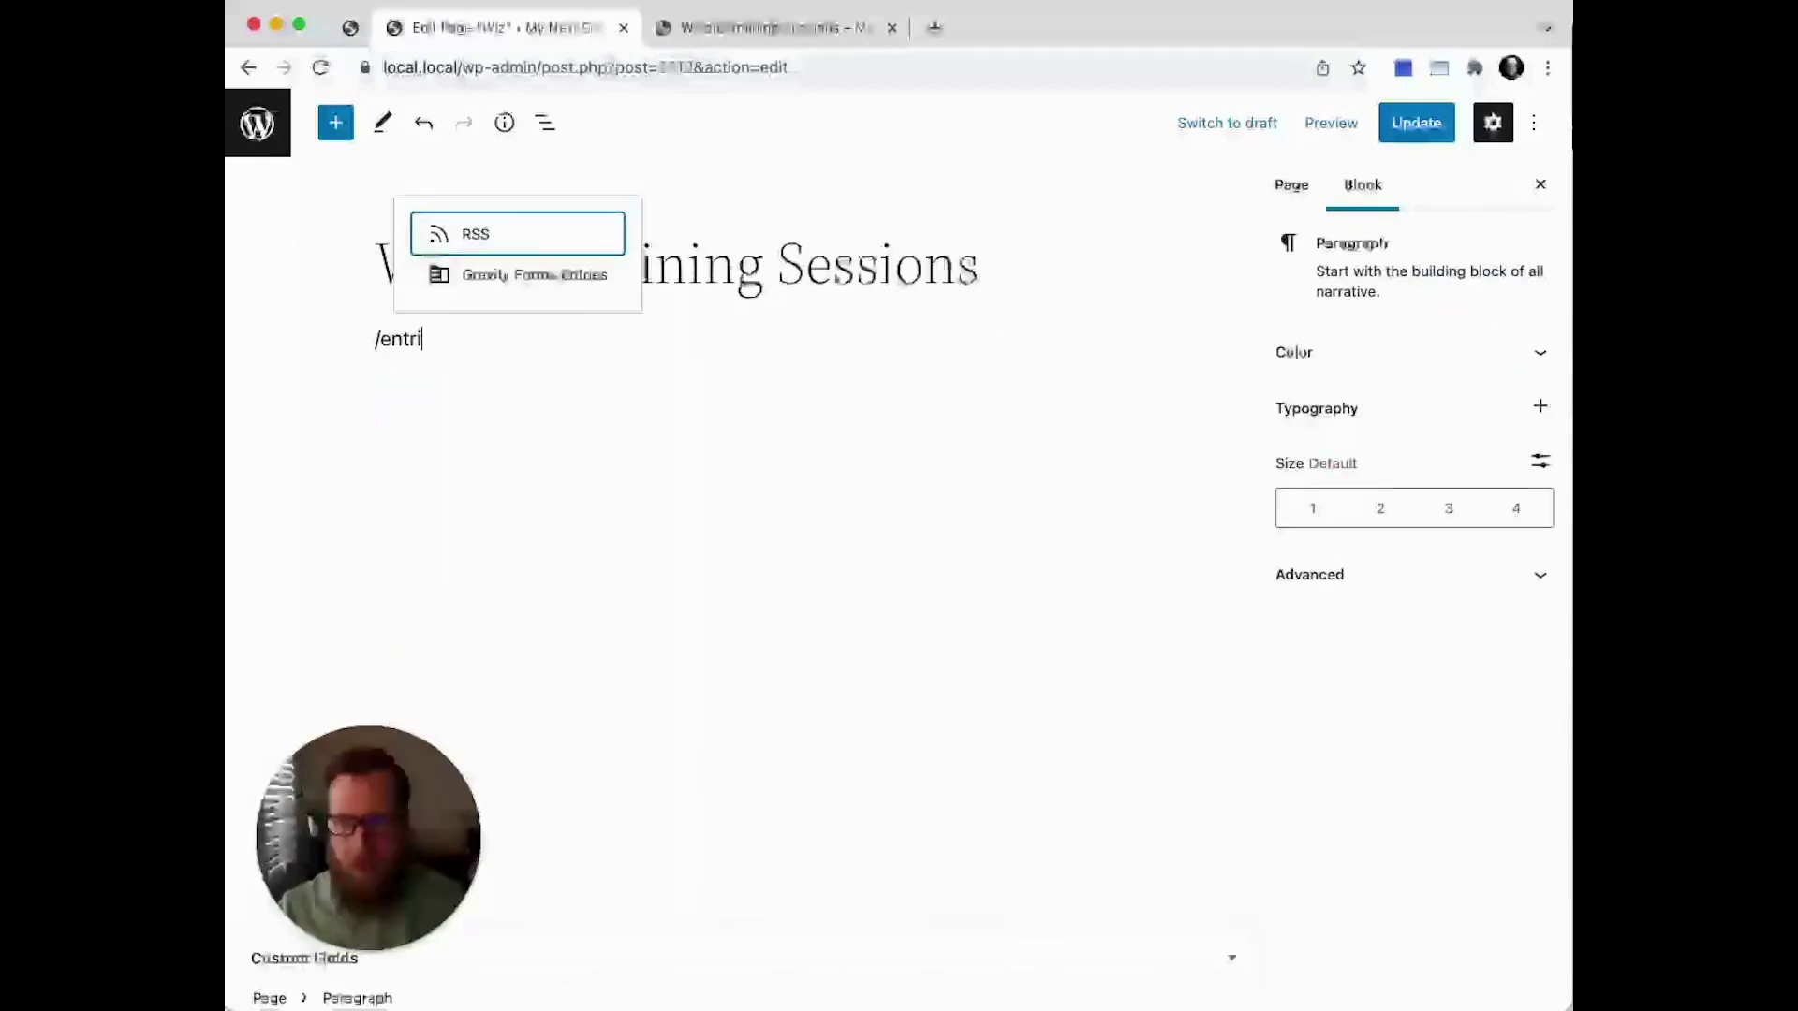
key("Down")
key("Return")
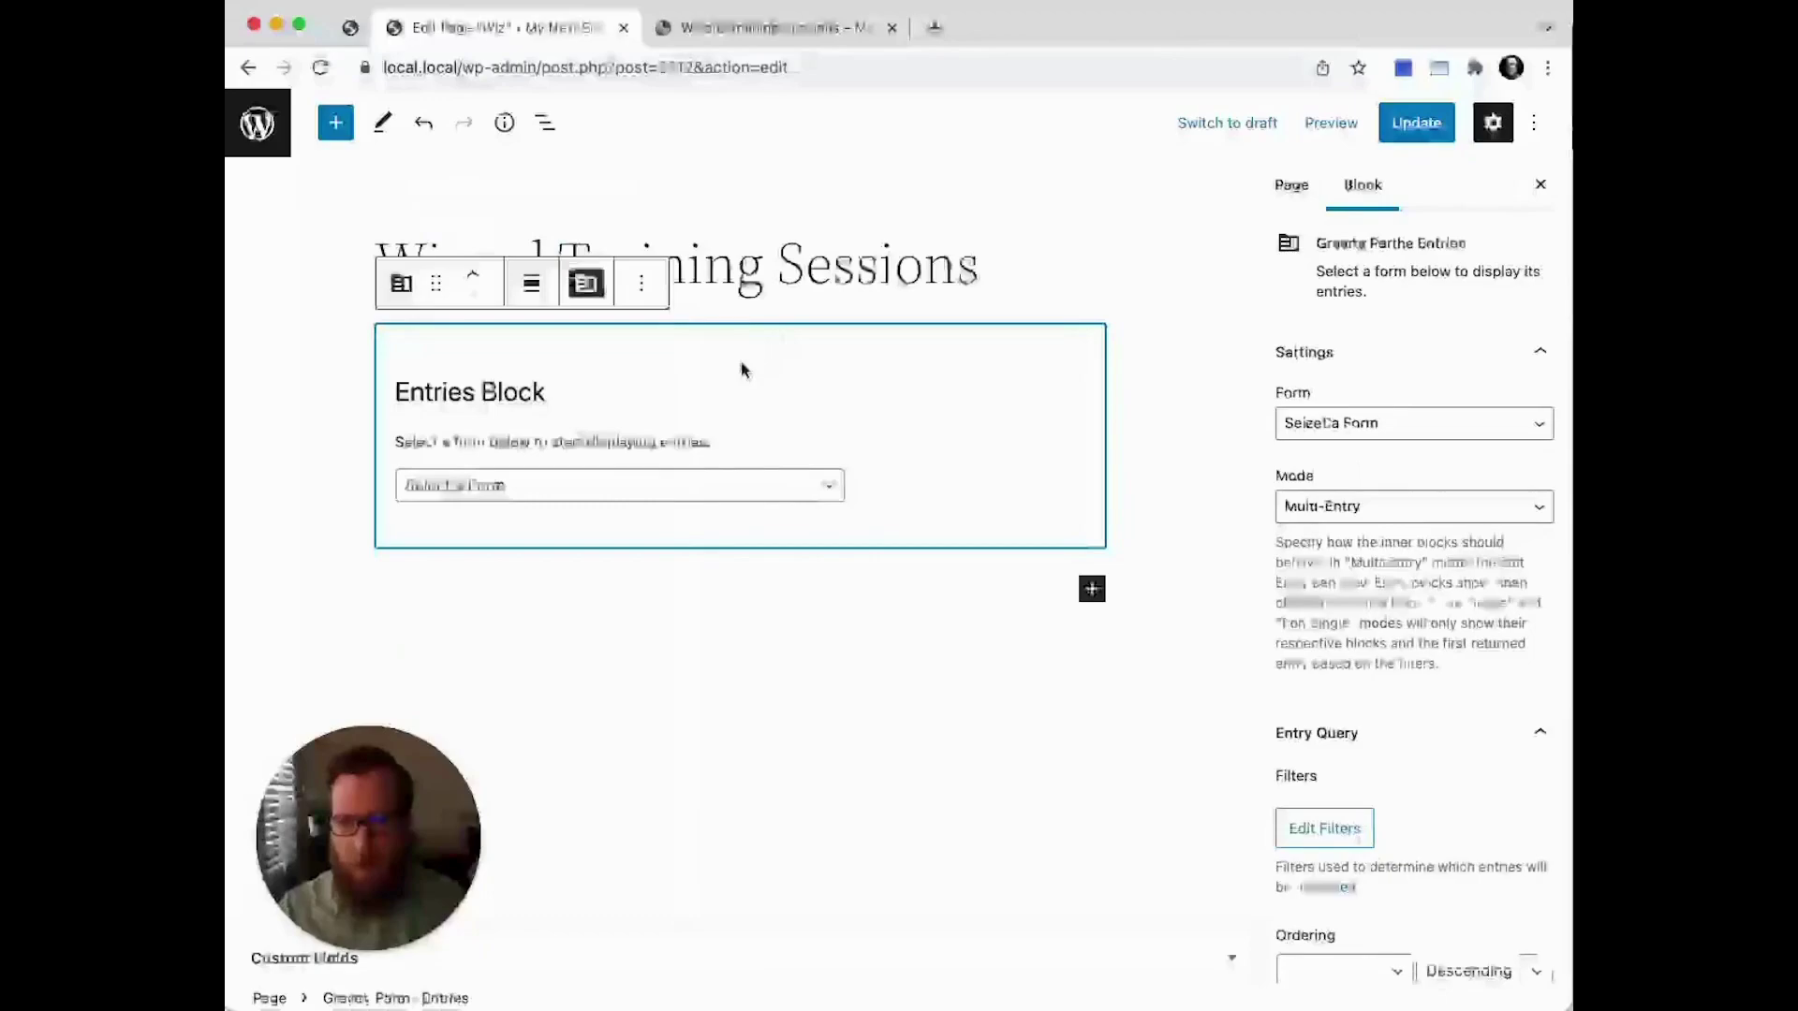
left_click(517, 491)
scroll(515, 485, "down", 10)
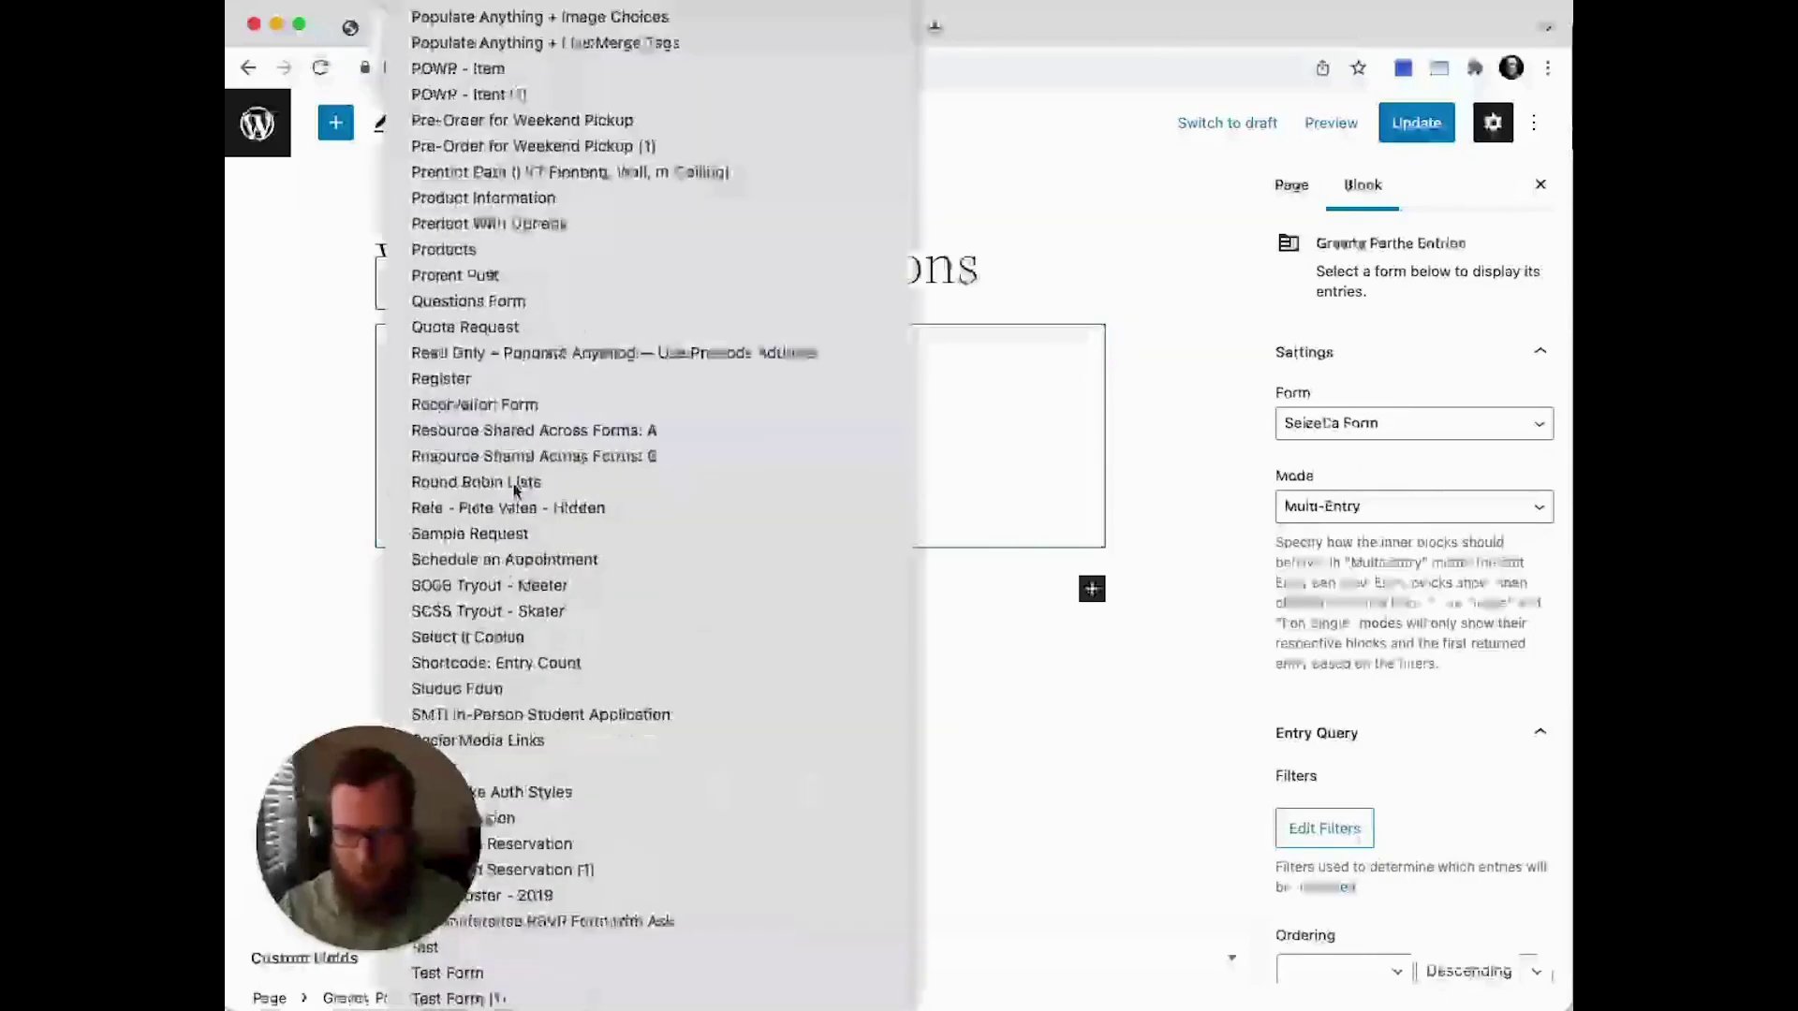
Pick the form with the Entries Loop variation, update, and review the stacked fields live
left_click(518, 485)
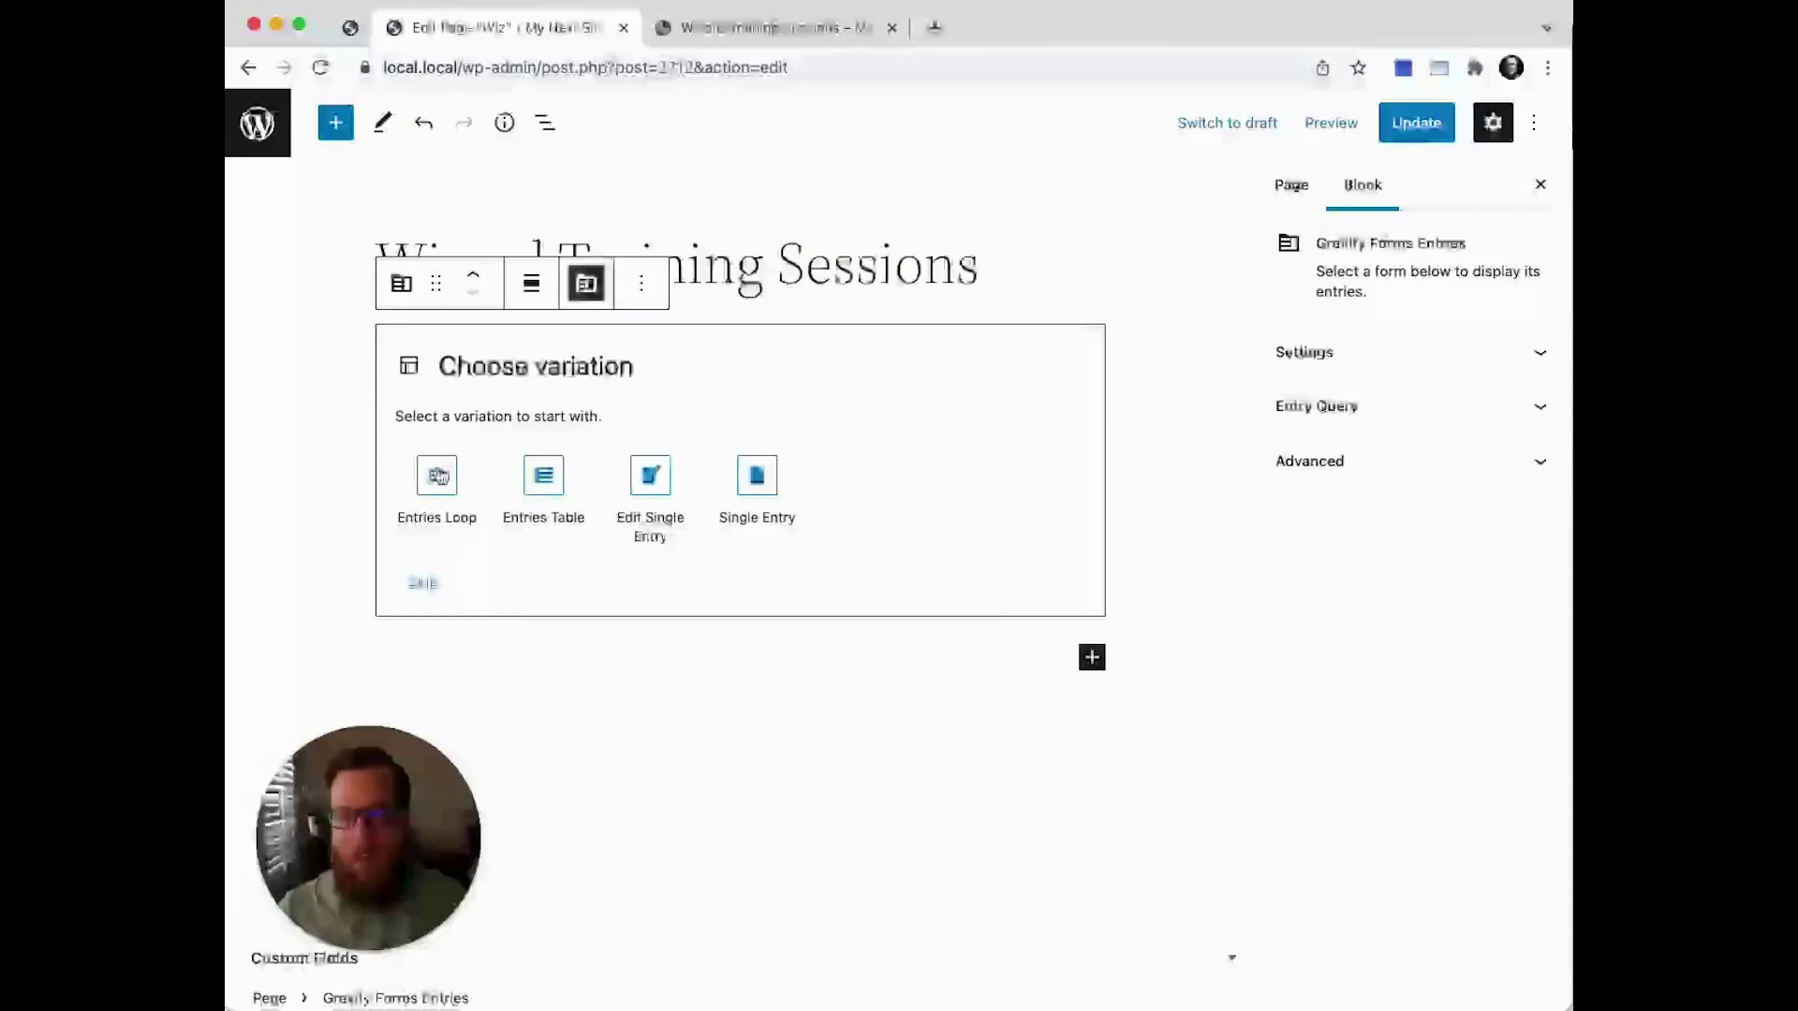
left_click(438, 476)
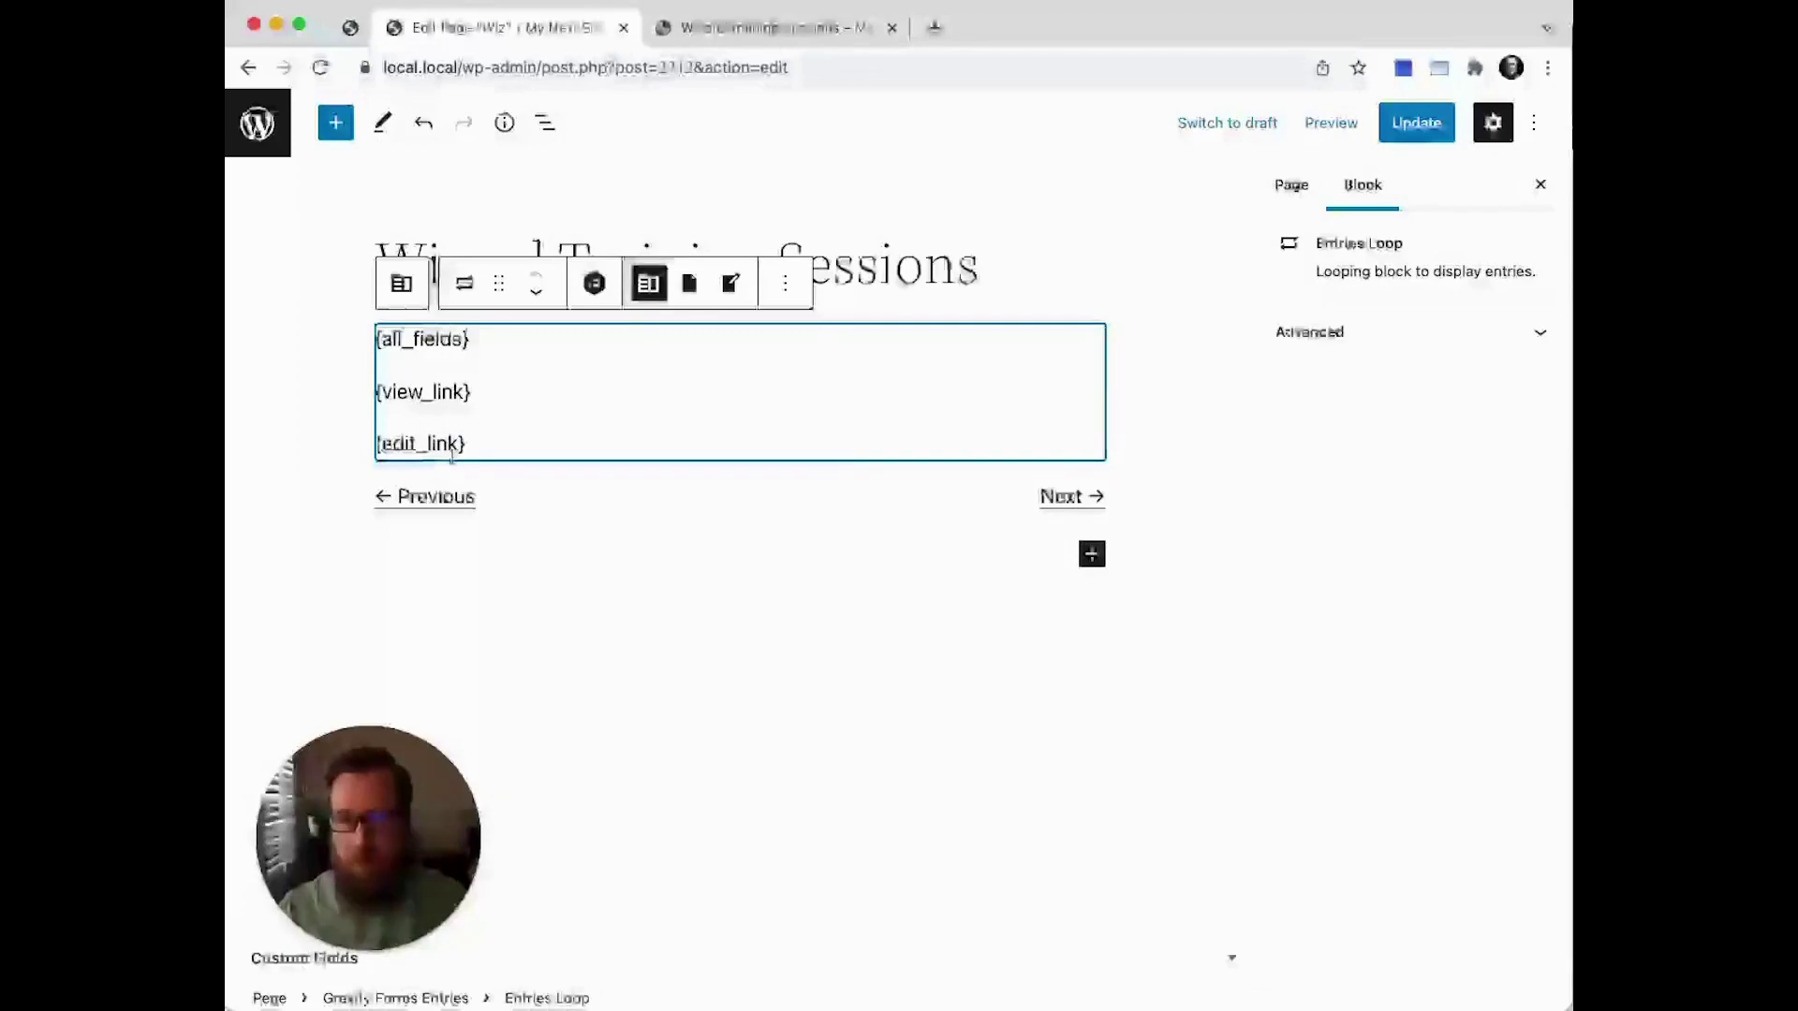
left_click(1417, 131)
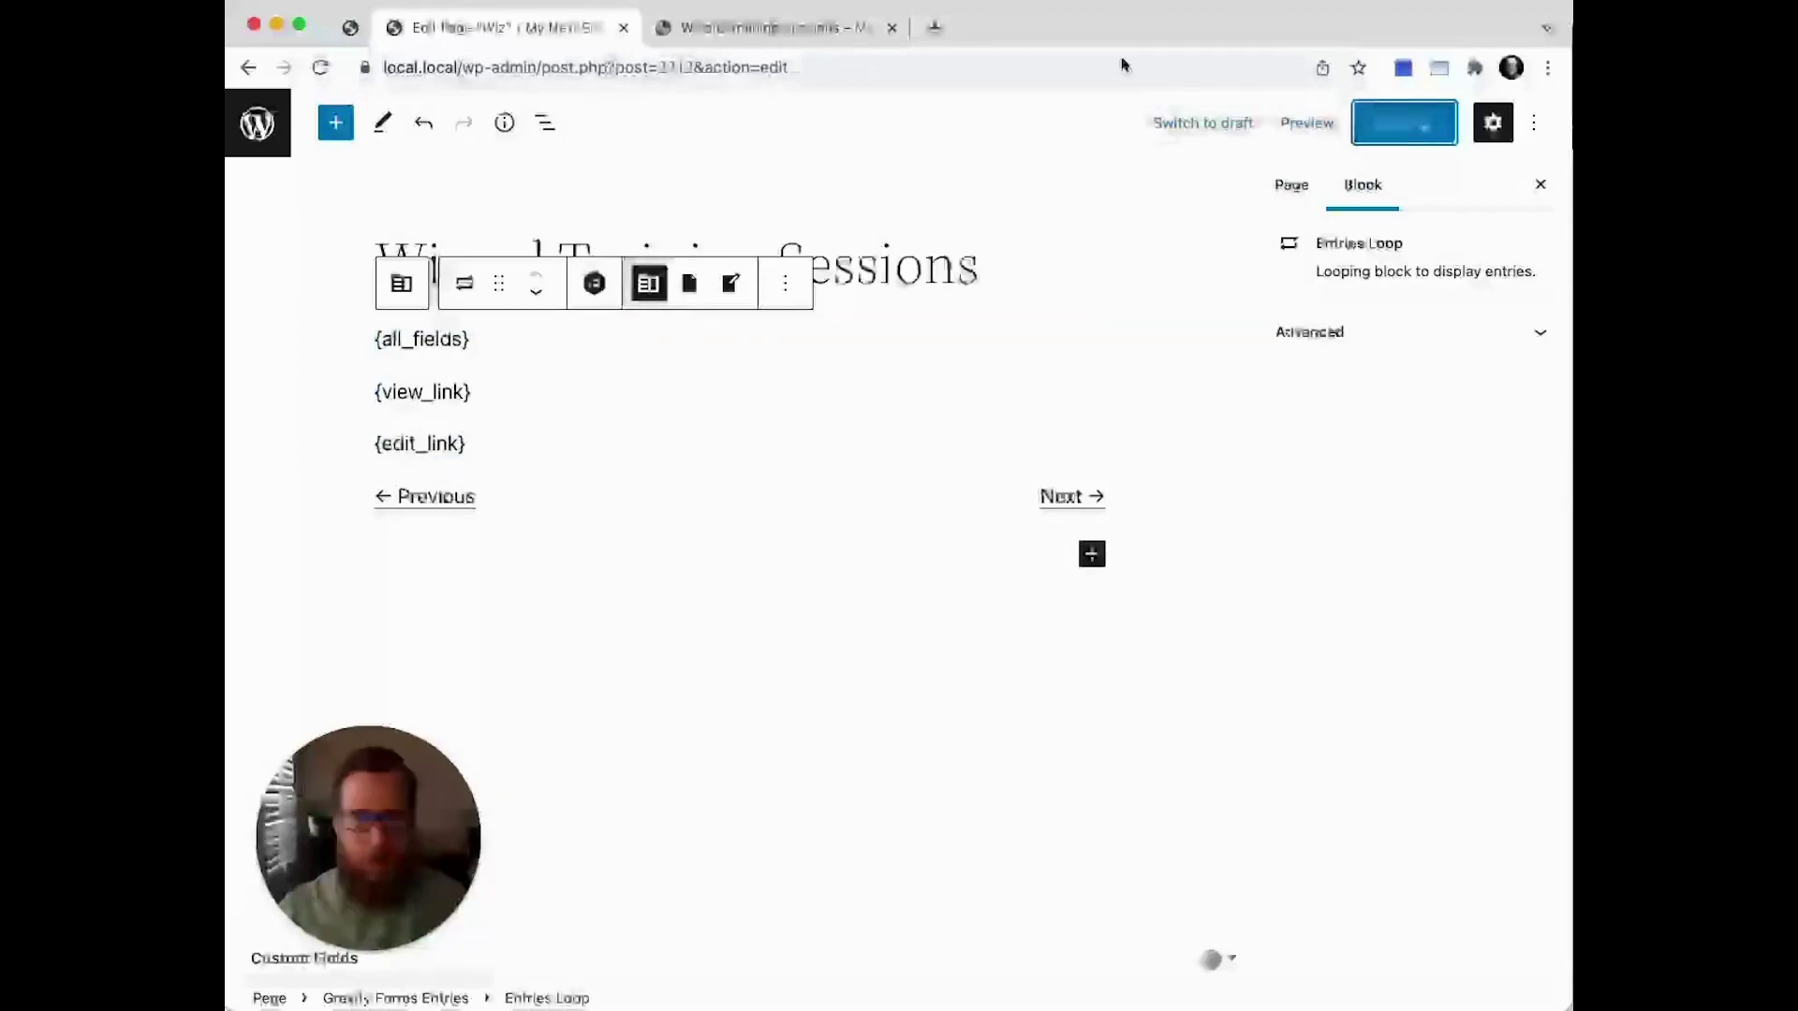
left_click(774, 27)
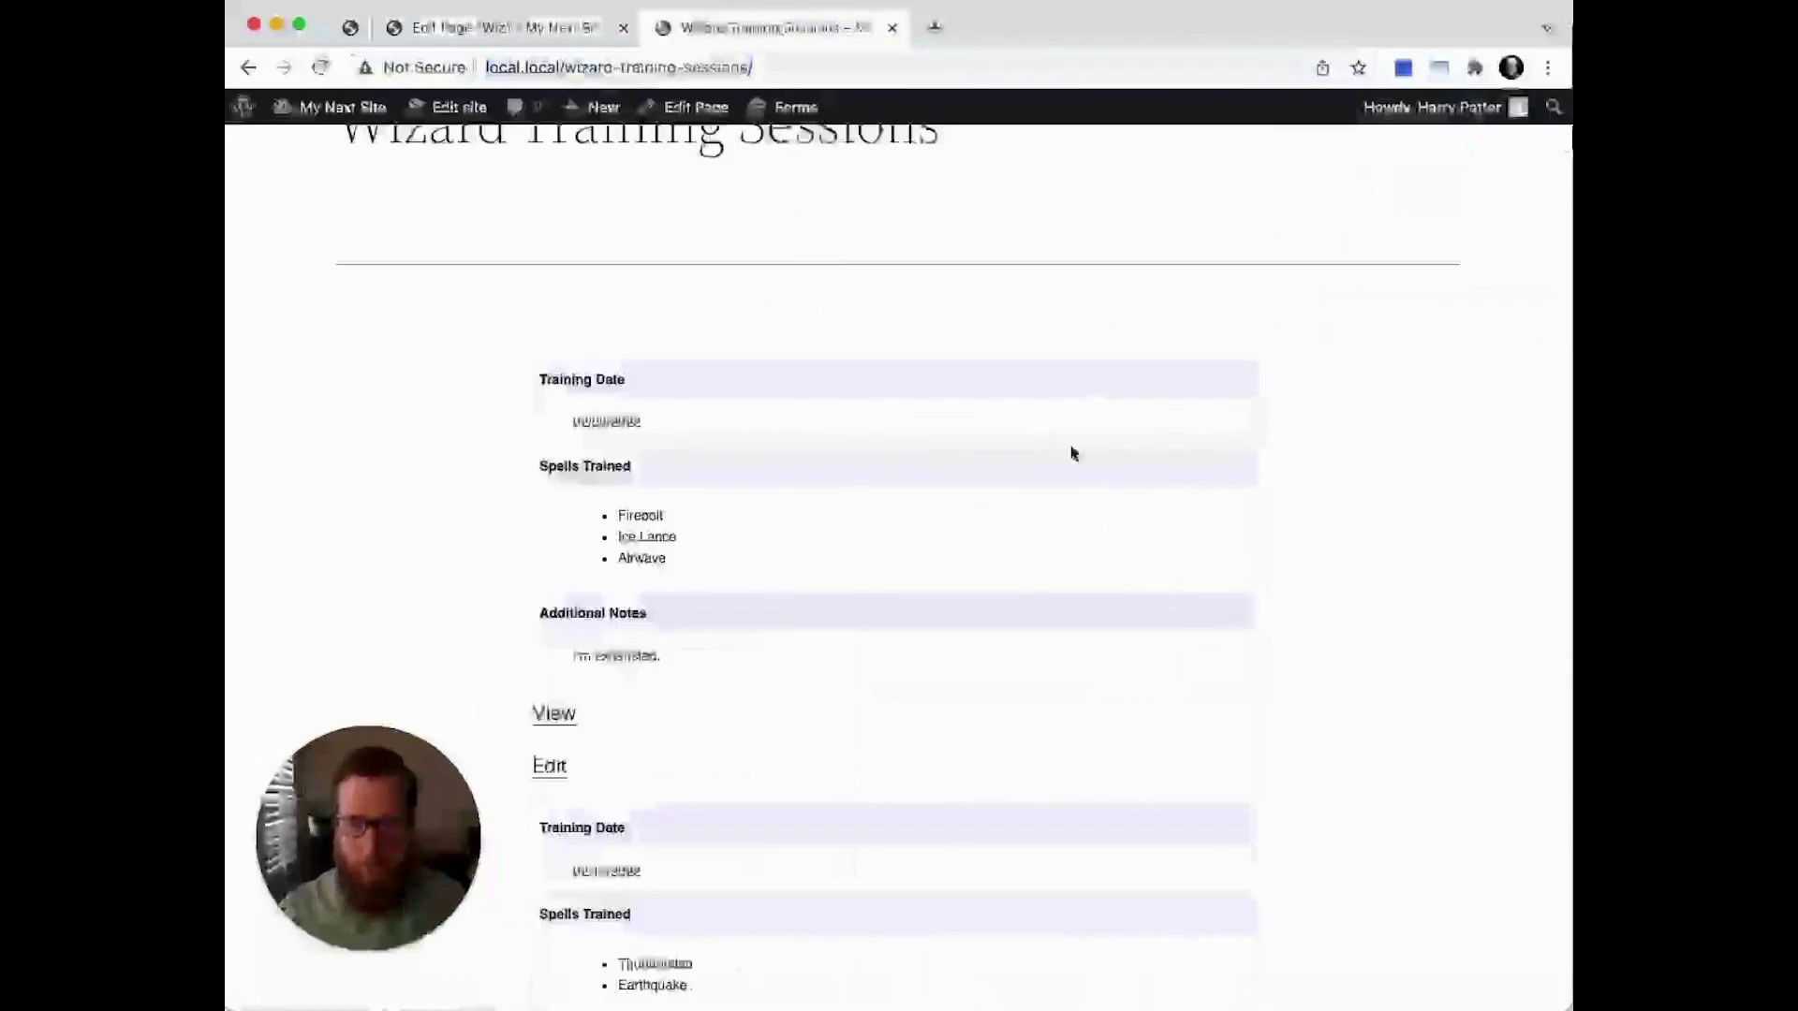
scroll(1072, 451, "down", 5)
scroll(1073, 454, "down", 9)
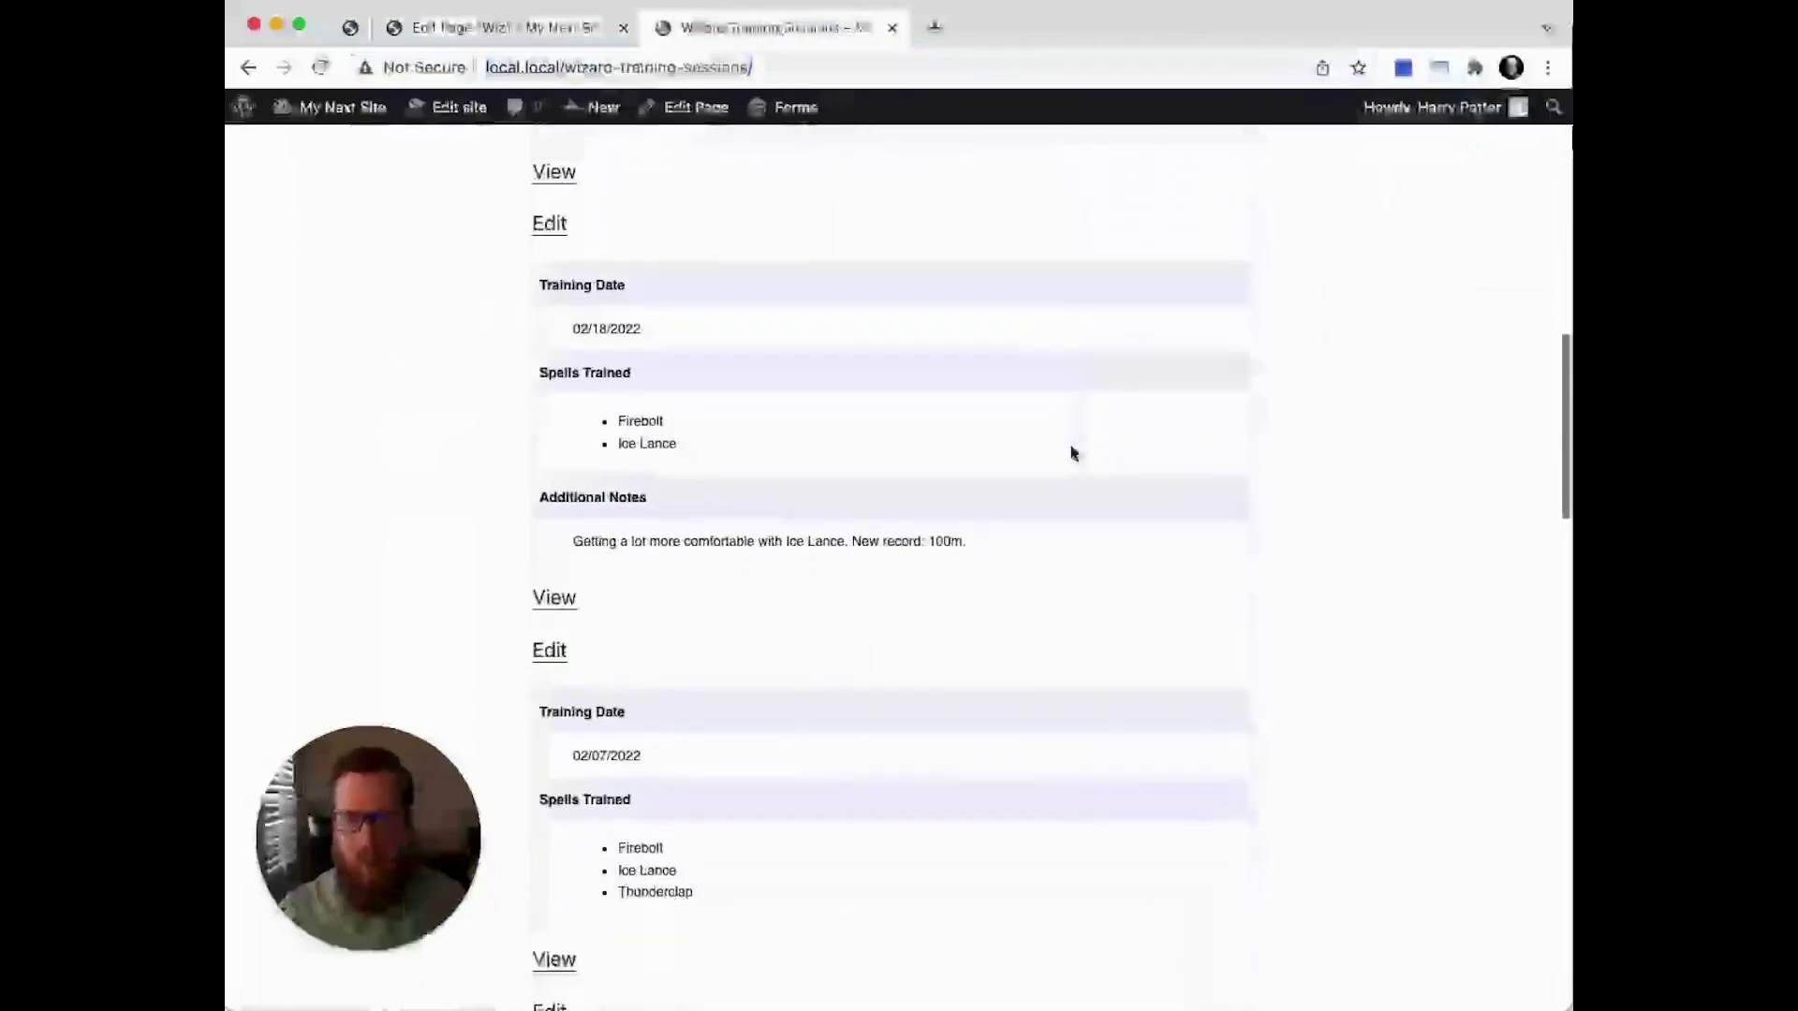
scroll(1072, 453, "down", 3)
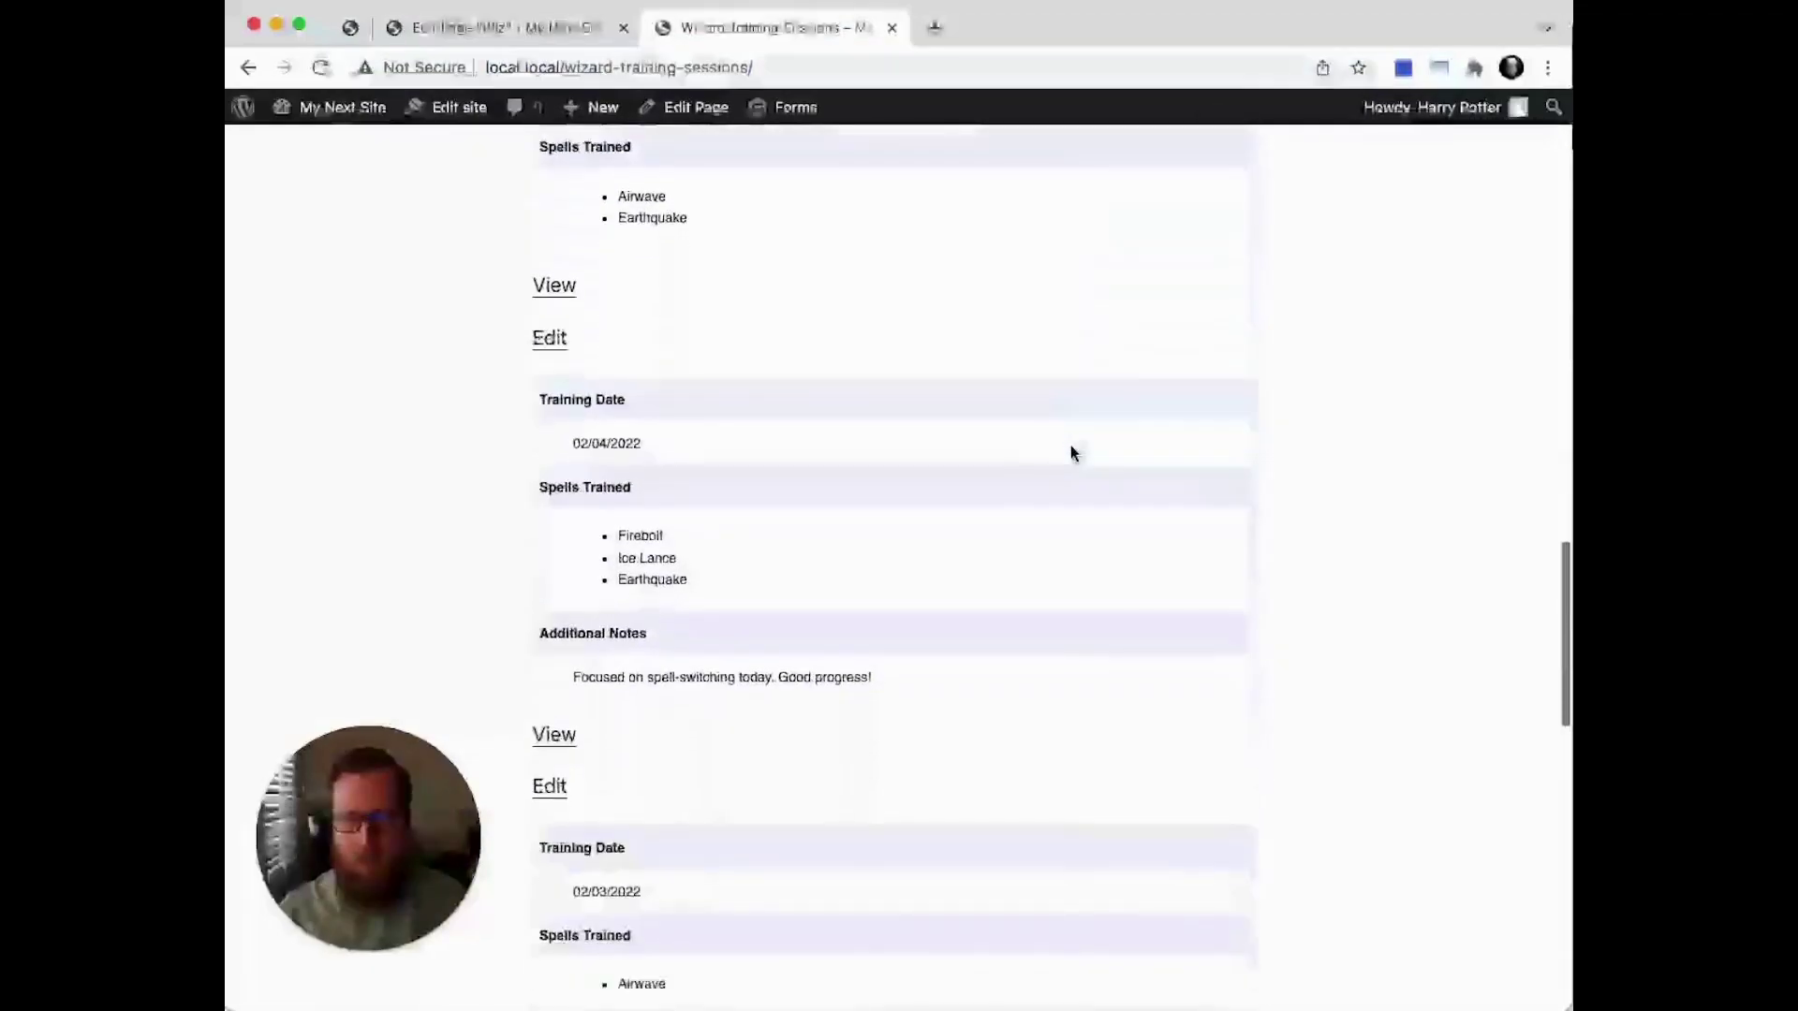
scroll(1070, 454, "down", 3)
Replace the {all_fields} paragraph with an empty Table block using /tabl
key("super+w")
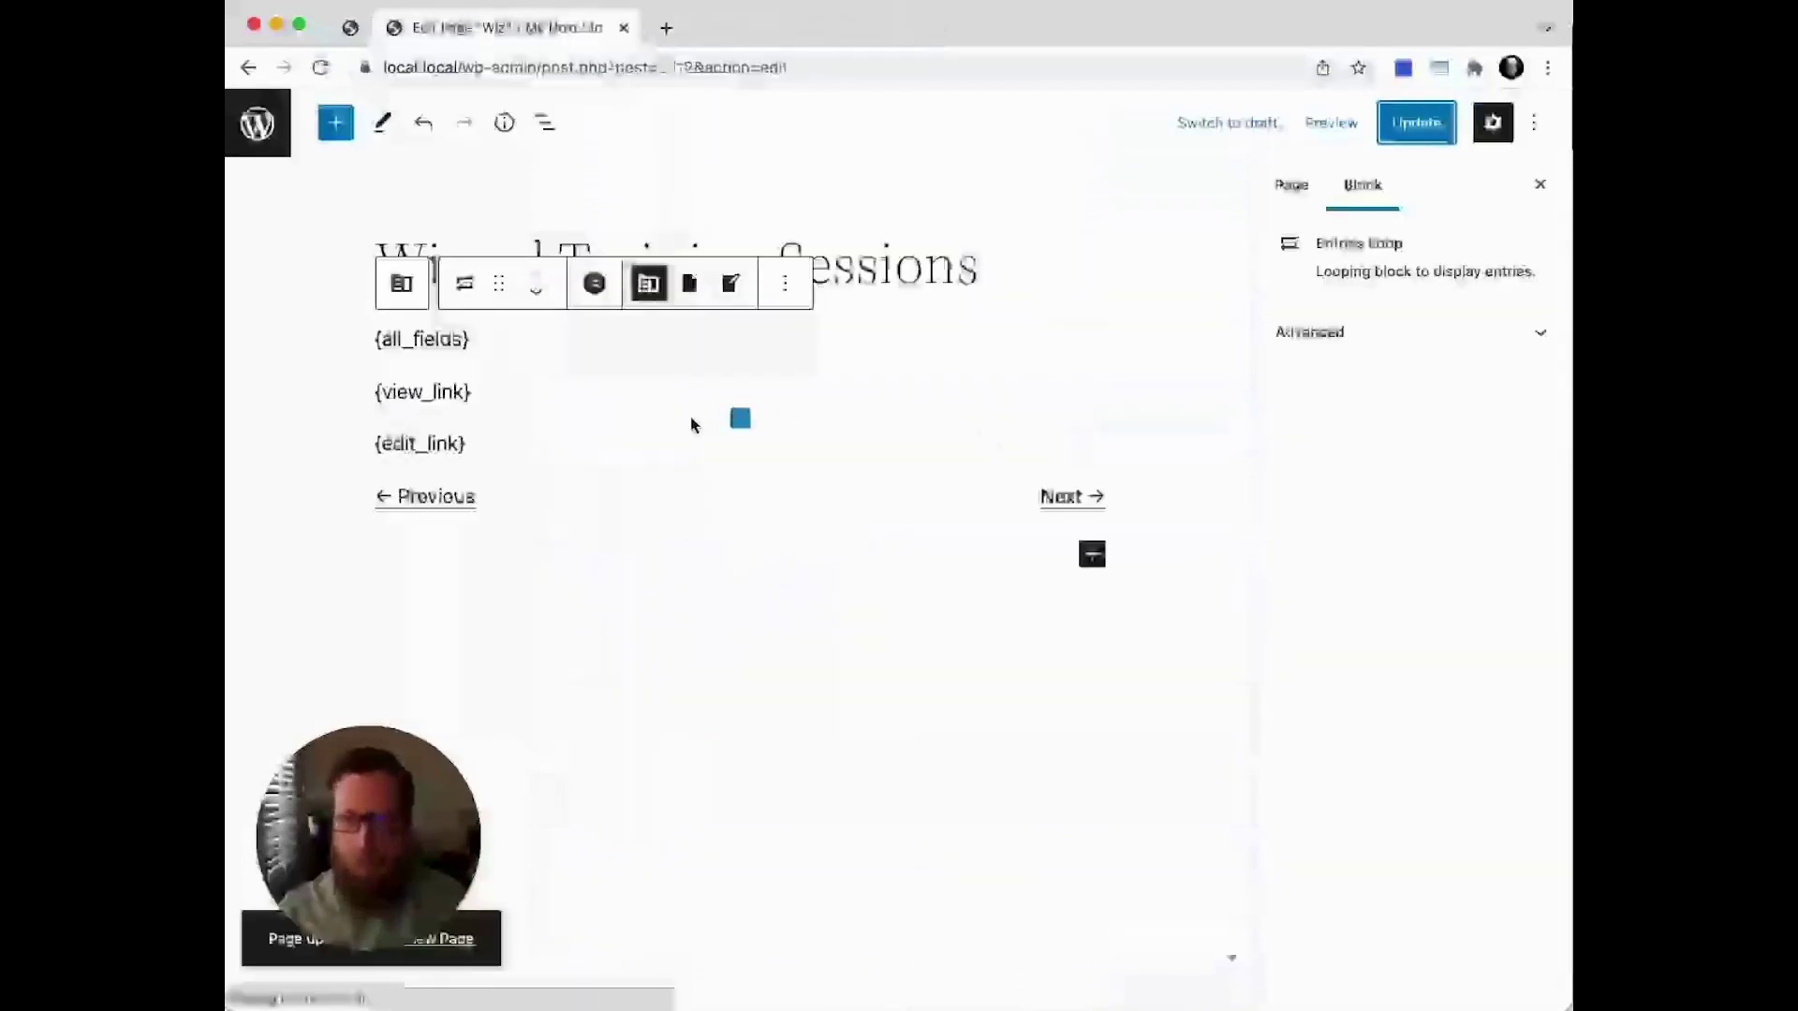
left_click(530, 349)
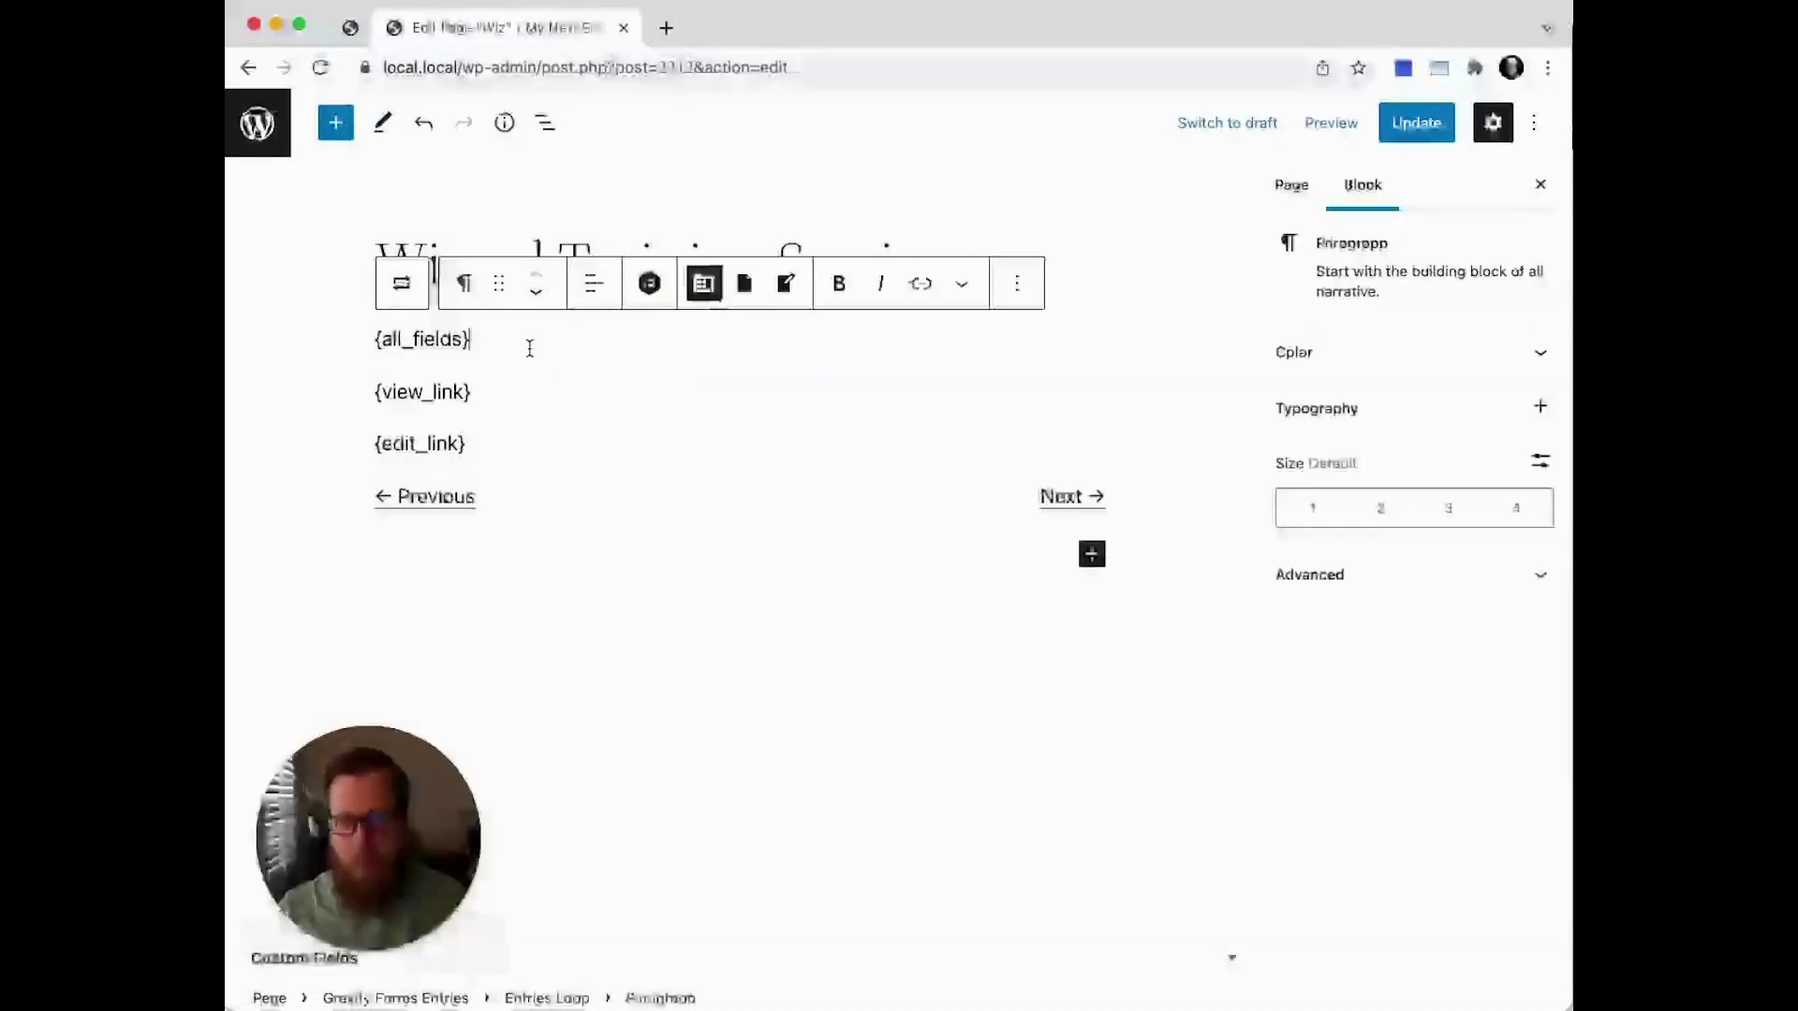
key("super+a")
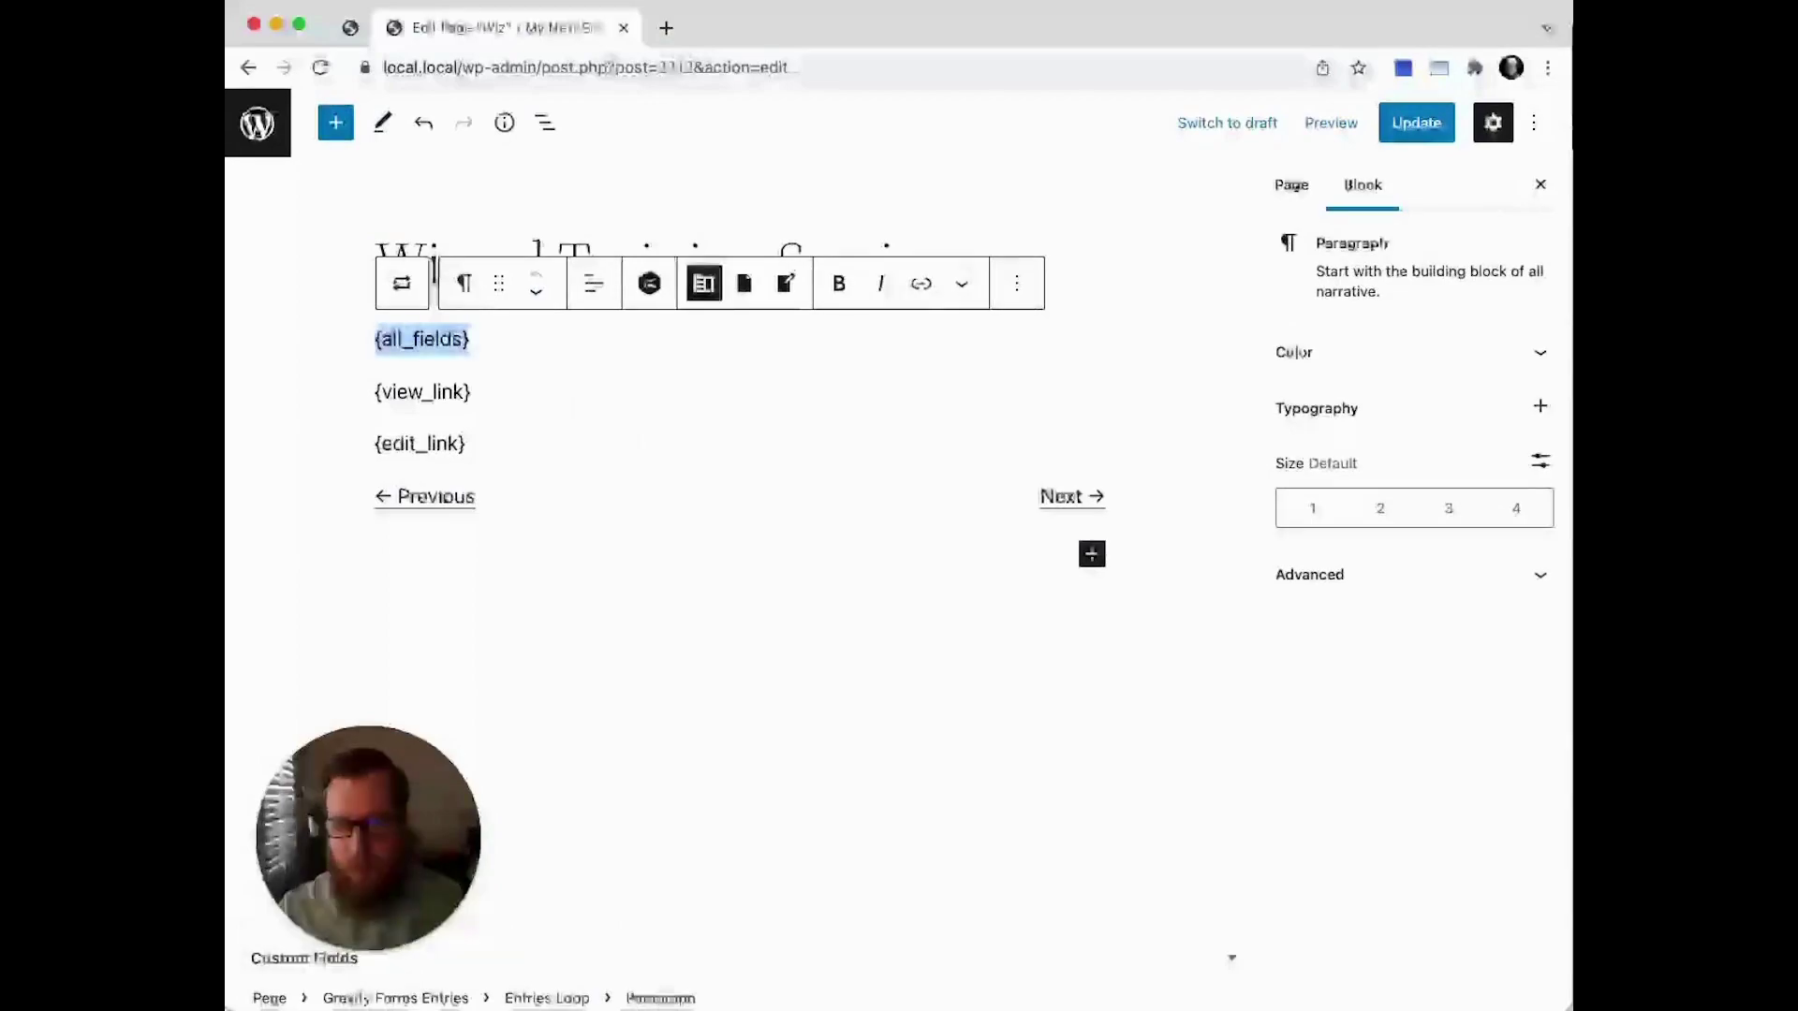
key("BackSpace")
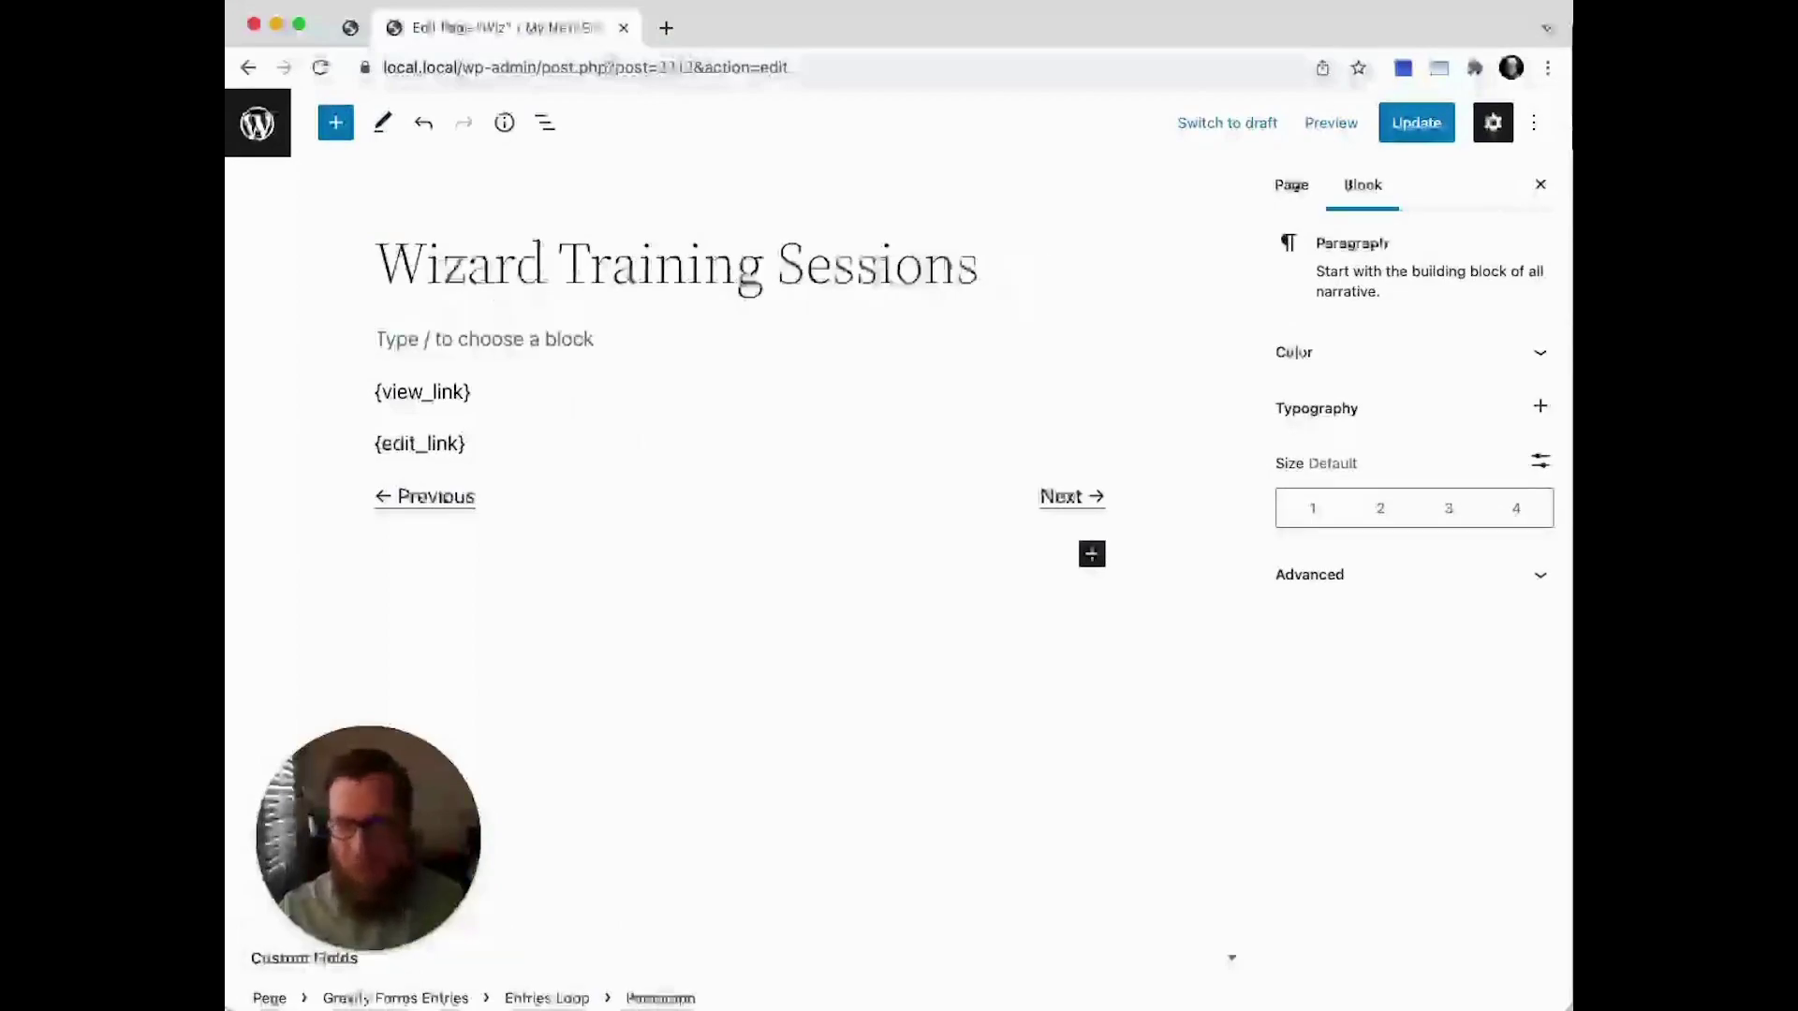
type("/")
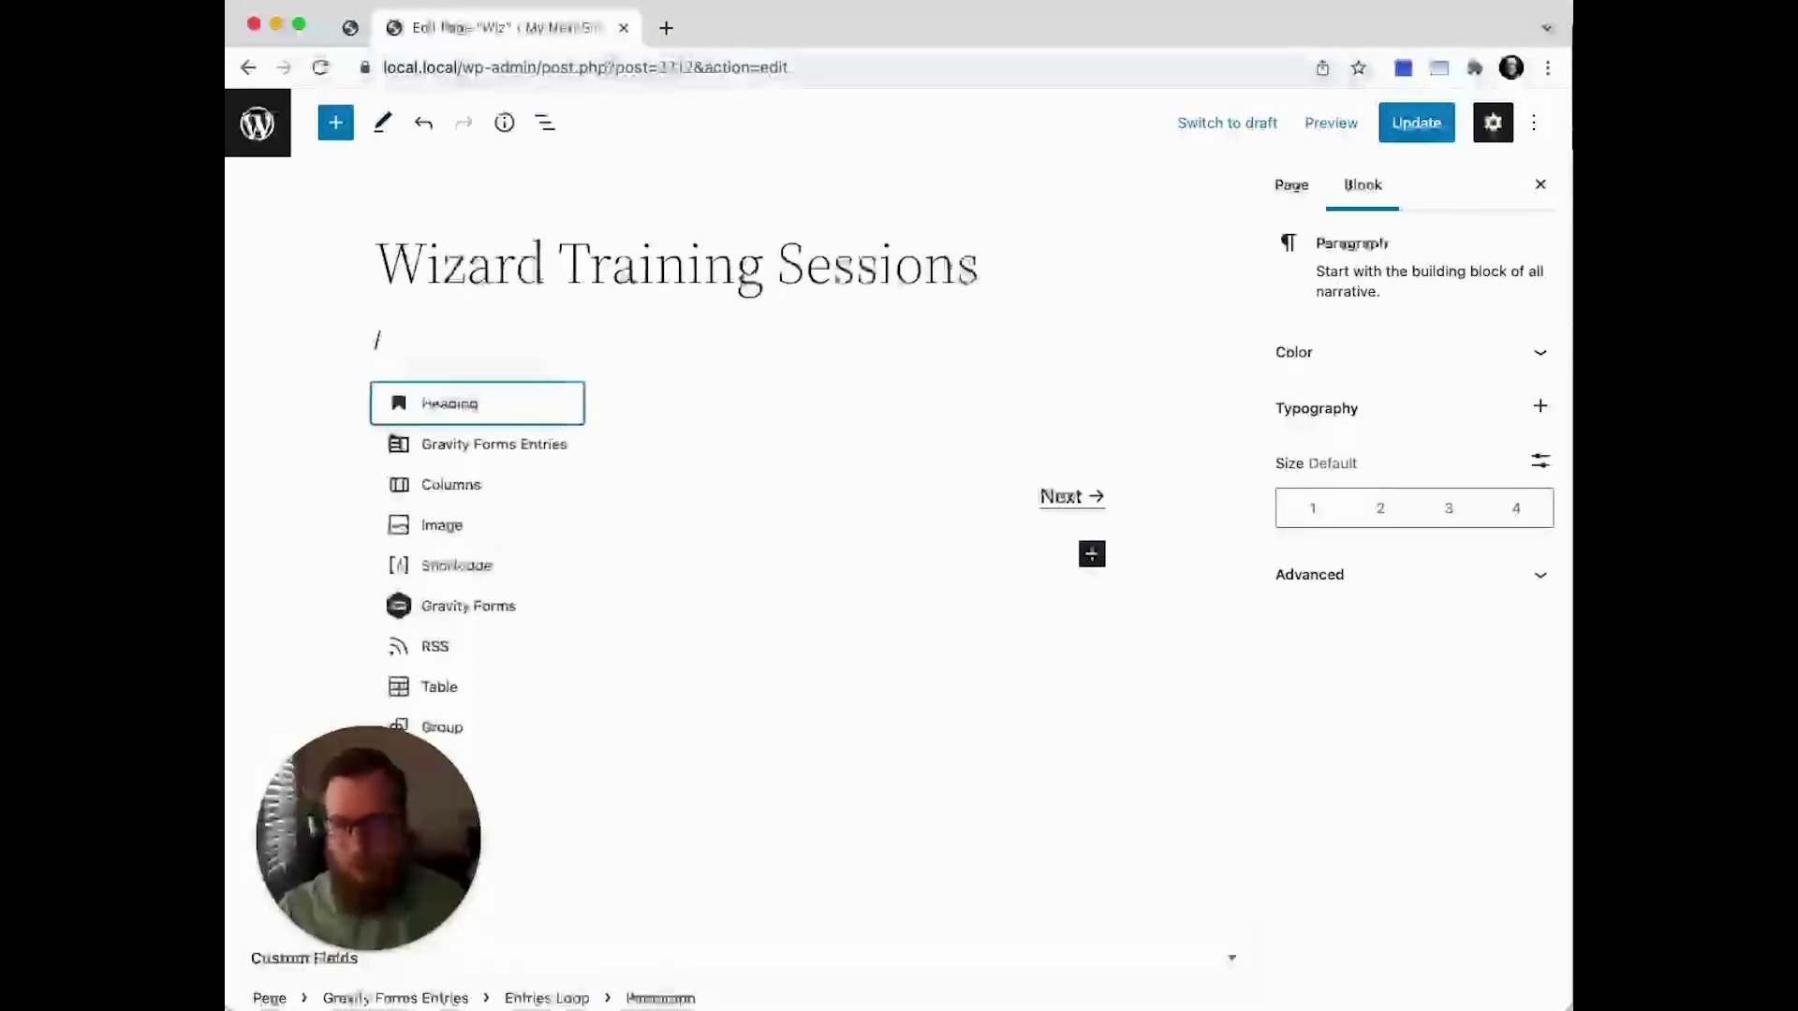
type("tabl")
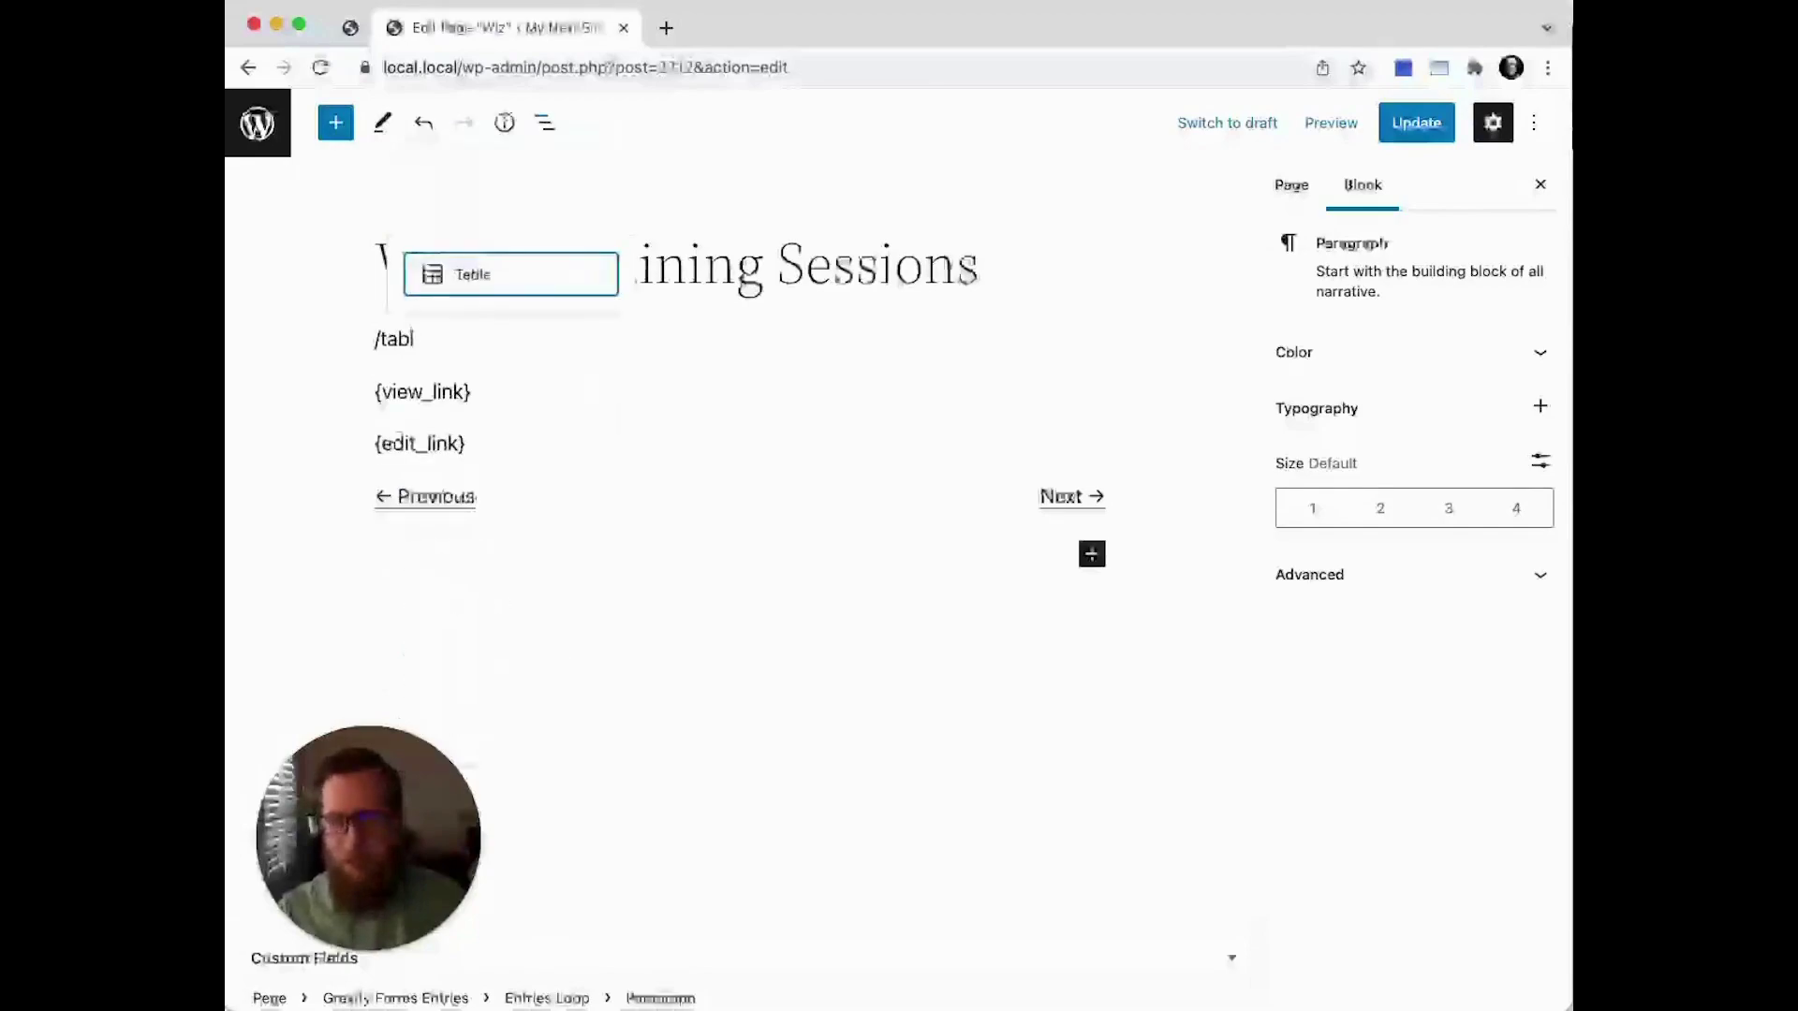
key("Return")
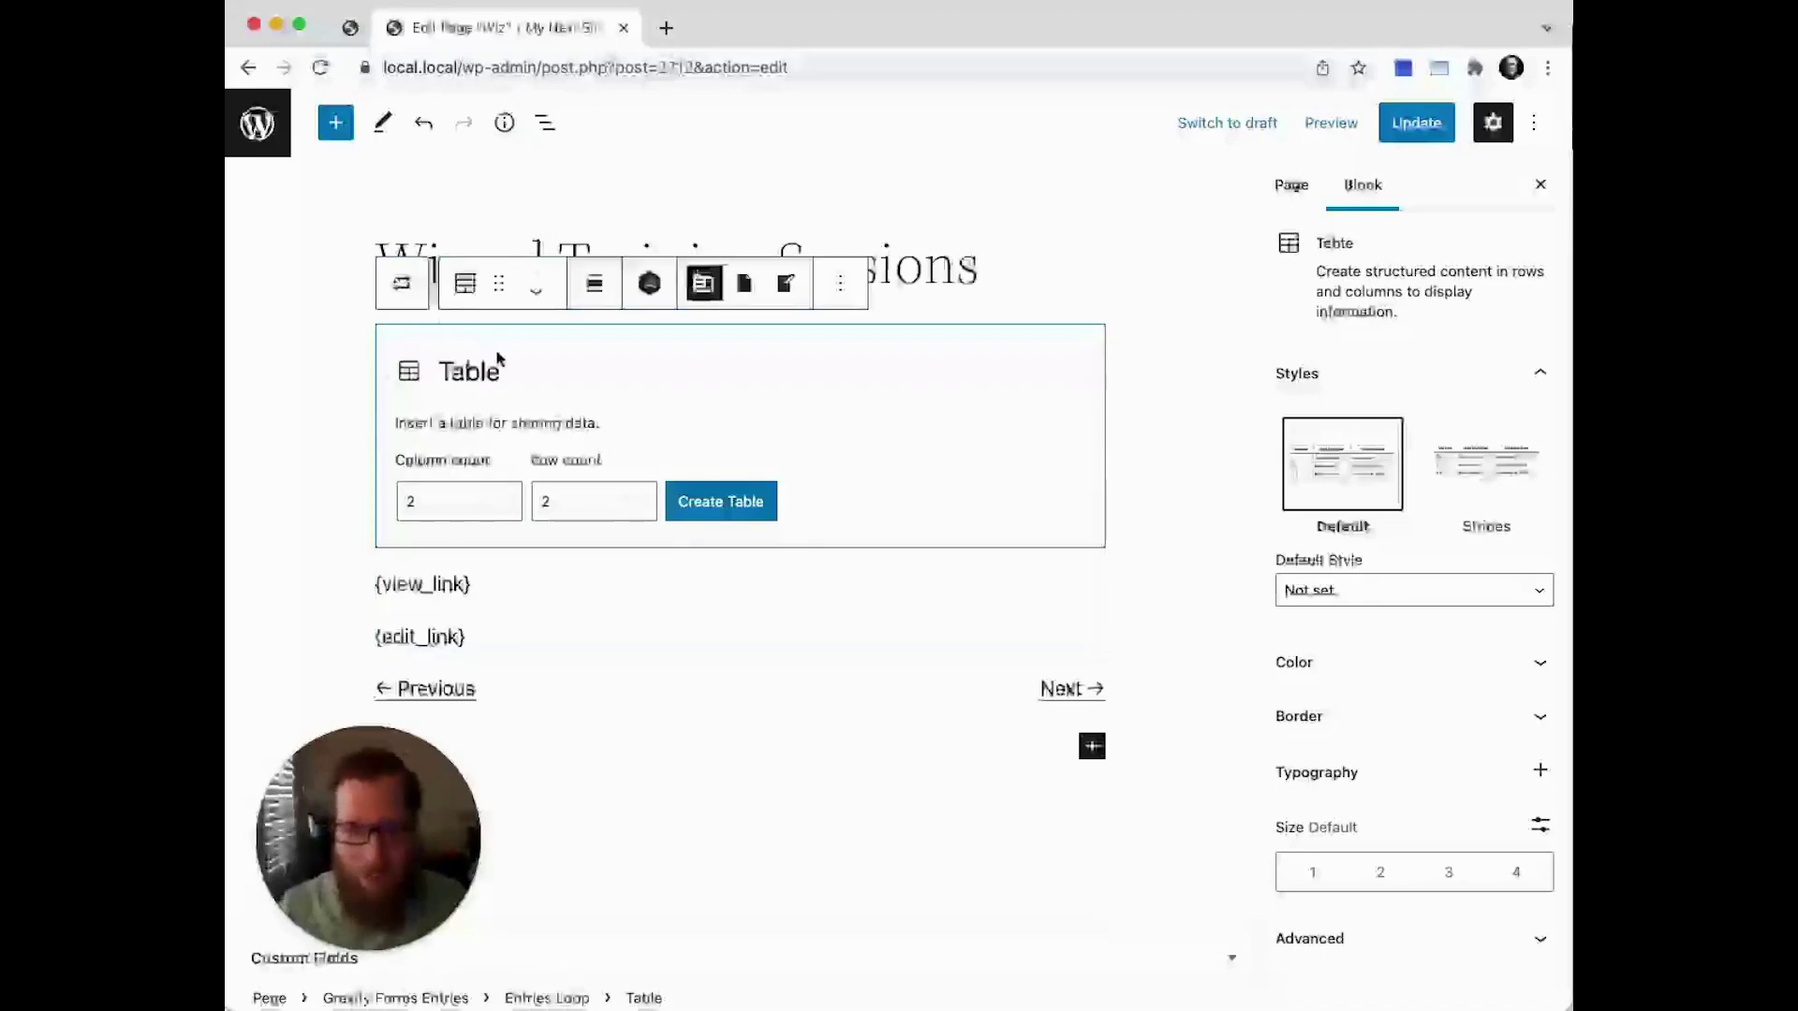
Create a two-by-two table with row one 'Training Date' beside its merge tag
left_click(736, 487)
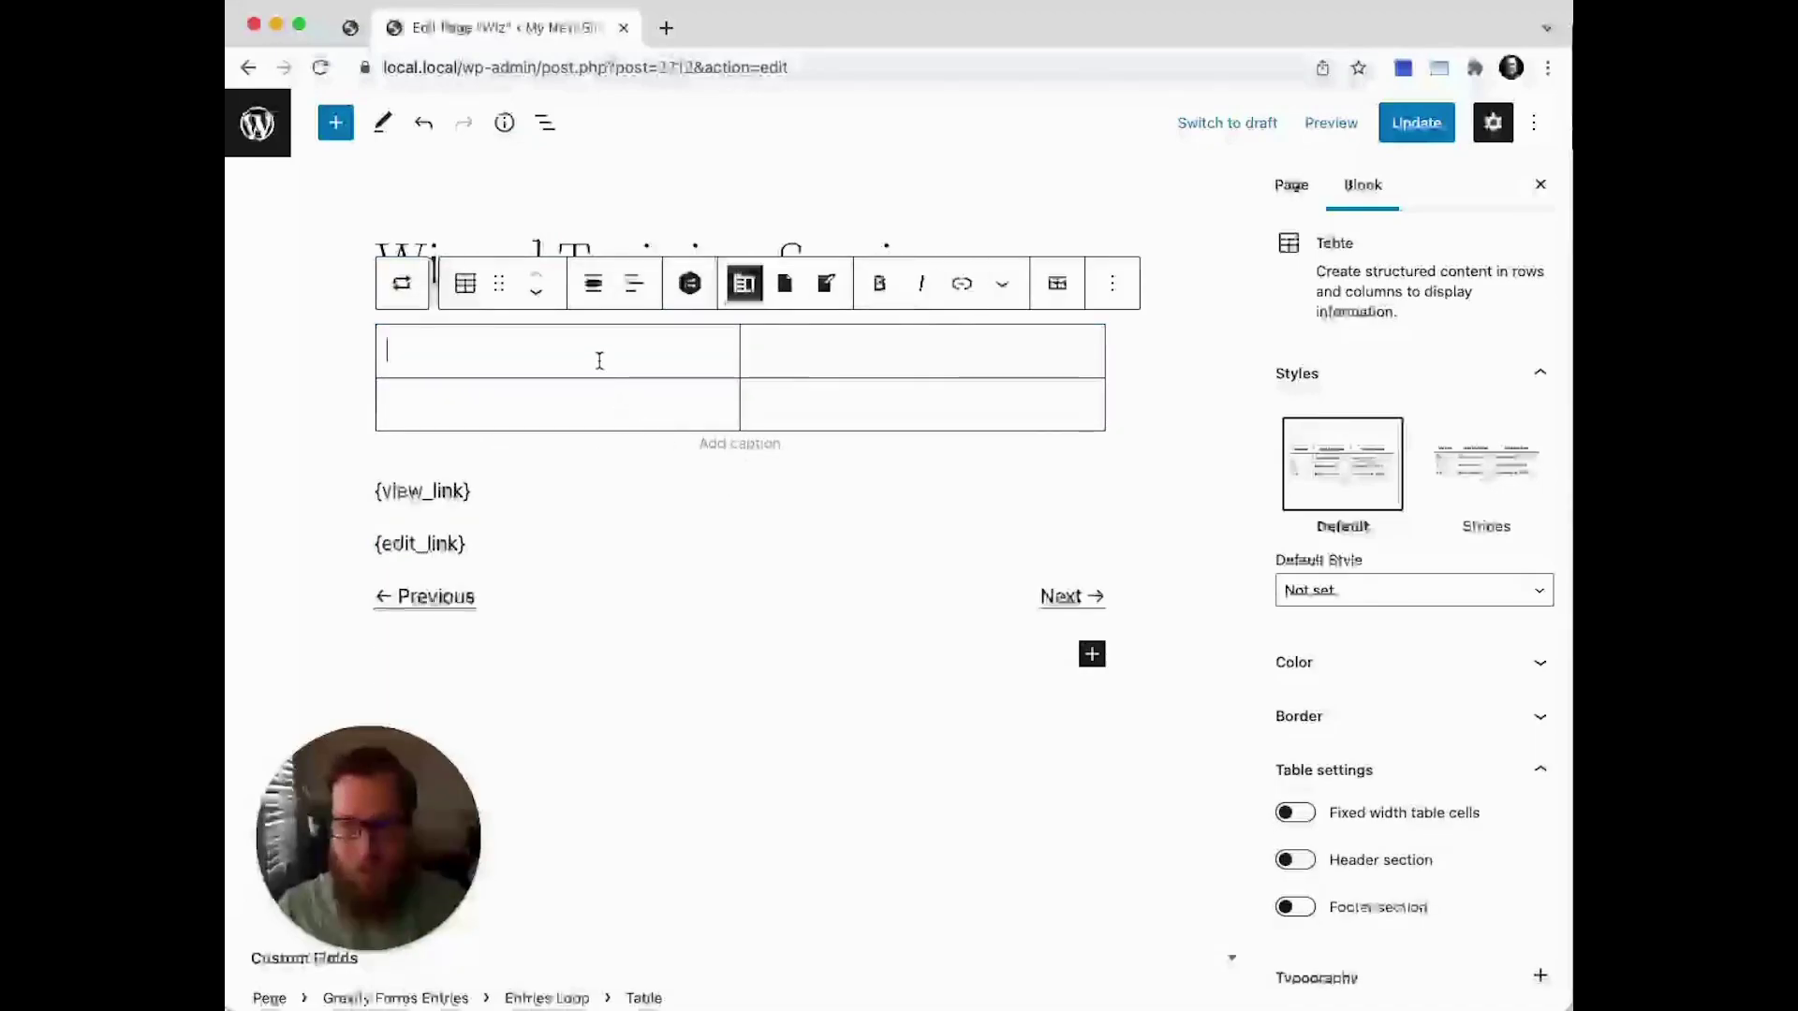
type("Trainding")
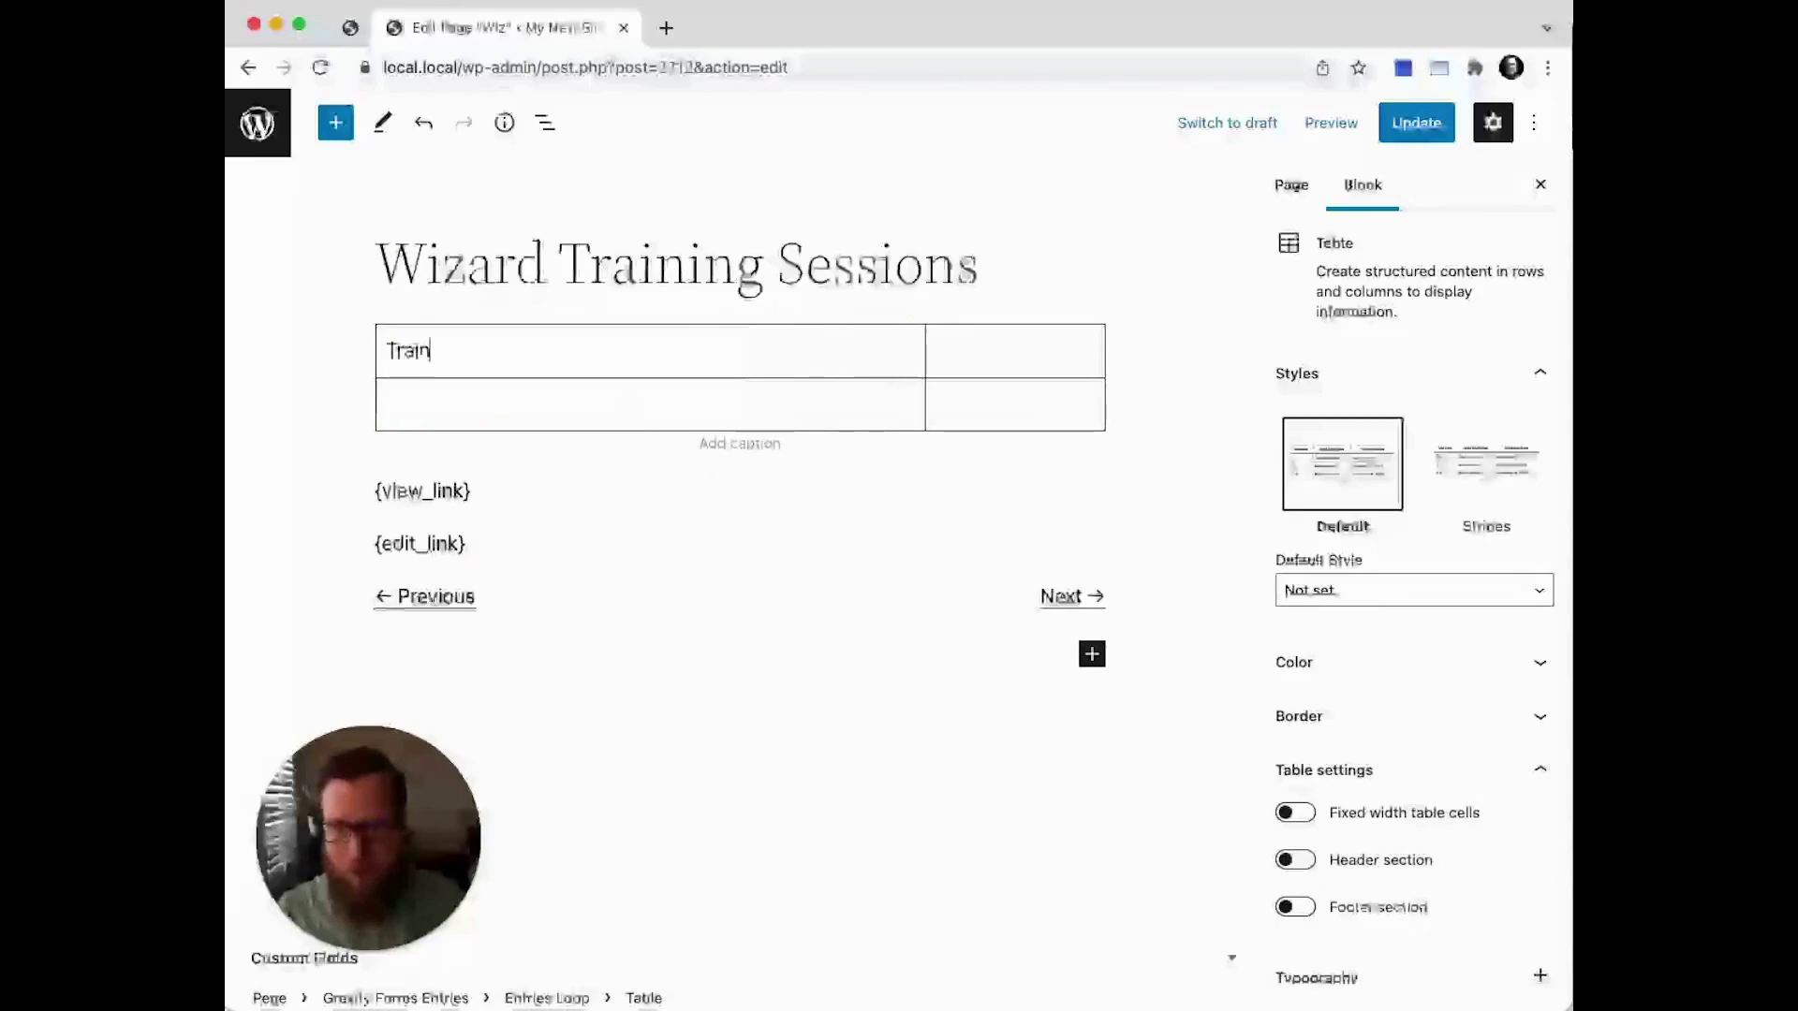
key("BackSpace")
key("BackSpace")
key("BackSpace")
key("BackSpace")
type("ing Date")
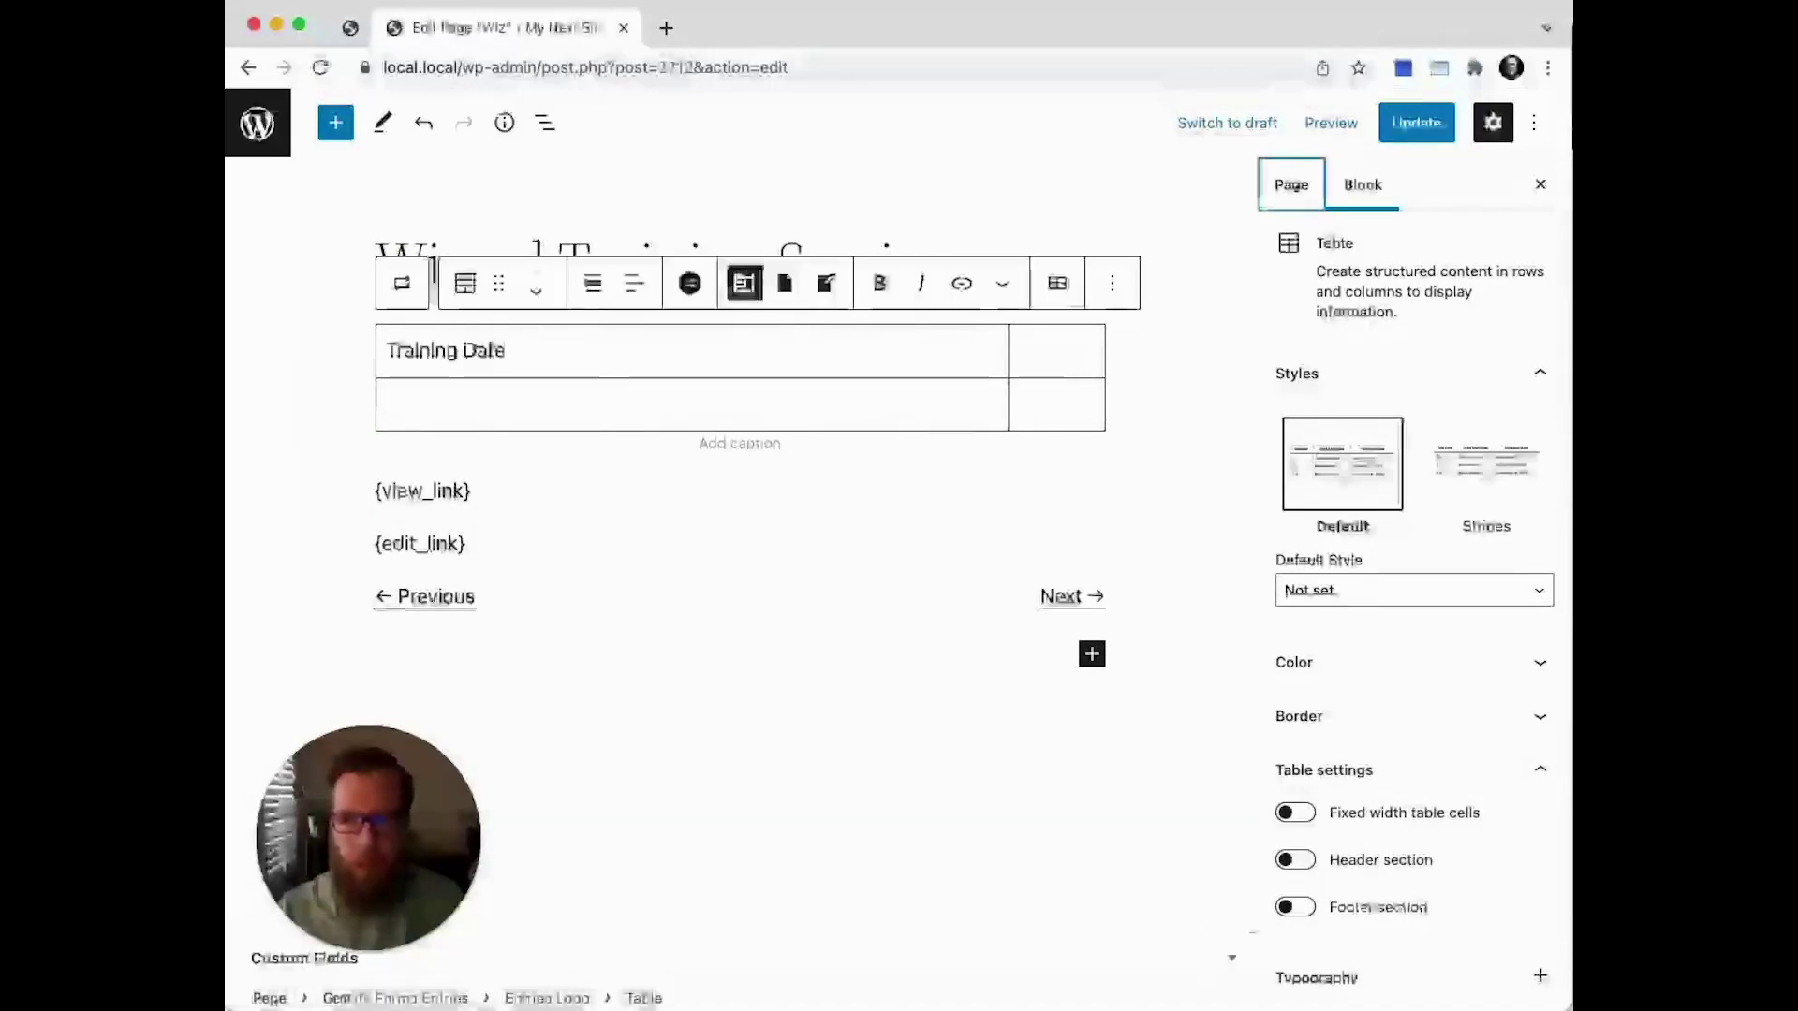
left_click(1074, 351)
type("{Train")
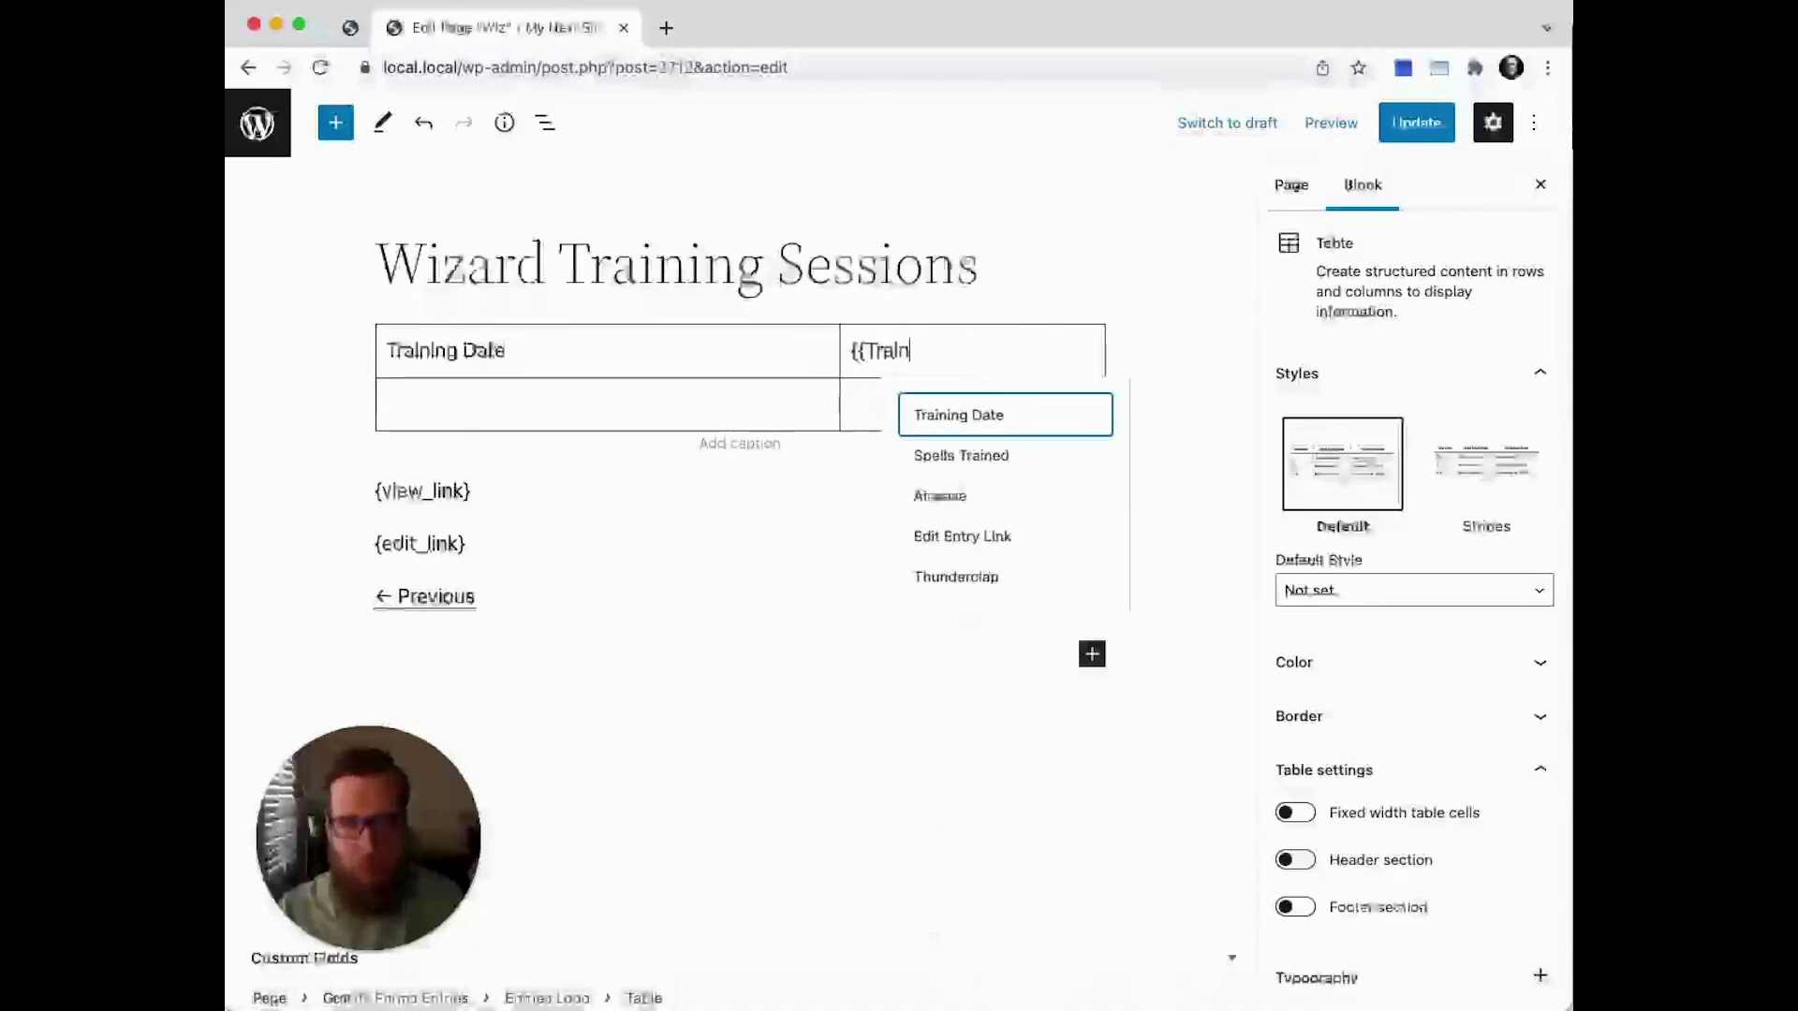
key("Return")
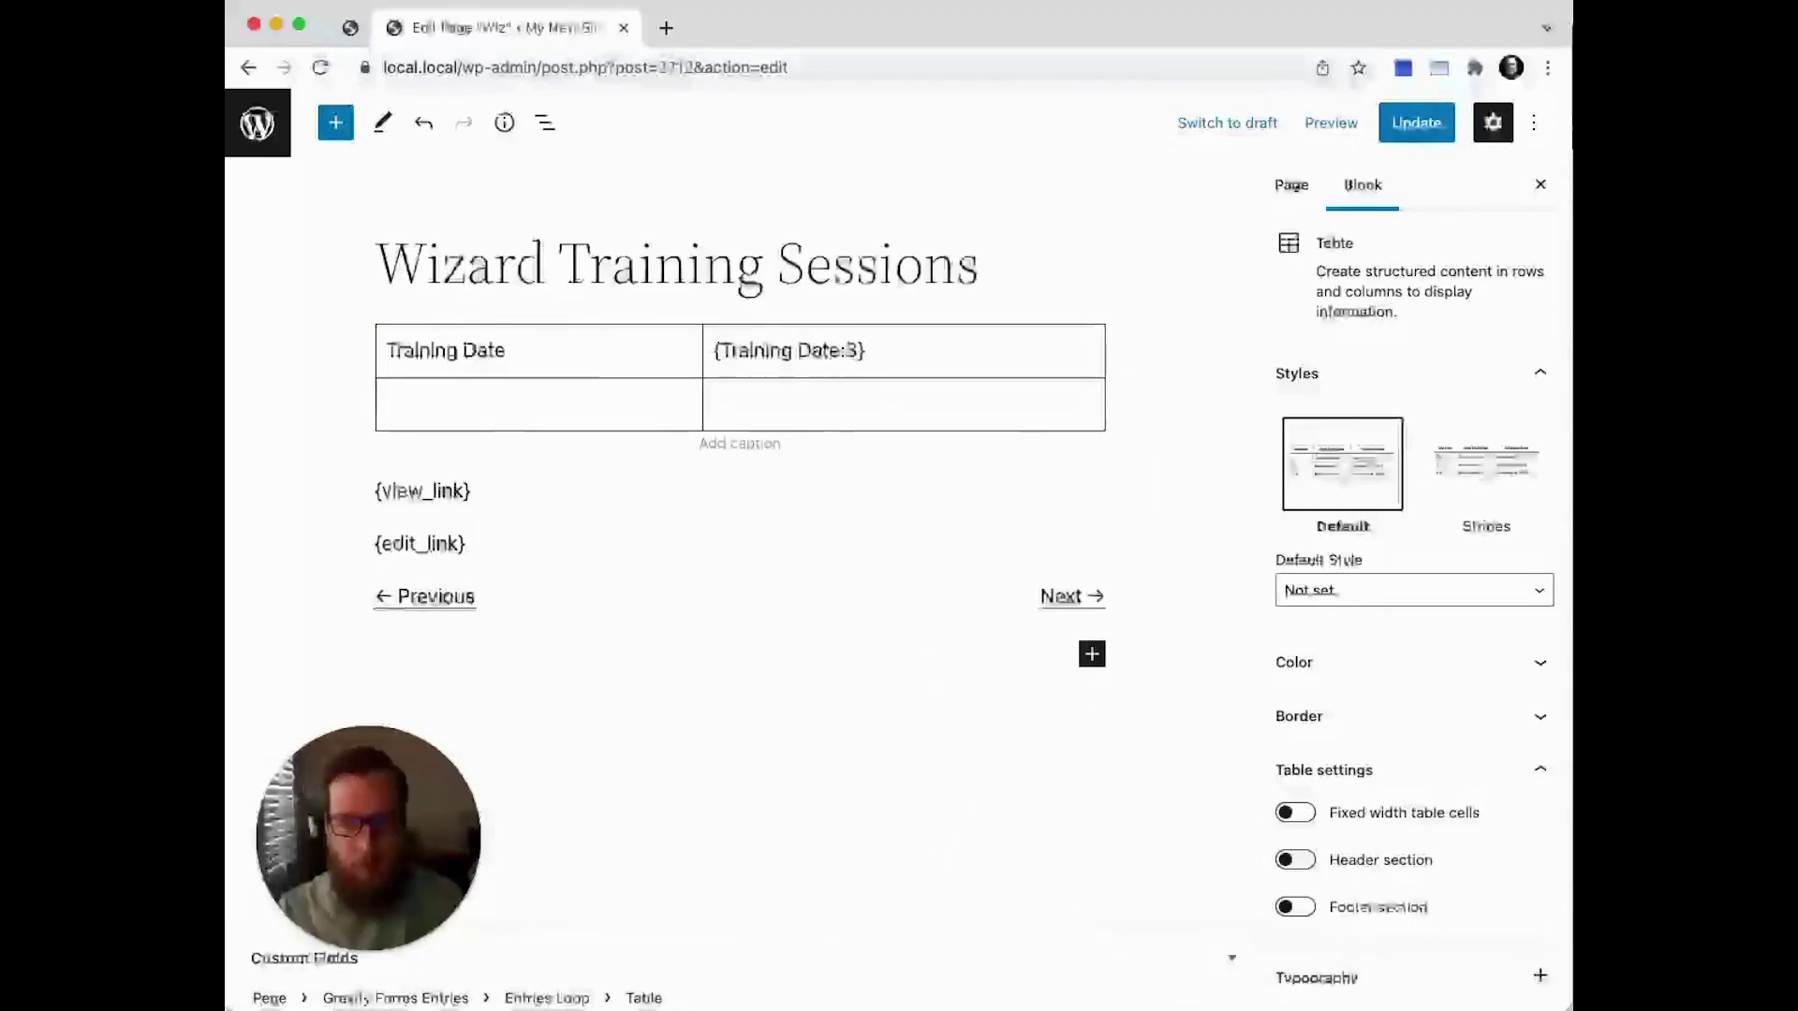
Fill row two with a 'Spells Trained' label and the Spells Trained merge tag
left_click(531, 397)
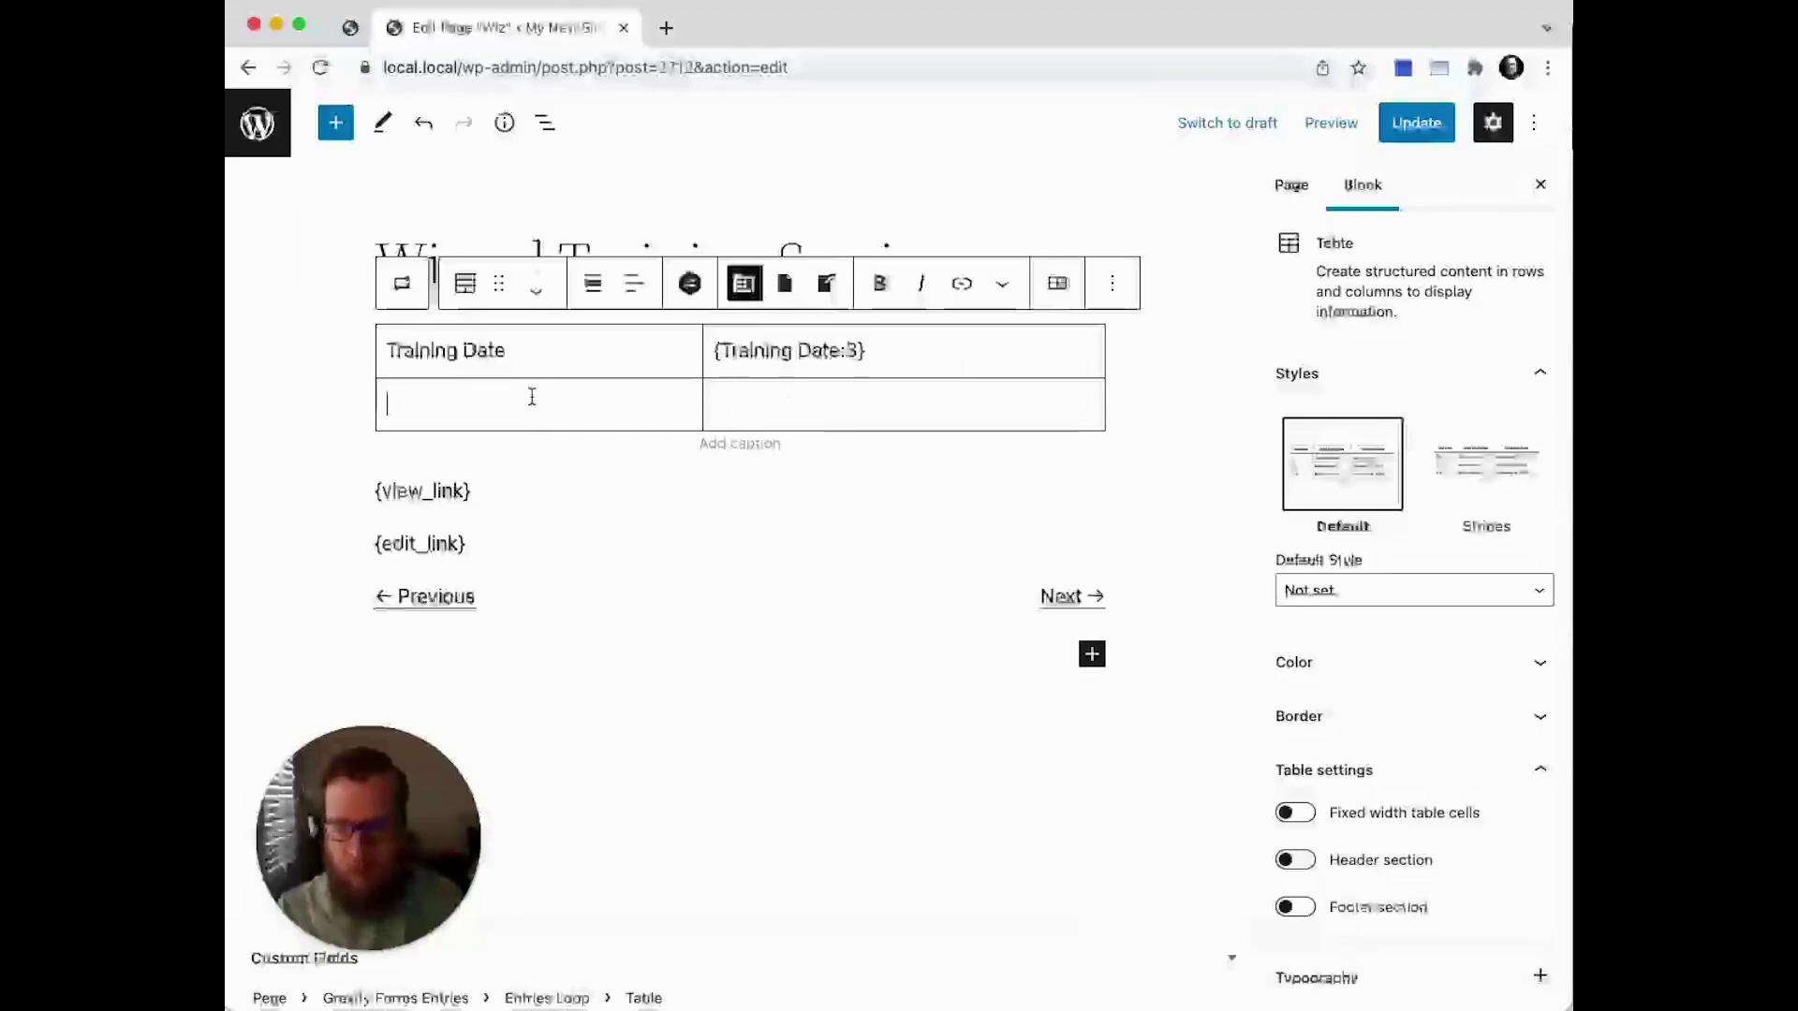
type("T")
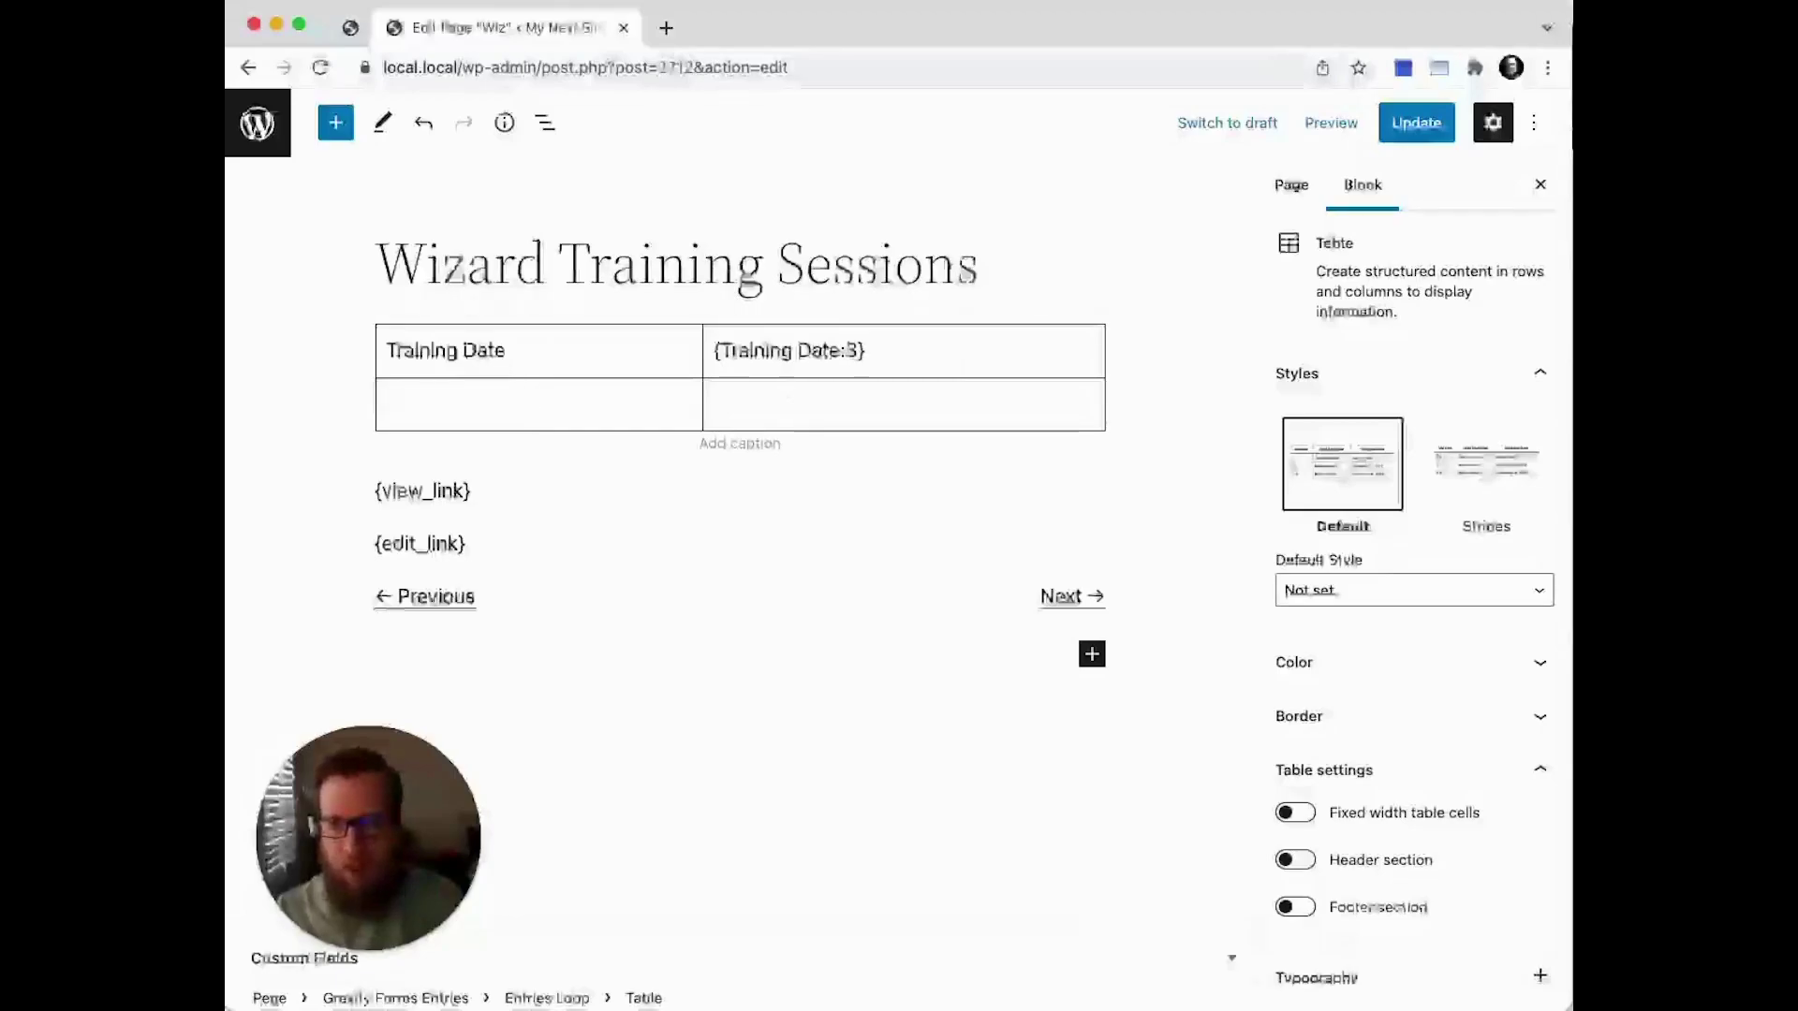
type("Spelle Trained")
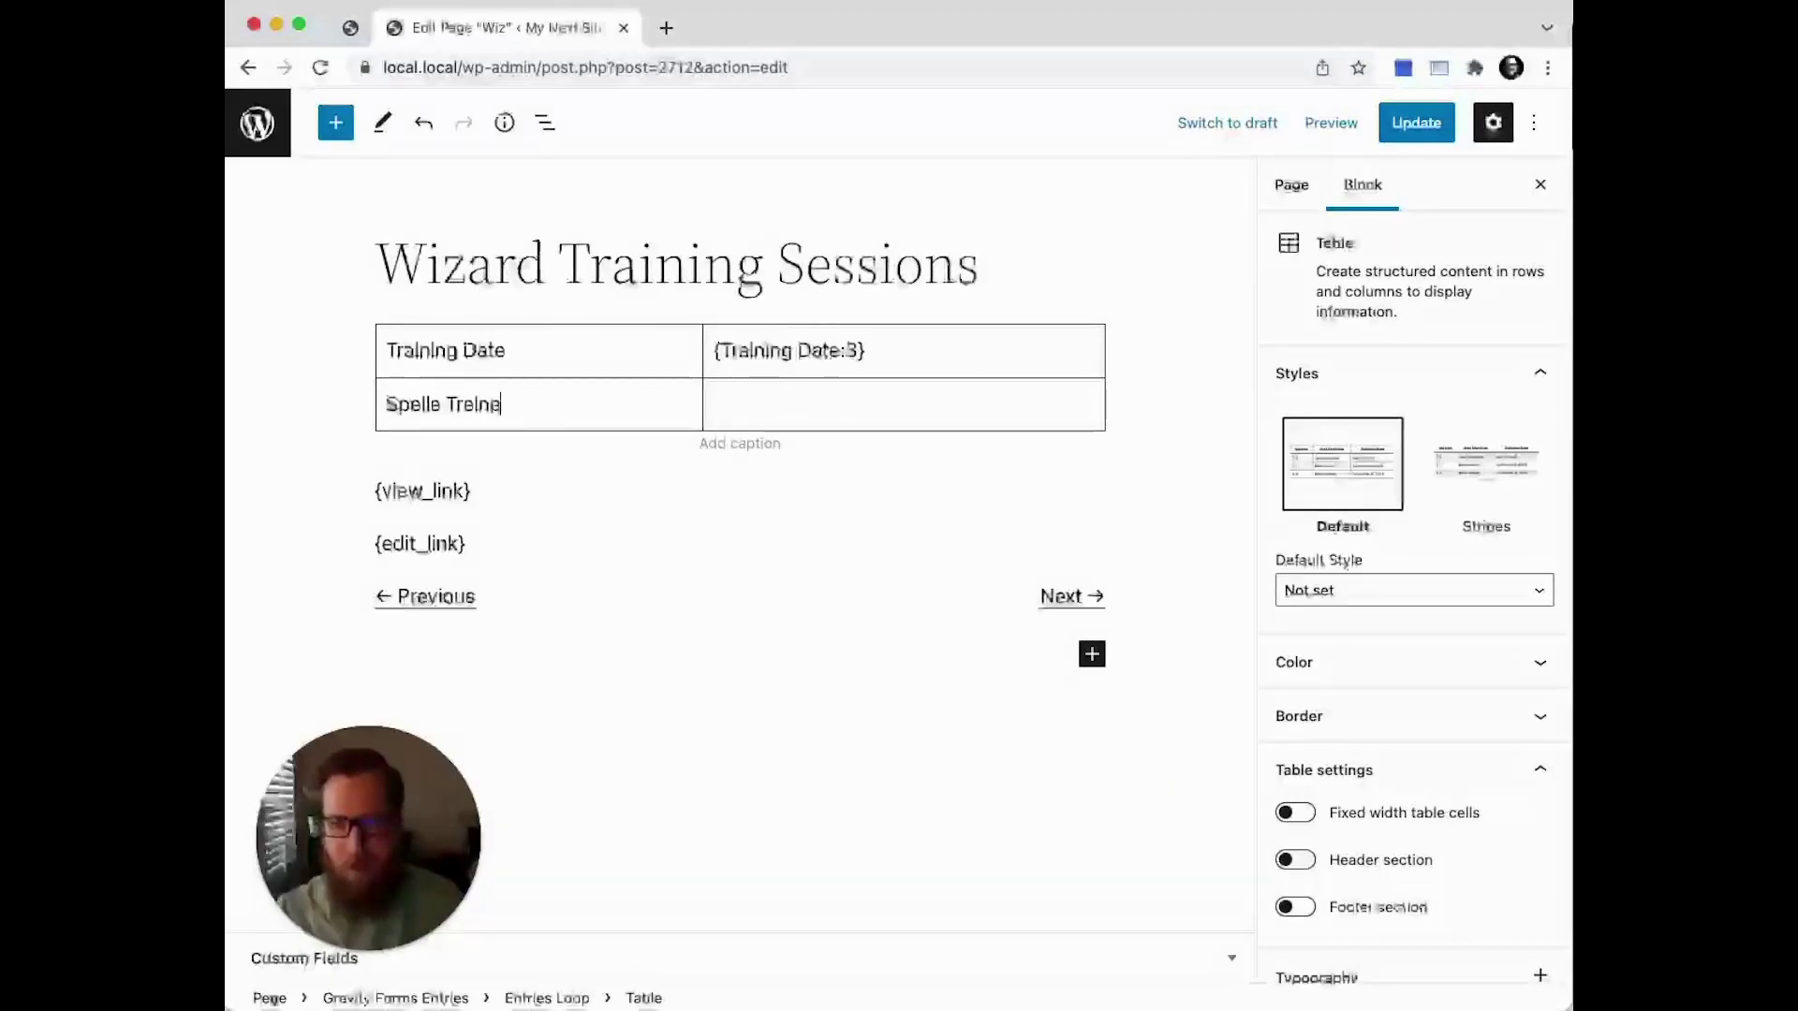
left_click(787, 413)
left_click(691, 285)
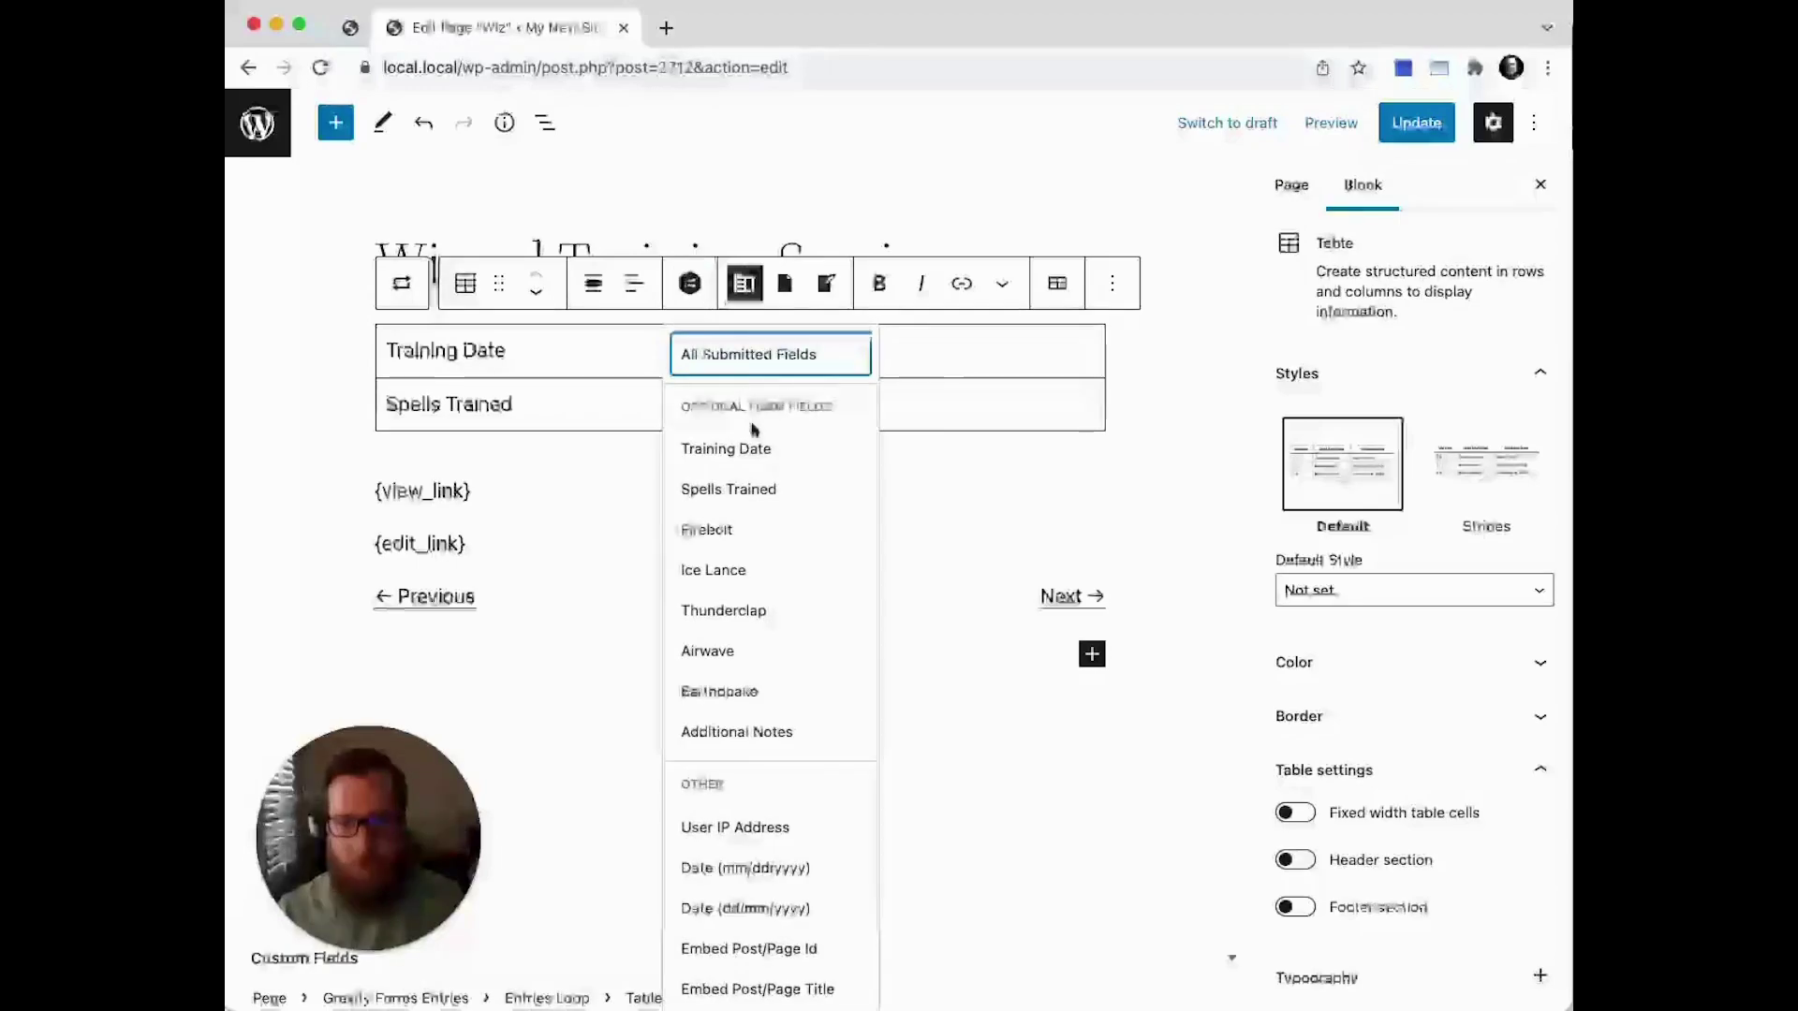
left_click(729, 487)
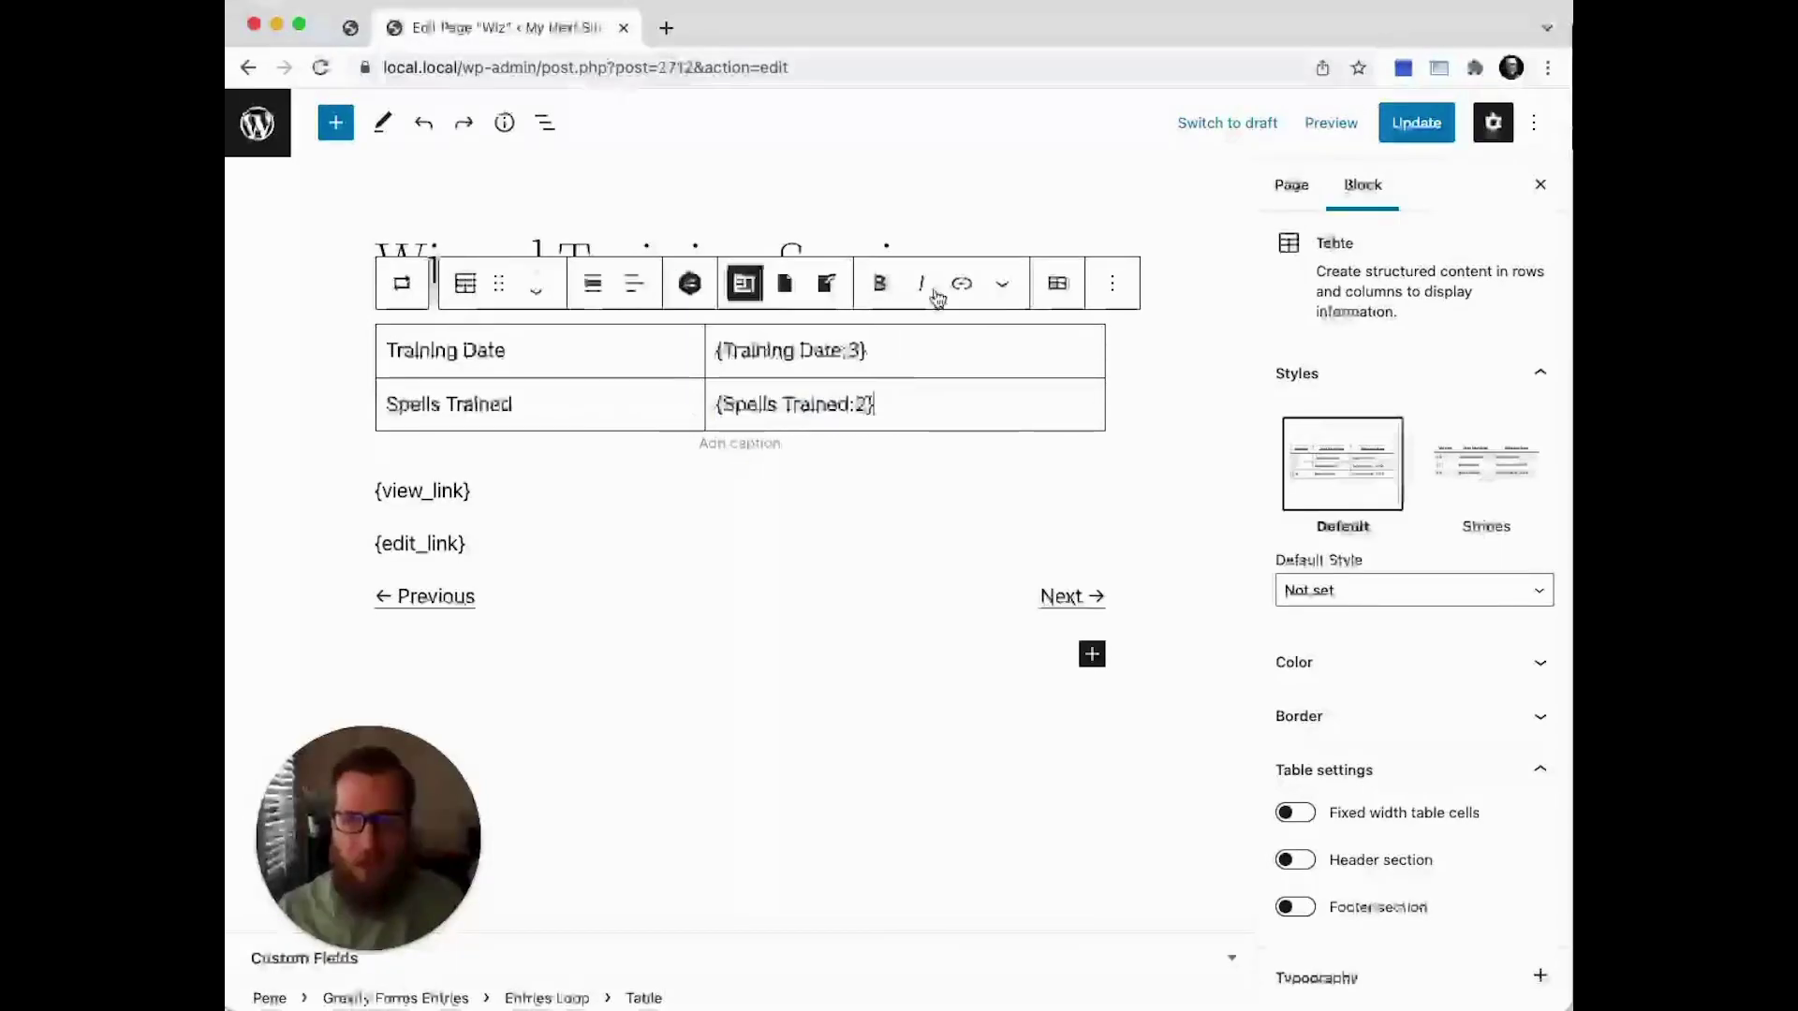
Add a third row with 'Additional Notes' and the Additional Notes merge tag
left_click(1056, 284)
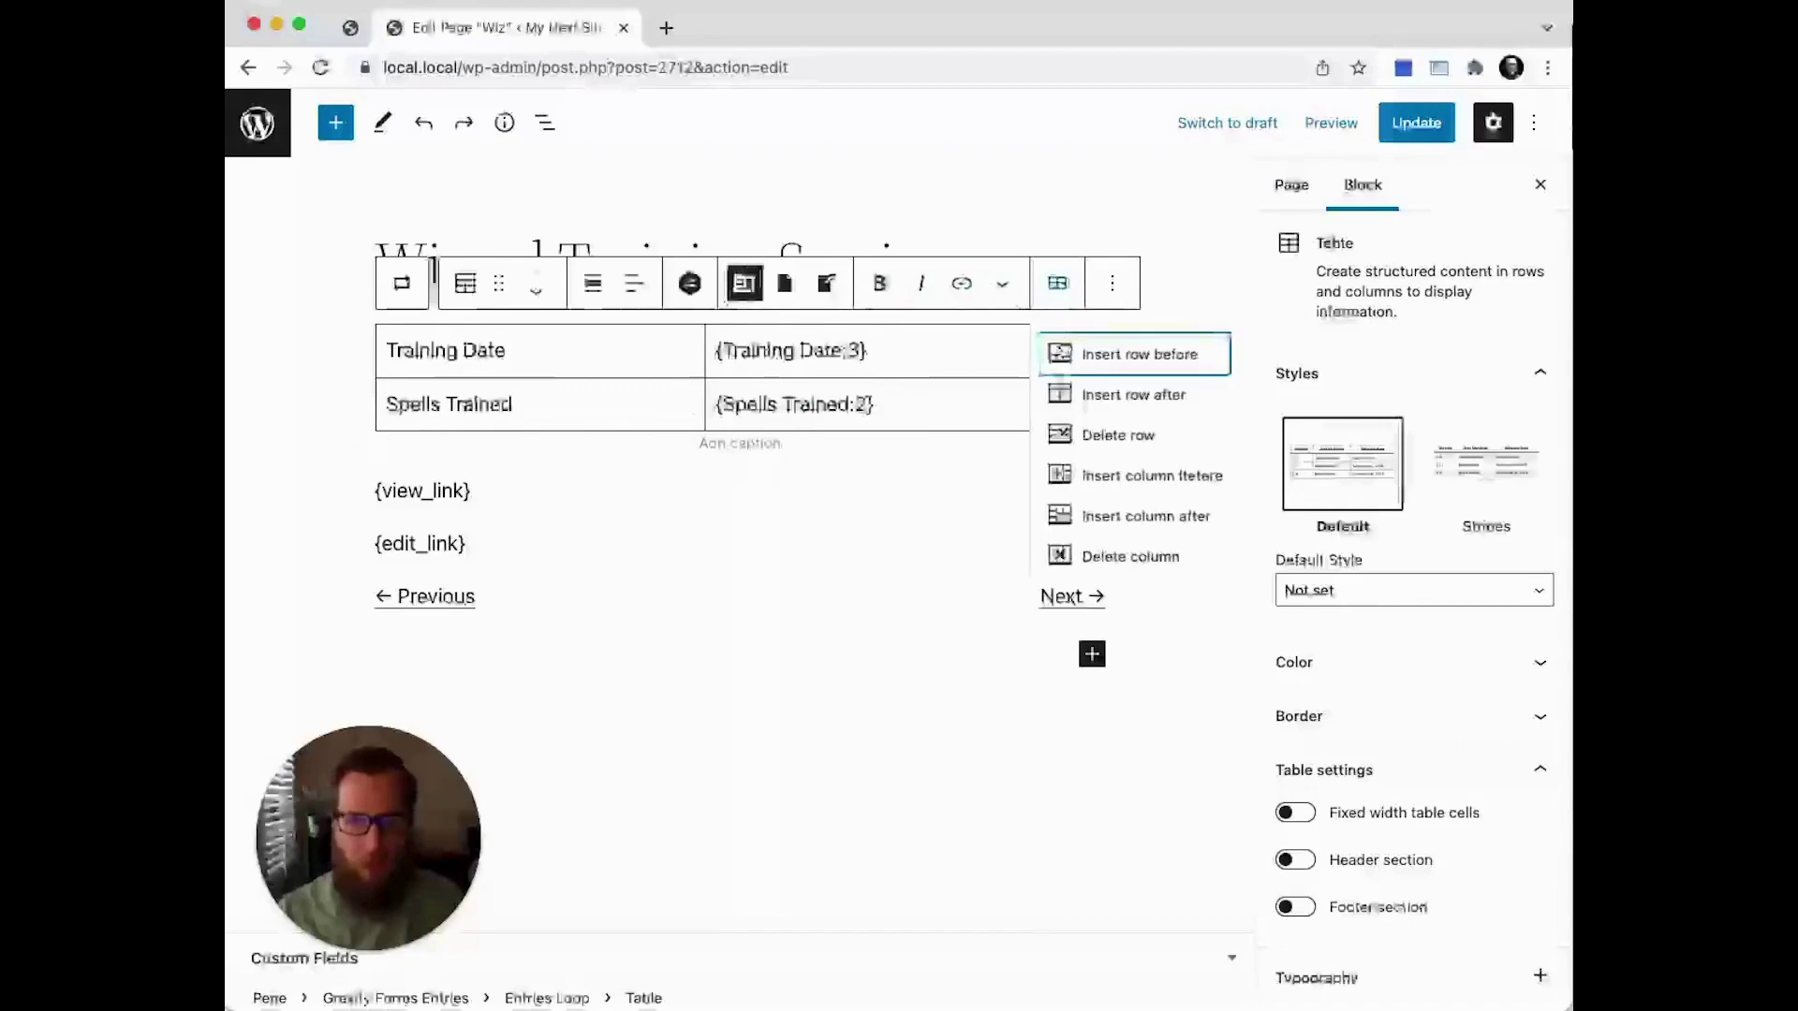
left_click(1096, 393)
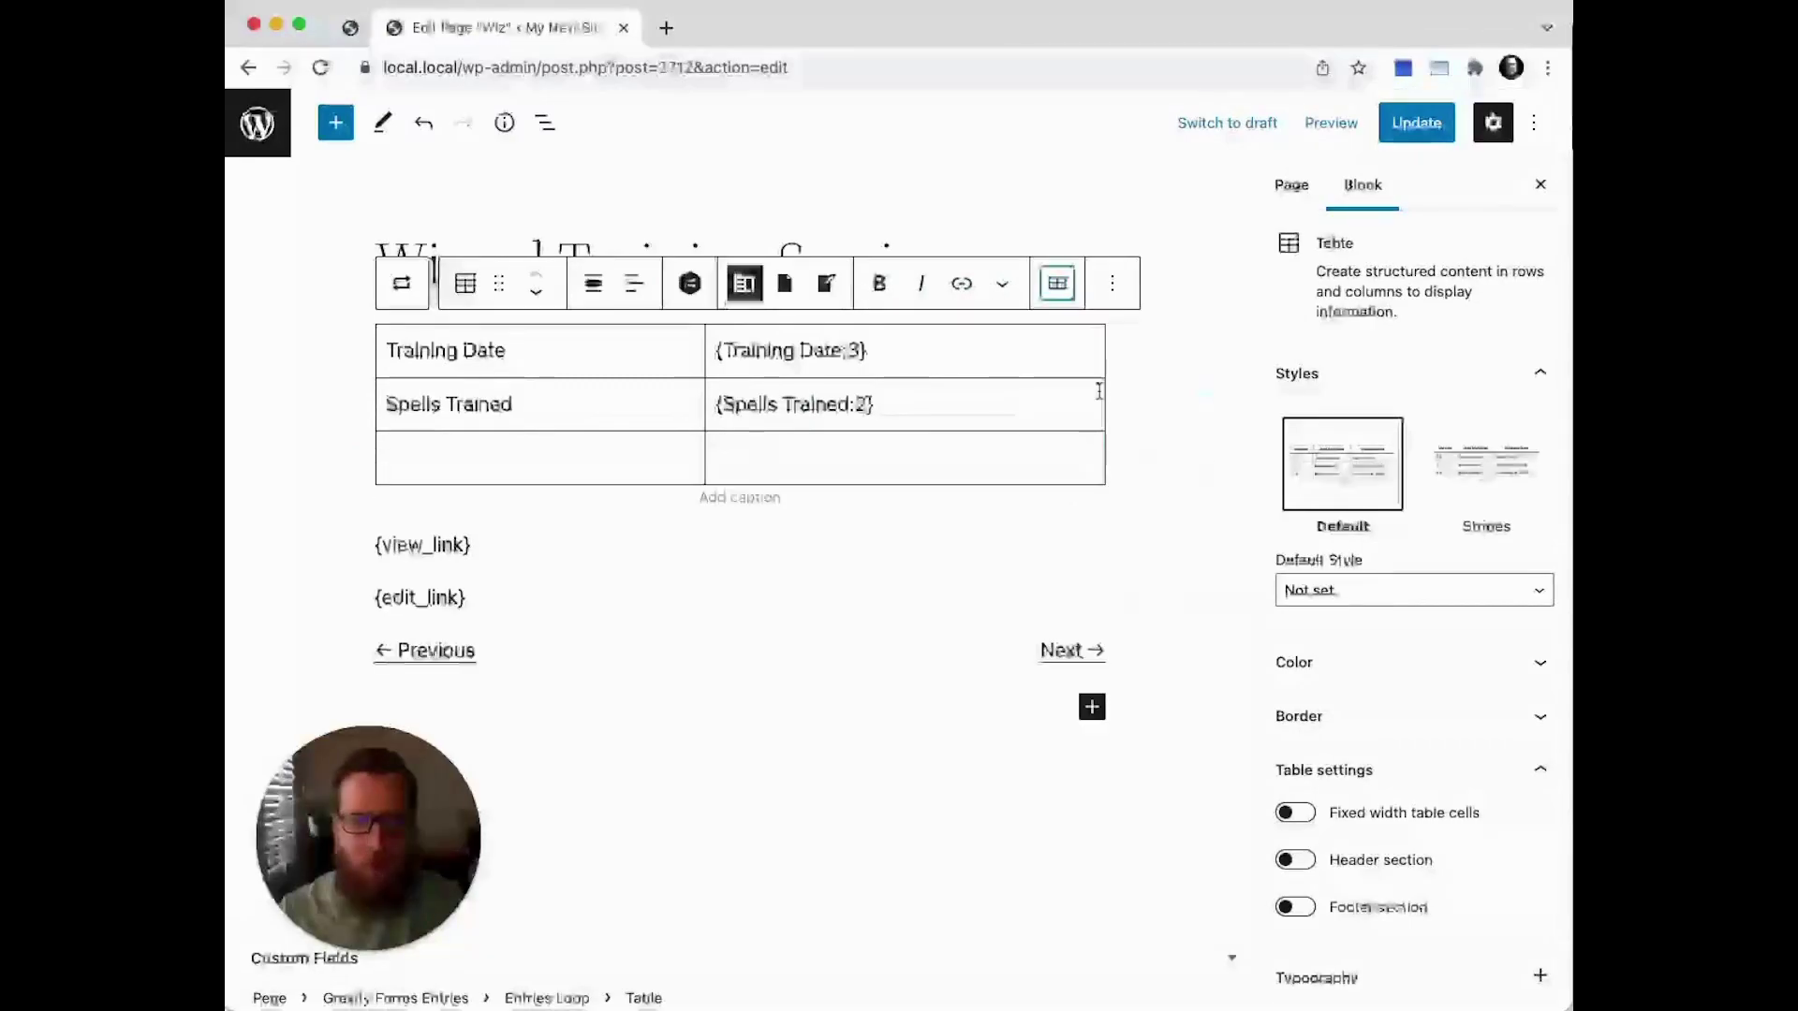
left_click(502, 452)
type("Additional Notes")
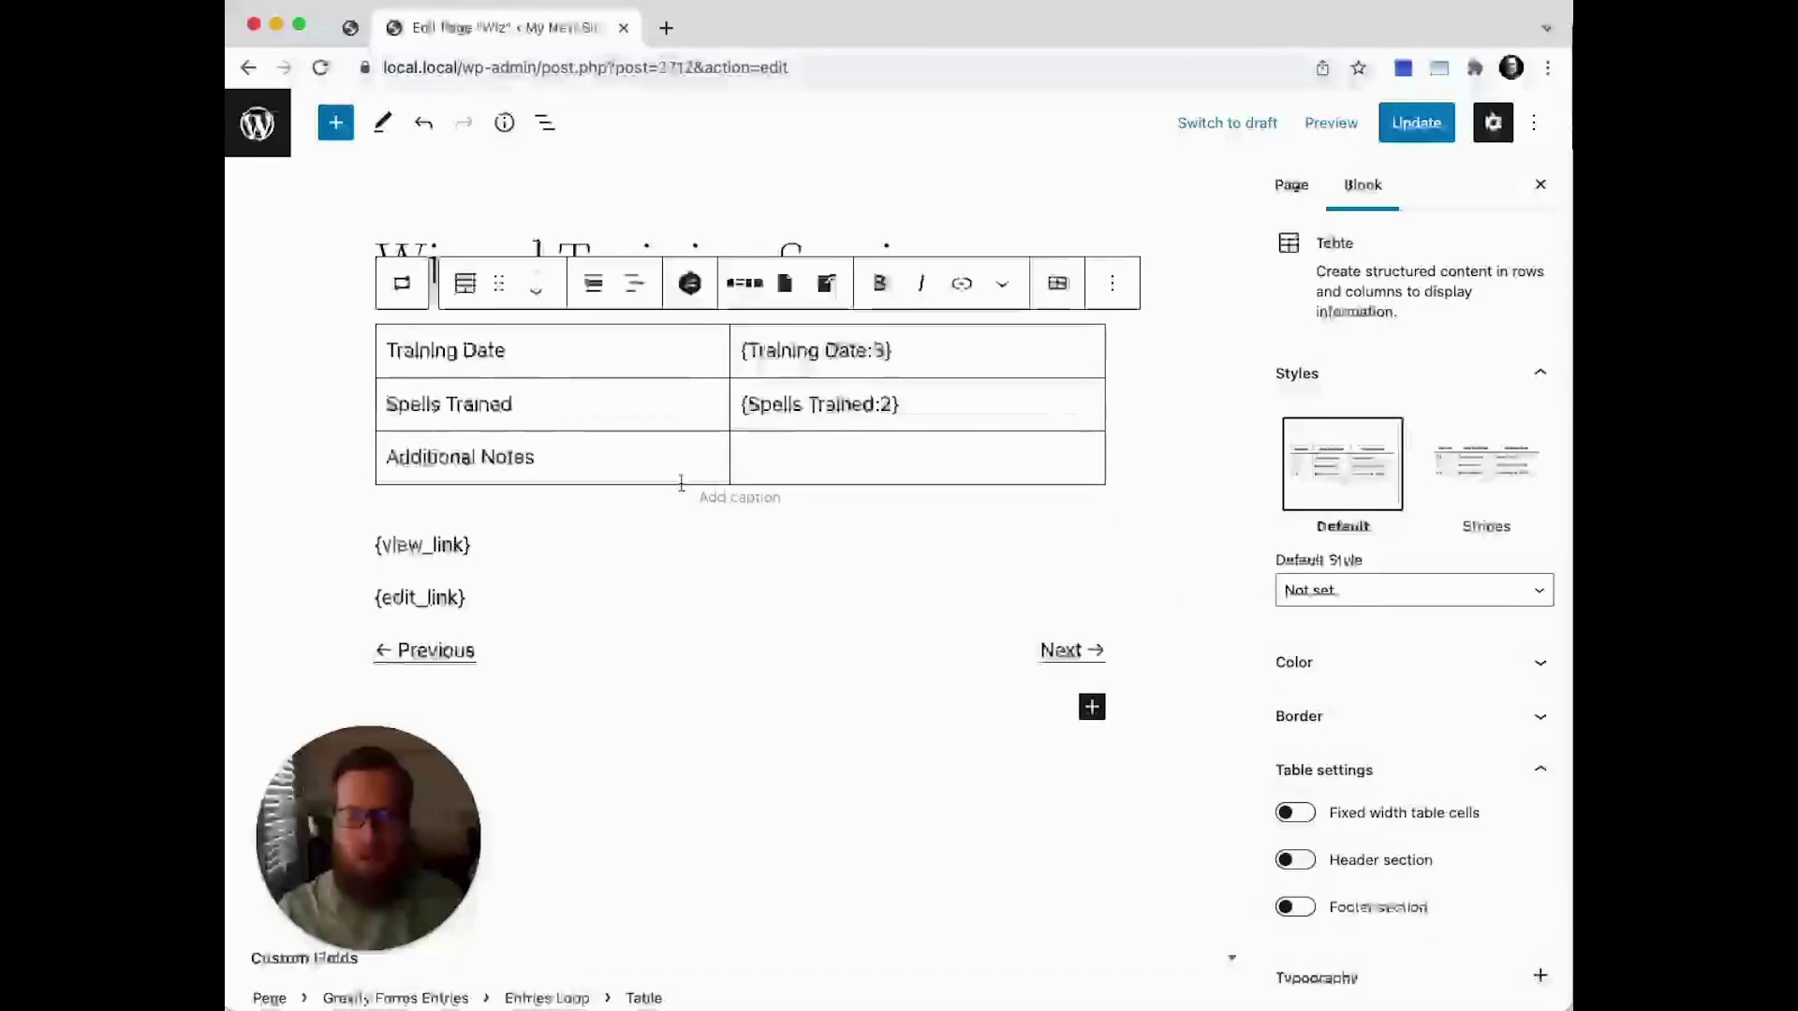
left_click(835, 464)
type("{Addi")
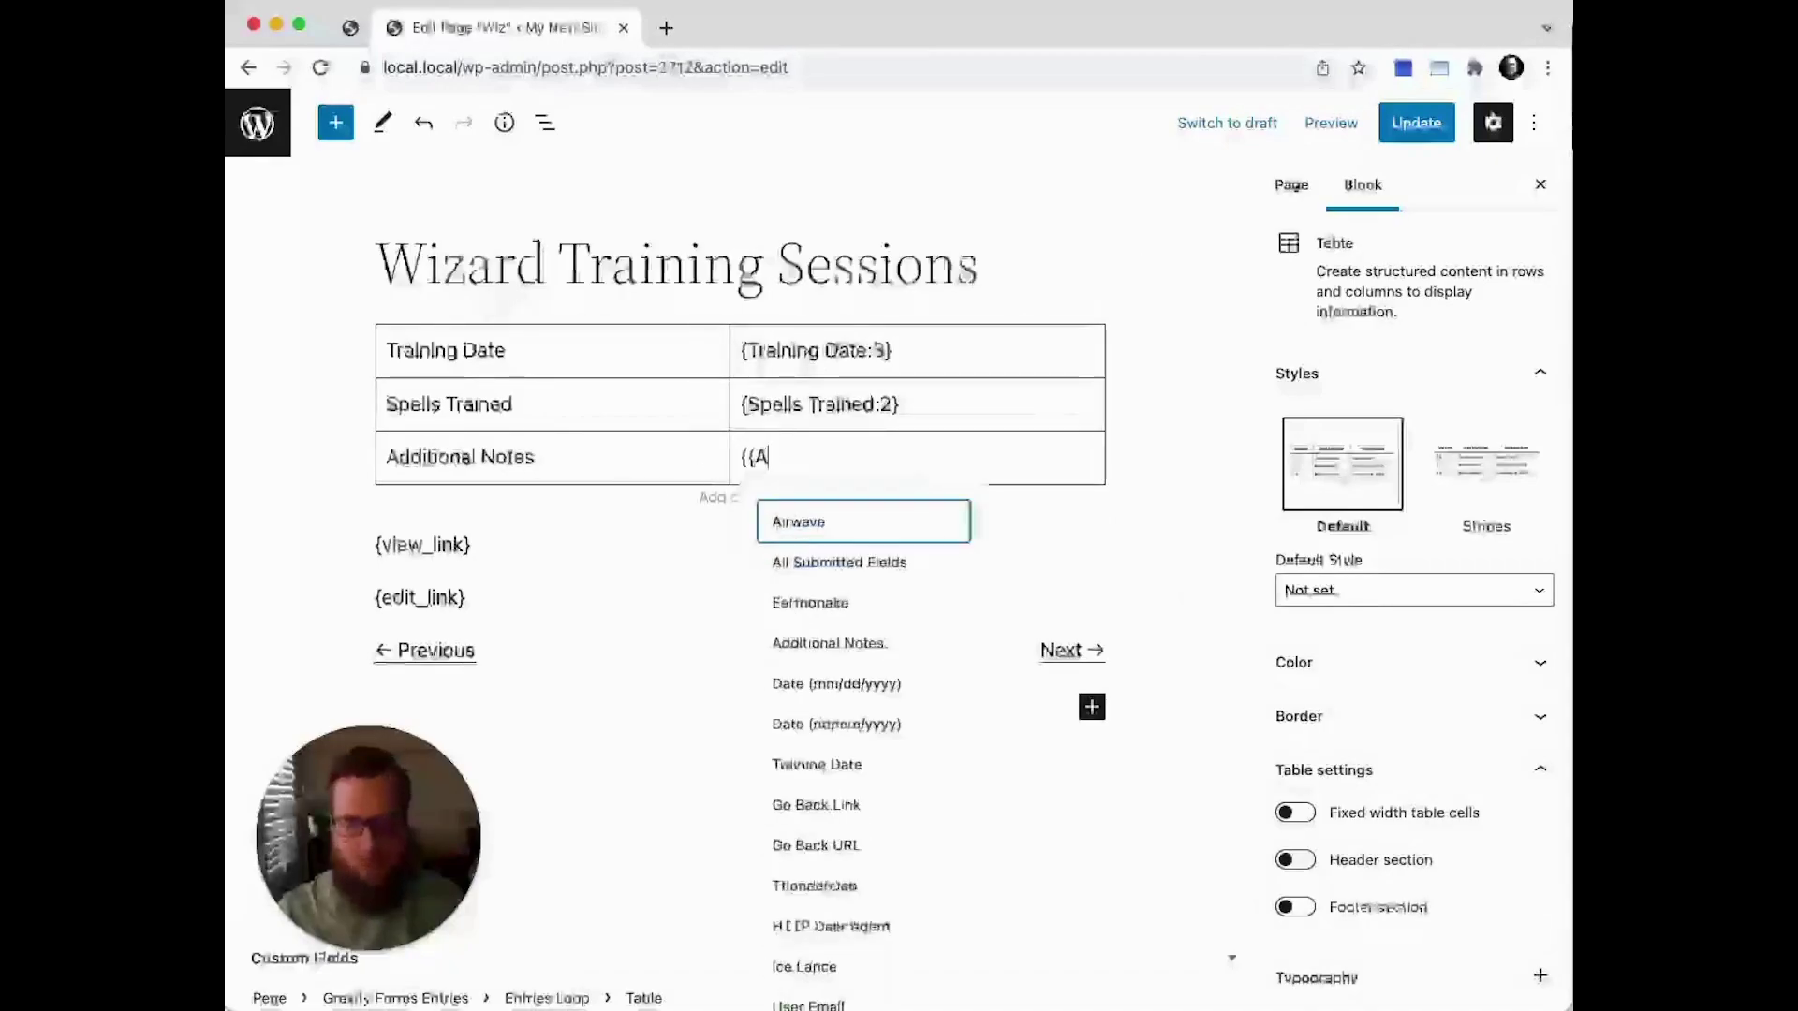
key("Return")
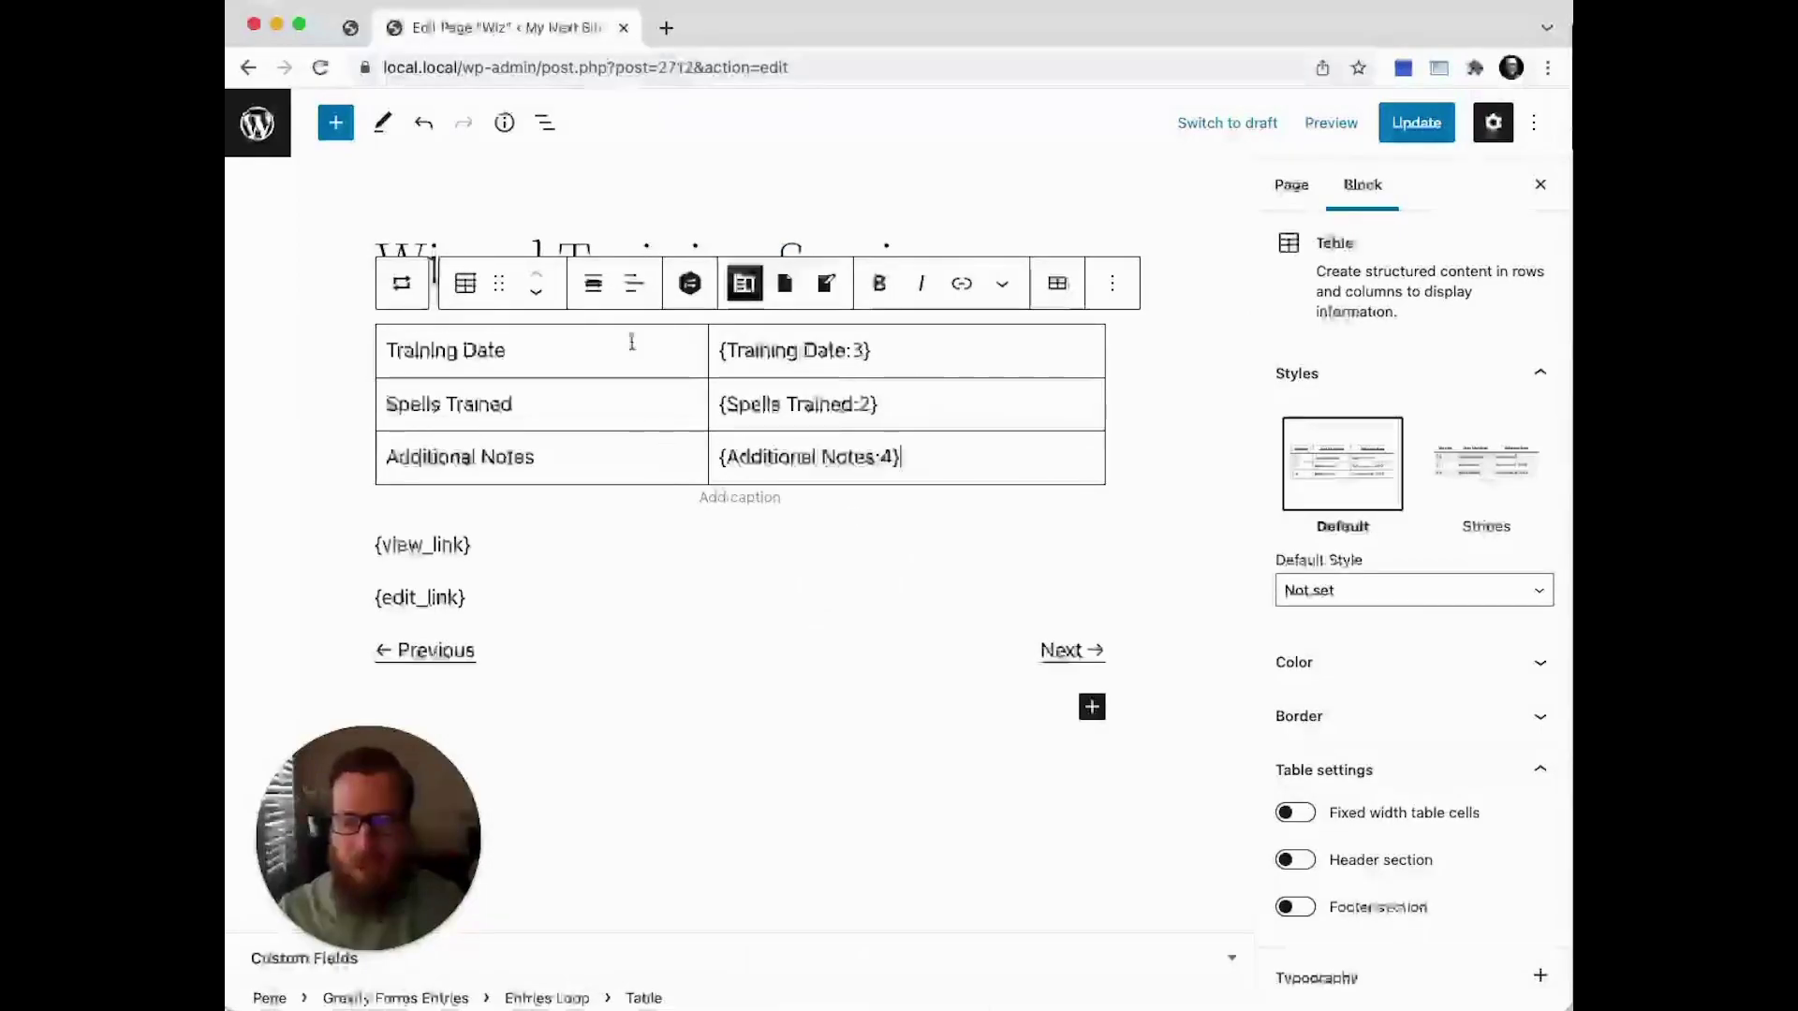
Add a 'Report #{entry_id}' paragraph and move it above the table
left_click(601, 541)
key("super+alt+t")
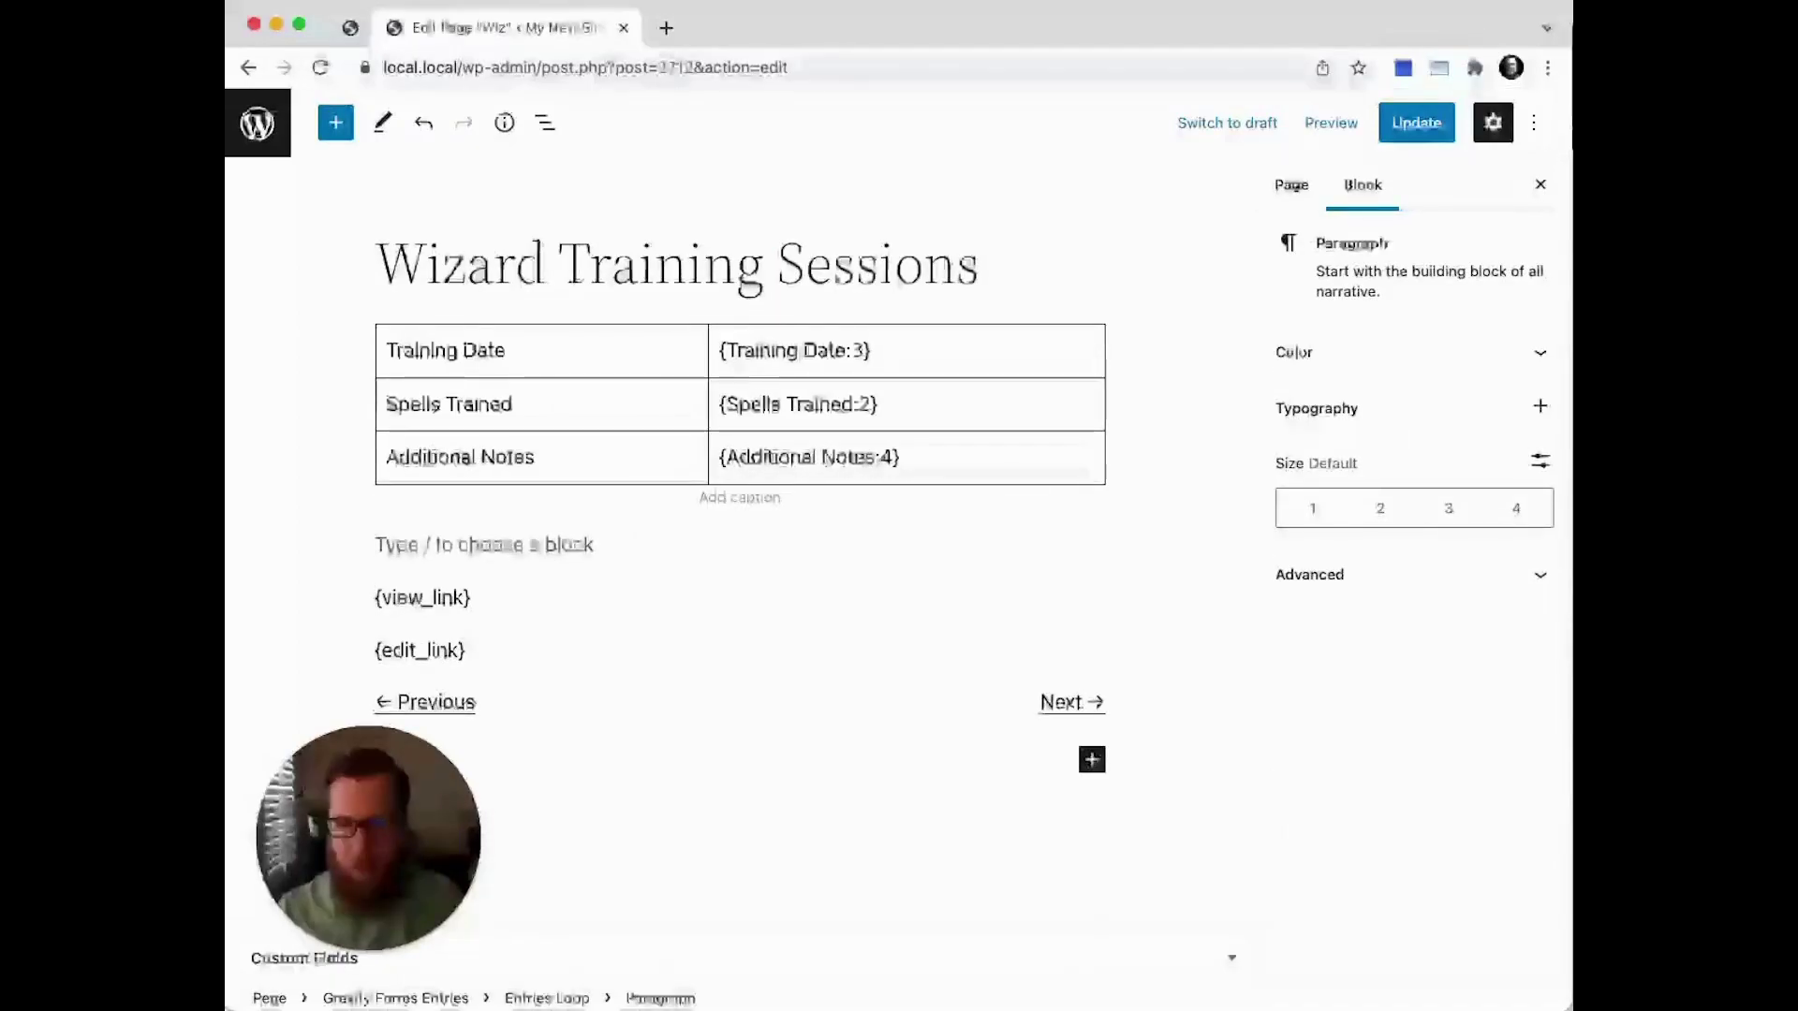
type("REp")
type("pr")
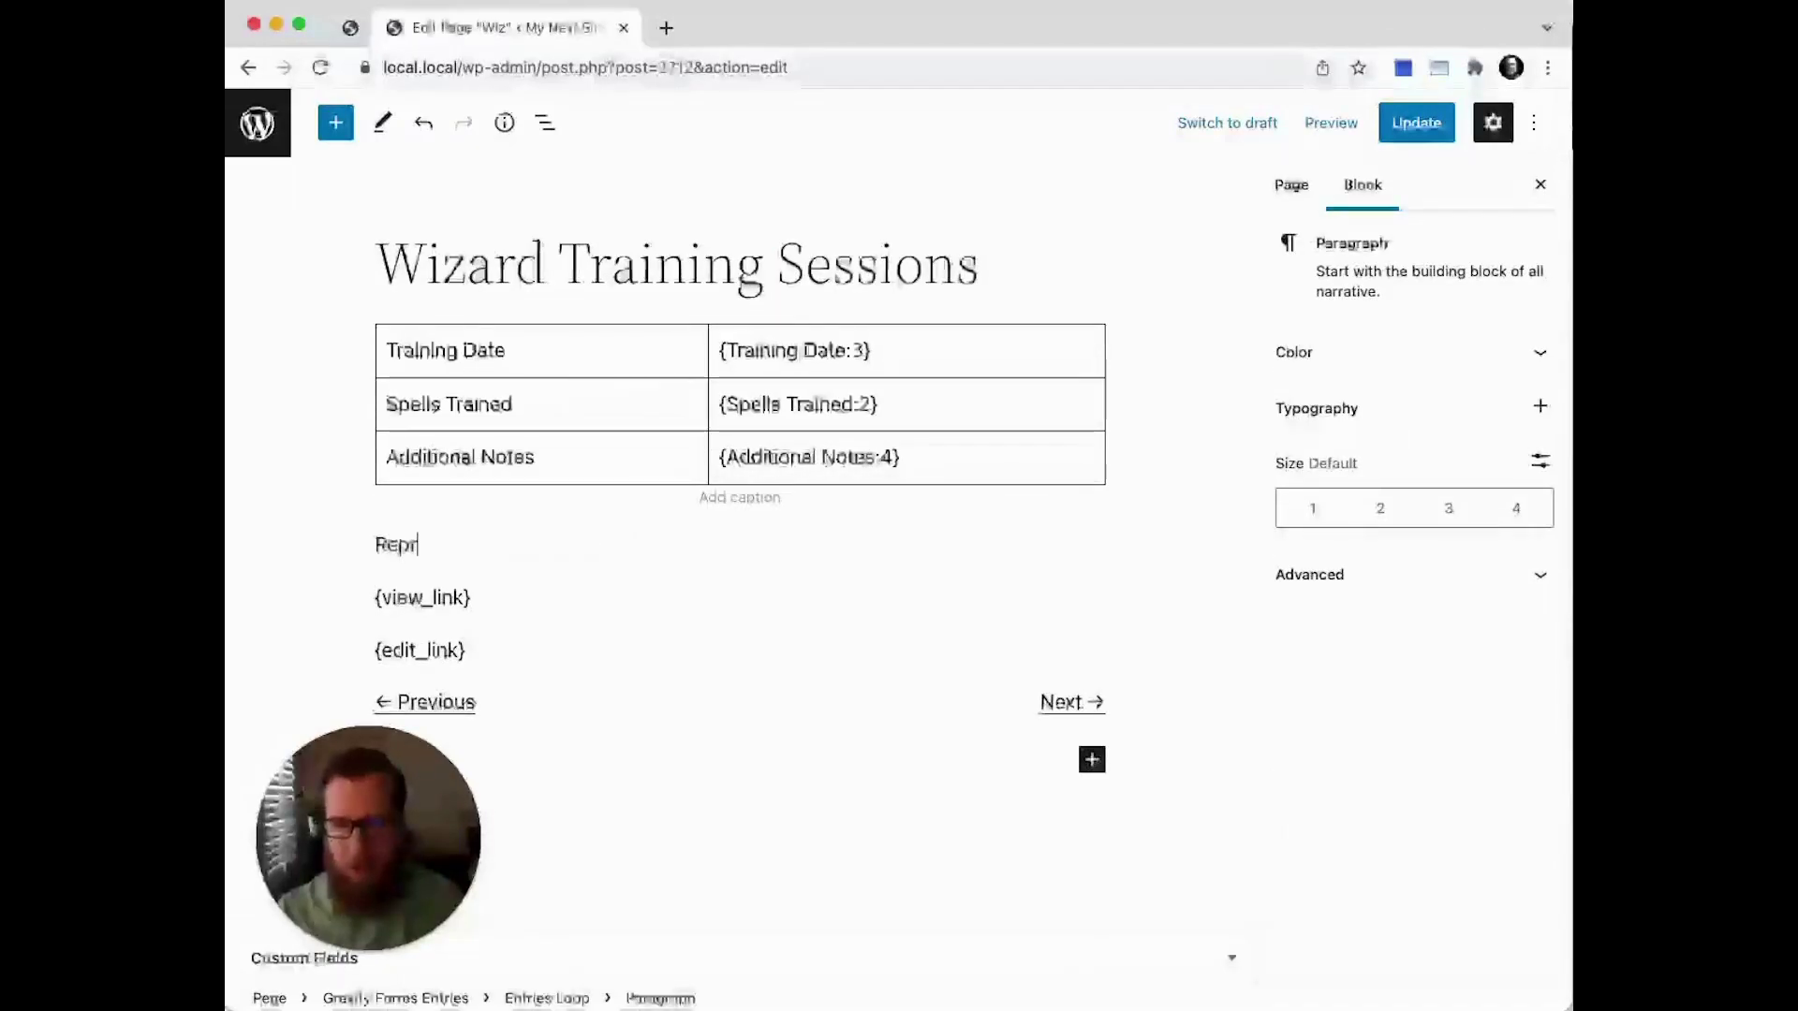
type("t #{{entr")
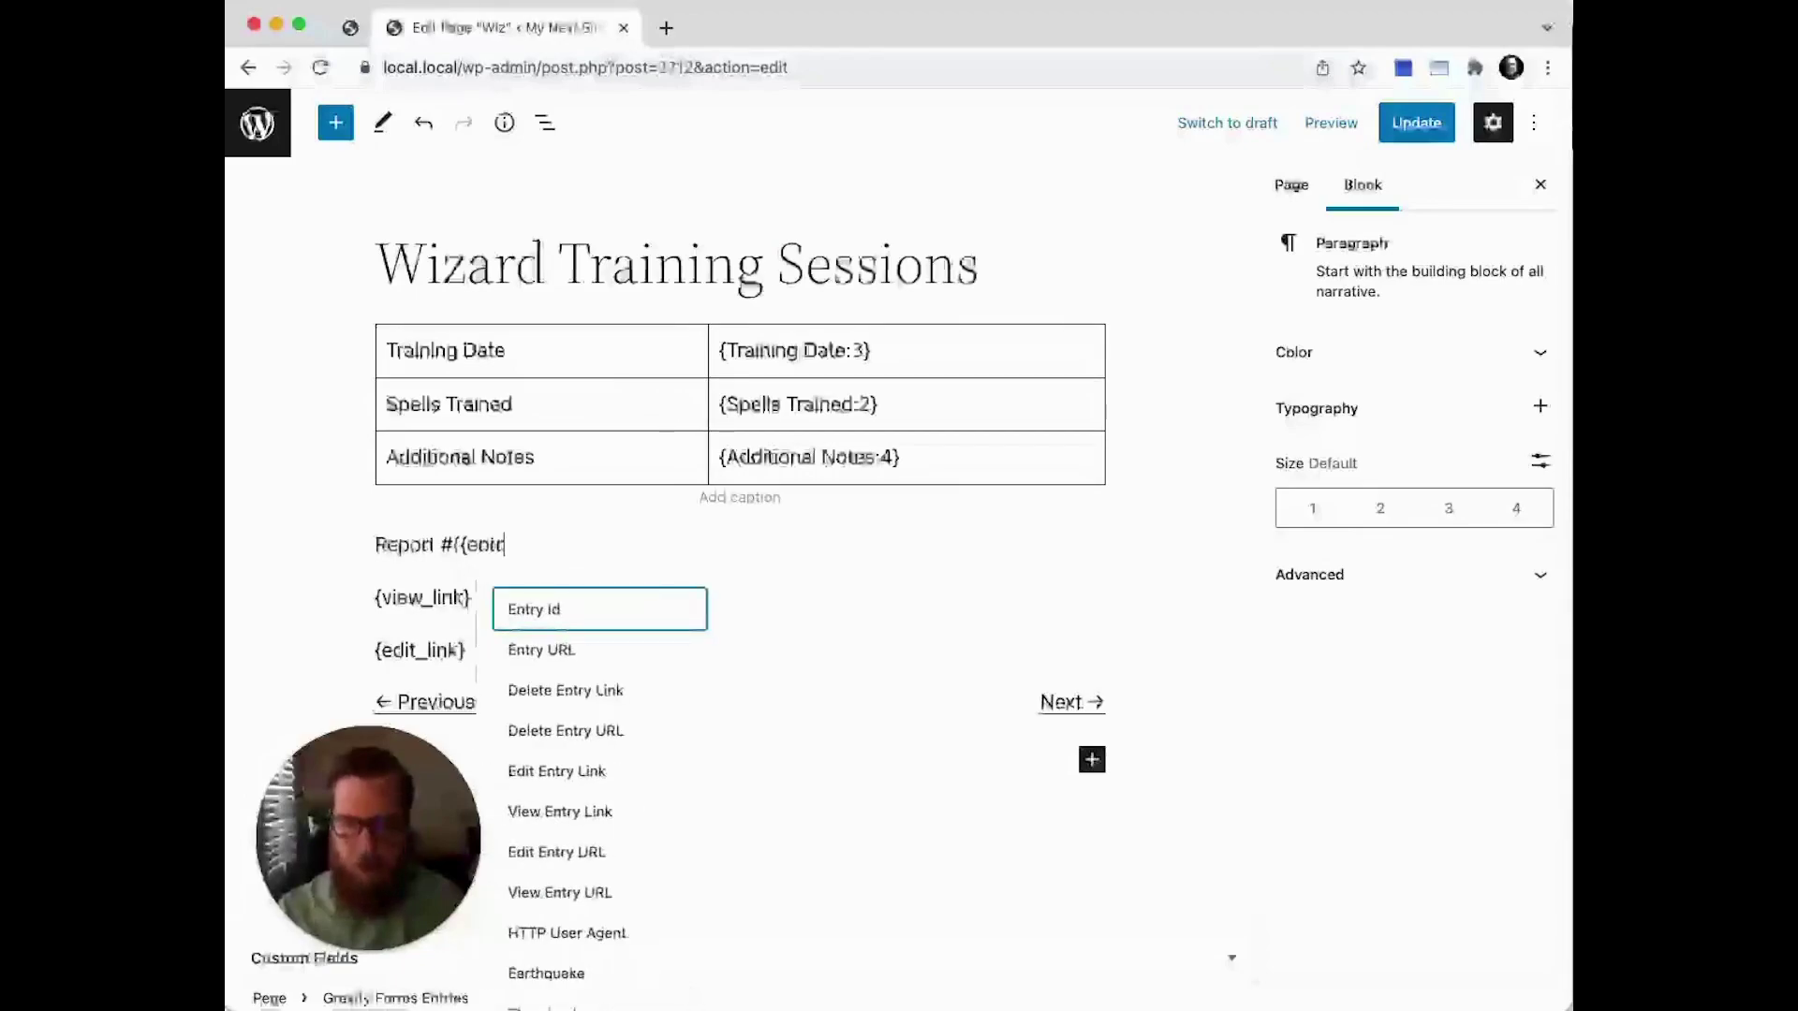
key("Return")
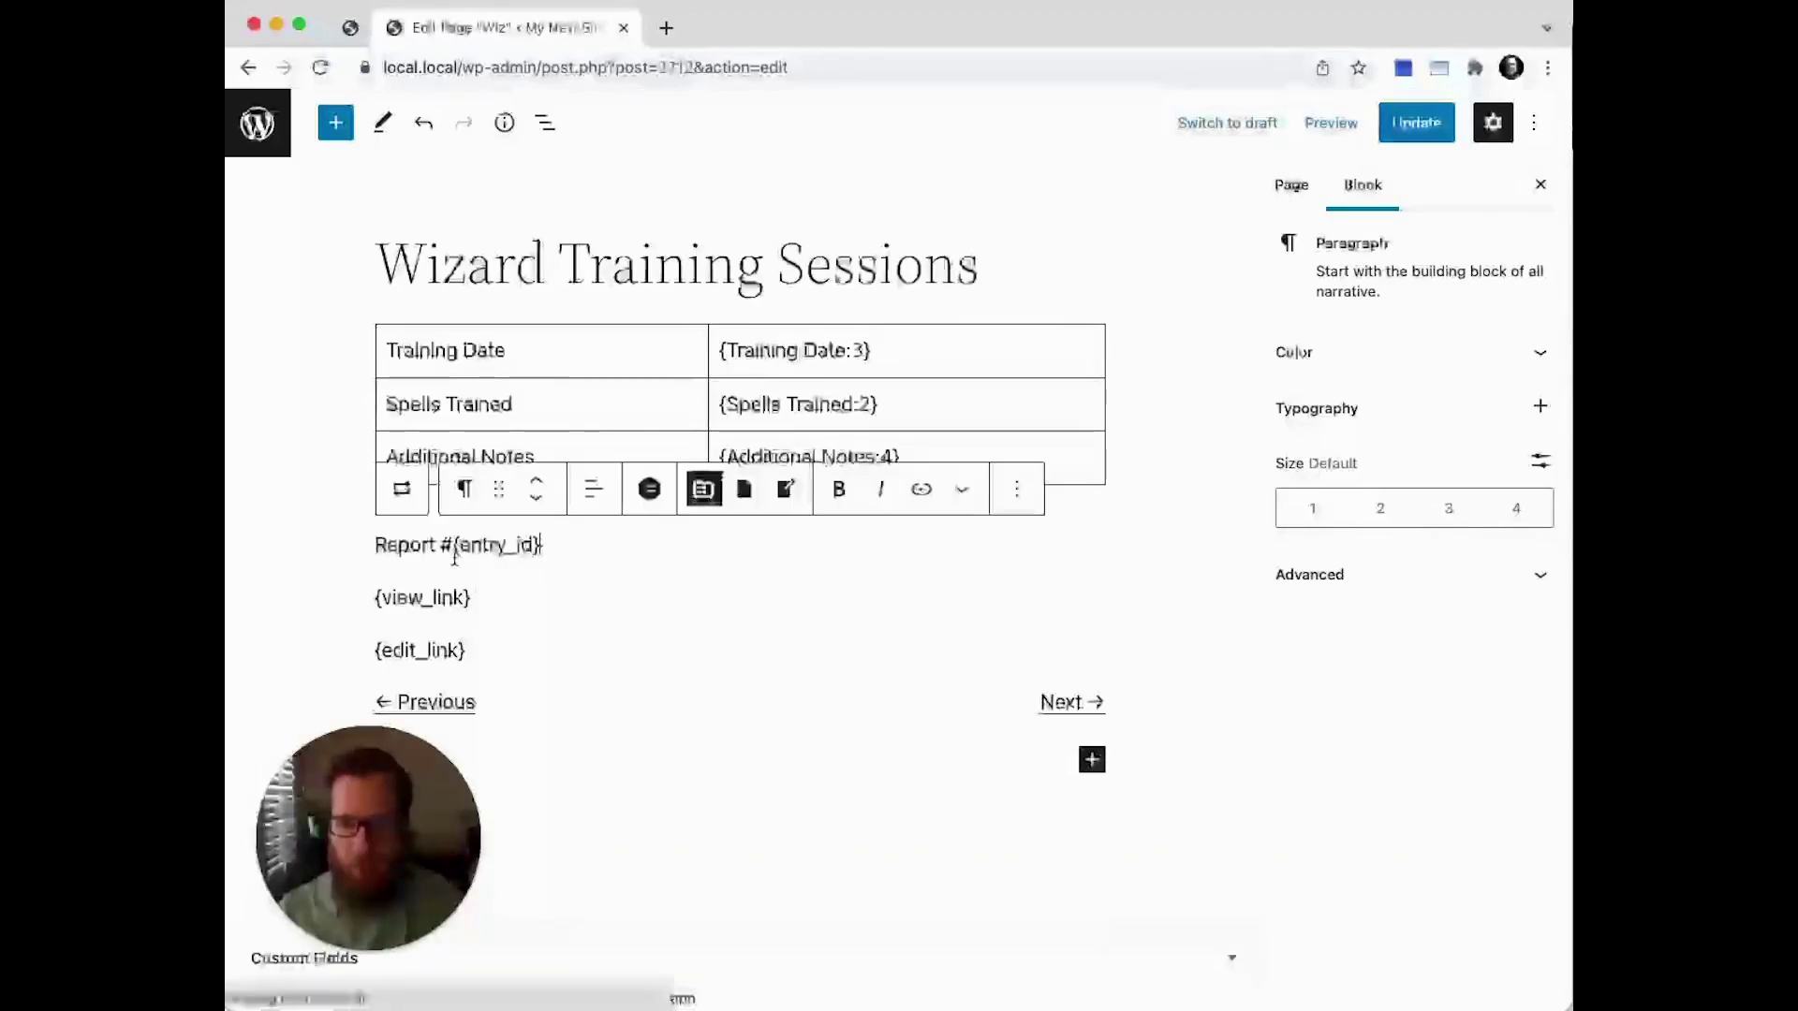
left_click(537, 480)
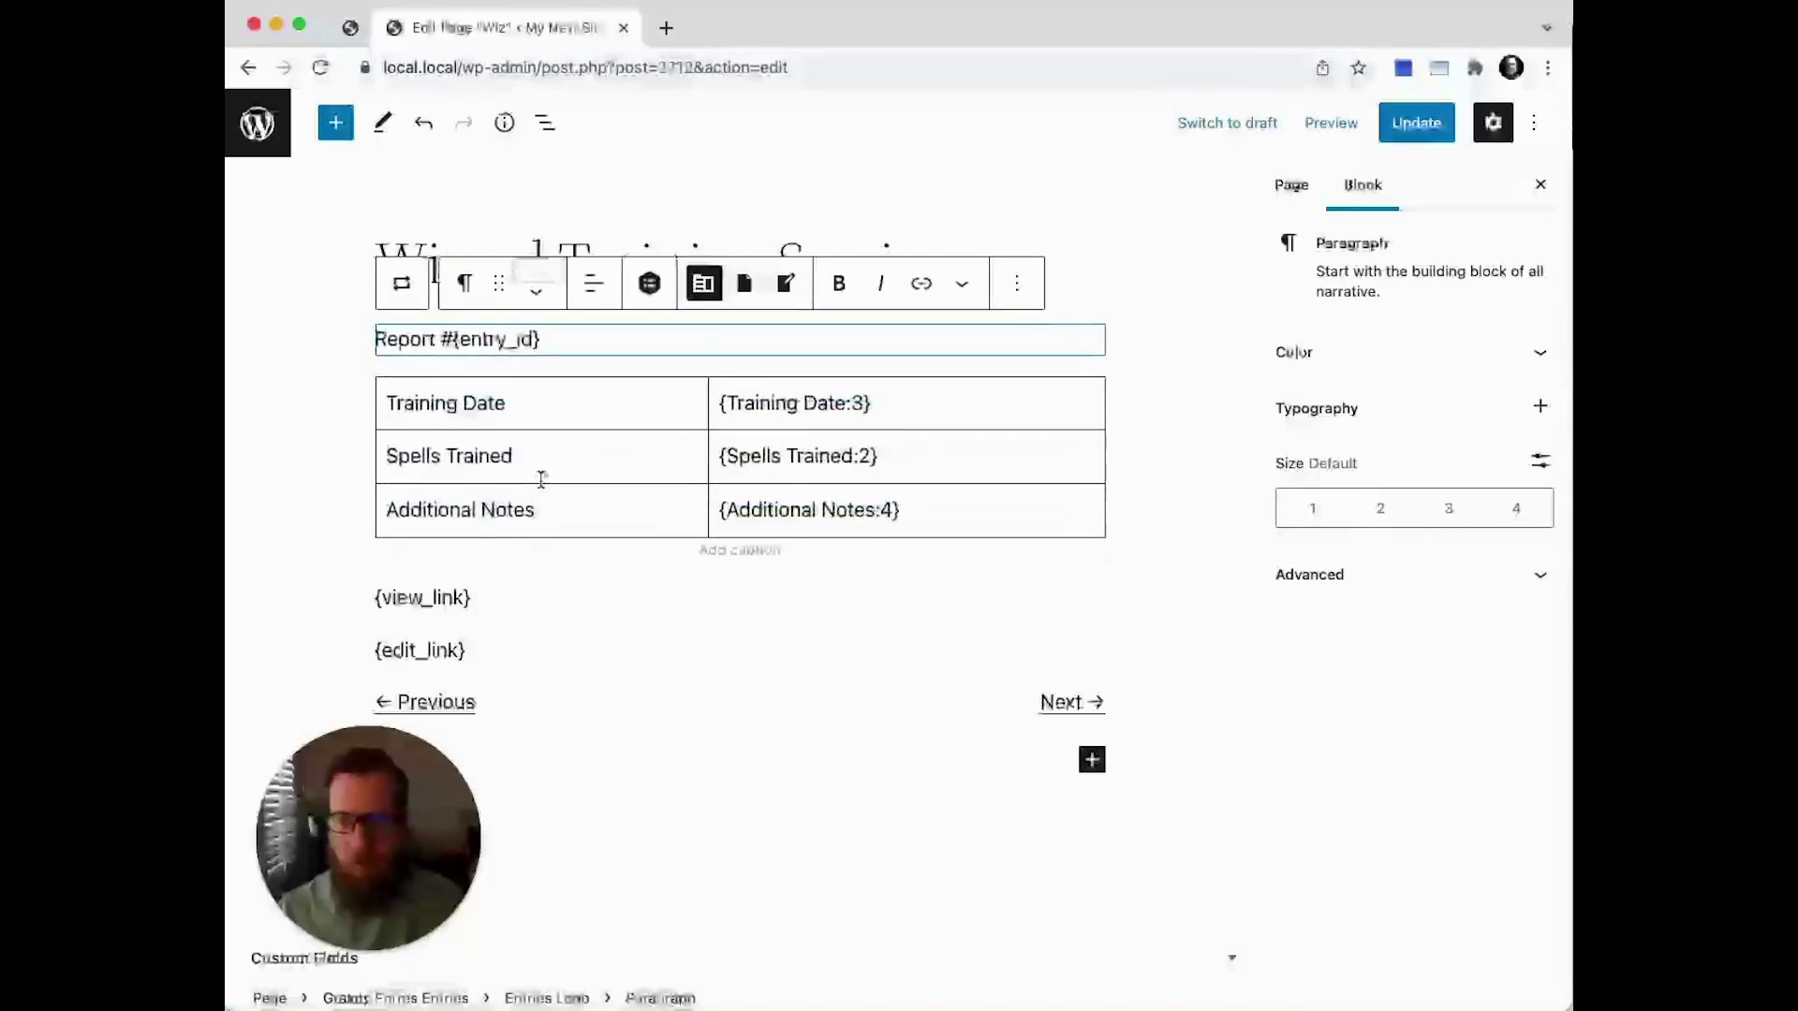
Transform the Report #{entry_id} line into an H2 heading
left_click(465, 283)
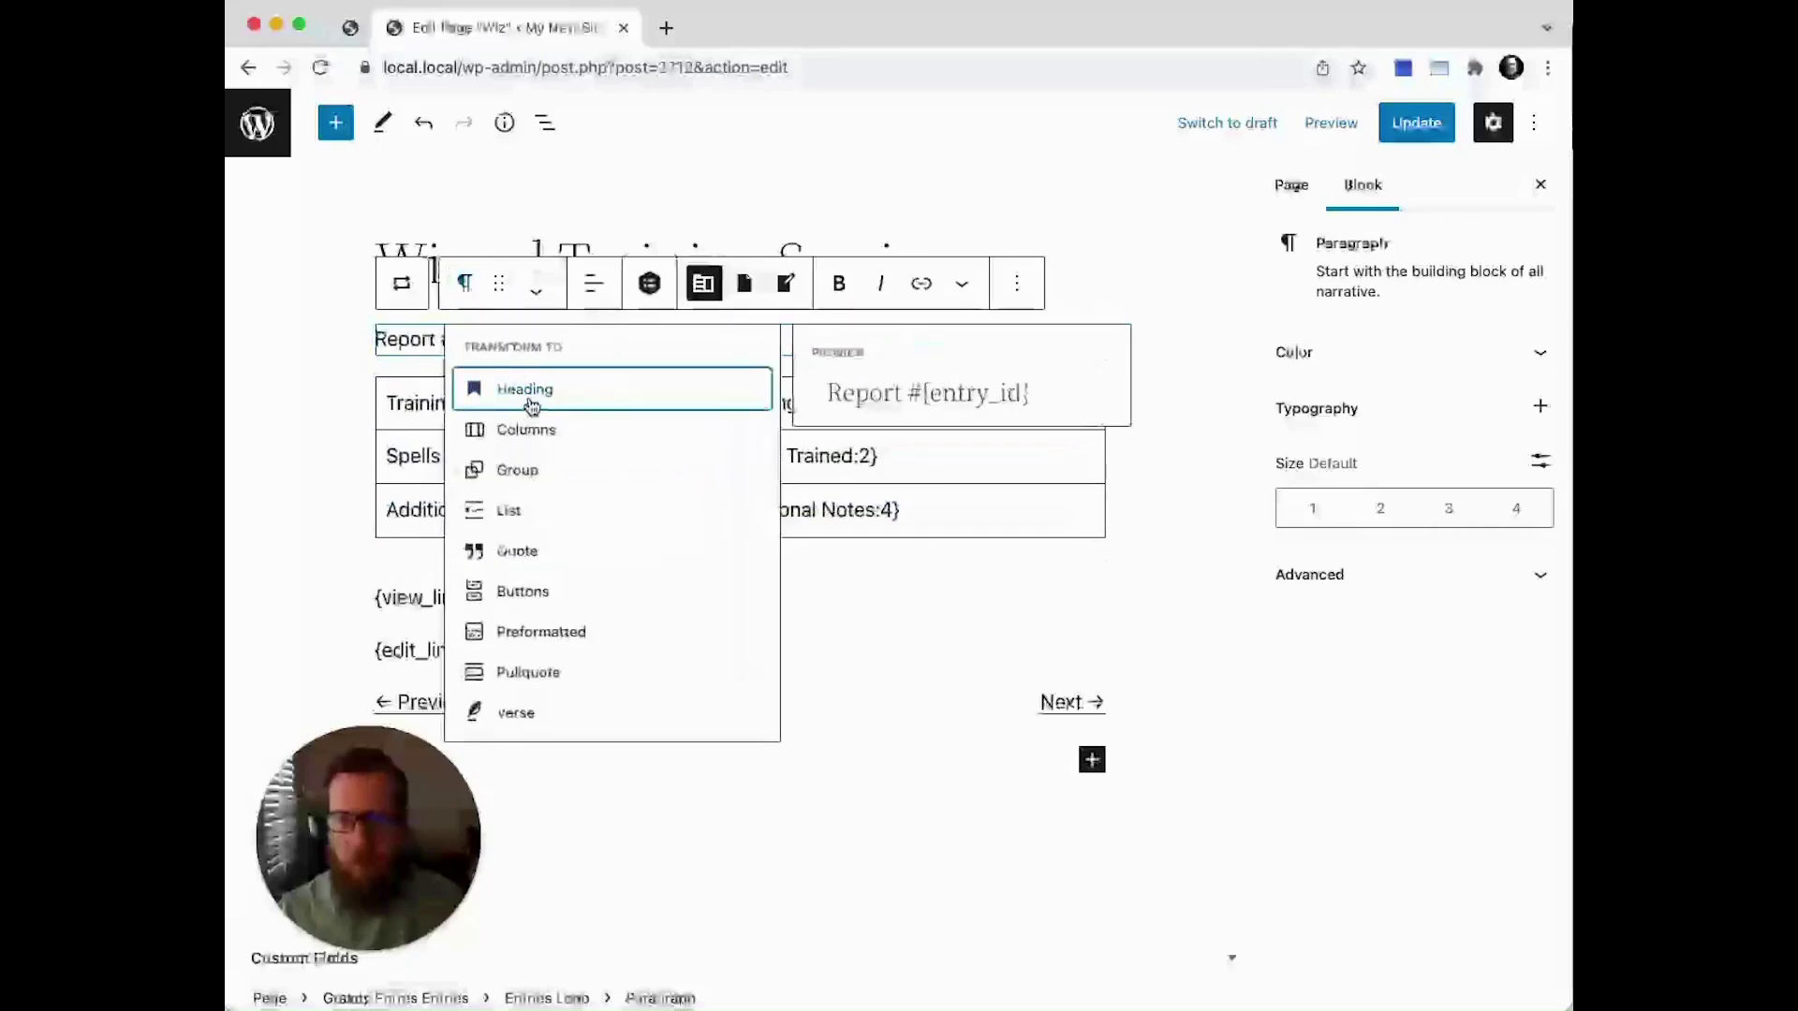
left_click(525, 398)
left_click(594, 306)
left_click(594, 304)
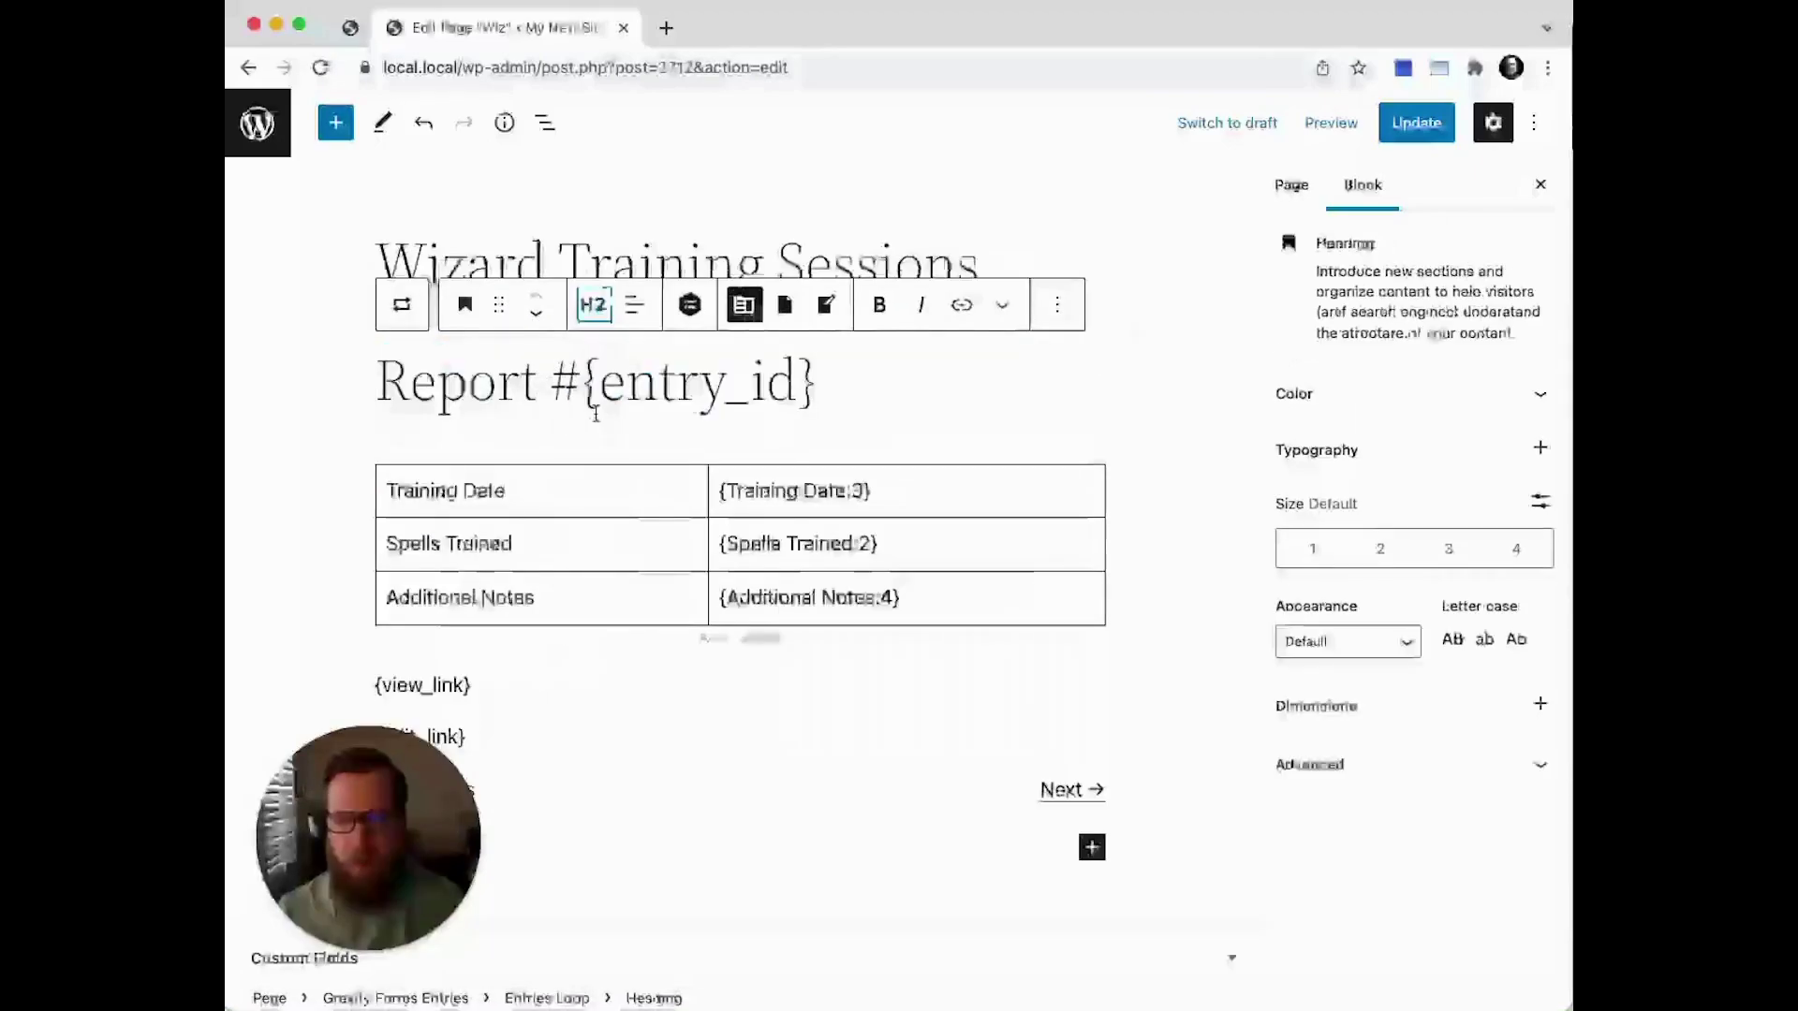
left_click(844, 469)
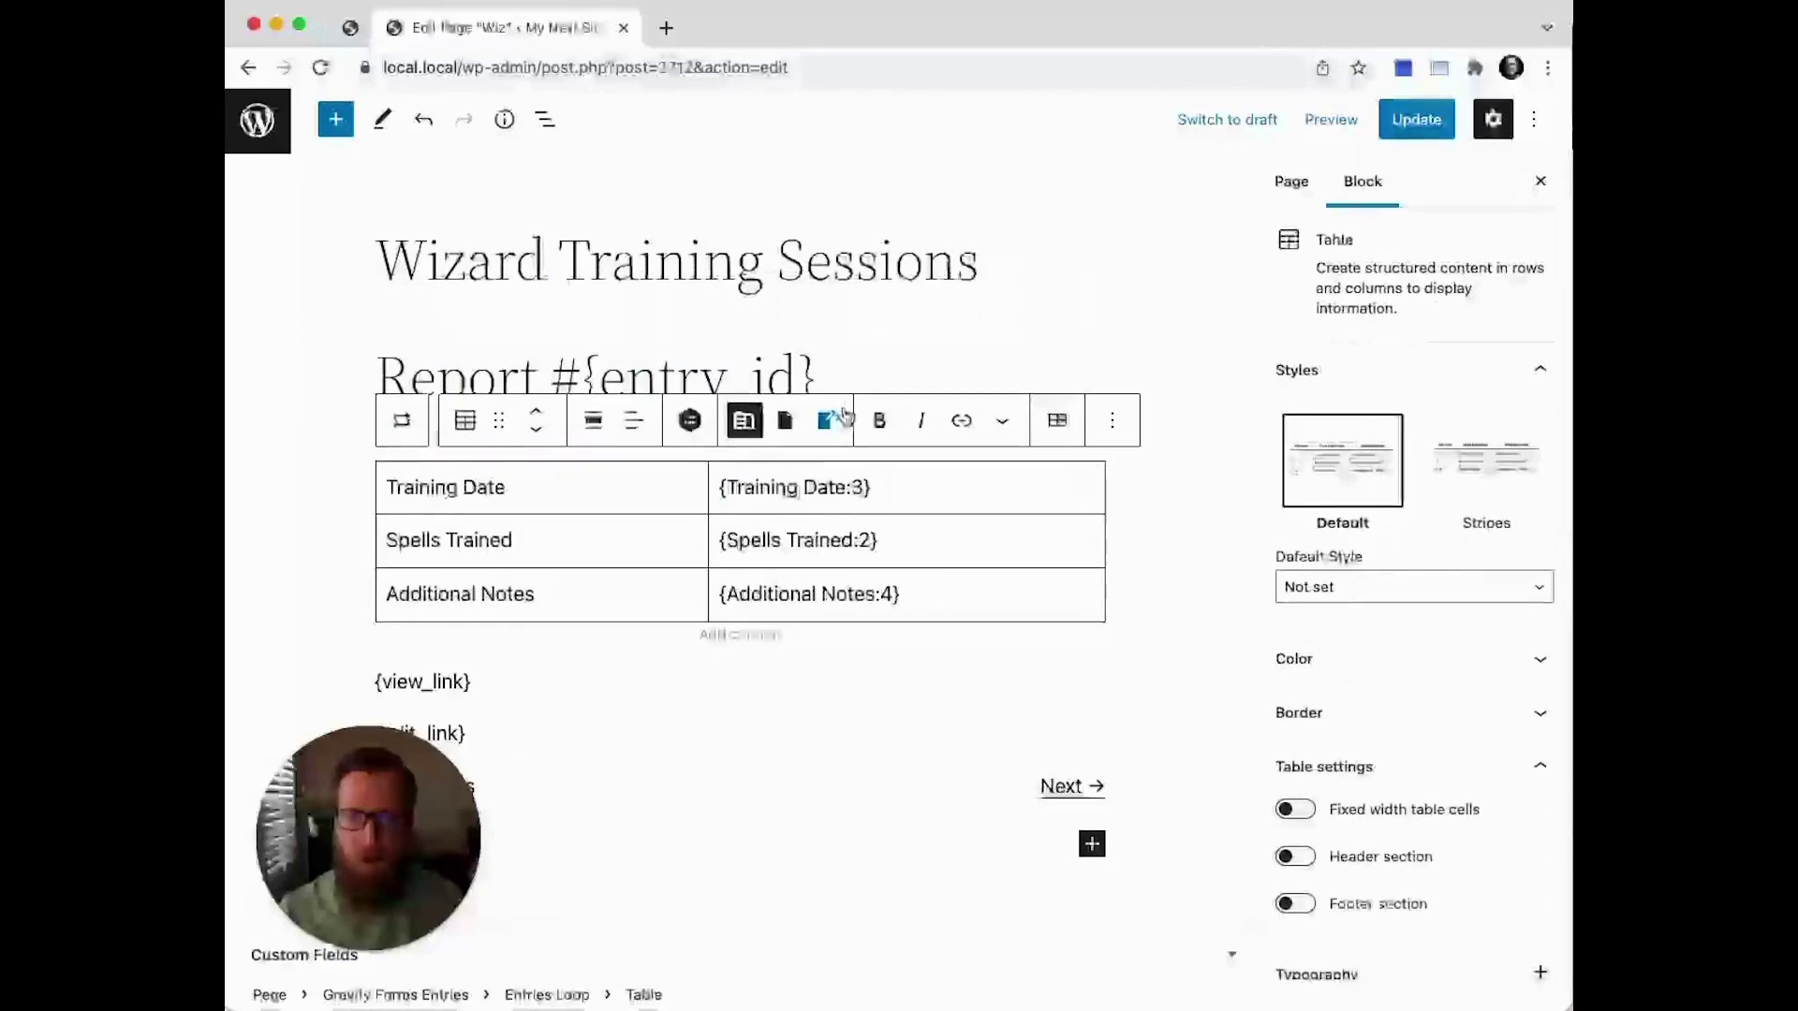
Update the page, then view it and scroll through each Report # heading with its table
left_click(628, 723)
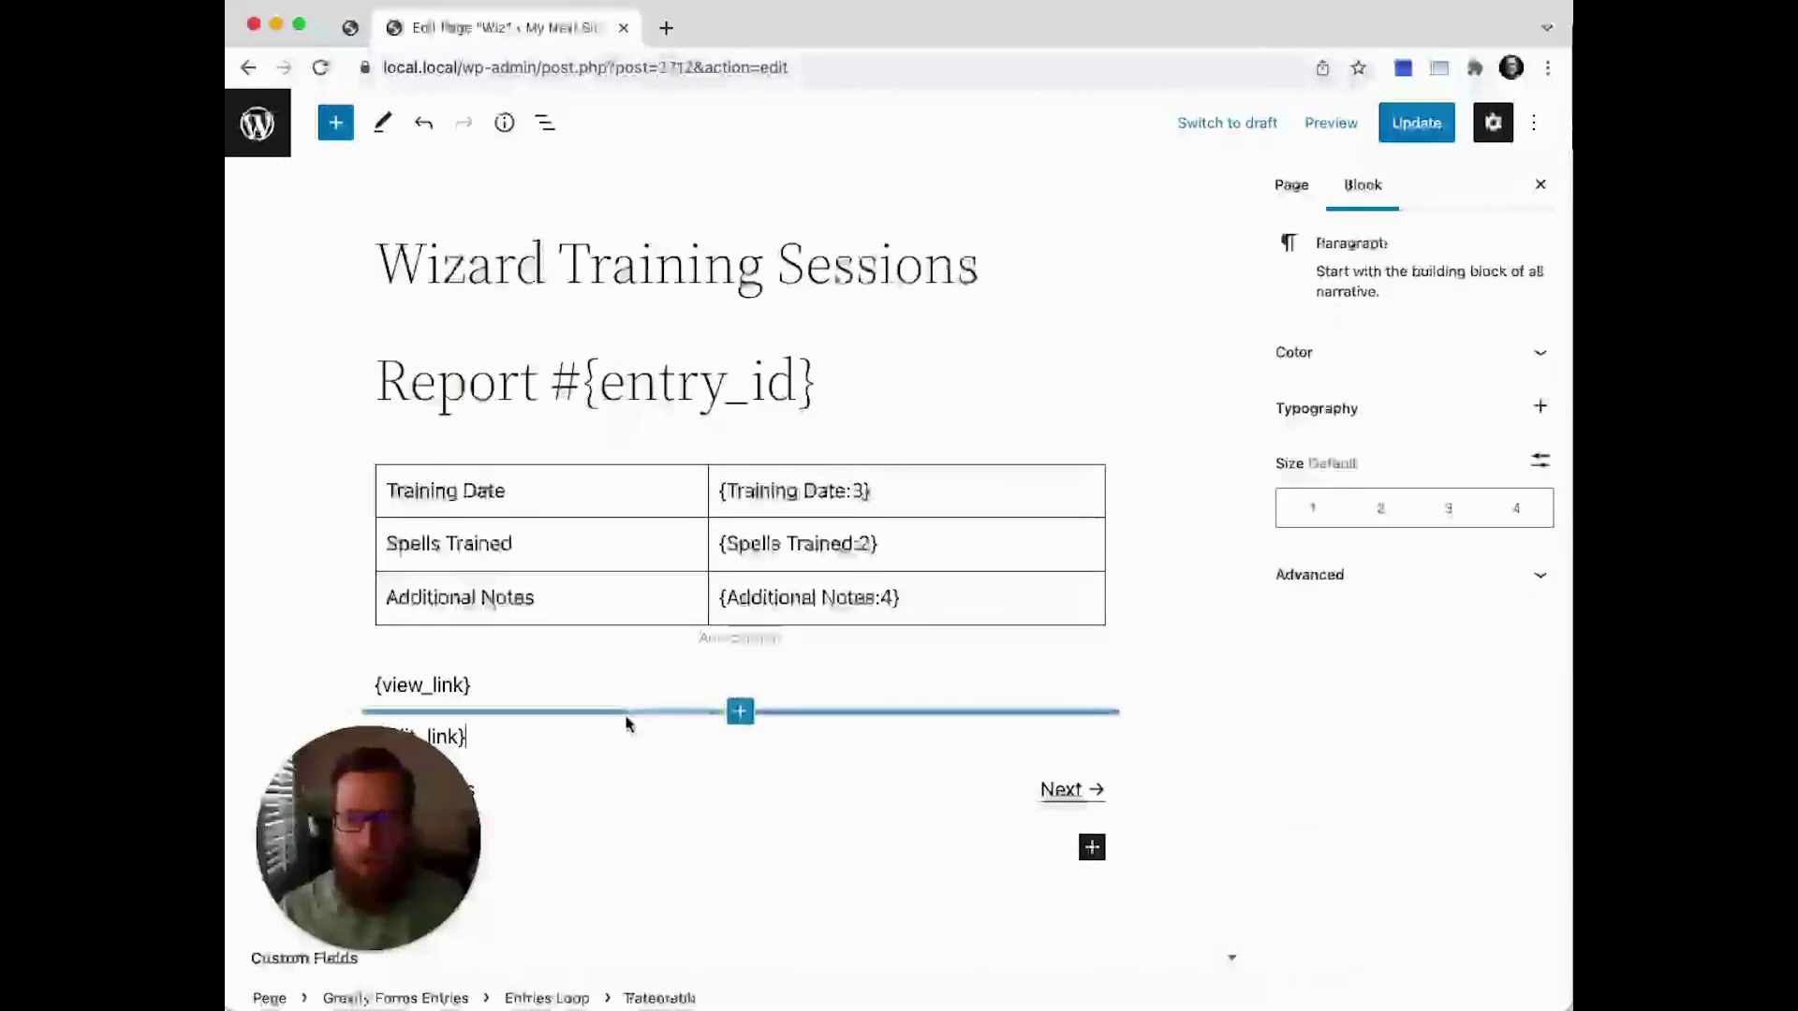
left_click(1431, 131)
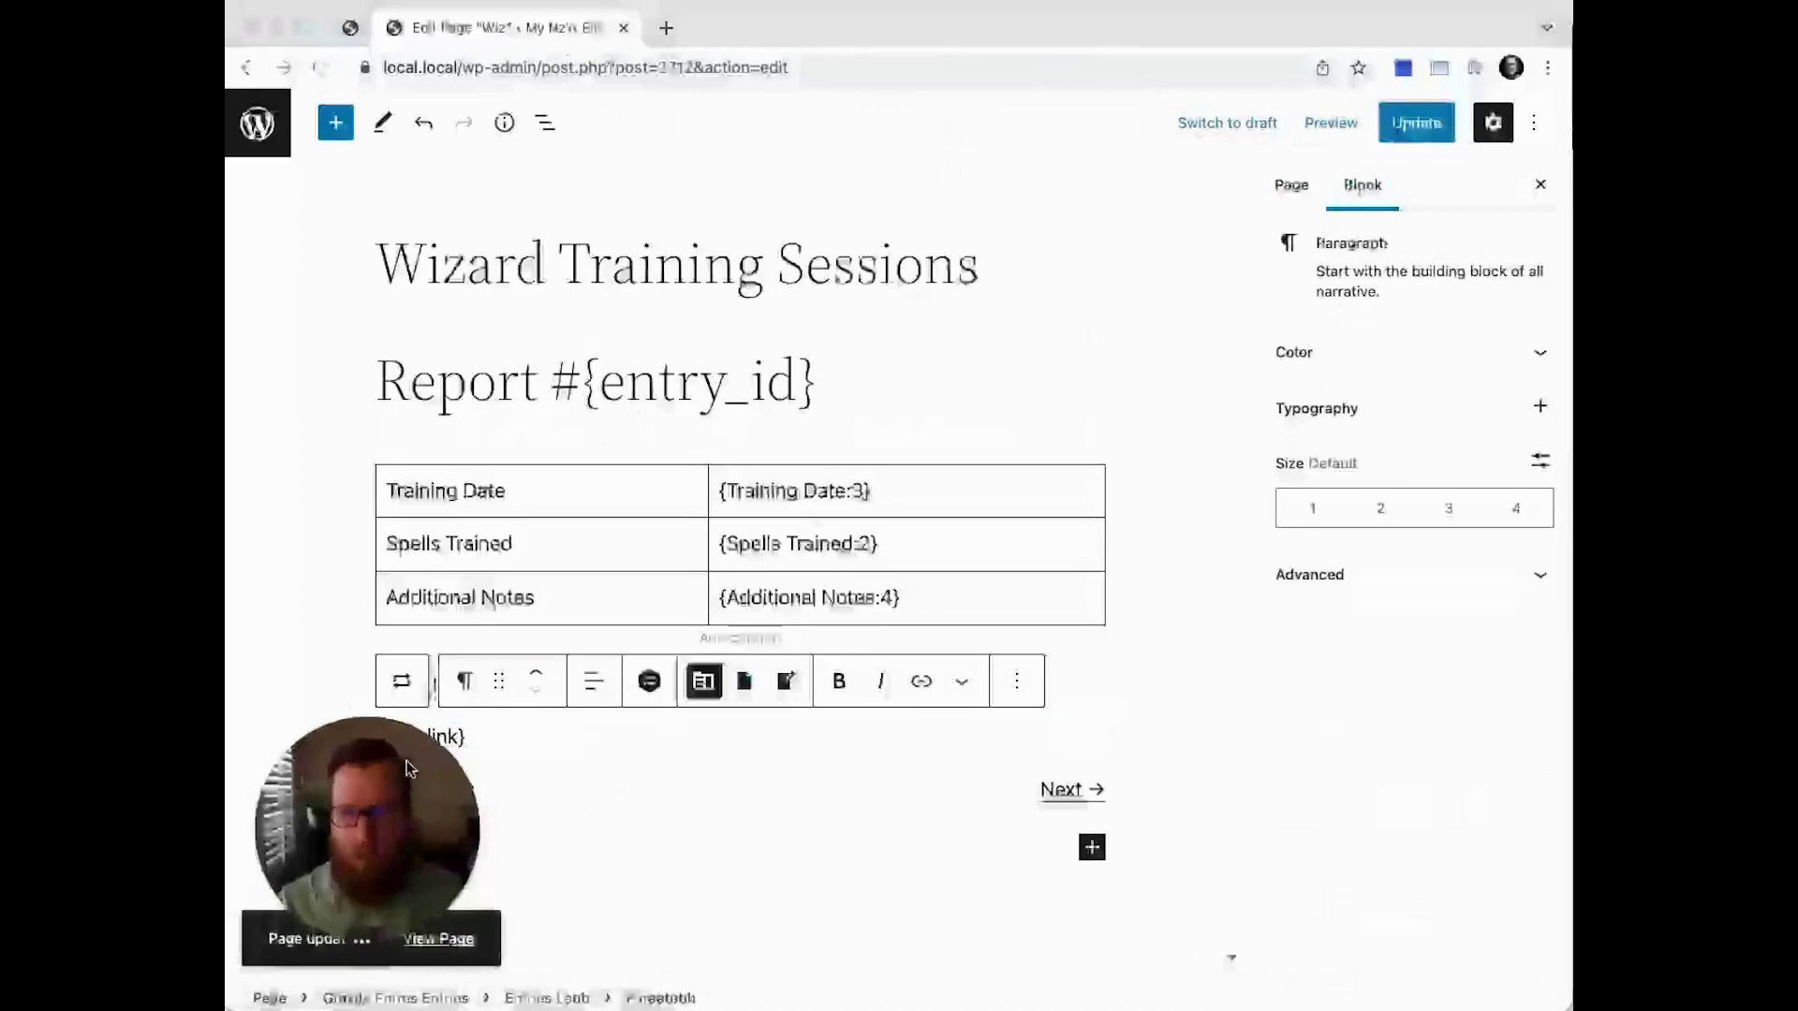
left_click(438, 938)
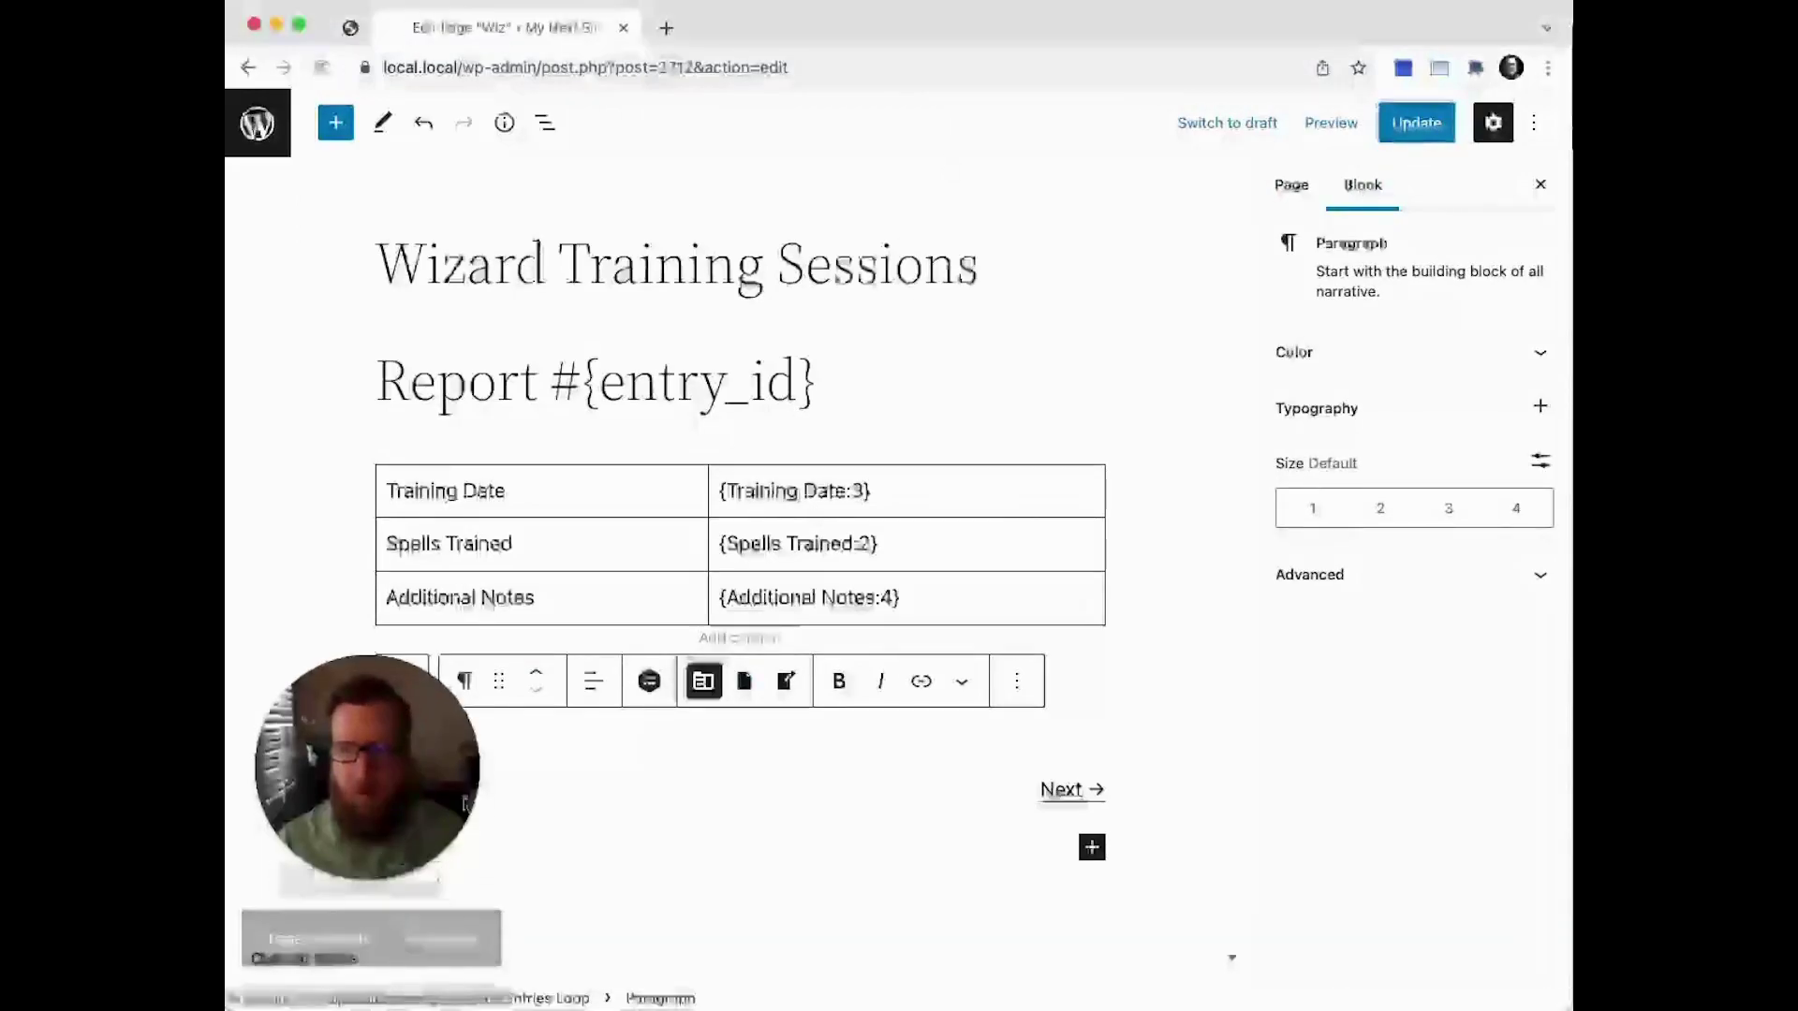
scroll(857, 562, "down", 10)
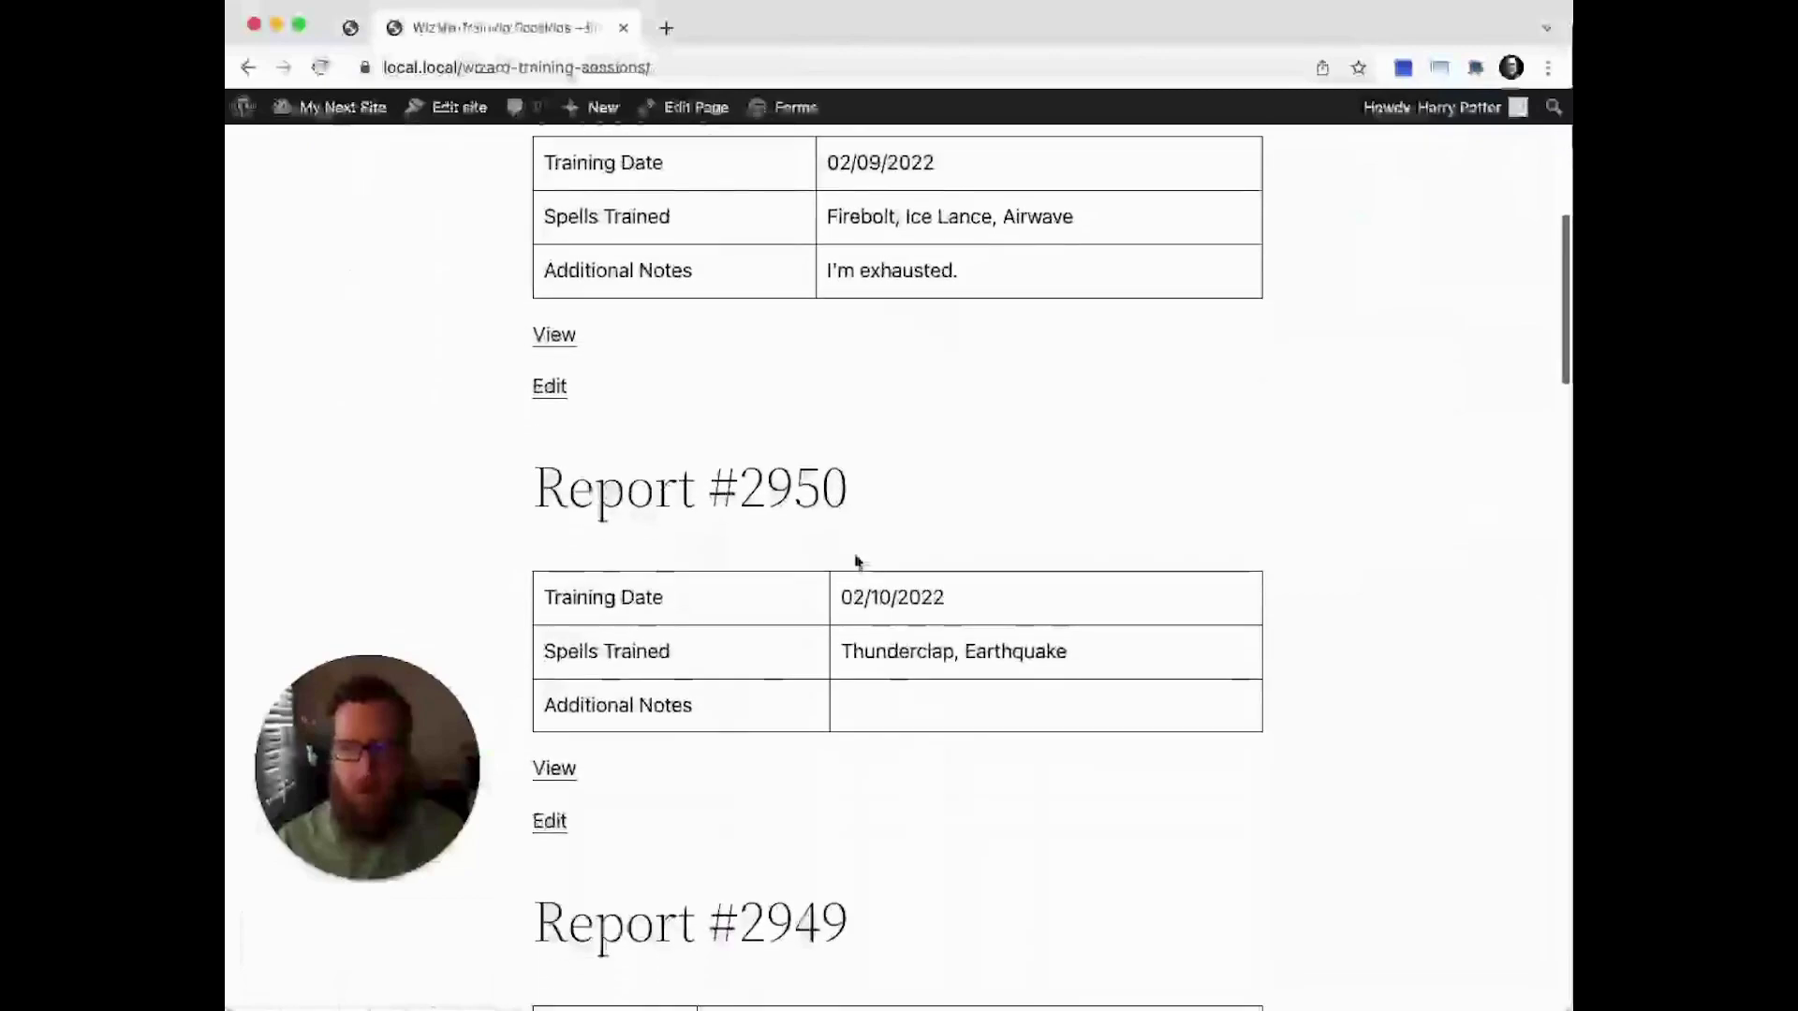
scroll(856, 562, "down", 6)
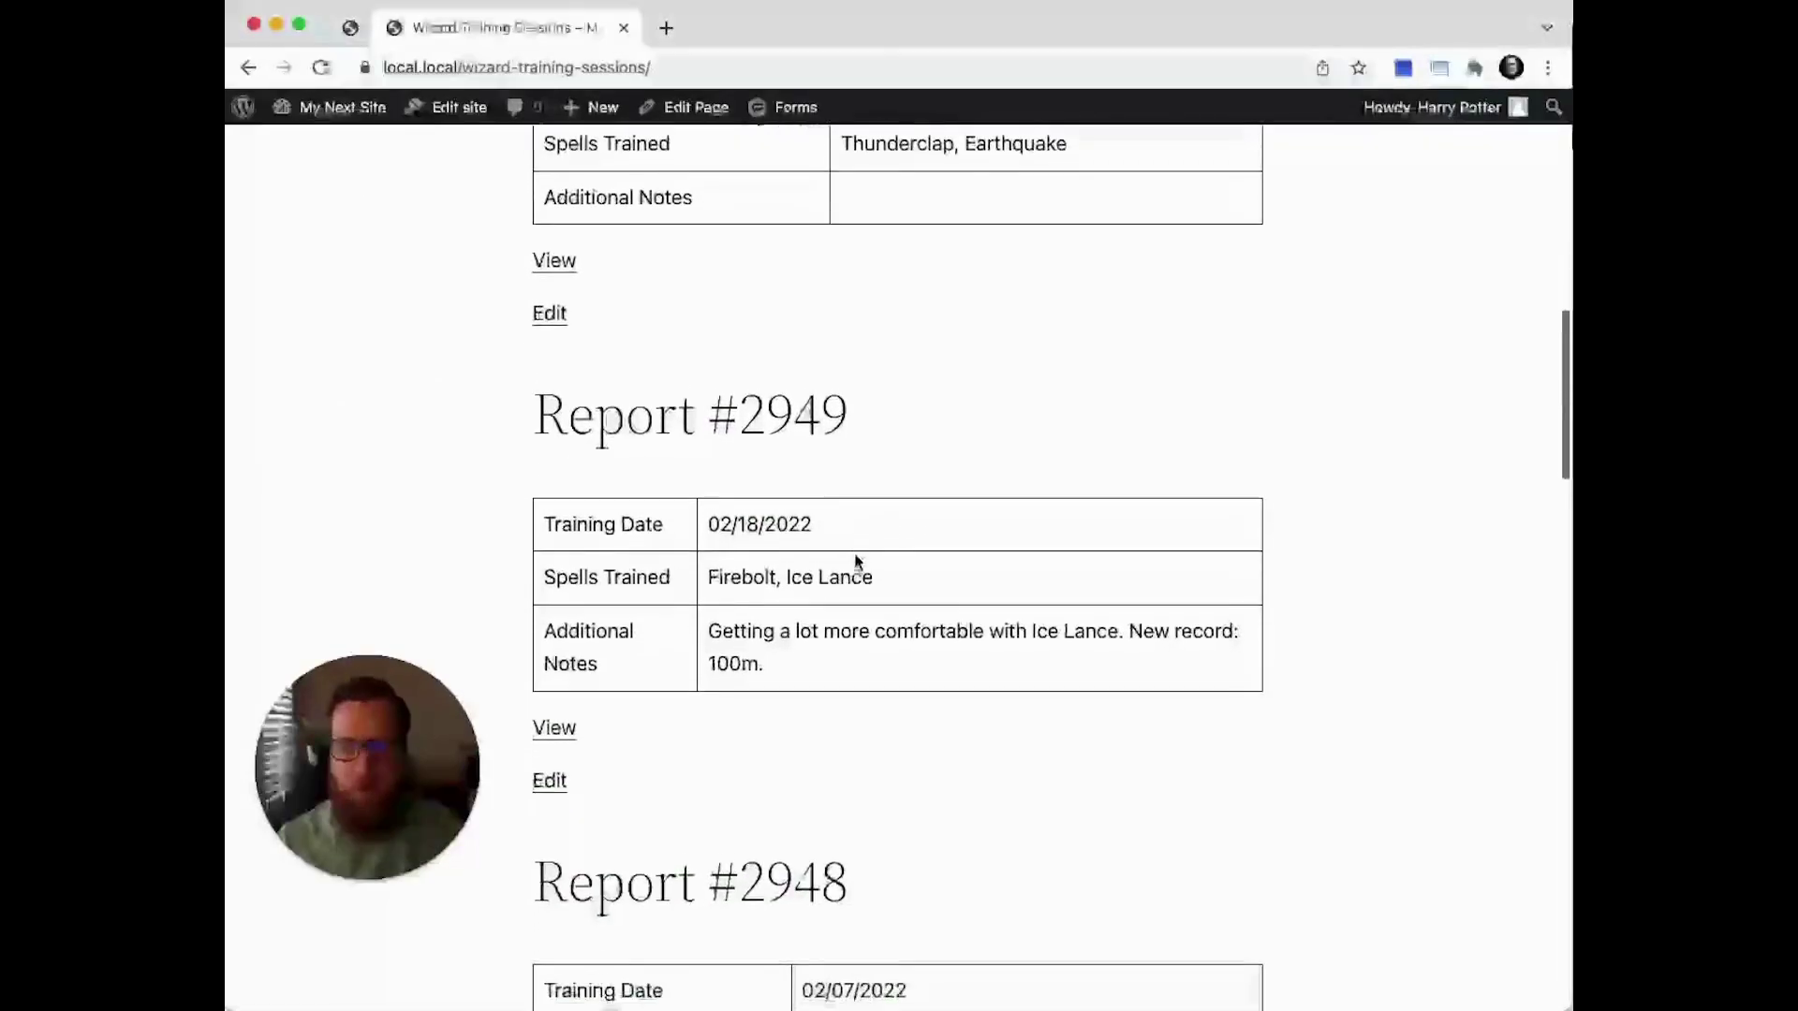
scroll(856, 559, "down", 4)
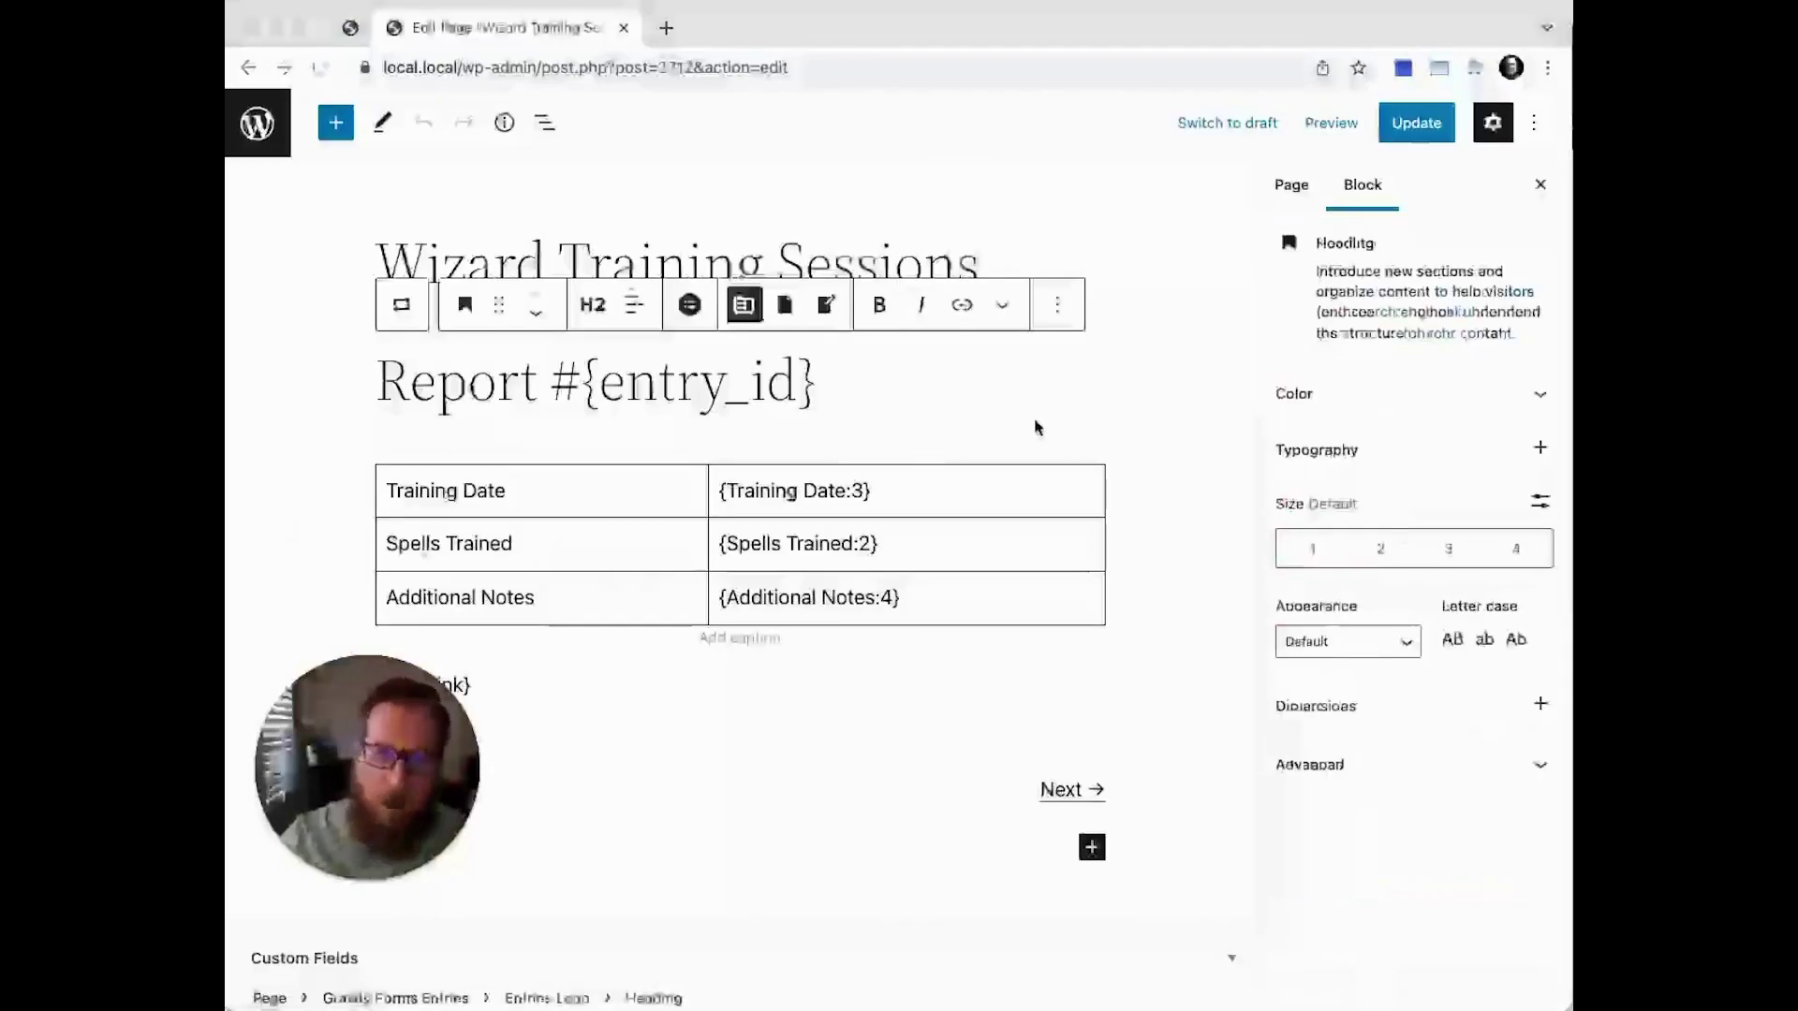
Return to the block editor for the Wizard Training Sessions page
mouse_move(1036, 424)
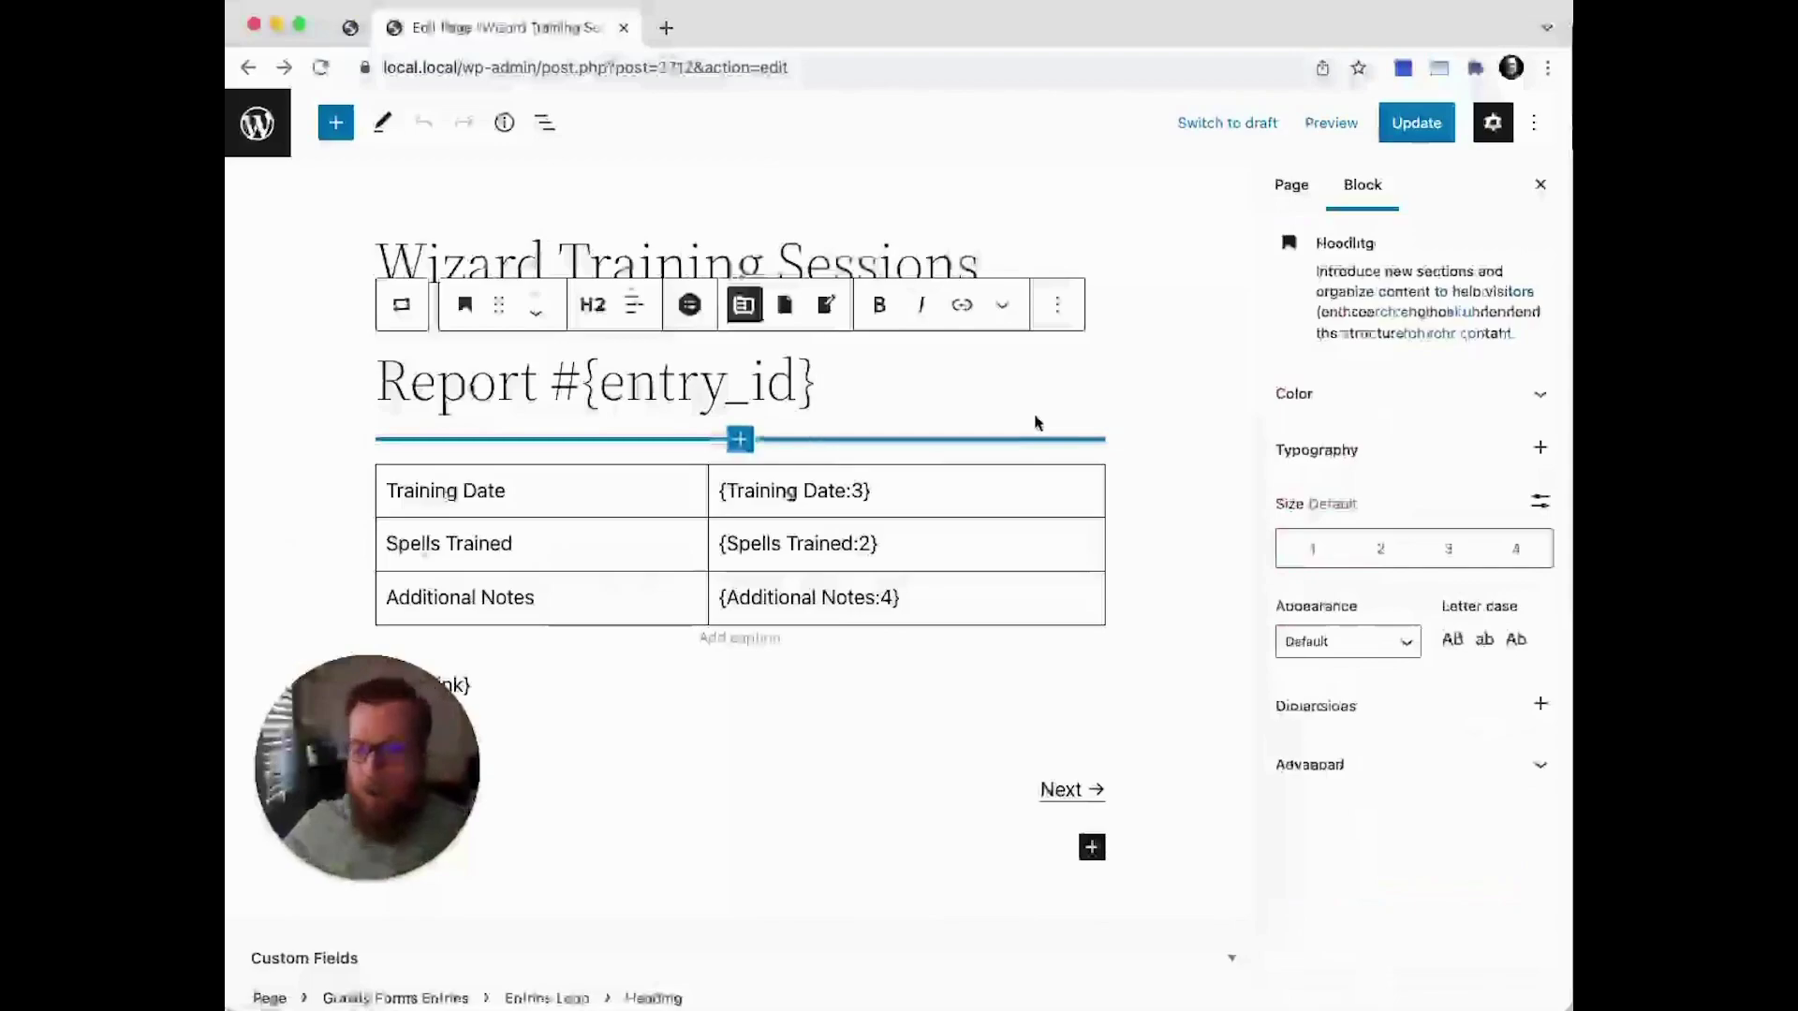